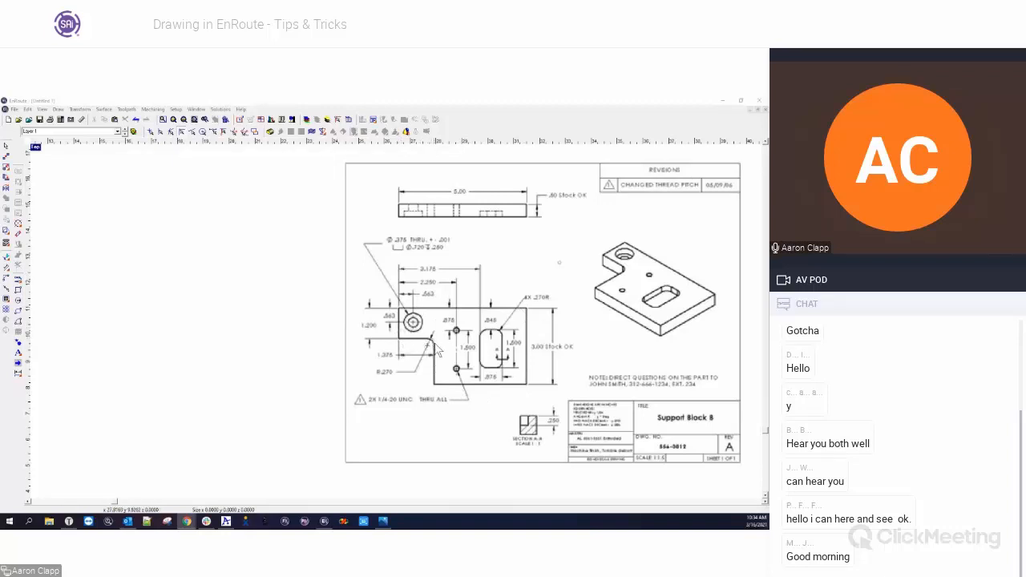
# Step: Draw a rectangle about 5.22 wide by 2.76 high in the empty area beside the reference drawing
pyautogui.click(320, 357)
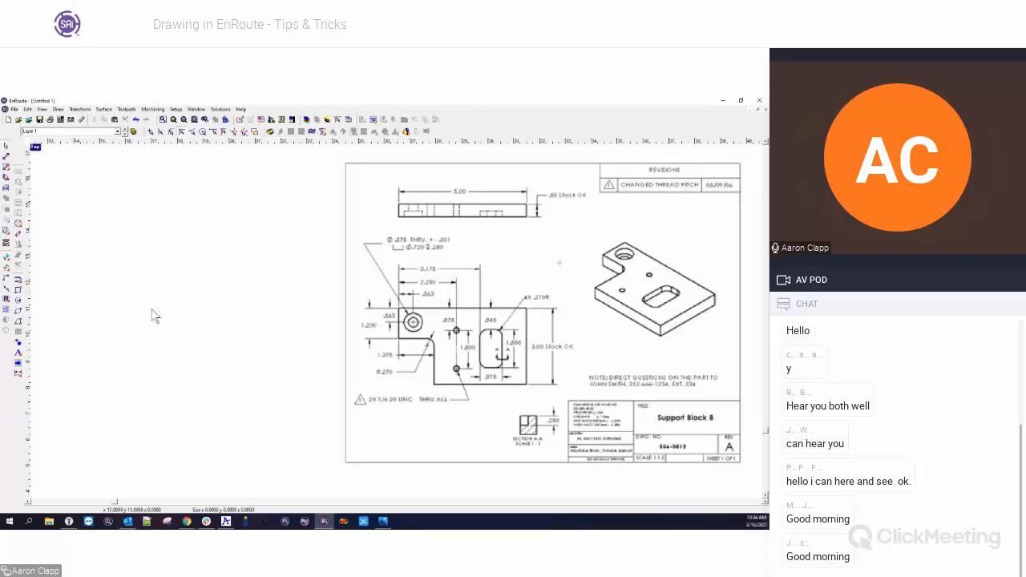
pyautogui.click(18, 290)
pyautogui.moveTo(131, 280)
pyautogui.mouseDown()
pyautogui.moveTo(240, 334)
pyautogui.moveTo(273, 331)
pyautogui.mouseUp()
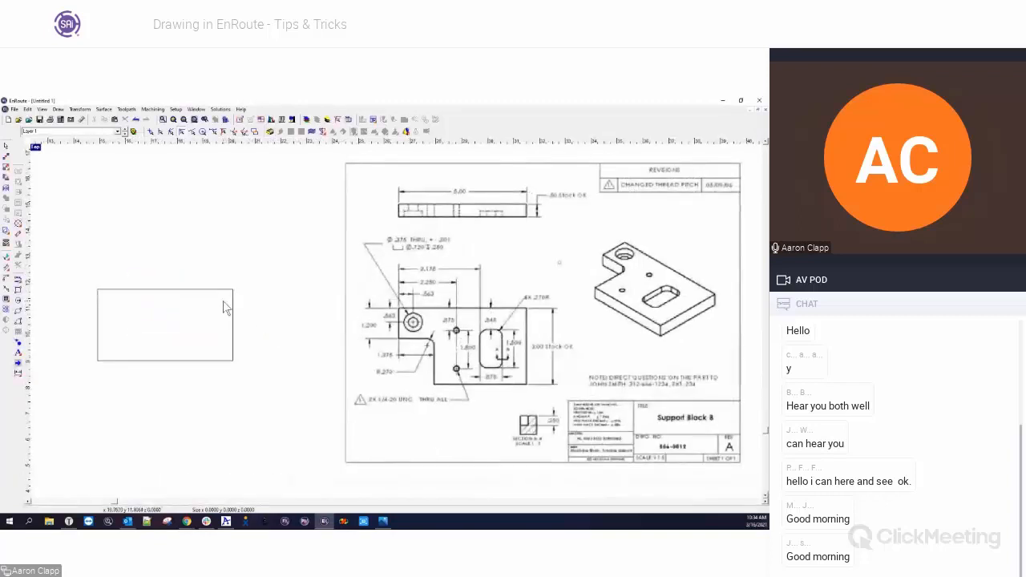
pyautogui.click(224, 304)
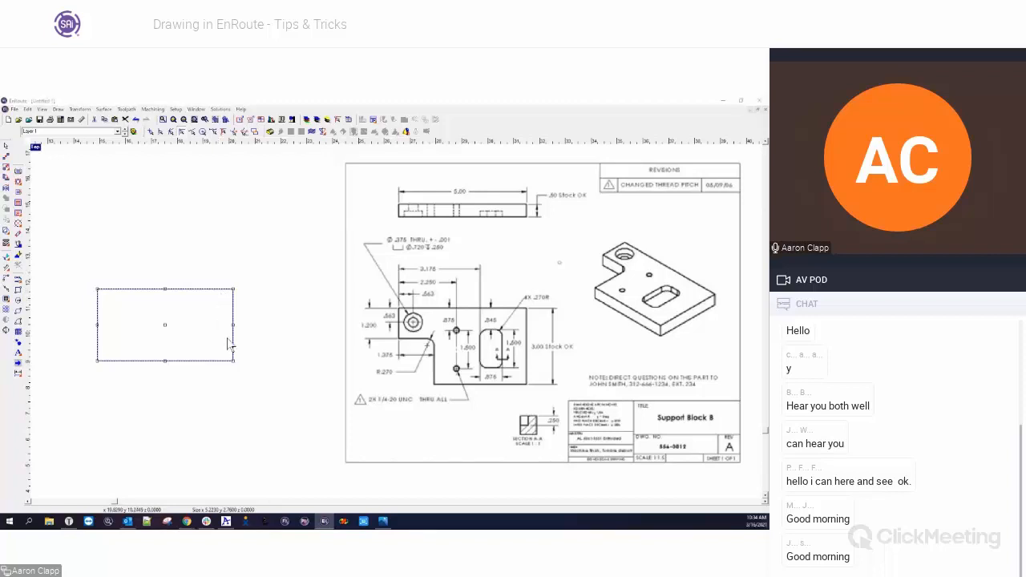
# Step: Set the rectangle's size to 5 wide by 3 high using precision input
pyautogui.moveTo(2, 181)
pyautogui.mouseDown()
pyautogui.moveTo(205, 184)
pyautogui.moveTo(229, 181)
pyautogui.moveTo(213, 163)
pyautogui.moveTo(238, 179)
pyautogui.moveTo(270, 161)
pyautogui.mouseUp()
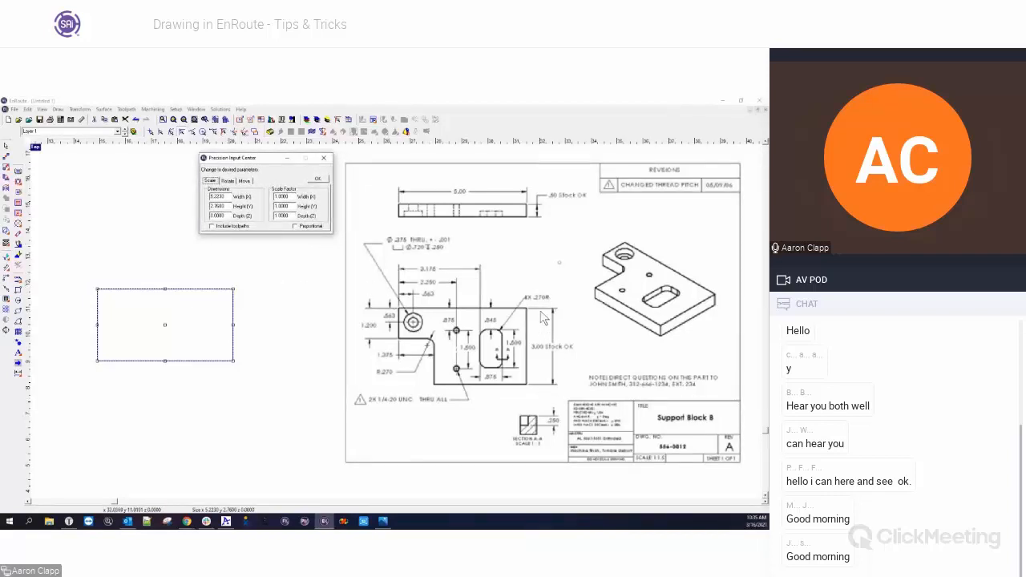
pyautogui.doubleClick(228, 206)
pyautogui.write('3')
pyautogui.press('Tab')
pyautogui.moveTo(227, 196); pyautogui.dragTo(194, 199)
pyautogui.write('5')
pyautogui.press('Tab')
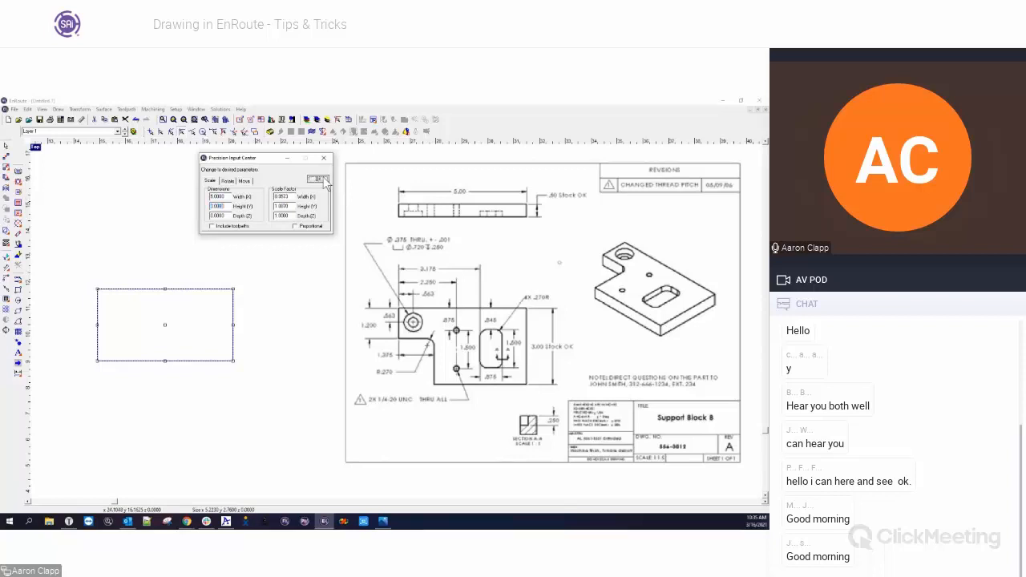
pyautogui.click(319, 179)
pyautogui.click(264, 316)
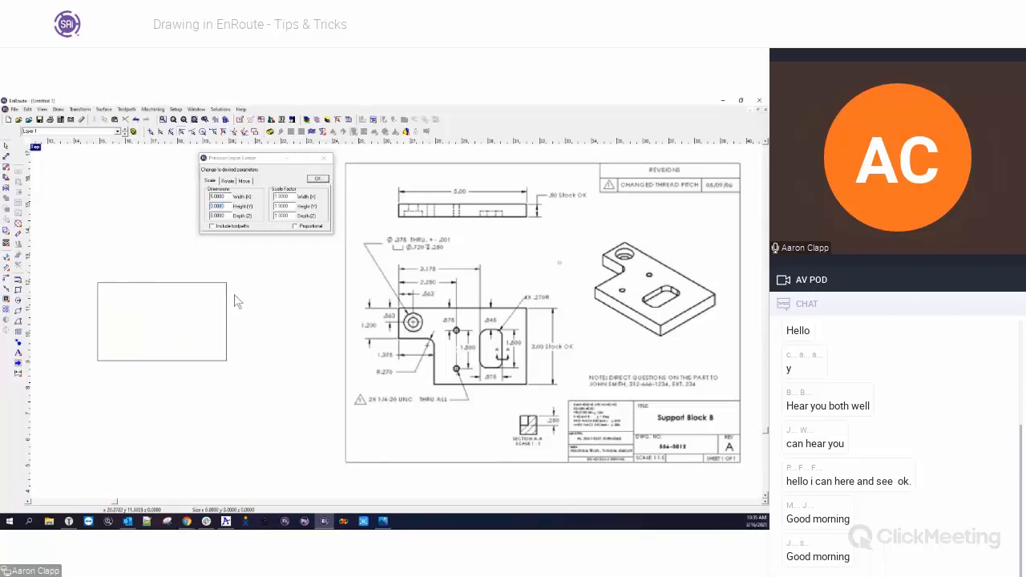
pyautogui.click(197, 292)
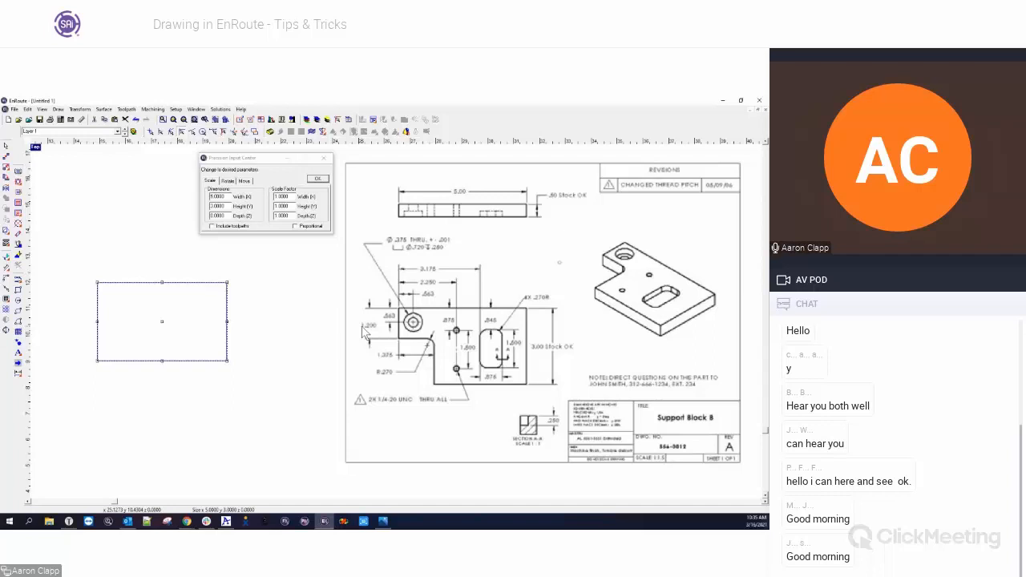
# Step: Draw a second, smaller rectangle above the first and size it to 1.375 wide by 1.8 high
pyautogui.click(18, 290)
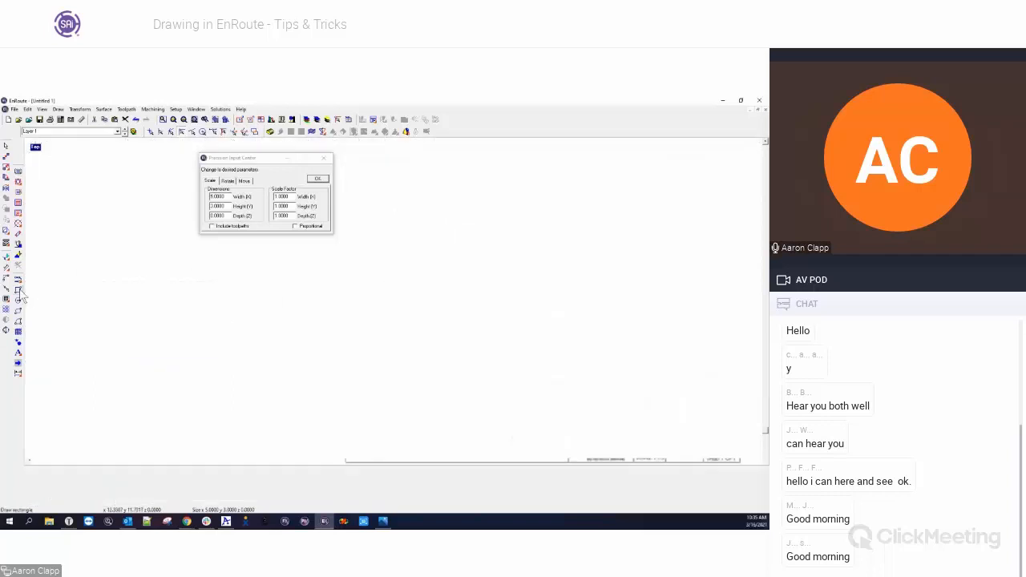
pyautogui.moveTo(113, 190); pyautogui.dragTo(154, 232)
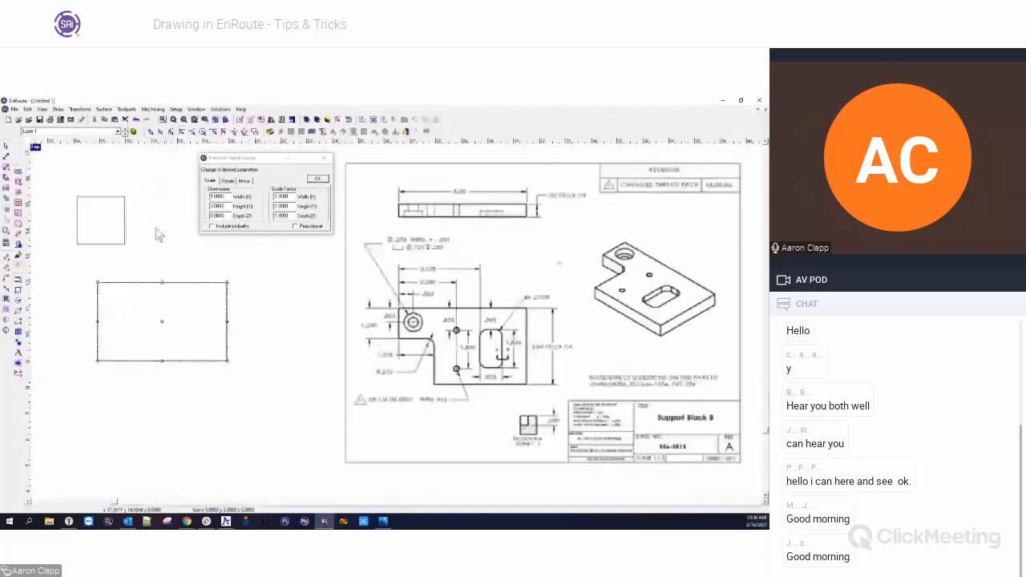
pyautogui.click(124, 222)
pyautogui.doubleClick(212, 197)
pyautogui.doubleClick(215, 207)
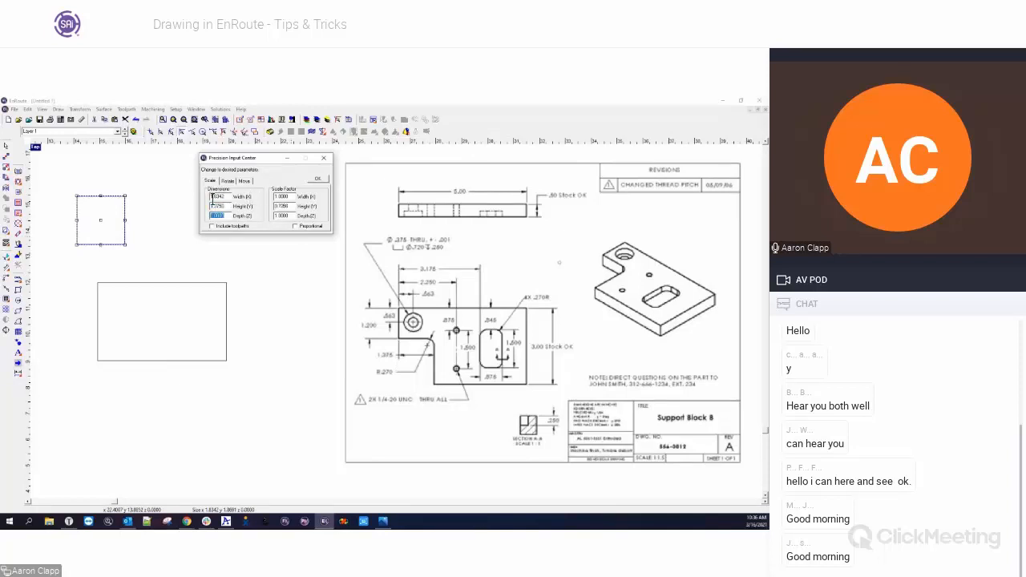
pyautogui.moveTo(225, 199); pyautogui.dragTo(200, 195)
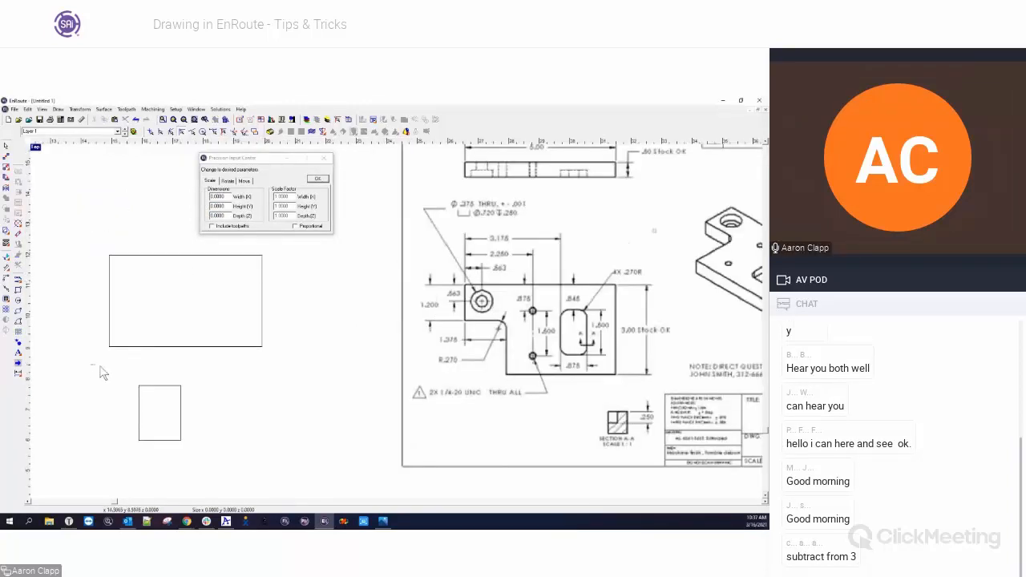
# Step: Move the small rectangle so its lower-left corner snaps onto the large rectangle's lower-left corner
pyautogui.moveTo(100, 367); pyautogui.dragTo(249, 470)
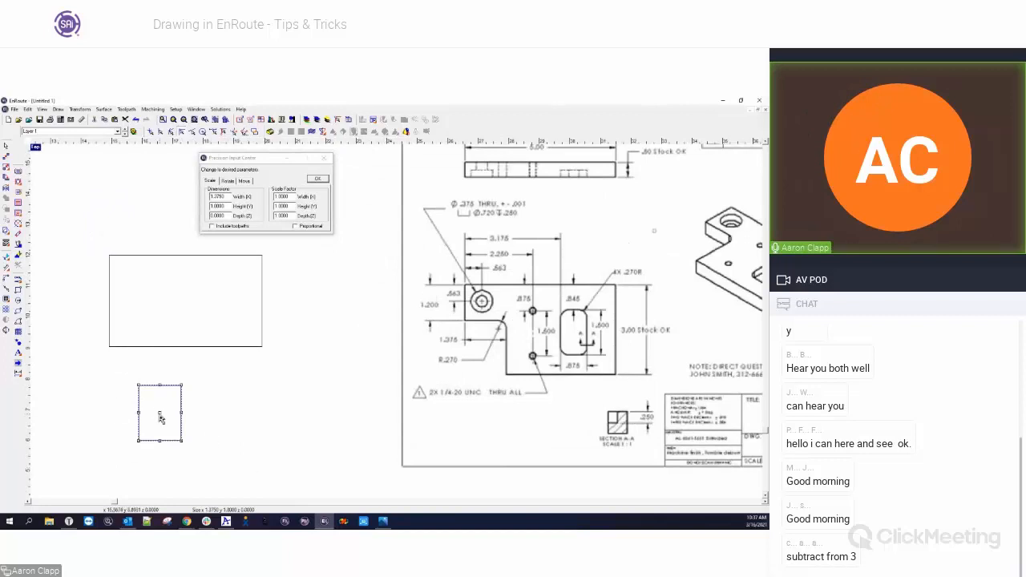
pyautogui.moveTo(135, 346); pyautogui.dragTo(133, 389)
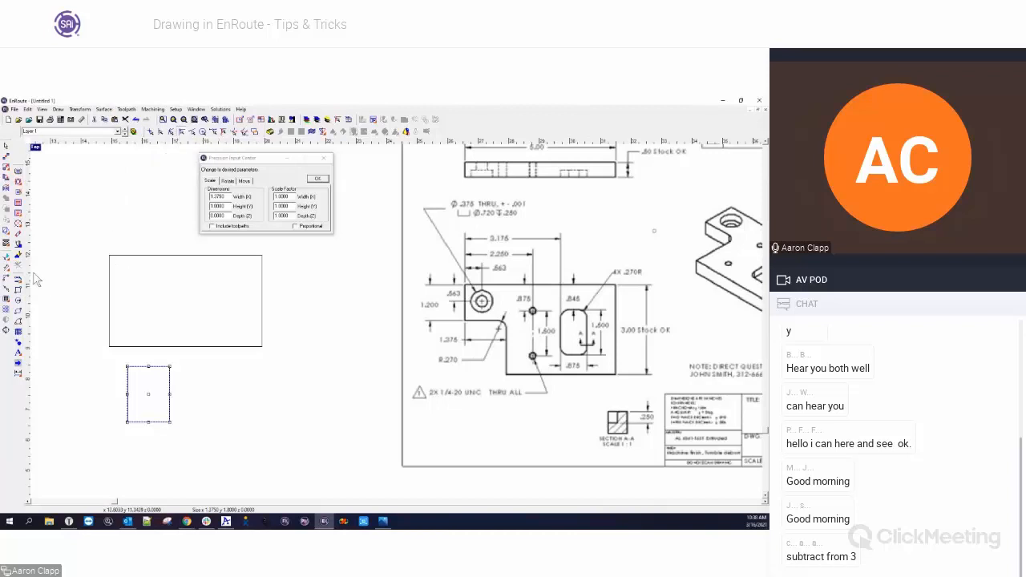
pyautogui.click(10, 164)
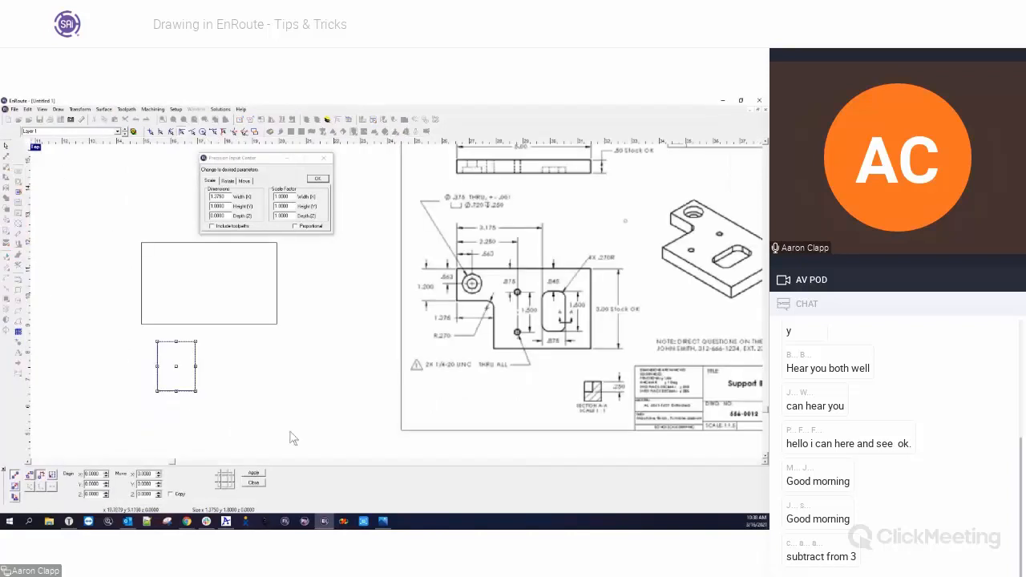
pyautogui.moveTo(158, 393); pyautogui.dragTo(142, 324)
pyautogui.click(120, 346)
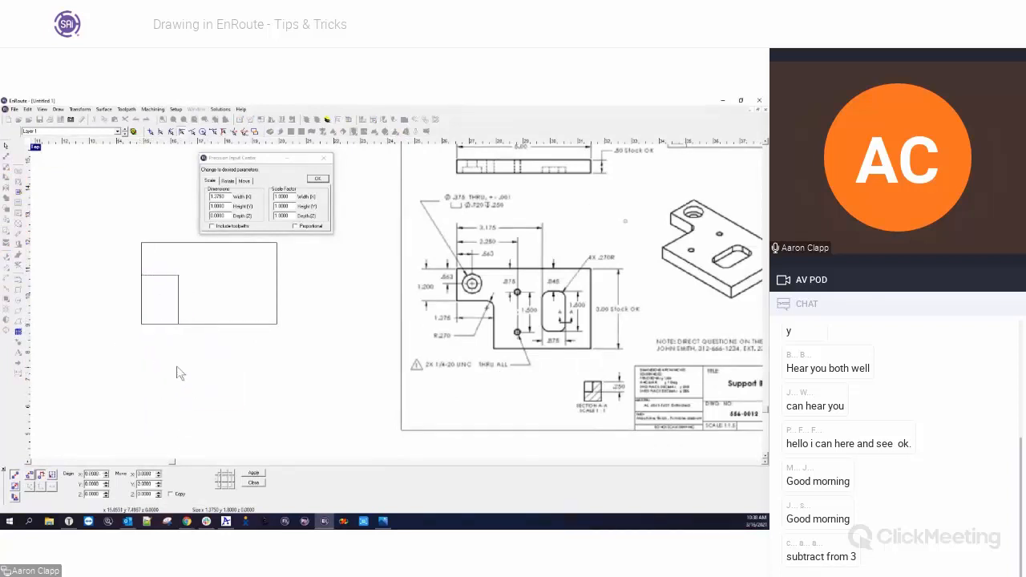
pyautogui.click(260, 482)
# Step: Try a Weld Subtract with the small corner rectangle selected first and the large rectangle second
pyautogui.scroll(-2, 272, 393)
pyautogui.scroll(4, 172, 350)
pyautogui.moveTo(269, 158); pyautogui.dragTo(468, 157)
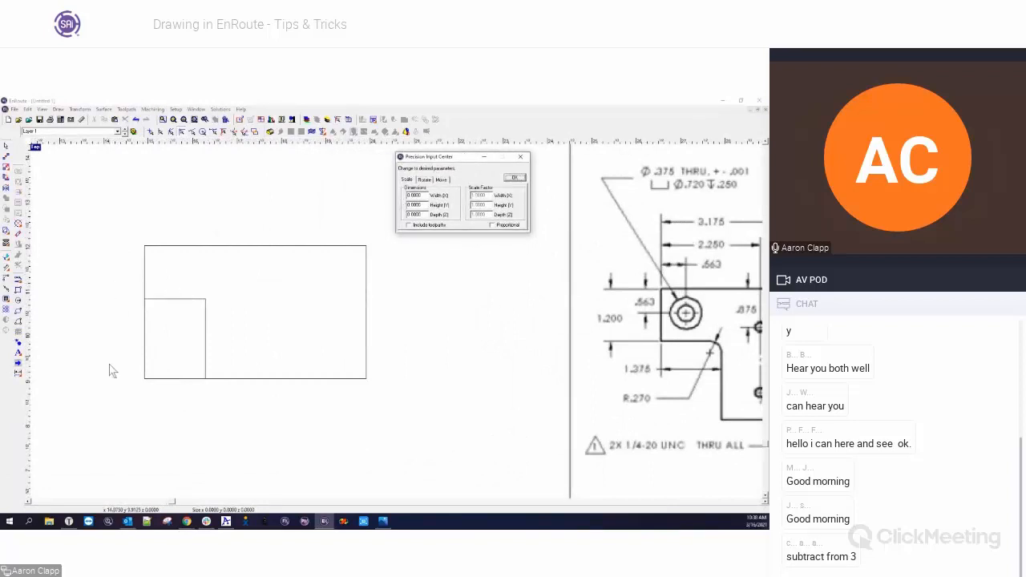
pyautogui.moveTo(129, 210); pyautogui.dragTo(380, 424)
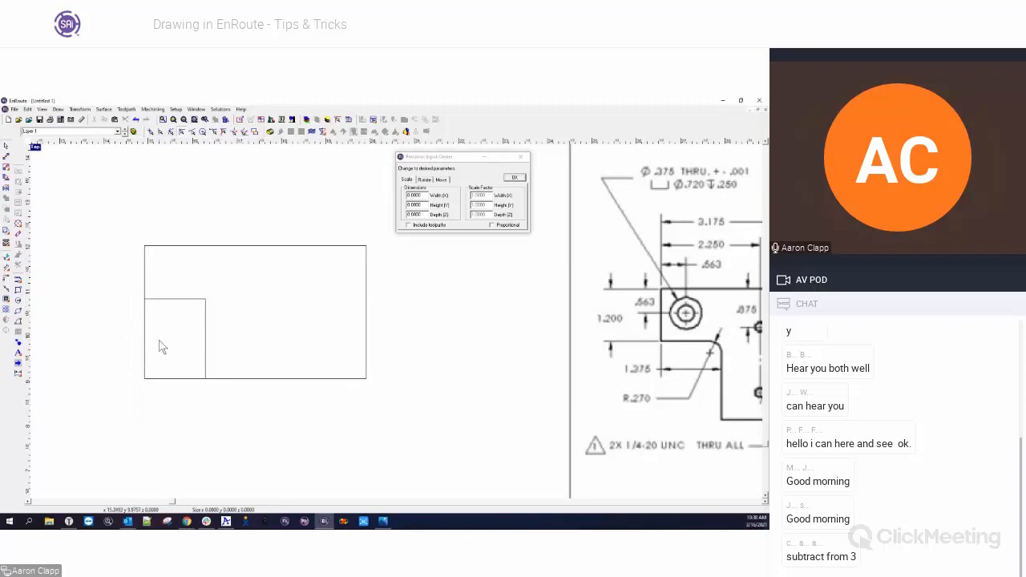
pyautogui.click(169, 301)
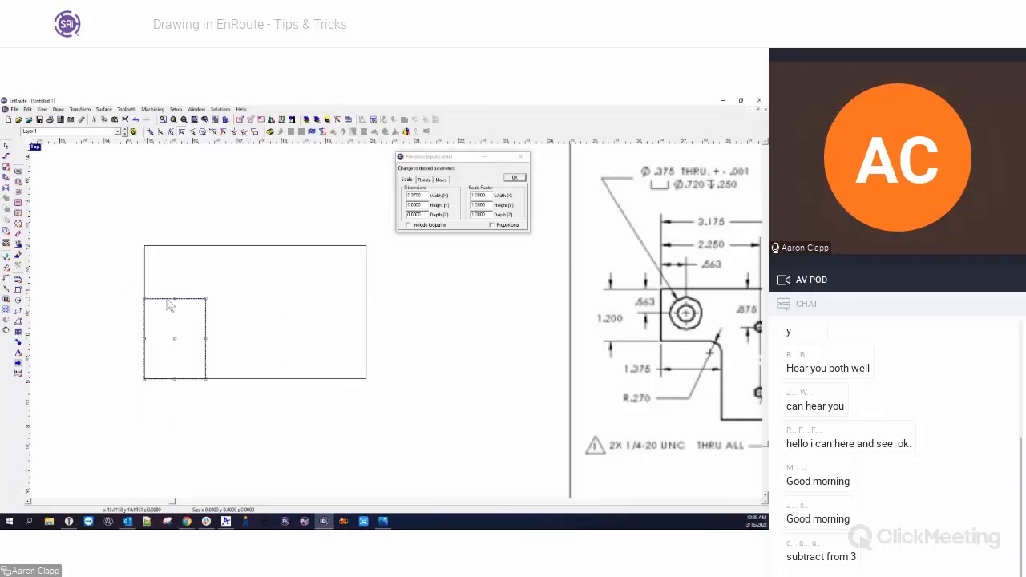
pyautogui.click(213, 248)
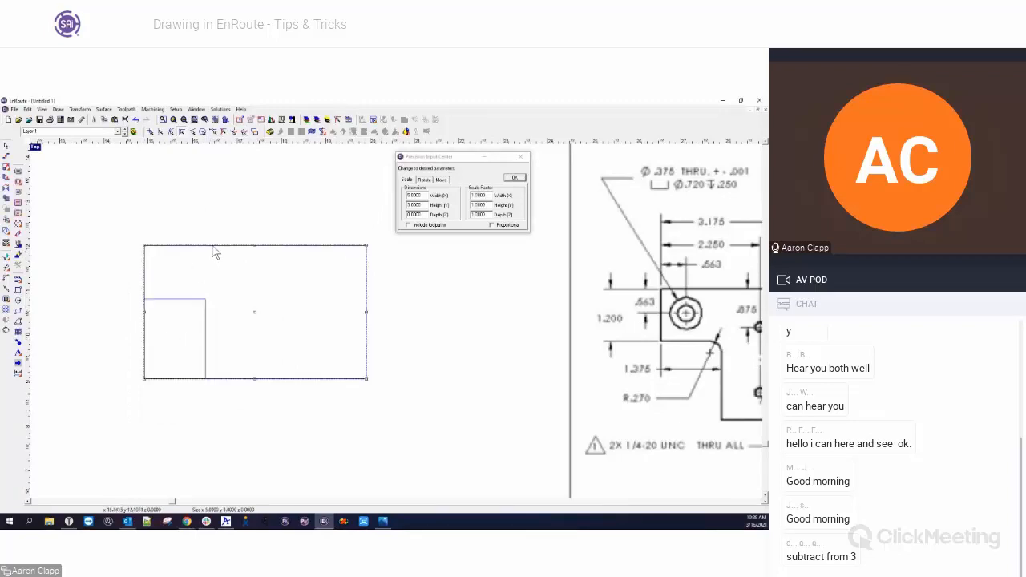
pyautogui.click(6, 230)
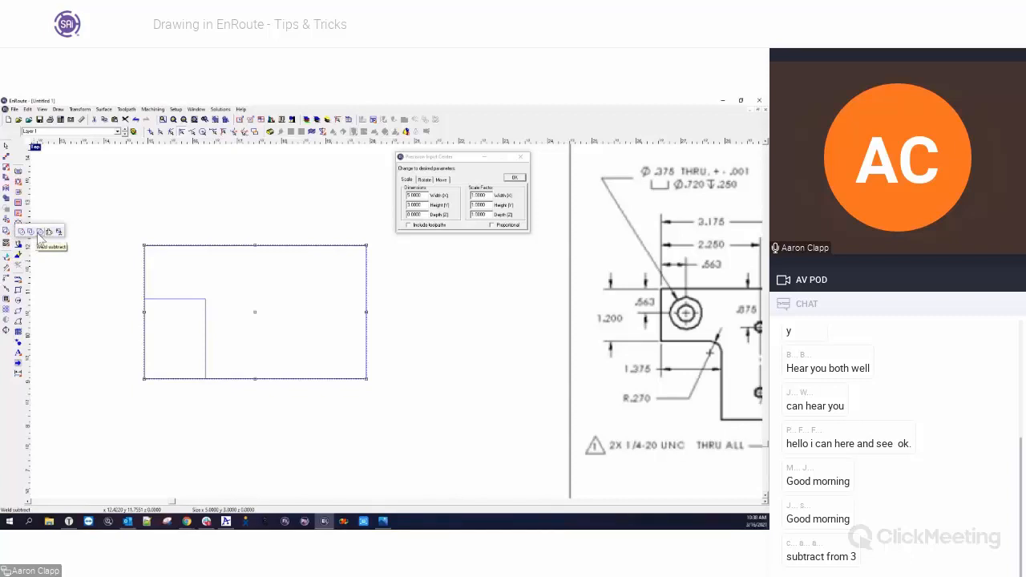
pyautogui.click(38, 238)
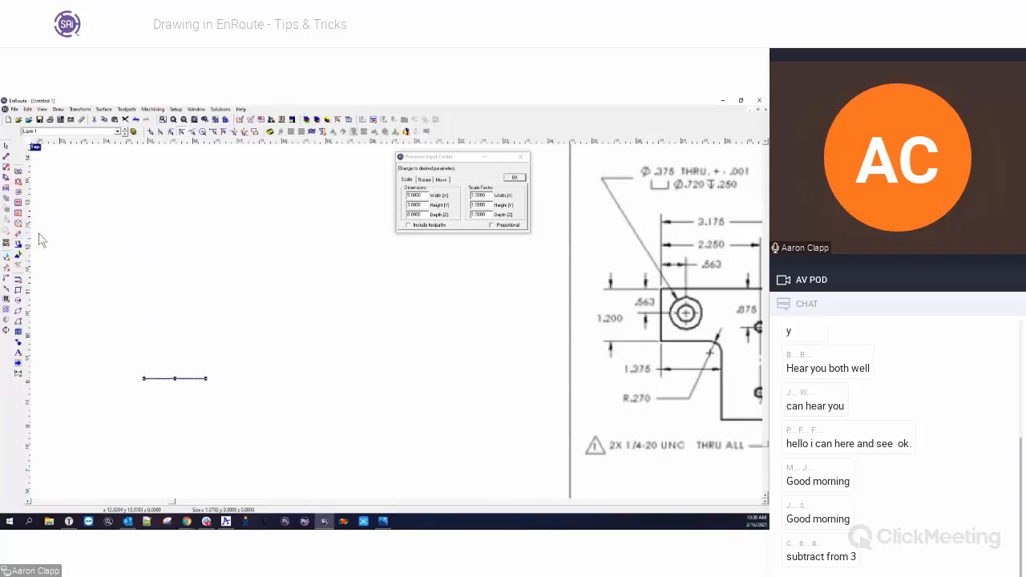
pyautogui.click(116, 337)
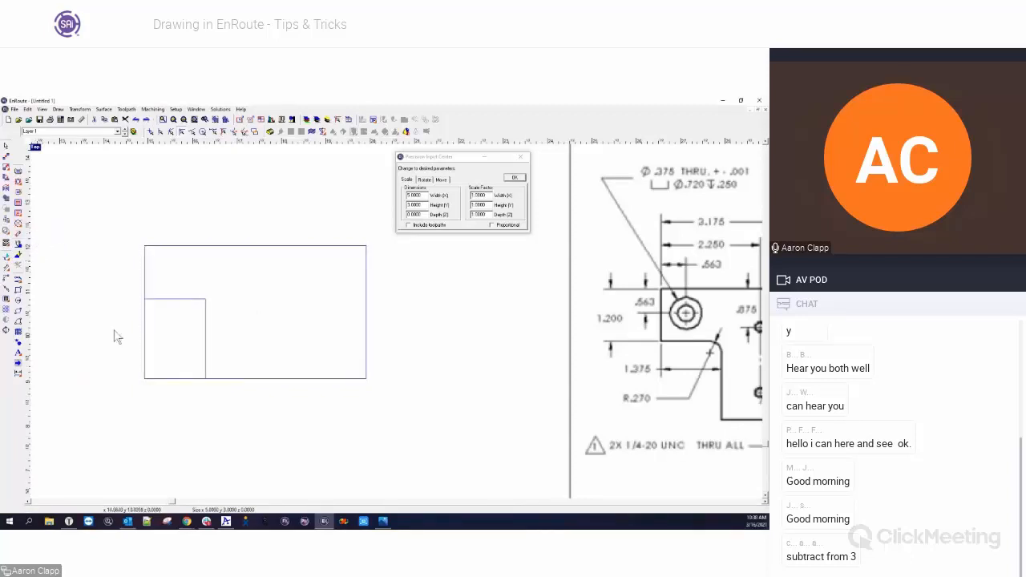
# Step: Weld-subtract the corner rectangle from the large one, selecting the large one first, and undo the result
pyautogui.click(177, 247)
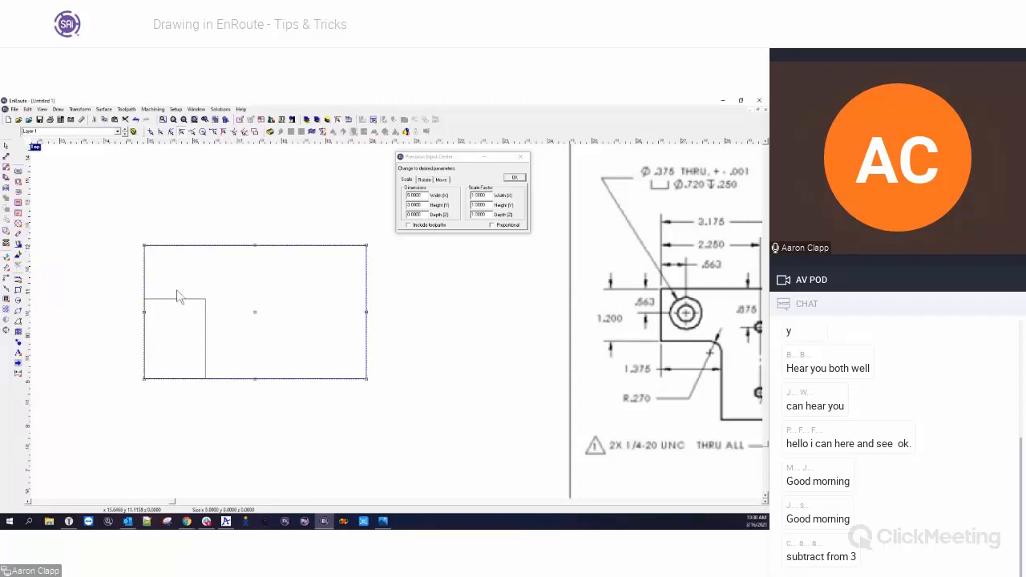
pyautogui.click(6, 231)
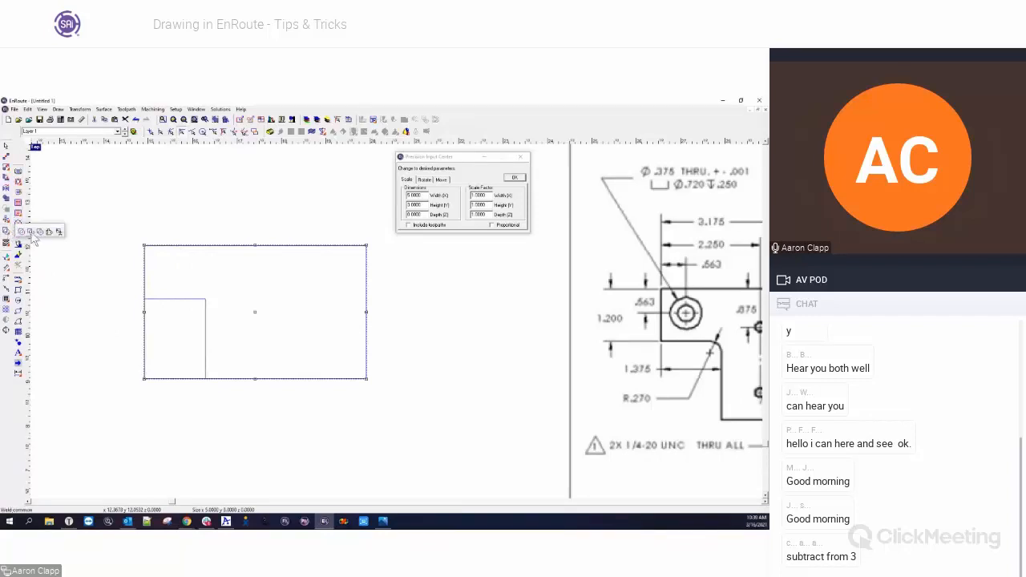
pyautogui.click(39, 231)
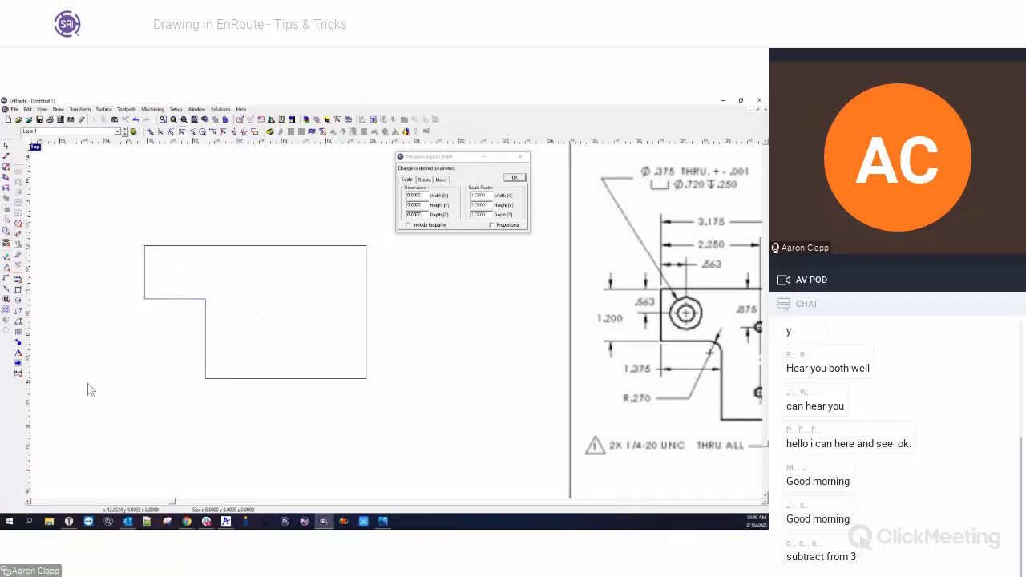
pyautogui.hotkey('ctrl', 'a')
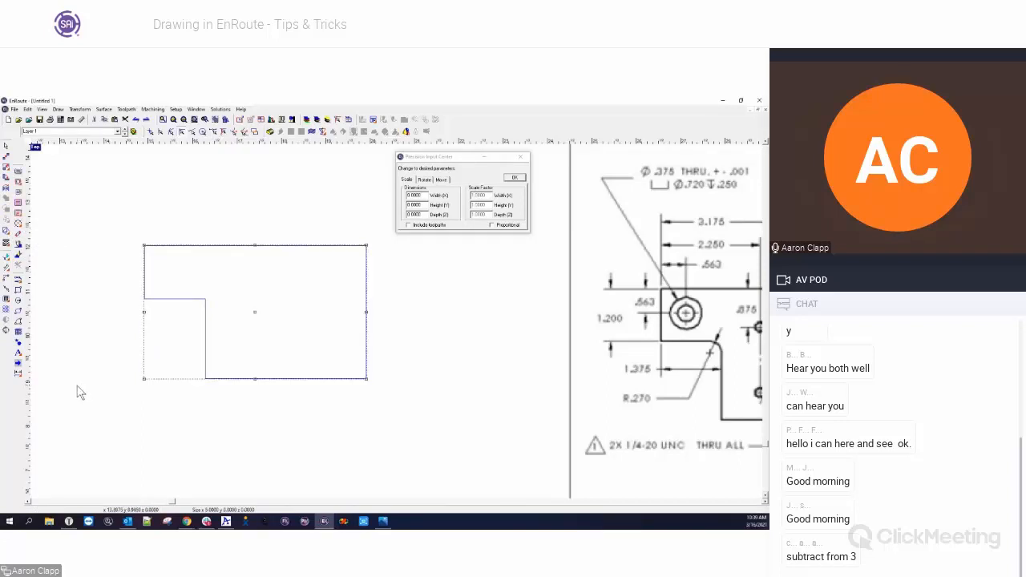
pyautogui.hotkey('ctrl', 'z')
# Step: Use the interactive weld on both rectangles to pull out the notched outline and place it below them
pyautogui.click(100, 406)
pyautogui.moveTo(111, 203); pyautogui.dragTo(435, 421)
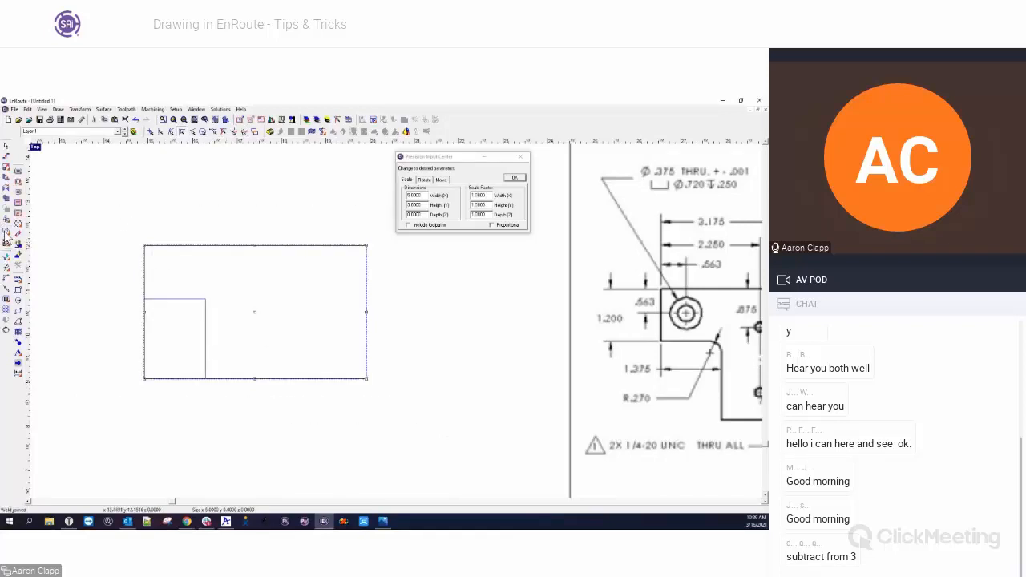
pyautogui.click(7, 232)
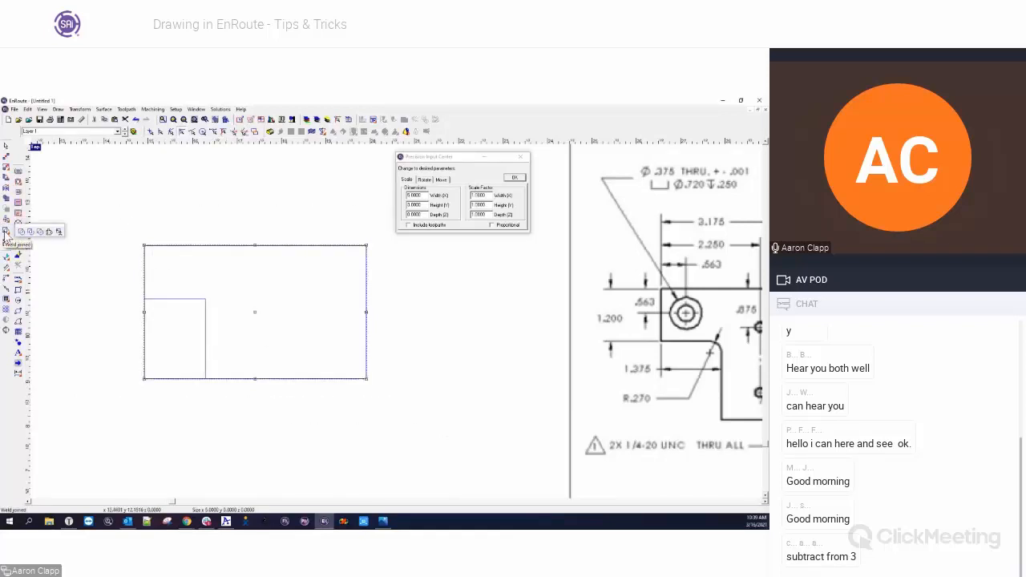
pyautogui.click(49, 231)
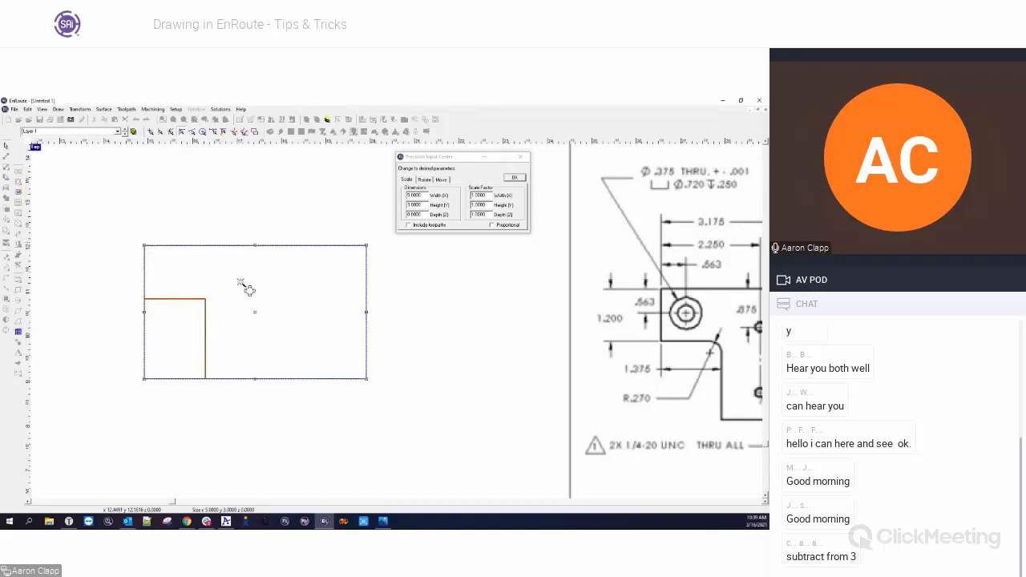
pyautogui.scroll(-3, 246, 289)
pyautogui.moveTo(264, 293); pyautogui.dragTo(260, 383)
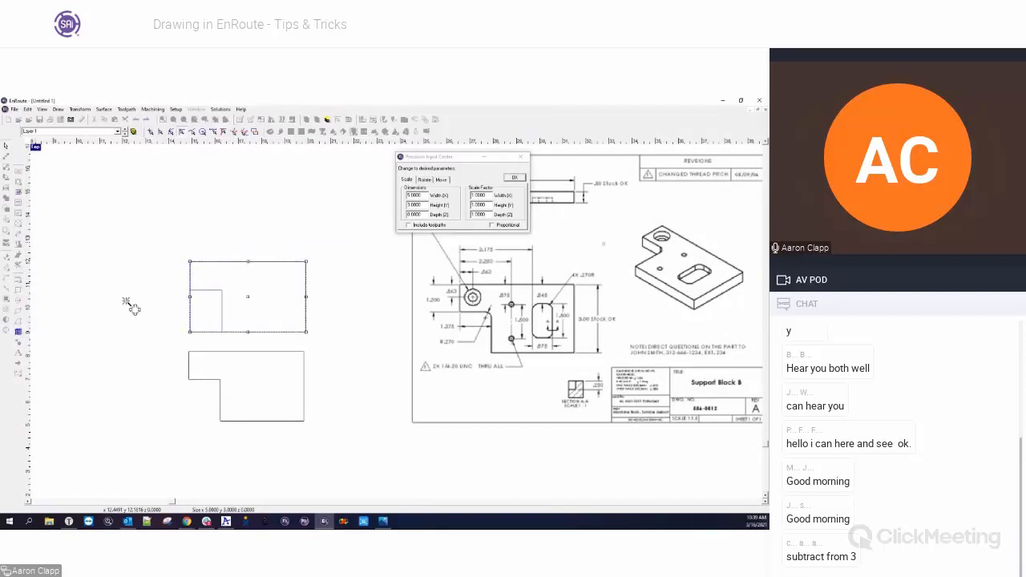
pyautogui.click(153, 313)
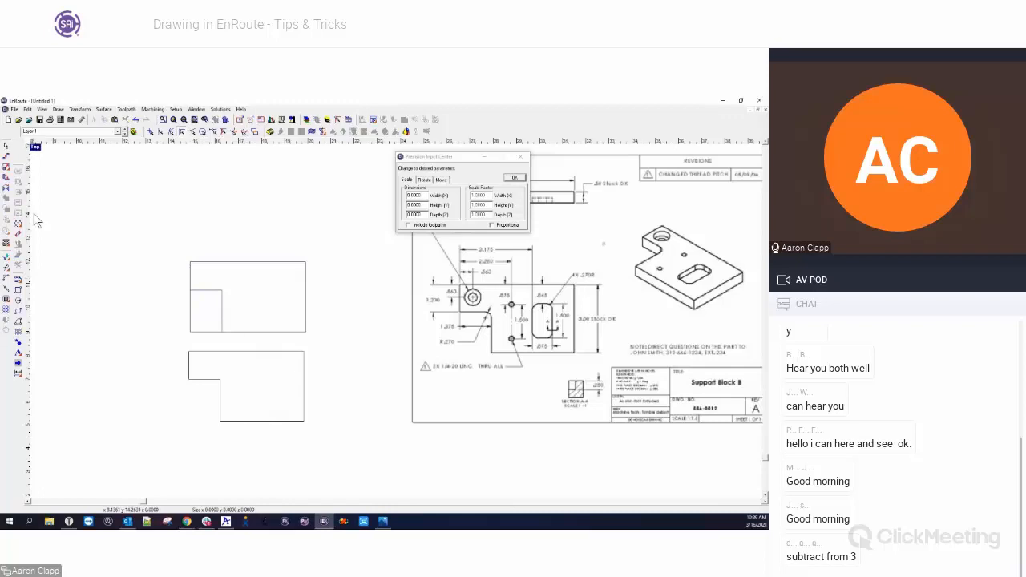
# Step: Draw a large circle overlapping the rectangles and pull several welded regions out of the overlap as separate shapes
pyautogui.click(18, 300)
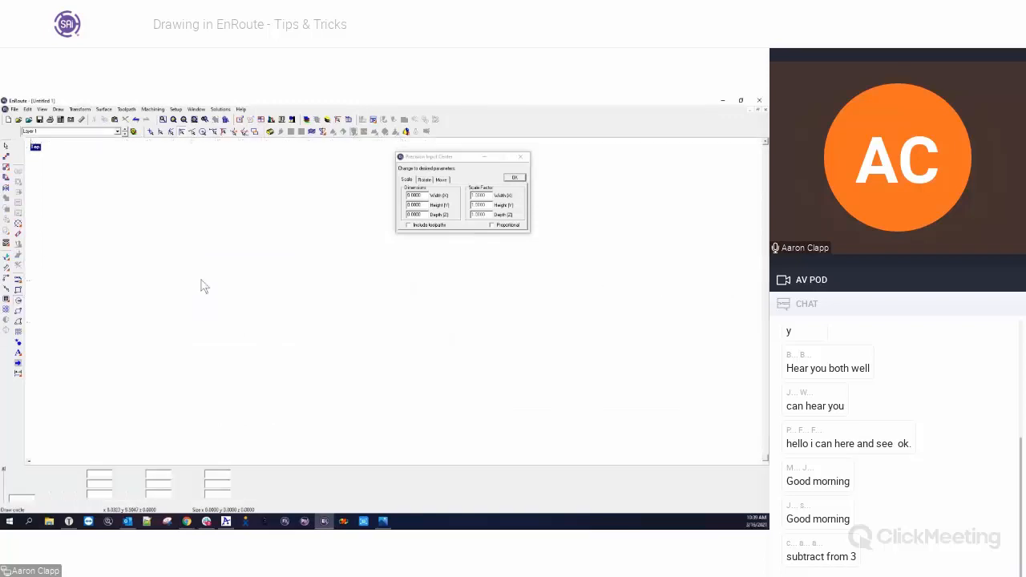
pyautogui.moveTo(249, 228); pyautogui.dragTo(294, 277)
pyautogui.rightClick(150, 295)
pyautogui.click(6, 235)
pyautogui.click(6, 230)
pyautogui.click(50, 231)
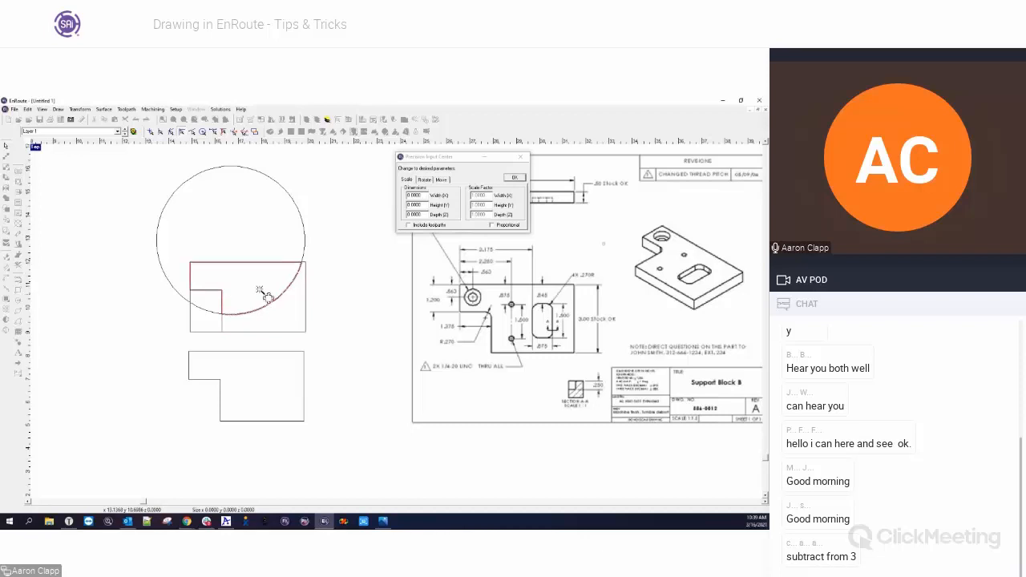
pyautogui.moveTo(201, 216); pyautogui.dragTo(391, 311)
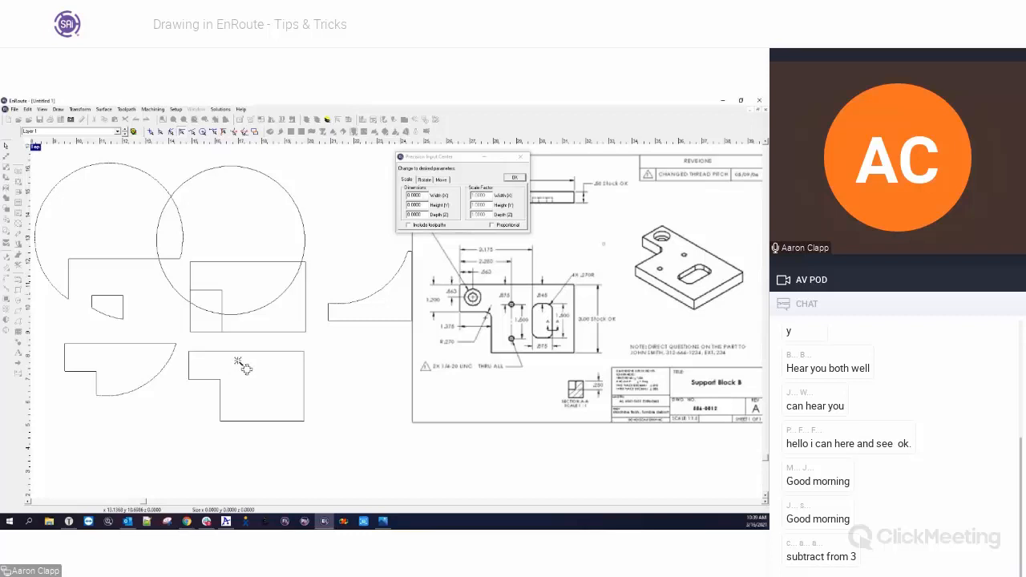
pyautogui.rightClick(315, 368)
# Step: Delete the circle and the shapes extracted from its overlap, keeping the two rectangles and the notched outline
pyautogui.click(342, 306)
pyautogui.press('Delete')
pyautogui.click(277, 189)
pyautogui.press('Delete')
pyautogui.click(160, 191)
pyautogui.press('Delete')
pyautogui.click(97, 297)
pyautogui.press('Delete')
pyautogui.click(108, 356)
pyautogui.press('Delete')
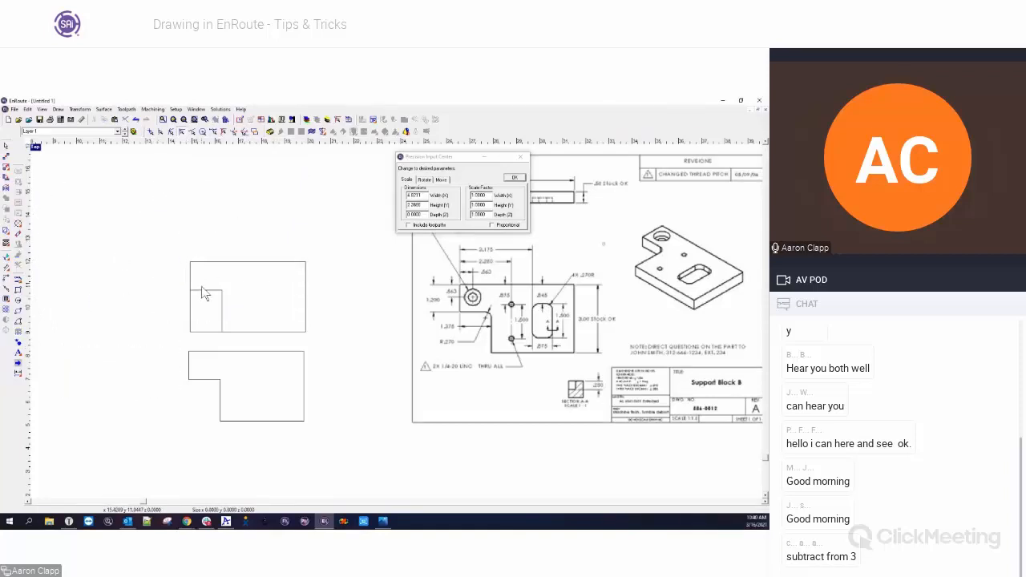
# Step: Delete the two original rectangles and move the notched outline up into their place
pyautogui.moveTo(172, 237); pyautogui.dragTo(348, 353)
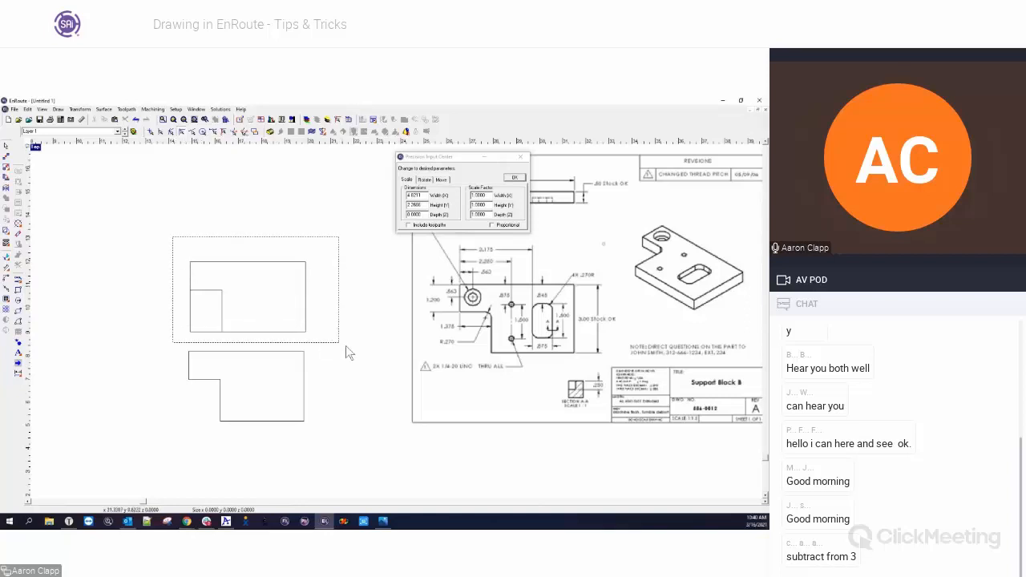
pyautogui.press('Delete')
pyautogui.moveTo(186, 346); pyautogui.dragTo(325, 441)
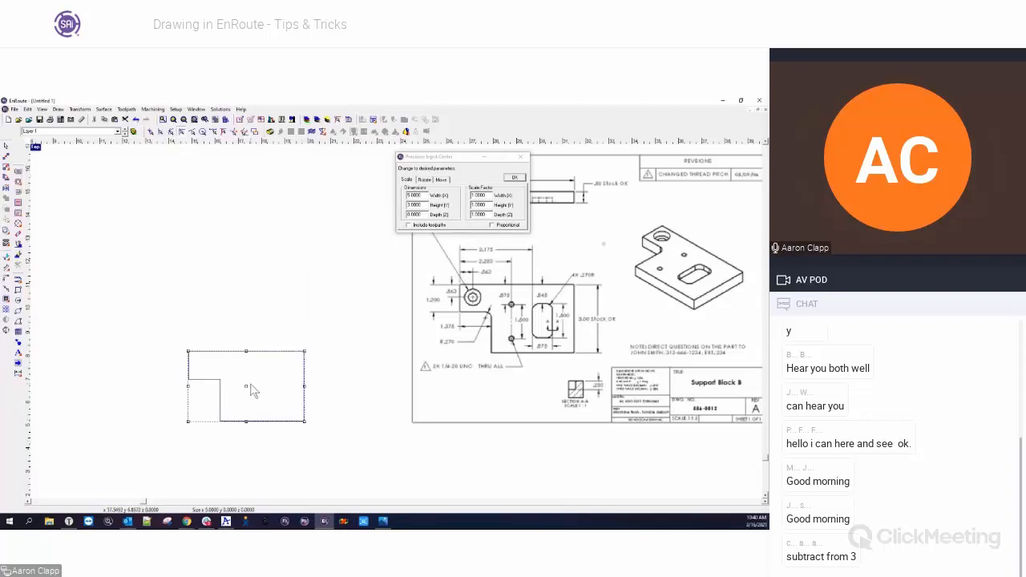
pyautogui.moveTo(248, 390); pyautogui.dragTo(245, 295)
pyautogui.click(336, 350)
pyautogui.moveTo(153, 238); pyautogui.dragTo(348, 354)
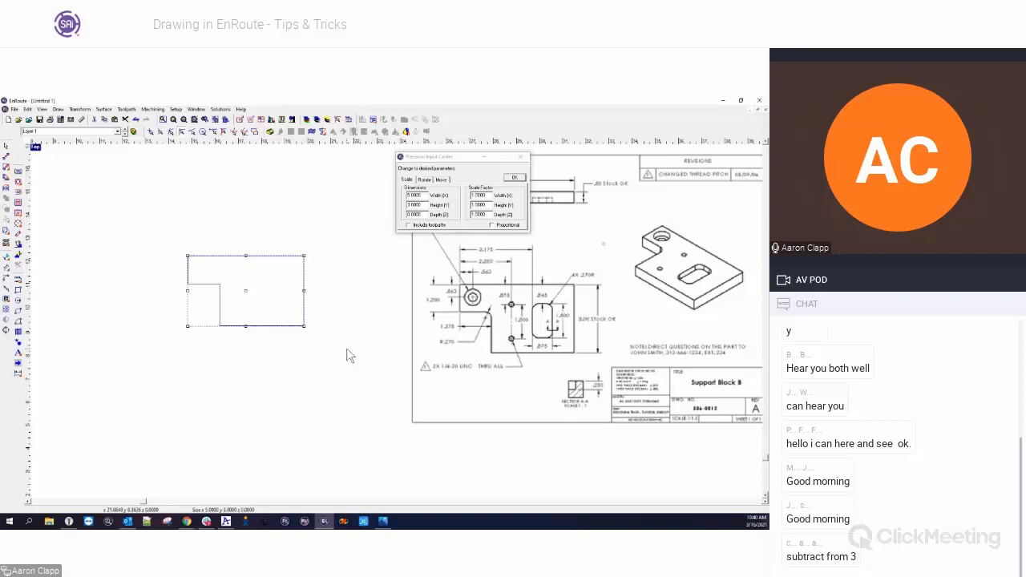
# Step: Set up a 0.27 radius fillet on the notch's inner corner, choosing its horizontal and vertical edges
pyautogui.scroll(1, 346, 348)
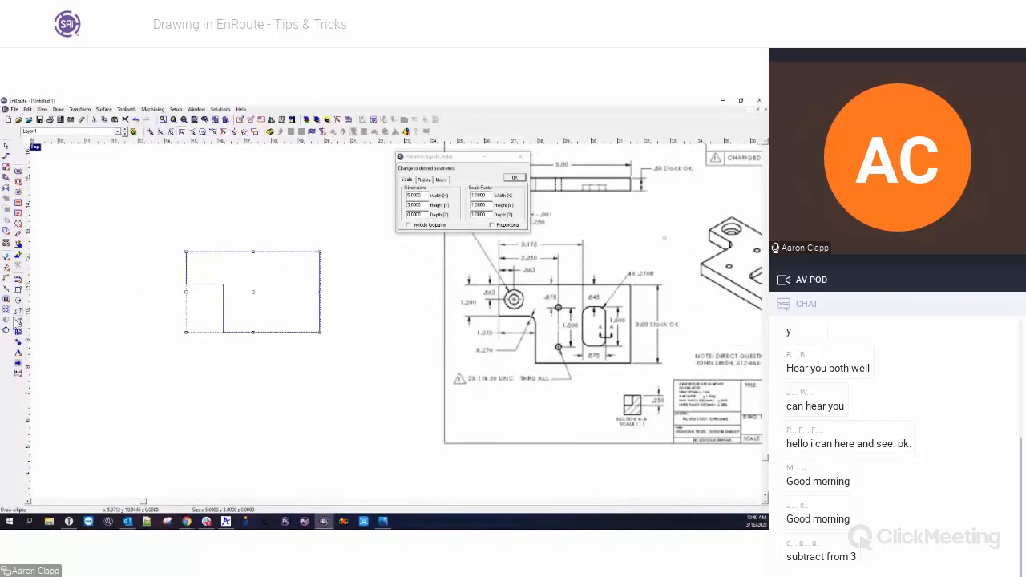
pyautogui.click(6, 279)
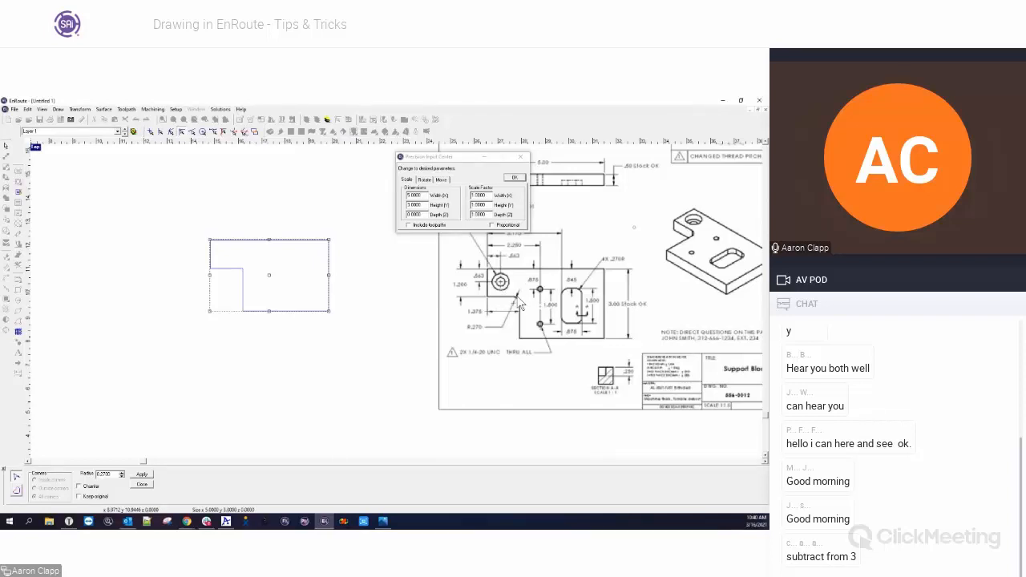
pyautogui.scroll(2, 196, 274)
pyautogui.scroll(2, 329, 227)
pyautogui.scroll(1, 153, 361)
pyautogui.scroll(1, 144, 357)
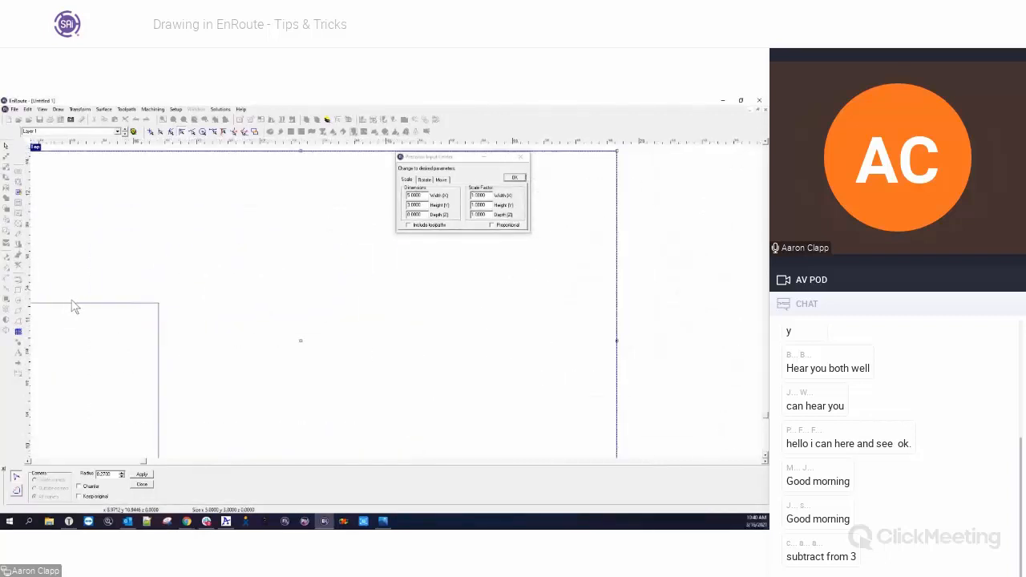
pyautogui.scroll(-1, 192, 288)
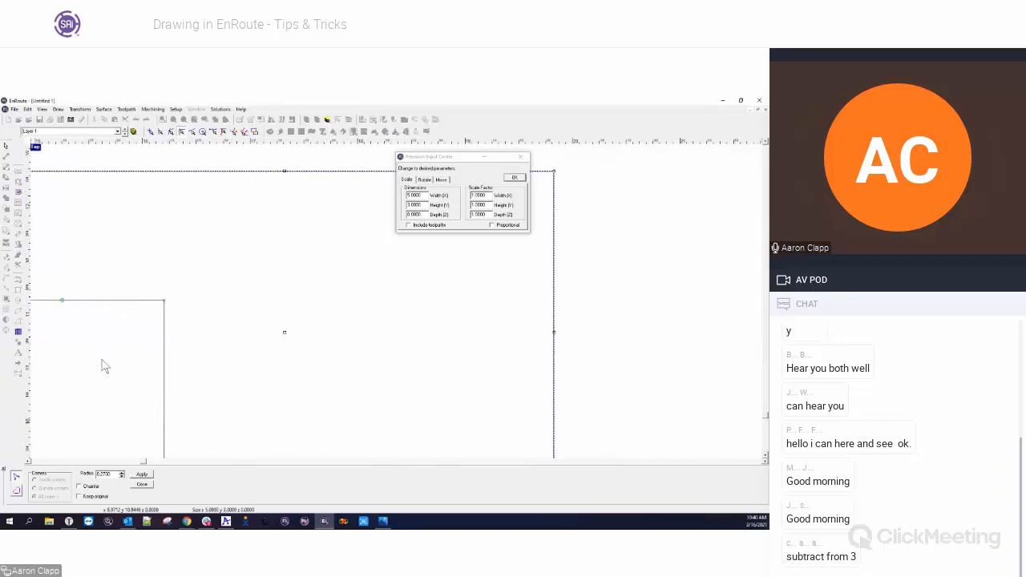
pyautogui.click(62, 301)
pyautogui.click(165, 413)
# Step: Slide the fillet's two reference points along the notch edges toward the corner and apply the 0.27 radius fillet
pyautogui.scroll(-2, 400, 370)
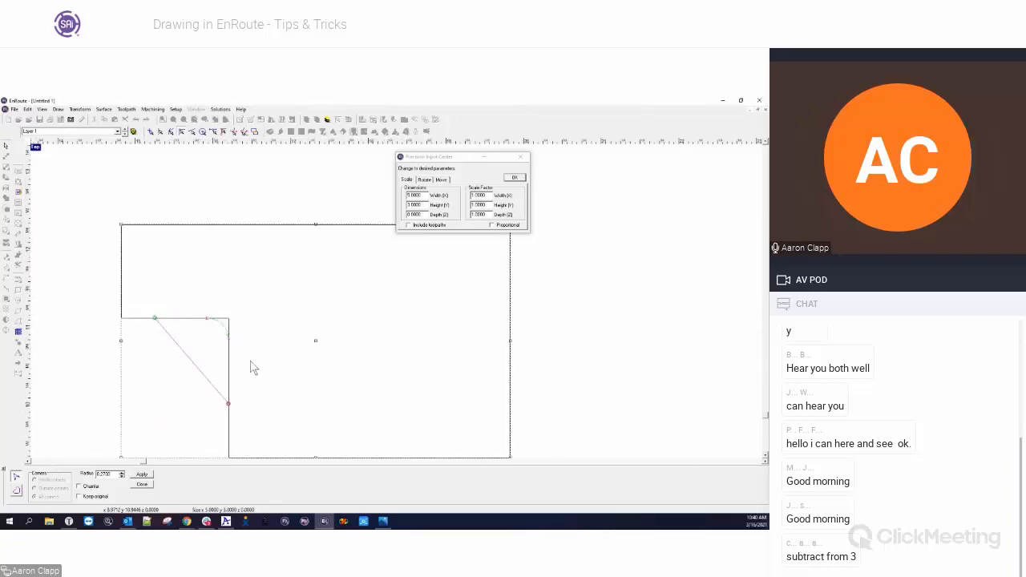
pyautogui.moveTo(155, 321)
pyautogui.mouseDown()
pyautogui.moveTo(191, 322)
pyautogui.moveTo(158, 324)
pyautogui.mouseUp()
pyautogui.moveTo(230, 413); pyautogui.dragTo(229, 434)
pyautogui.moveTo(157, 319); pyautogui.dragTo(136, 321)
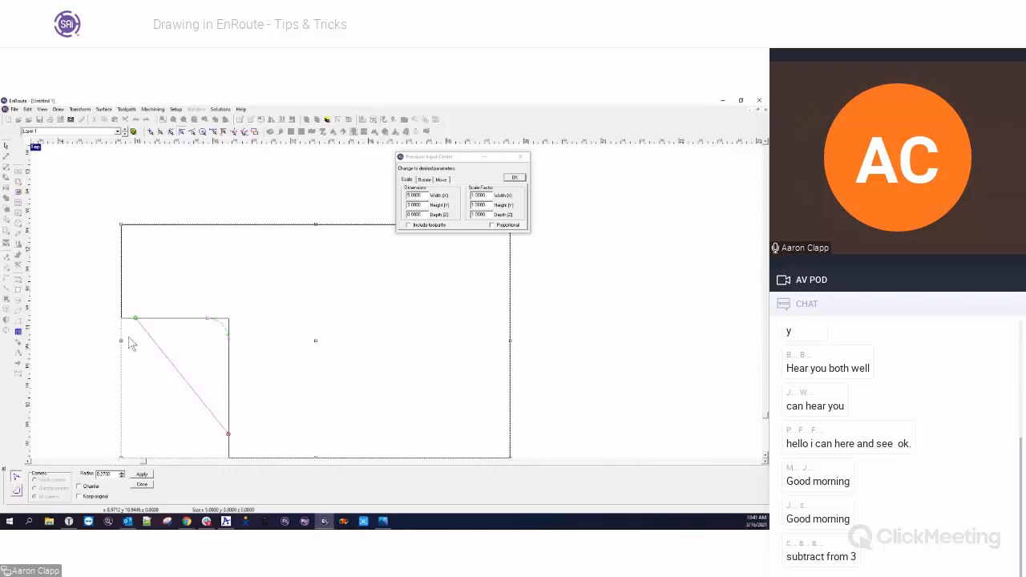
pyautogui.moveTo(135, 318); pyautogui.dragTo(184, 318)
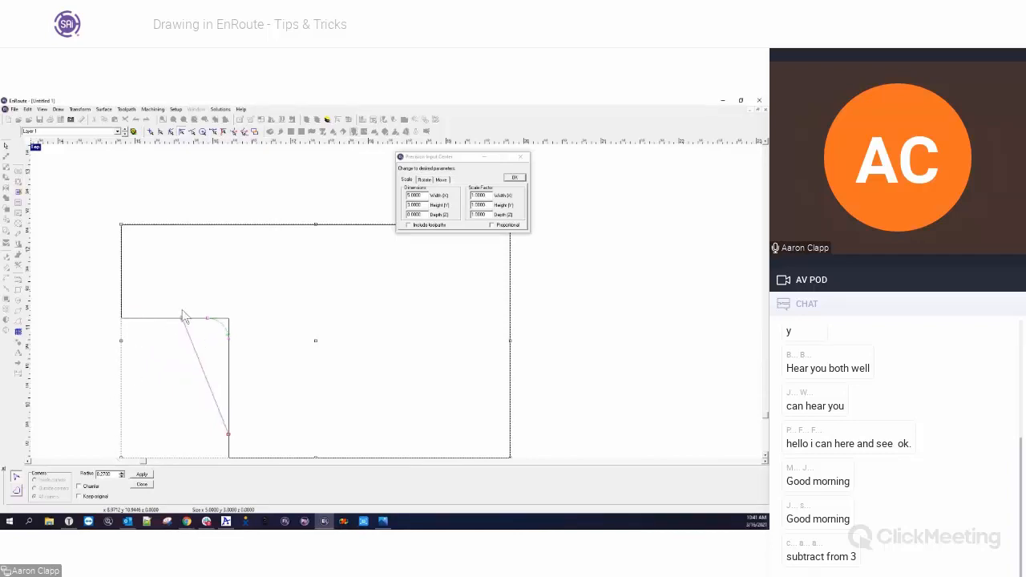
pyautogui.moveTo(229, 436); pyautogui.dragTo(228, 353)
pyautogui.click(139, 476)
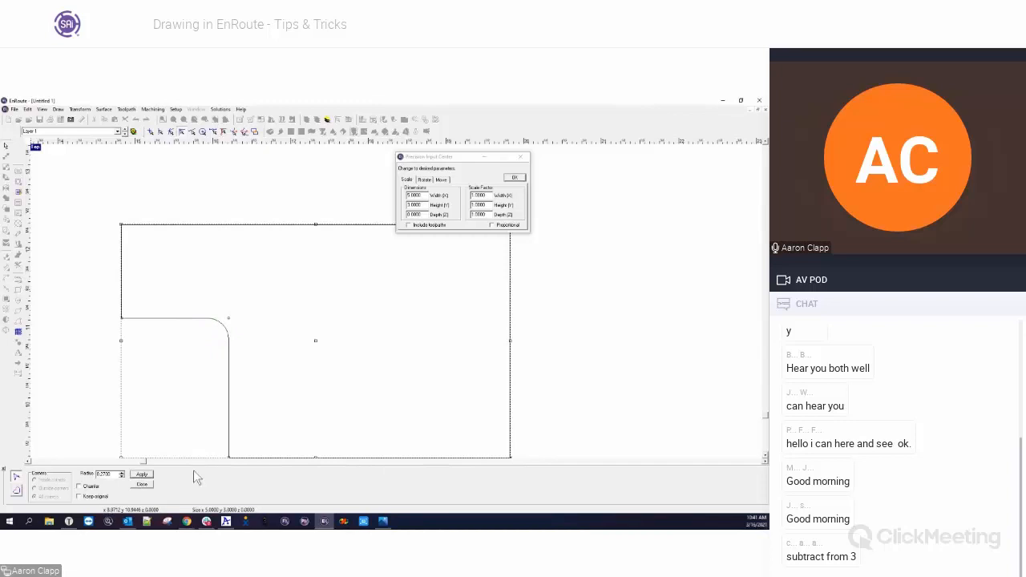
pyautogui.click(141, 485)
# Step: Move the filleted outline up and closer to the reference drawing, and deselect it
pyautogui.scroll(-3, 92, 408)
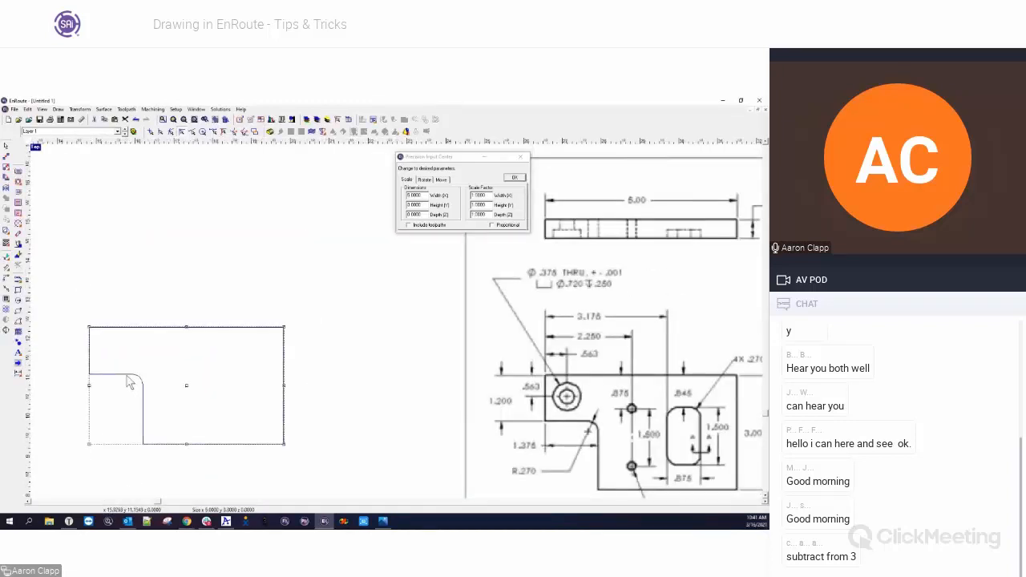
pyautogui.scroll(-2, 121, 317)
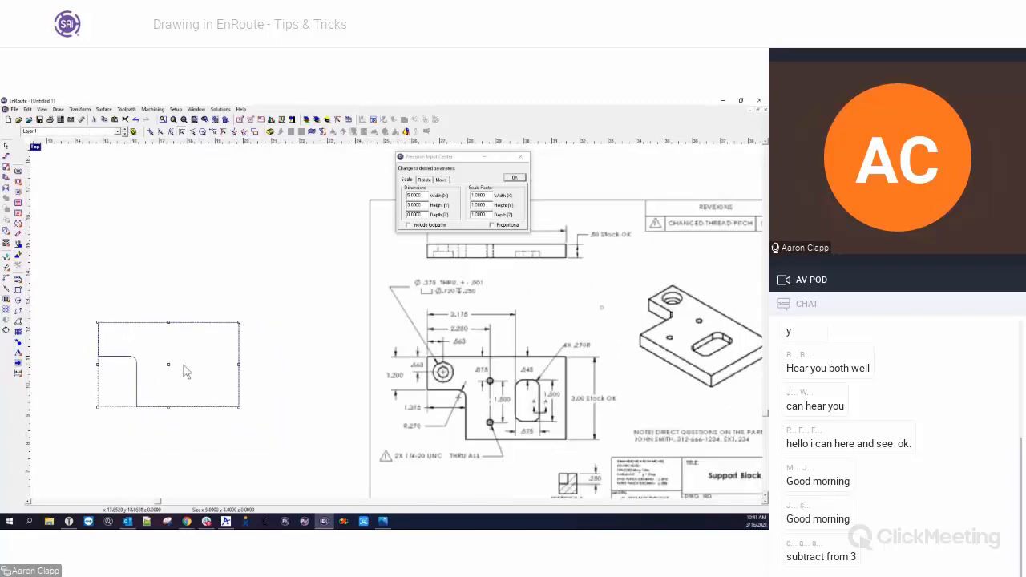
pyautogui.moveTo(171, 366); pyautogui.dragTo(218, 337)
pyautogui.click(225, 417)
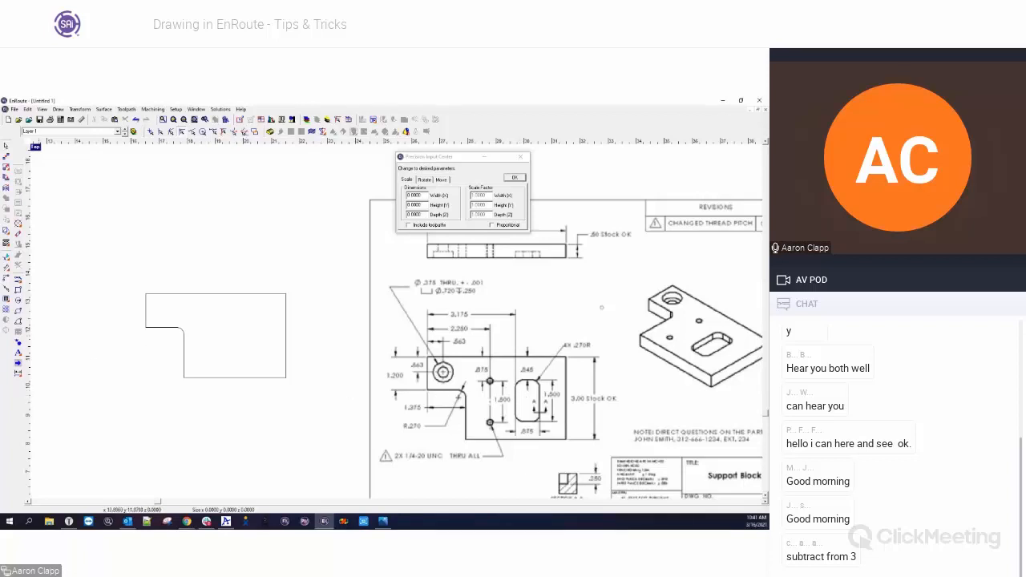
pyautogui.click(21, 294)
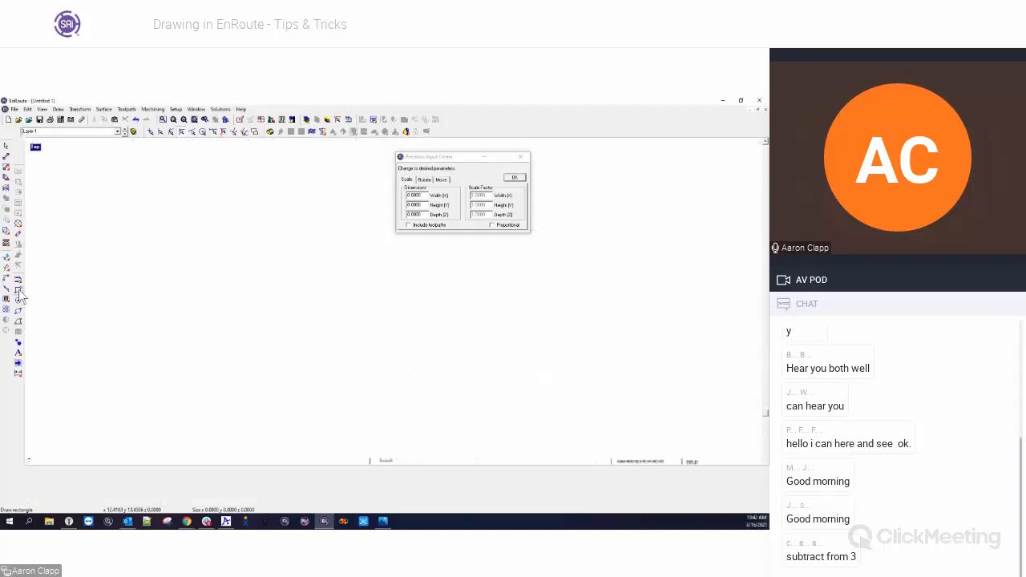
pyautogui.click(45, 477)
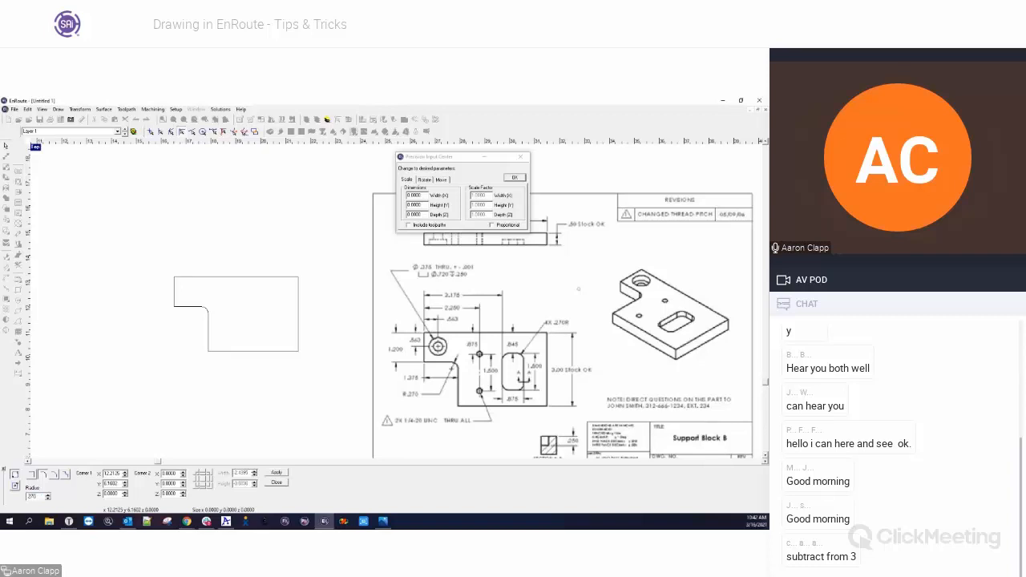
pyautogui.moveTo(129, 198); pyautogui.dragTo(171, 260)
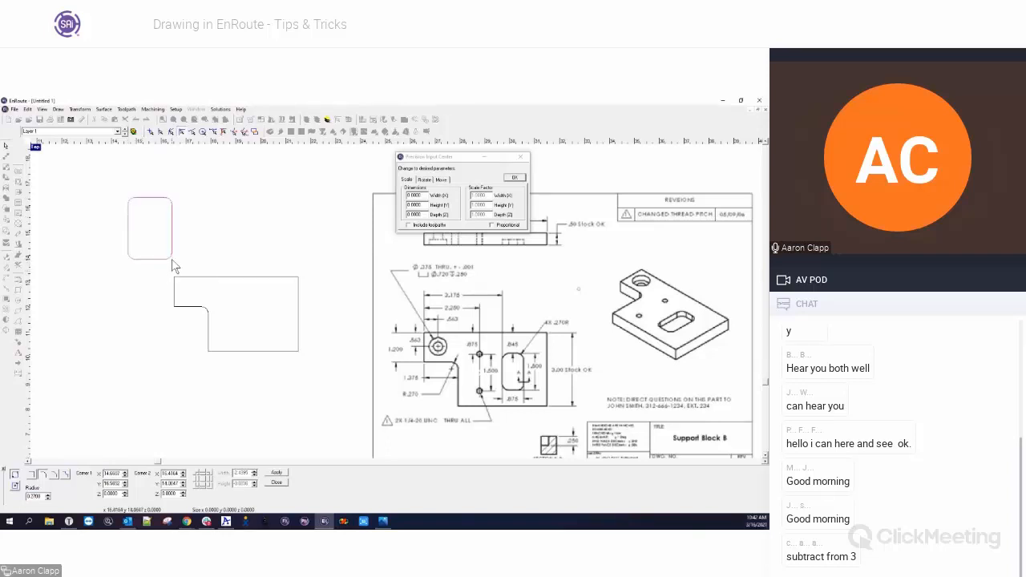
pyautogui.press('Escape')
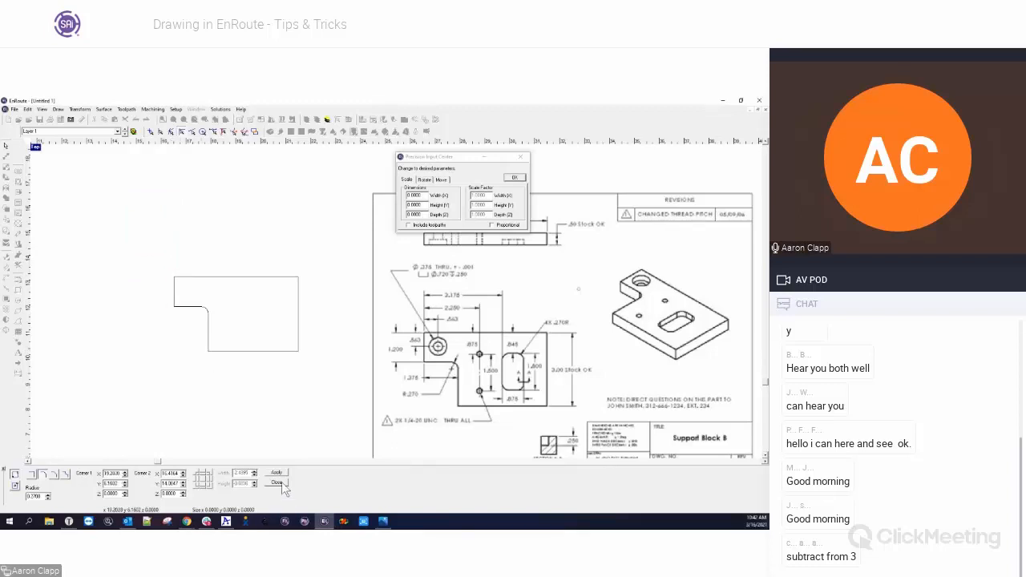
pyautogui.click(278, 483)
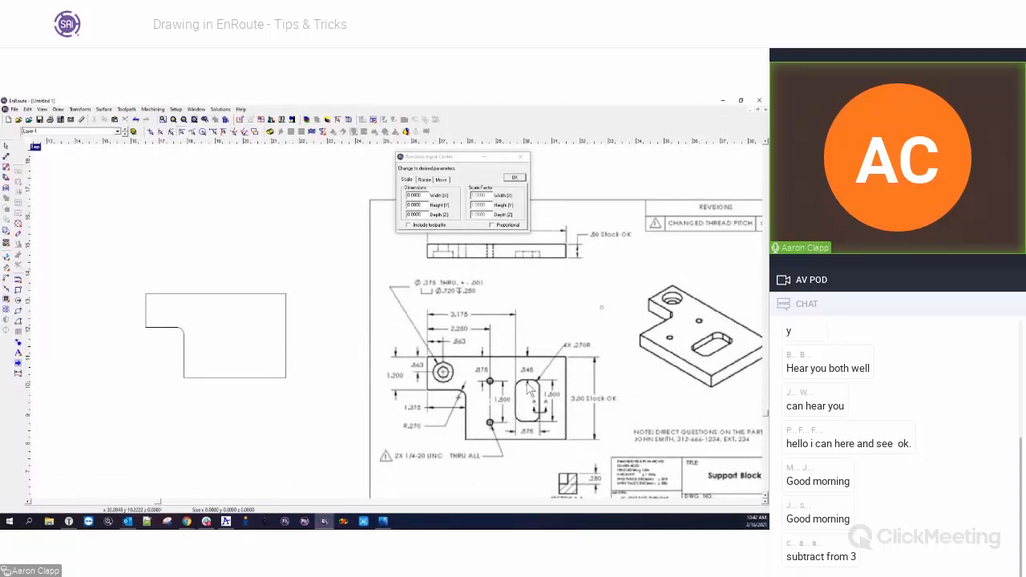
# Step: Draw a square-cornered rectangle about 1.39 wide and 1.98 high above the notched outline
pyautogui.click(18, 289)
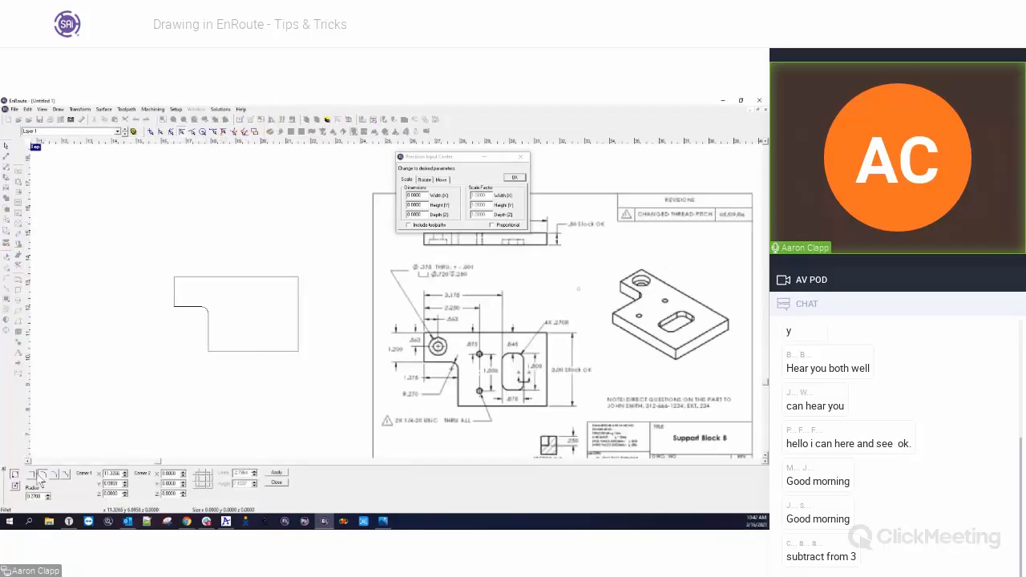
pyautogui.moveTo(227, 185); pyautogui.dragTo(262, 234)
pyautogui.press('Escape')
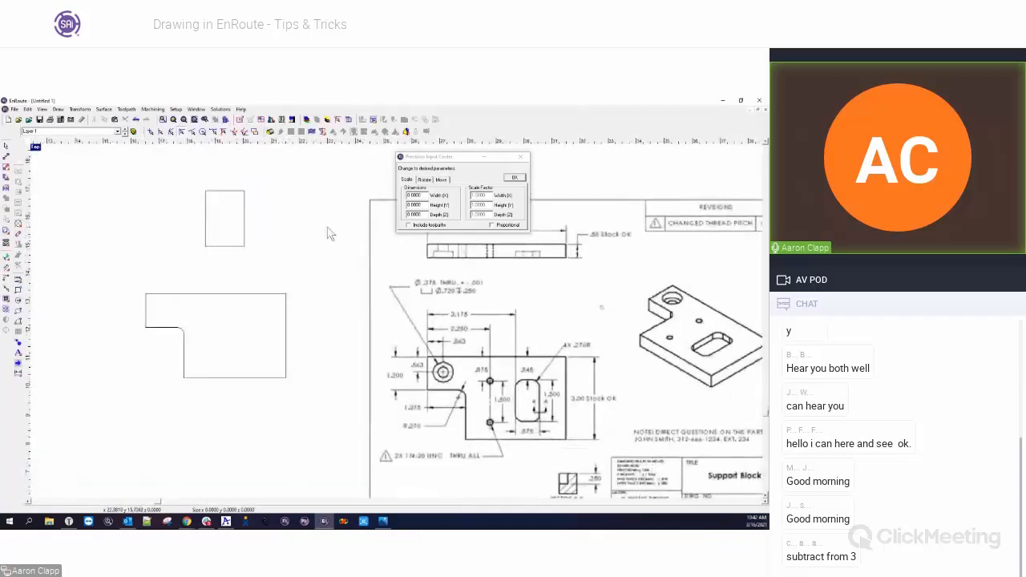
# Step: Resize the new rectangle above the outline to a height of 1.5 and a width of 0.675
pyautogui.click(244, 196)
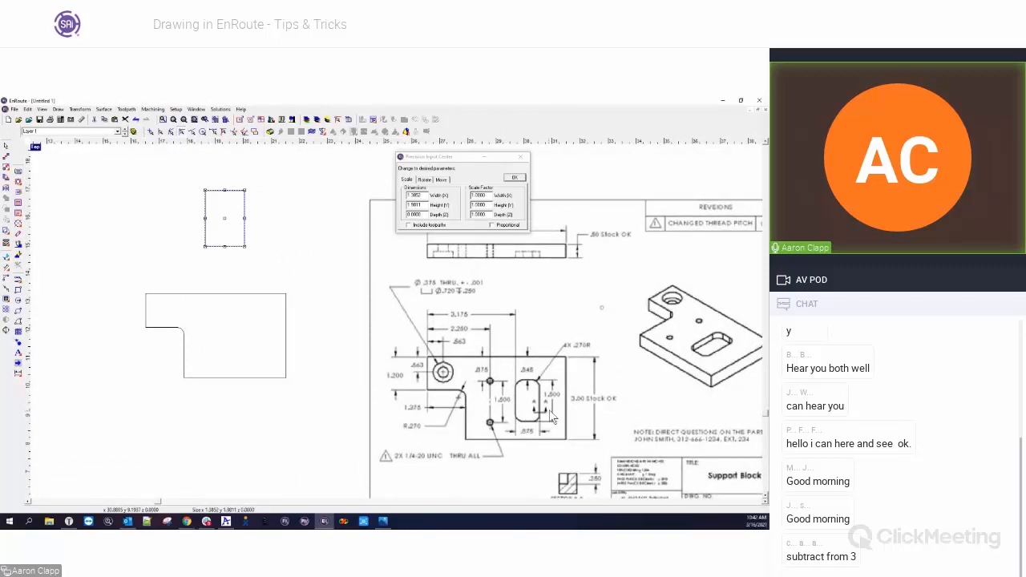
pyautogui.doubleClick(413, 206)
pyautogui.write('1.5')
pyautogui.press('Tab')
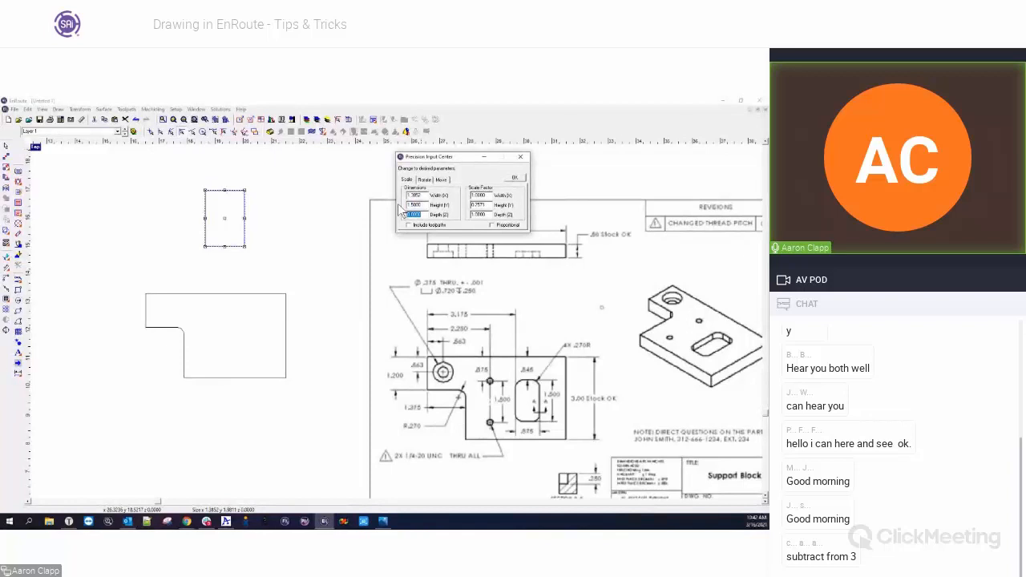
pyautogui.click(514, 177)
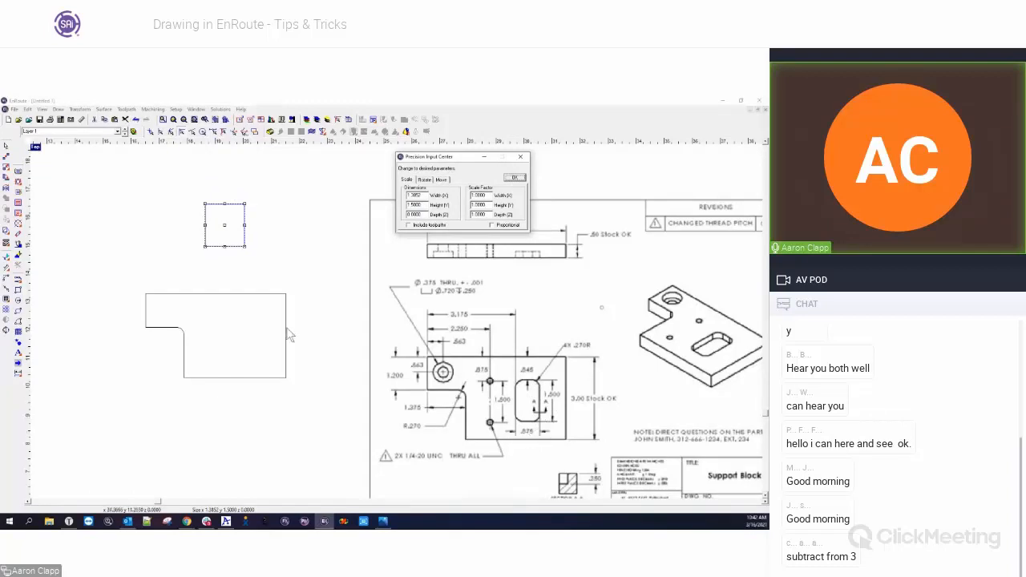
pyautogui.doubleClick(409, 195)
pyautogui.write('.675')
pyautogui.press('Tab')
pyautogui.click(513, 178)
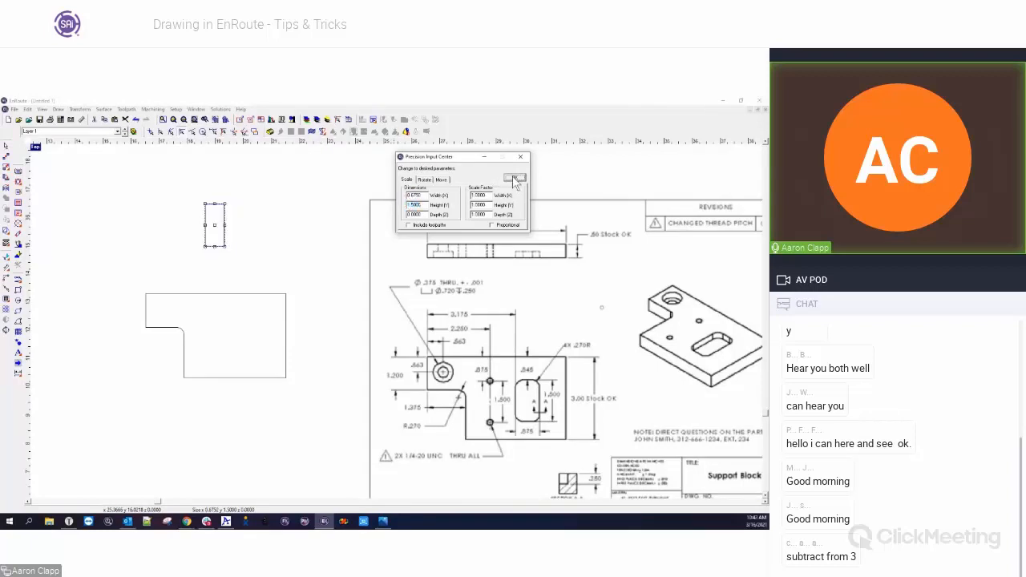
# Step: Move the slot rectangle clear of the notched outline, into the empty space beside the reference drawing
pyautogui.moveTo(214, 229); pyautogui.dragTo(246, 254)
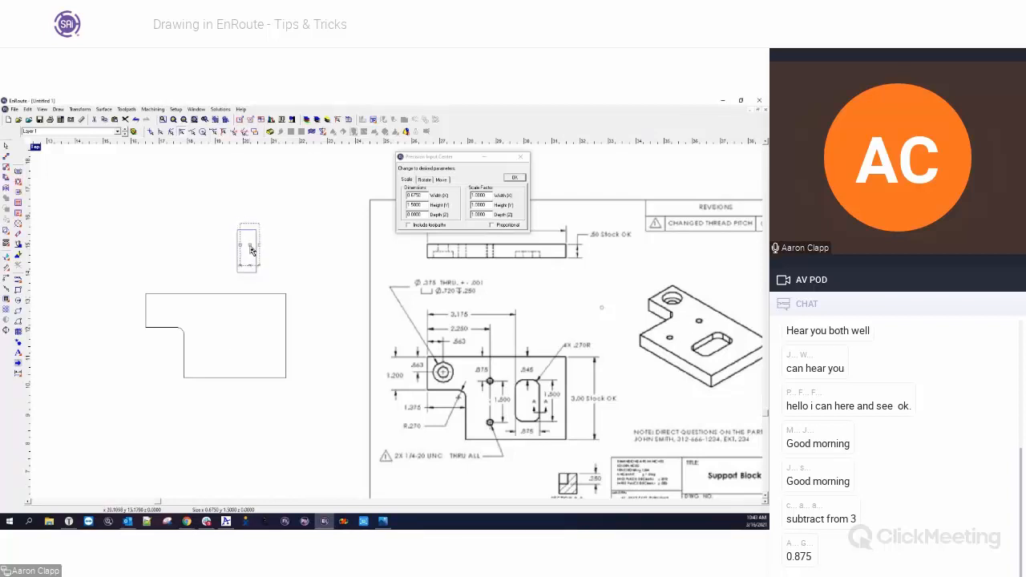
pyautogui.moveTo(248, 254)
pyautogui.mouseDown()
pyautogui.moveTo(265, 253)
pyautogui.moveTo(245, 239)
pyautogui.moveTo(250, 257)
pyautogui.mouseUp()
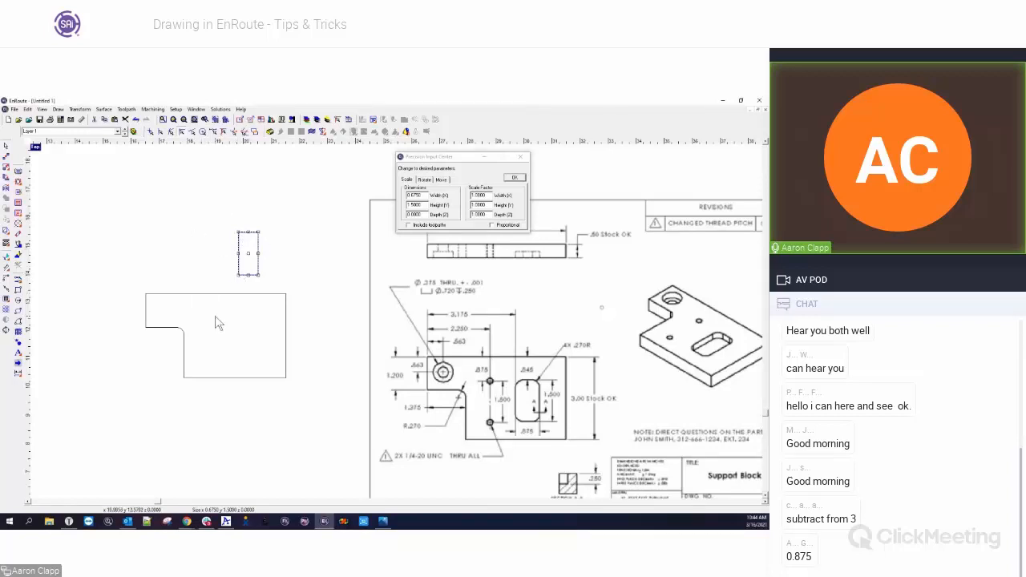
pyautogui.moveTo(252, 254); pyautogui.dragTo(328, 220)
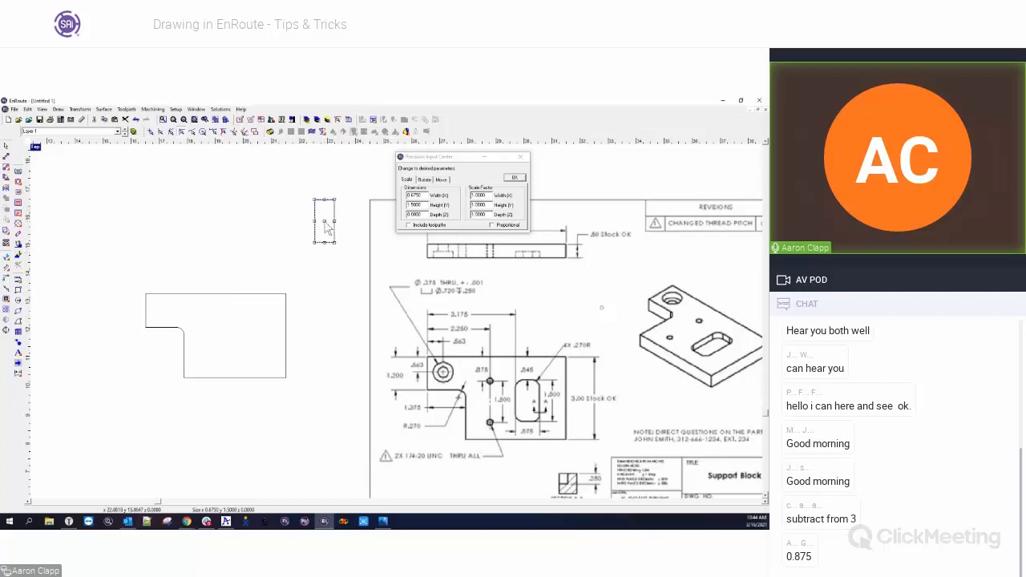
# Step: Draw a horizontal line and a separate vertical line about 2.48 long above the notched outline as positioning guides
pyautogui.click(18, 278)
pyautogui.click(183, 231)
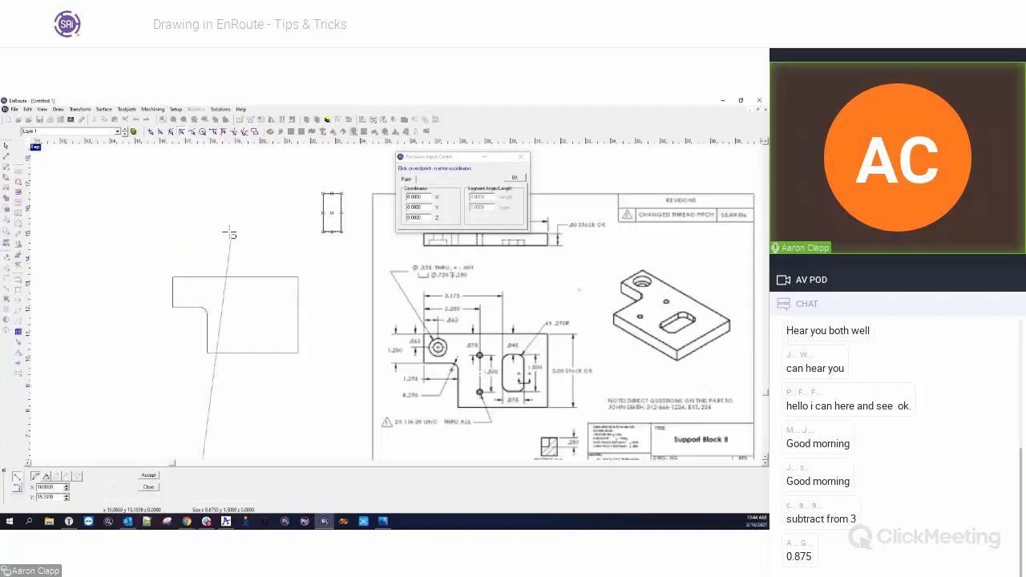
pyautogui.click(155, 224)
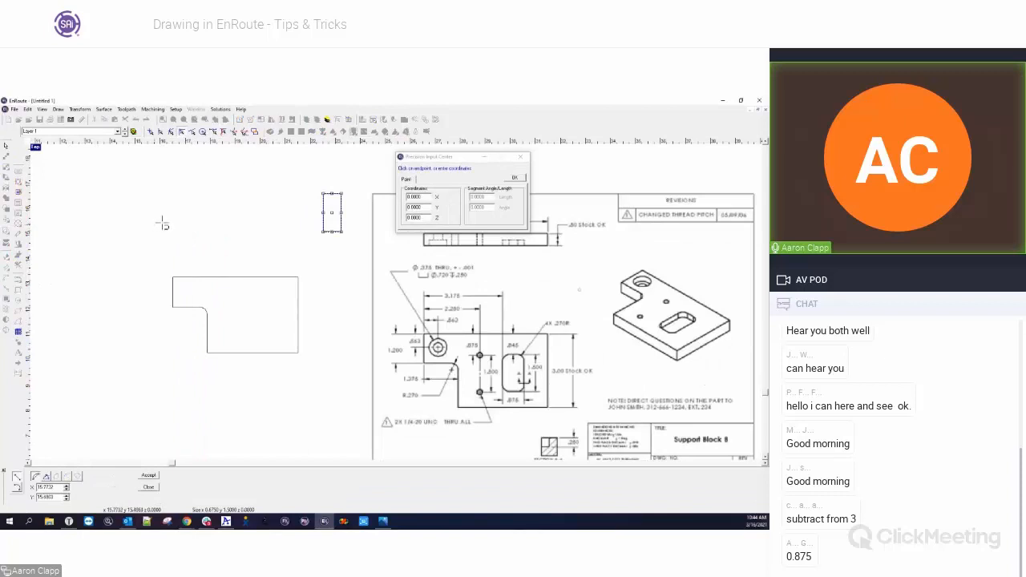
pyautogui.click(246, 224)
pyautogui.click(268, 180)
pyautogui.click(267, 242)
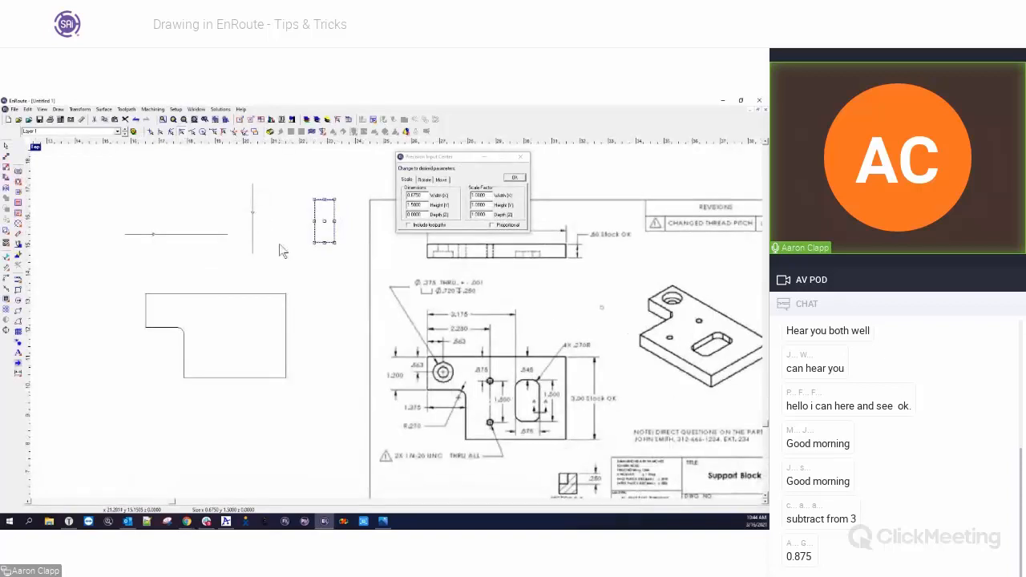
# Step: Set the horizontal guide line's width to 3.175 and the vertical guide line's height to 0.645, and deselect
pyautogui.click(177, 234)
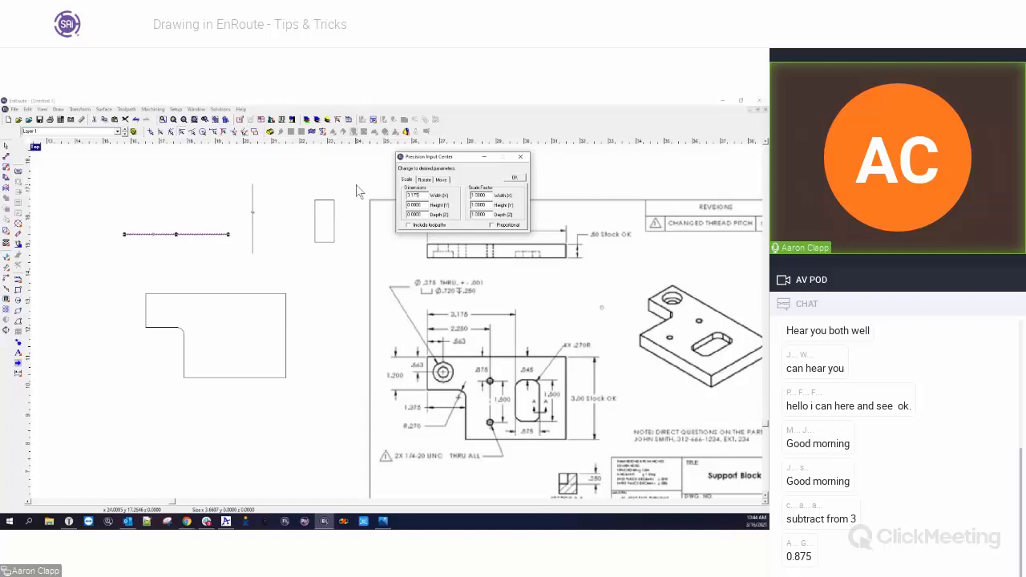
pyautogui.click(515, 177)
pyautogui.click(253, 207)
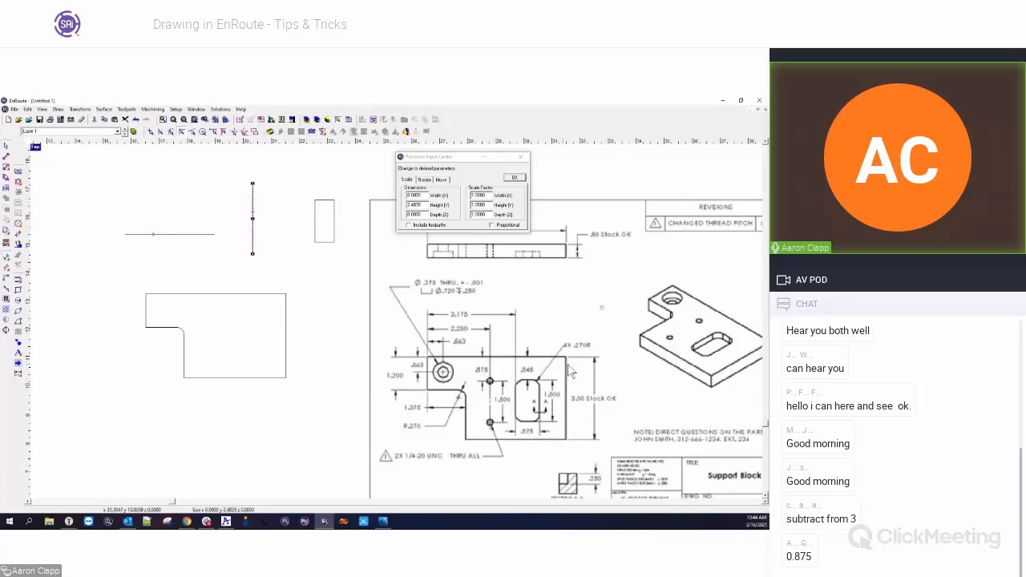
pyautogui.moveTo(425, 207); pyautogui.dragTo(368, 211)
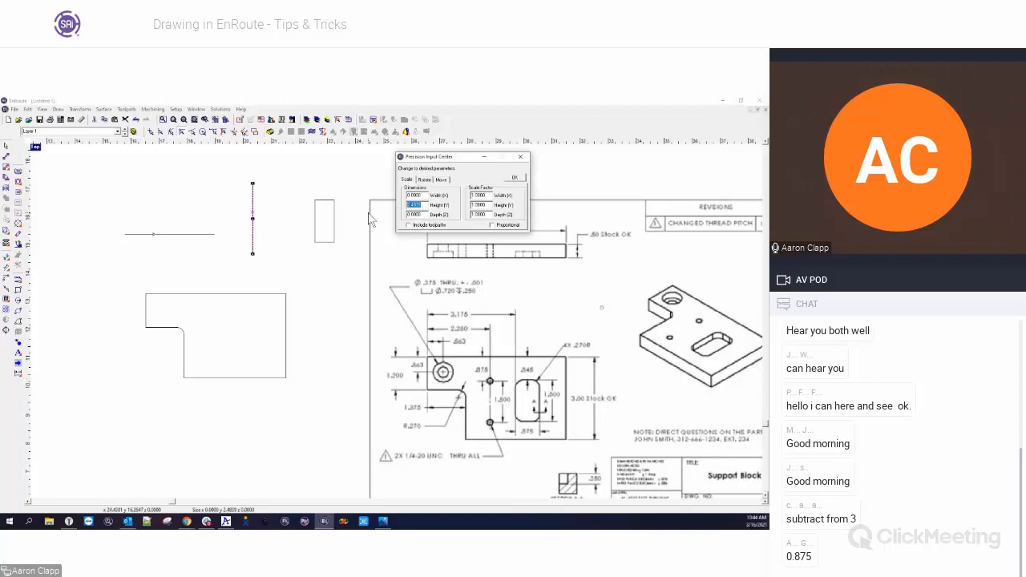
pyautogui.write('.645')
pyautogui.click(515, 177)
pyautogui.click(298, 264)
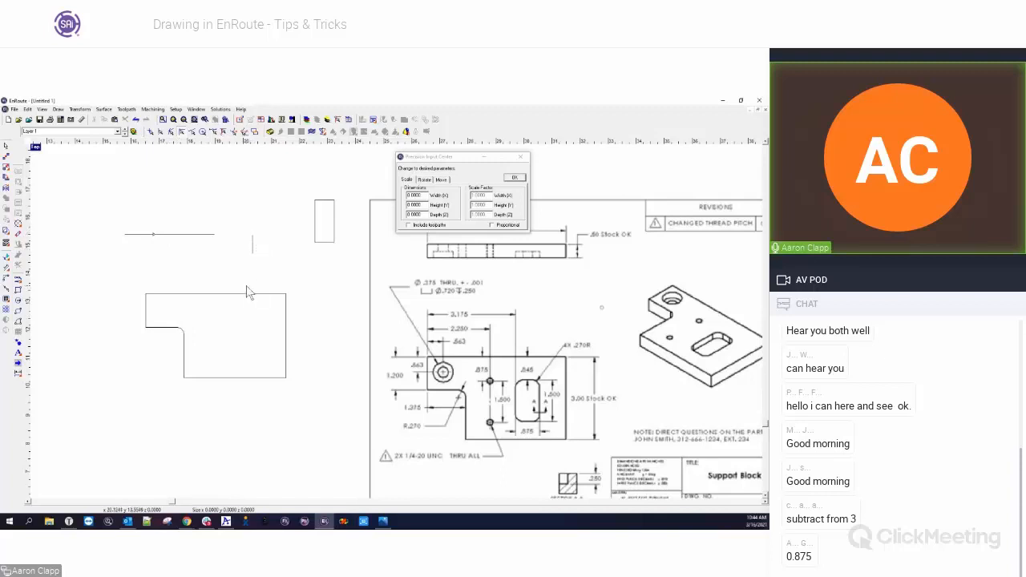
# Step: Move the horizontal guide line so its left end snaps to the upper-left corner of the notched outline
pyautogui.moveTo(220, 276); pyautogui.dragTo(257, 319)
pyautogui.click(170, 234)
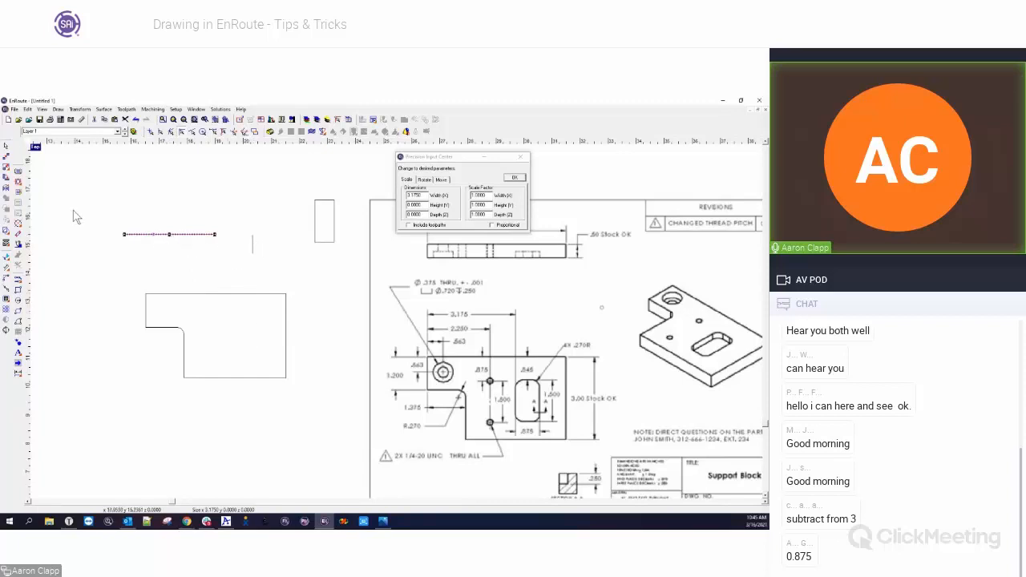
pyautogui.click(7, 158)
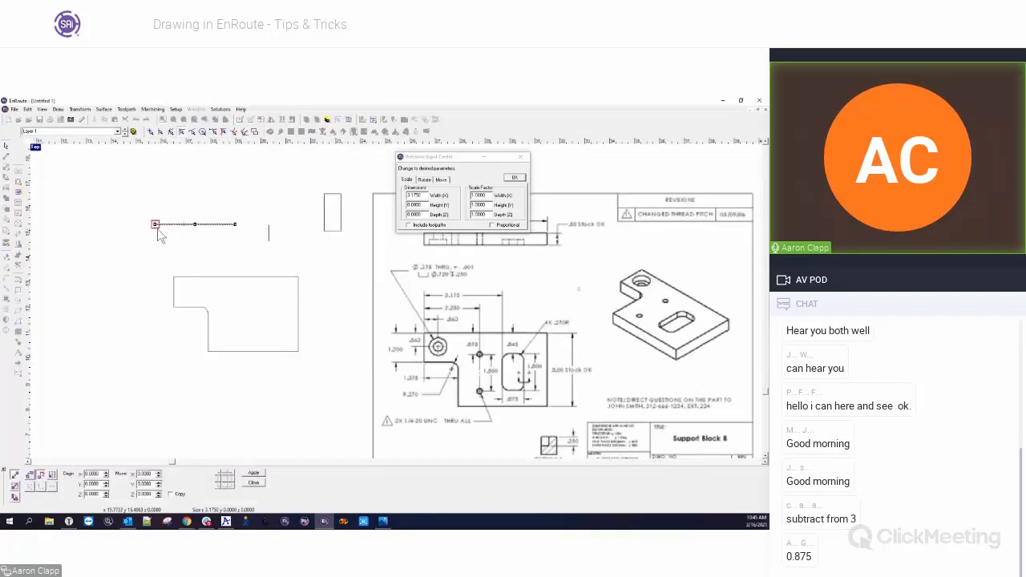
pyautogui.moveTo(156, 226); pyautogui.dragTo(174, 277)
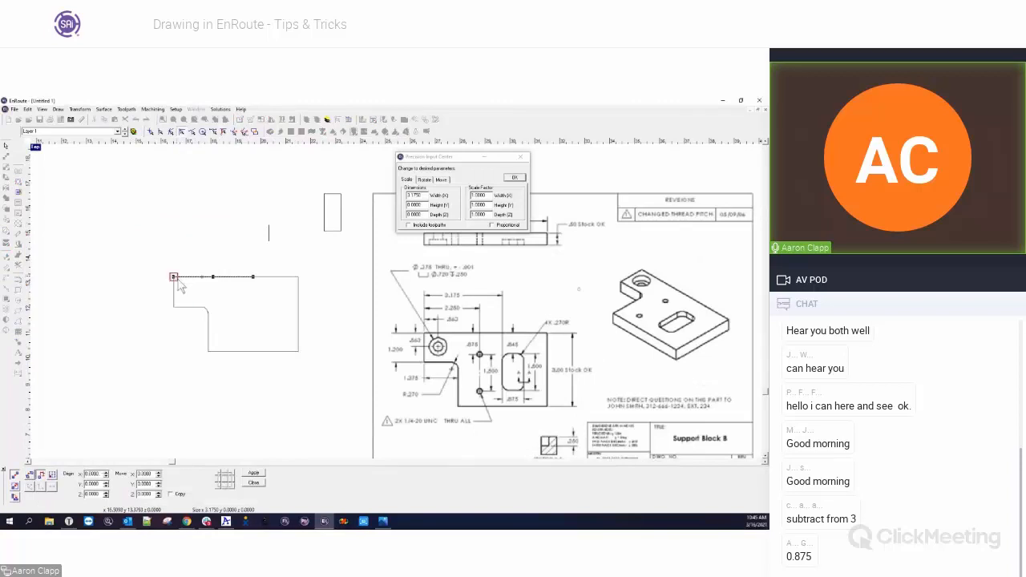
pyautogui.scroll(3, 245, 256)
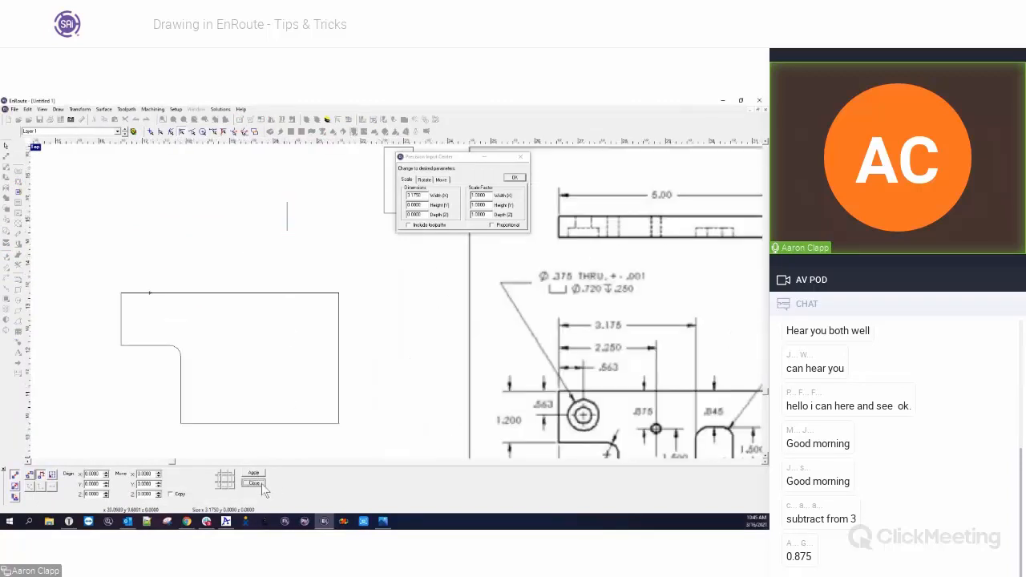
# Step: Move the short vertical guide line so its upper end snaps to the right end of the horizontal guide line
pyautogui.scroll(1, 290, 224)
pyautogui.click(273, 234)
pyautogui.click(8, 164)
pyautogui.moveTo(287, 205)
pyautogui.mouseDown()
pyautogui.moveTo(259, 293)
pyautogui.moveTo(276, 293)
pyautogui.moveTo(124, 304)
pyautogui.moveTo(274, 299)
pyautogui.mouseUp()
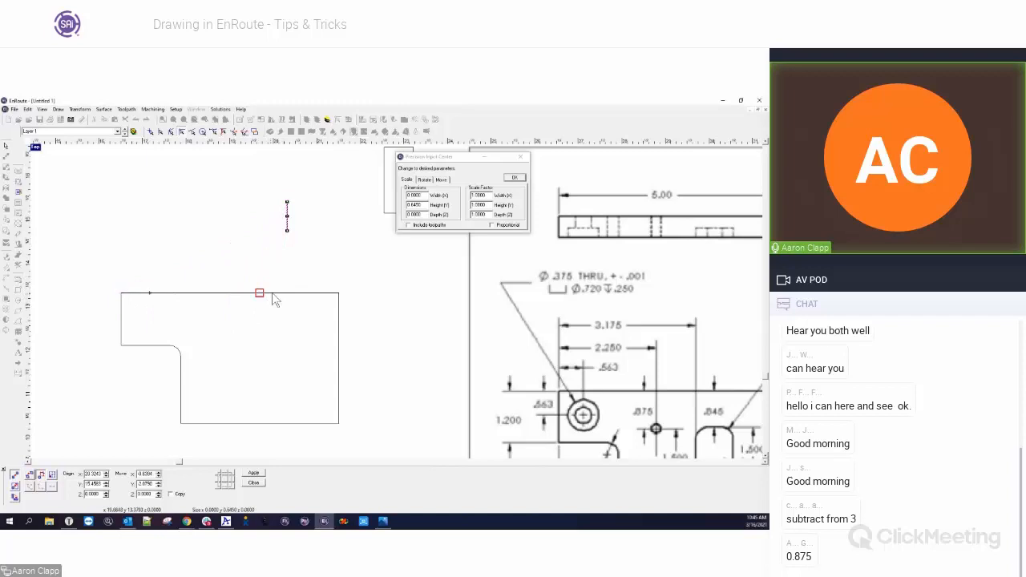
pyautogui.moveTo(274, 300); pyautogui.dragTo(273, 300)
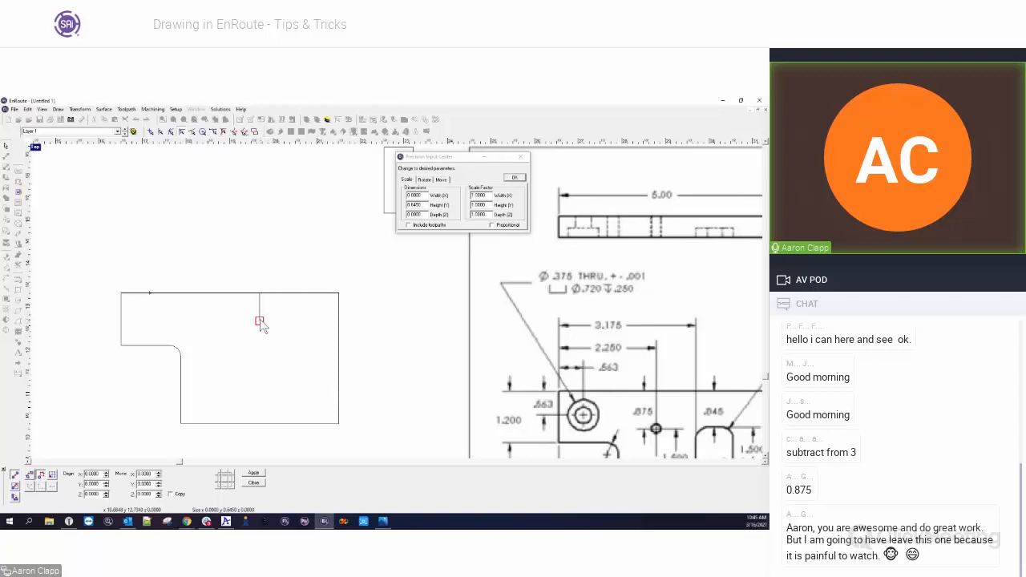
# Step: Move the slot rectangle so its upper-left corner snaps to the lower end of the vertical guide line
pyautogui.scroll(-3, 168, 268)
pyautogui.moveTo(126, 262)
pyautogui.mouseDown()
pyautogui.moveTo(224, 308)
pyautogui.moveTo(213, 302)
pyautogui.mouseUp()
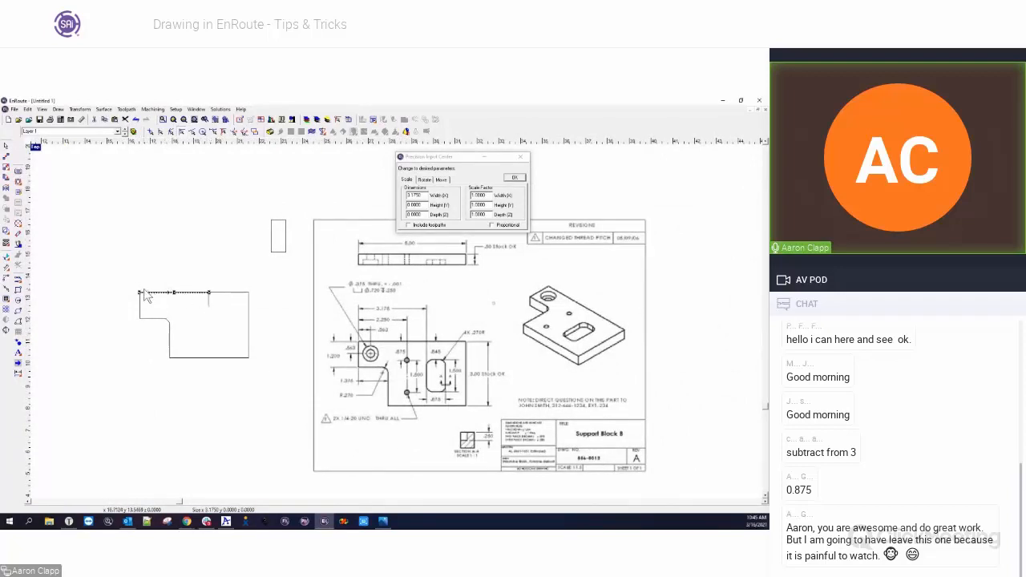
pyautogui.moveTo(132, 275); pyautogui.dragTo(220, 304)
pyautogui.click(281, 227)
pyautogui.moveTo(279, 241); pyautogui.dragTo(241, 263)
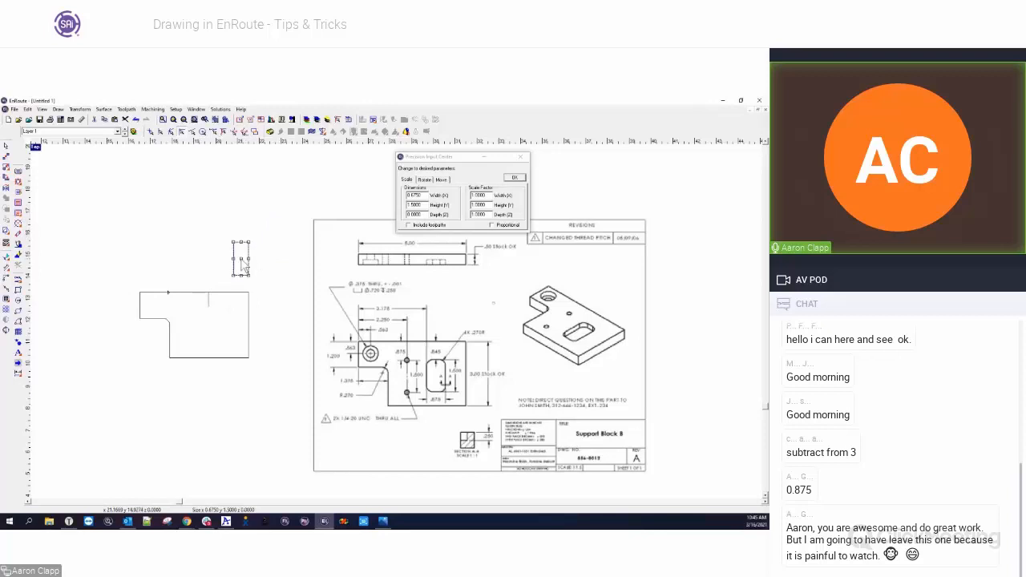
pyautogui.click(7, 157)
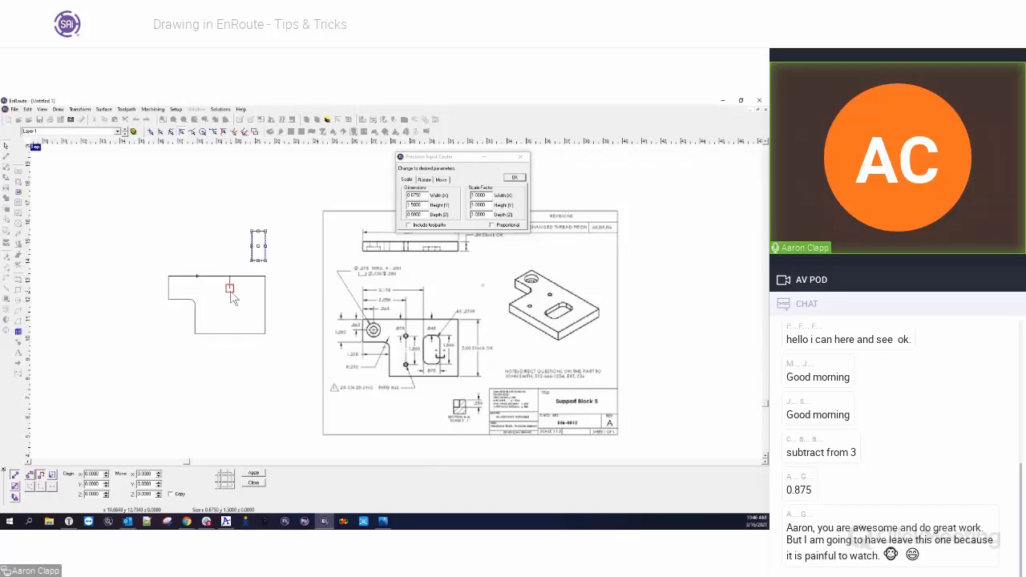
pyautogui.click(215, 238)
pyautogui.click(253, 236)
pyautogui.moveTo(252, 233); pyautogui.dragTo(231, 290)
# Step: Move the slot rectangle and both guide lines off the outline into the empty space above it
pyautogui.click(301, 304)
pyautogui.click(219, 324)
pyautogui.moveTo(217, 323); pyautogui.dragTo(237, 264)
pyautogui.moveTo(134, 269); pyautogui.dragTo(166, 199)
pyautogui.click(164, 254)
# Step: Snap the slot rectangle's upper-left corner onto the upper-left corner of the notched outline
pyautogui.click(244, 268)
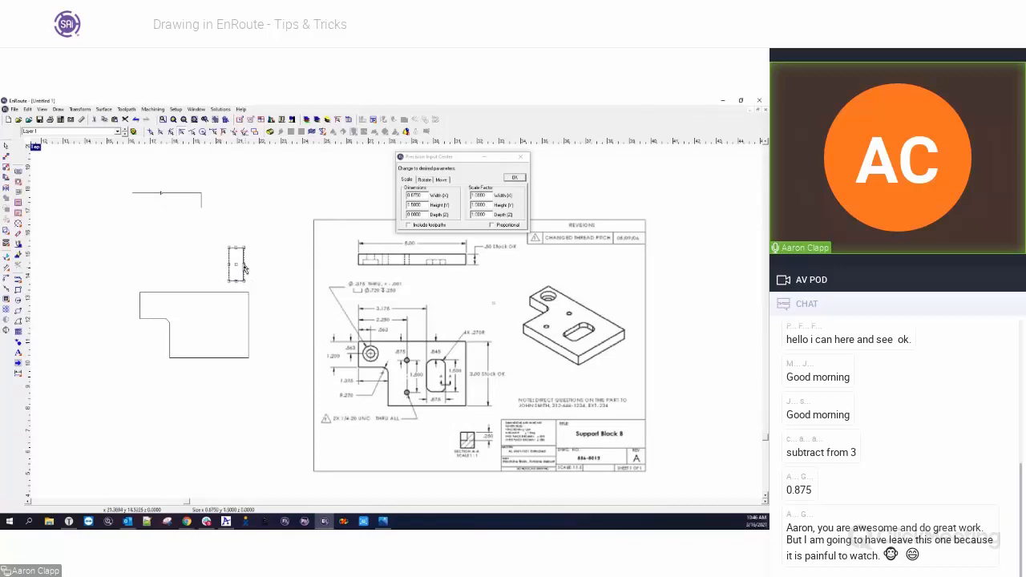
pyautogui.click(7, 157)
pyautogui.click(247, 237)
pyautogui.click(170, 279)
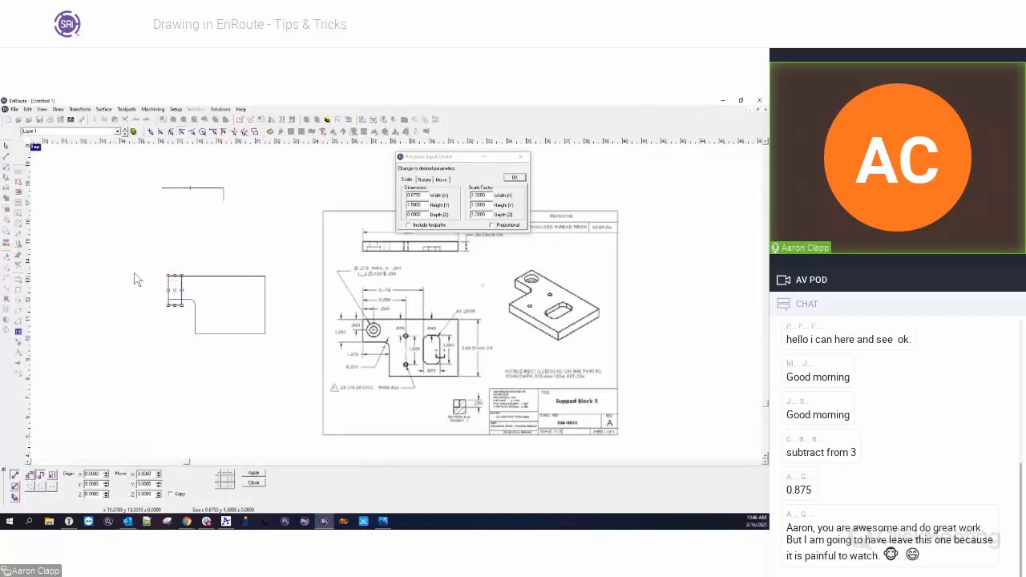
pyautogui.click(154, 305)
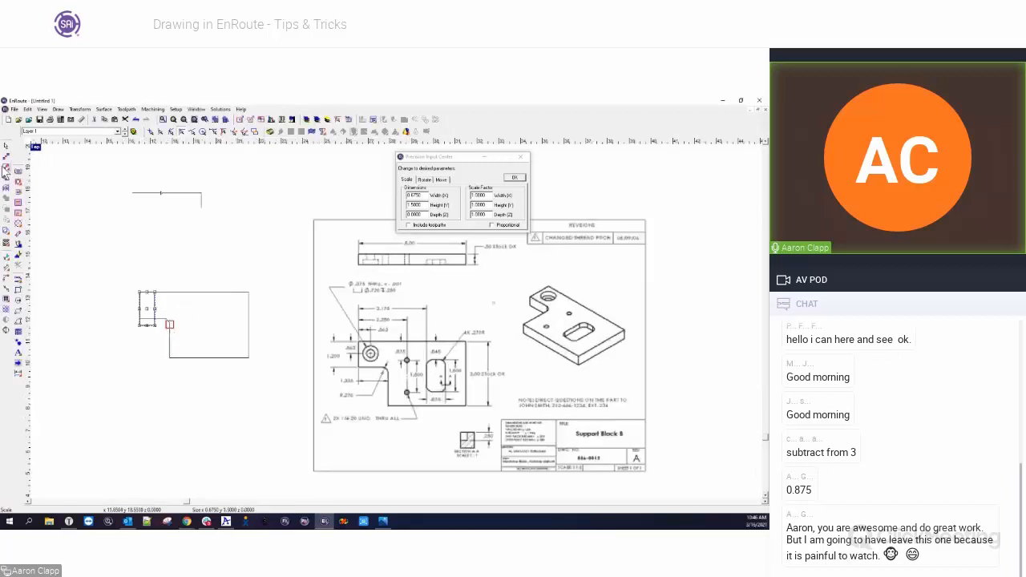
# Step: Move the slot rectangle relative to the outline's upper-left corner by 3.175 in X and -0.645 in Y
pyautogui.click(7, 168)
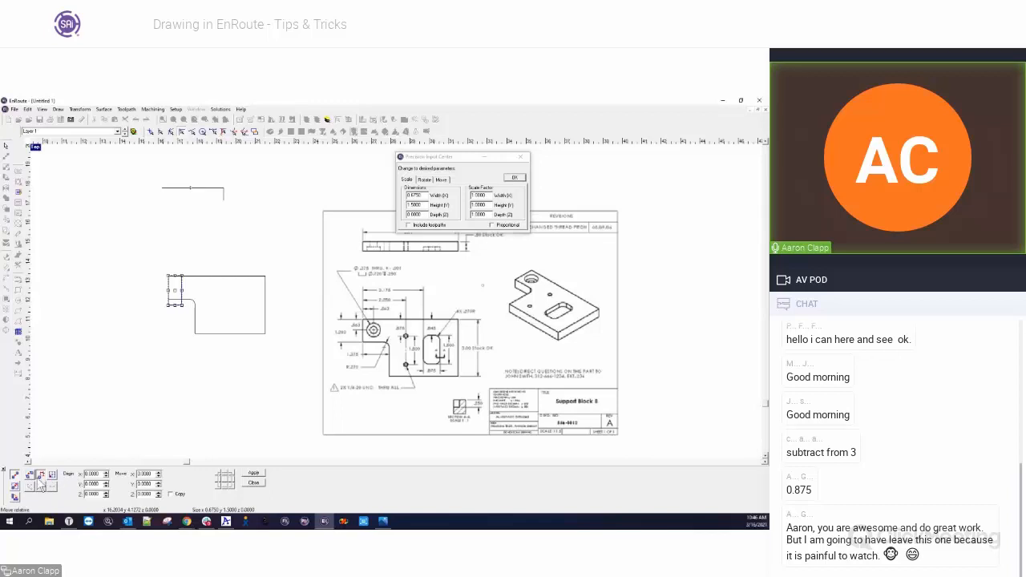
pyautogui.click(39, 479)
pyautogui.moveTo(170, 285)
pyautogui.mouseDown()
pyautogui.moveTo(145, 314)
pyautogui.moveTo(156, 298)
pyautogui.mouseUp()
pyautogui.moveTo(156, 298); pyautogui.dragTo(108, 482)
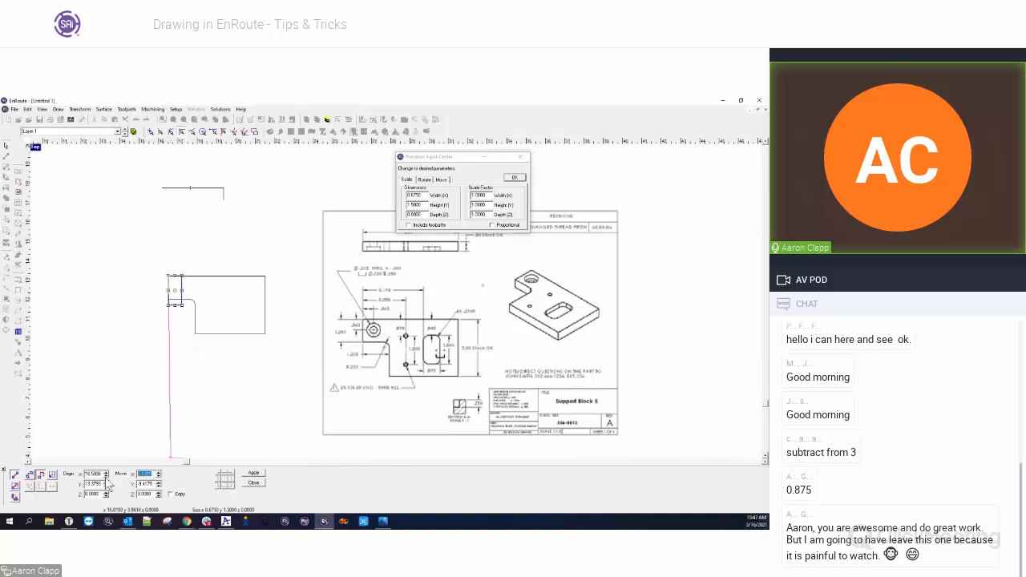
pyautogui.write('3.175')
pyautogui.press('Tab')
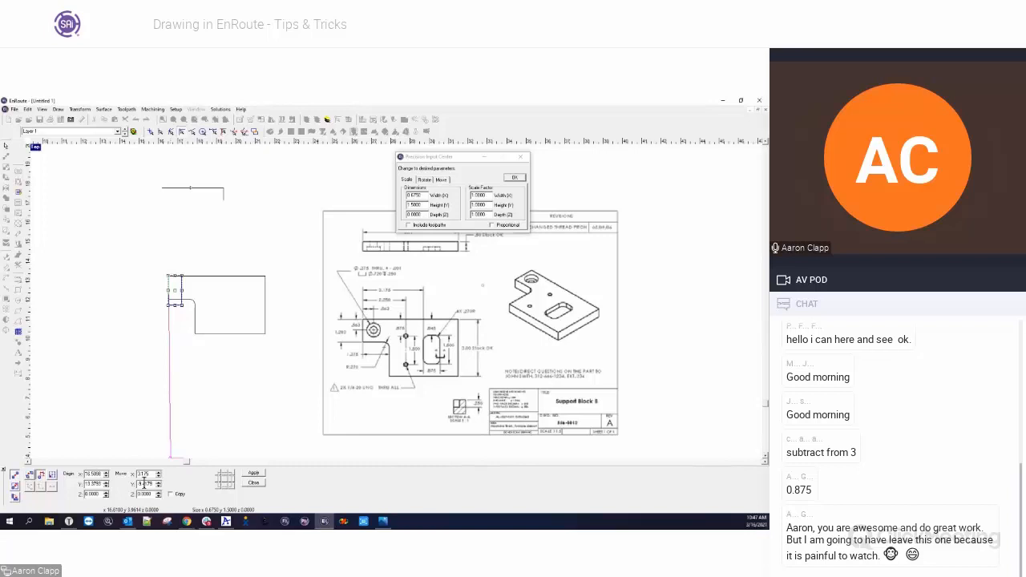
pyautogui.doubleClick(144, 483)
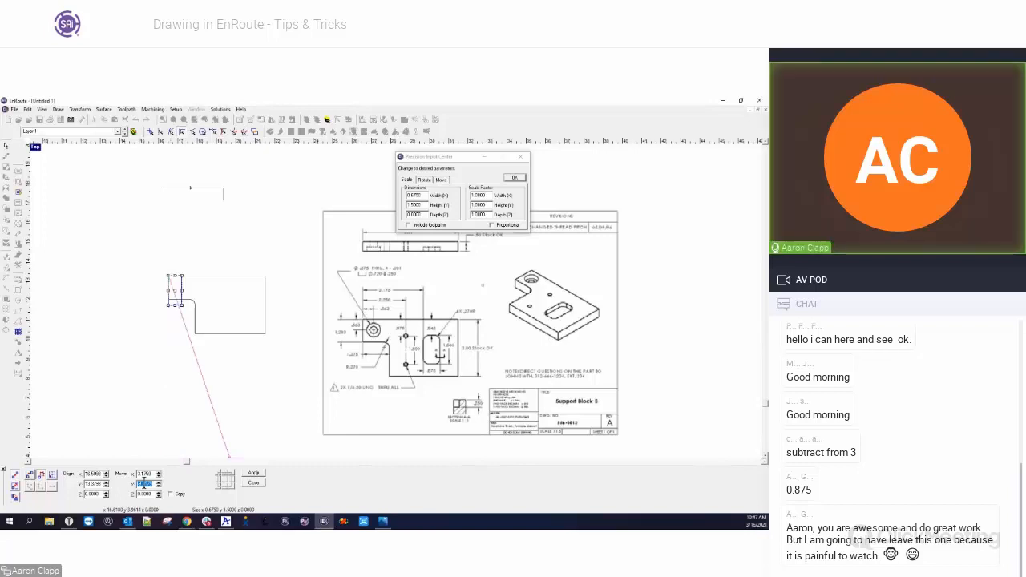
pyautogui.write('0.875')
pyautogui.press('Tab')
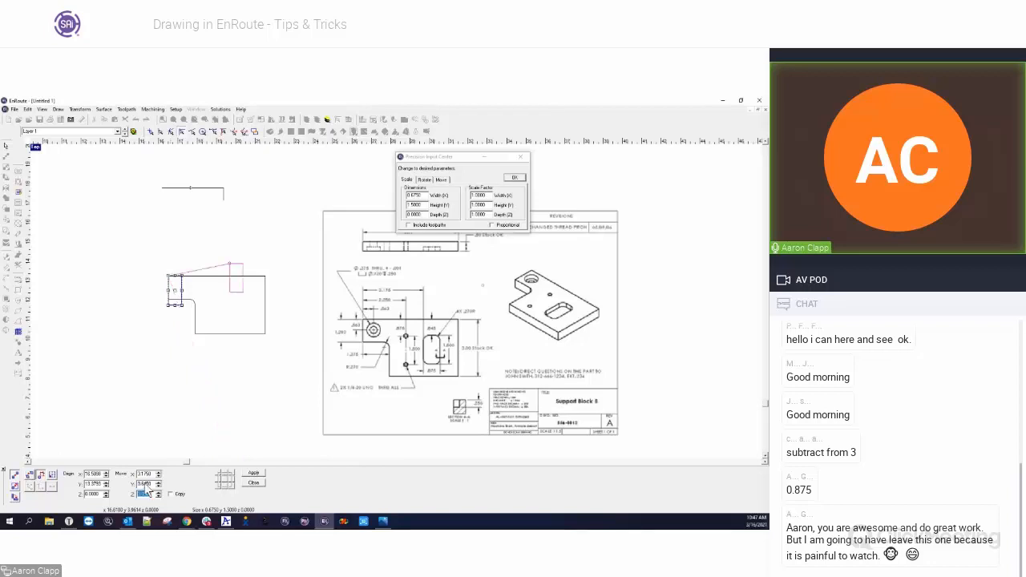
pyautogui.press('Tab')
pyautogui.click(139, 484)
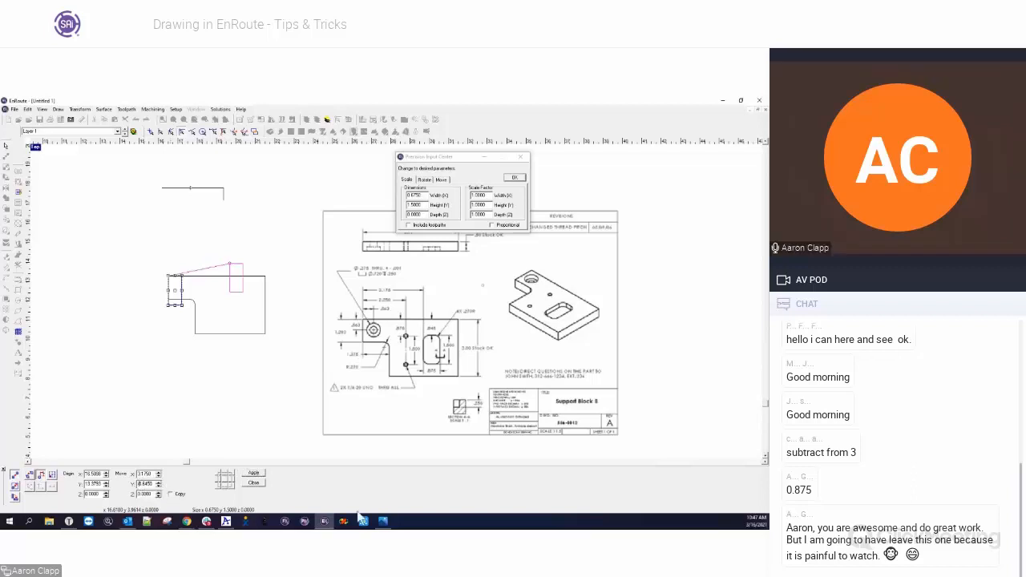
pyautogui.click(254, 473)
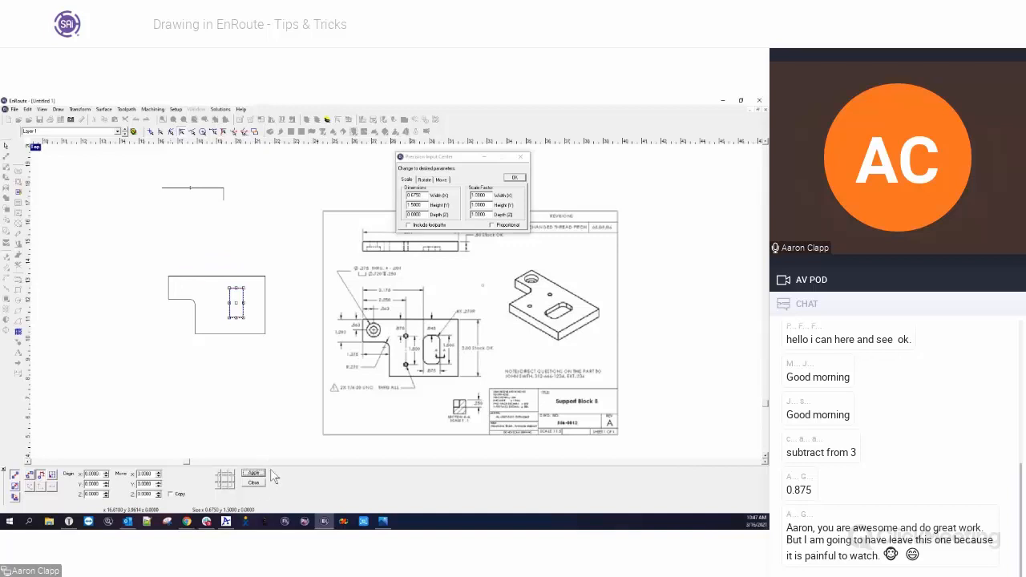
pyautogui.click(254, 482)
# Step: Move both guide lines together back onto the outline's upper-left corner to check the slot rectangle's position
pyautogui.moveTo(132, 191); pyautogui.dragTo(205, 217)
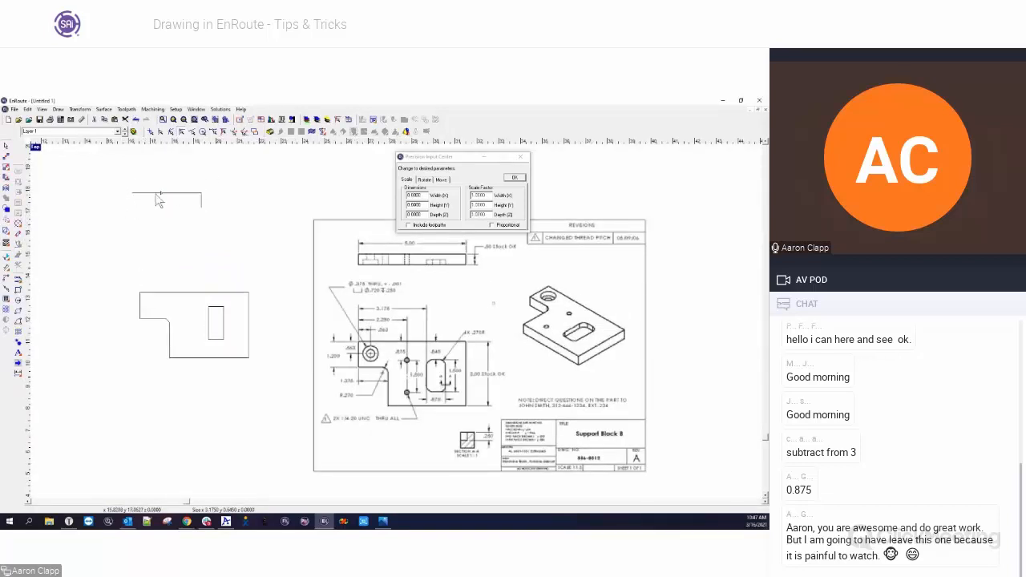
pyautogui.click(6, 156)
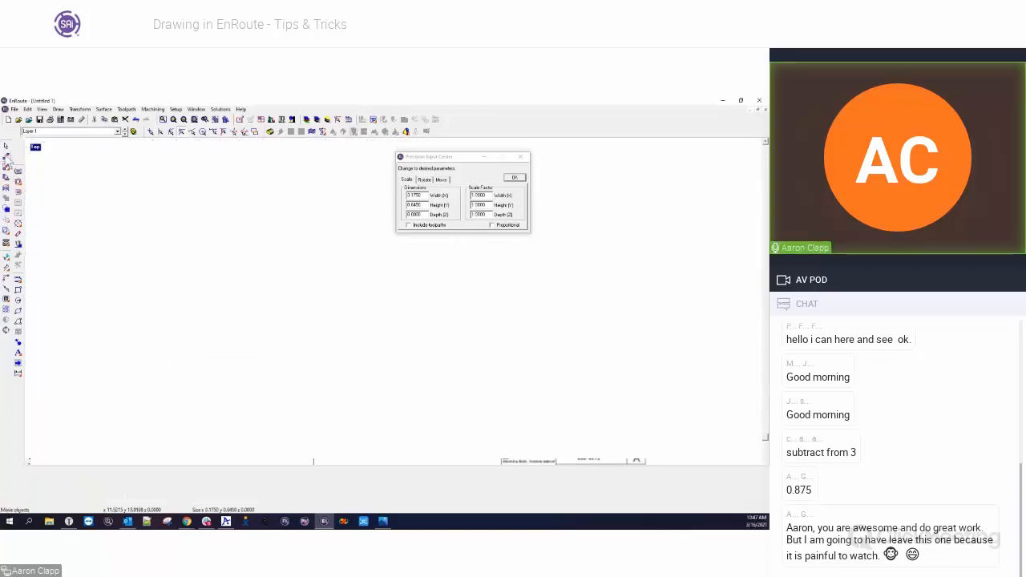
pyautogui.moveTo(162, 188)
pyautogui.mouseDown()
pyautogui.moveTo(179, 284)
pyautogui.moveTo(168, 276)
pyautogui.mouseUp()
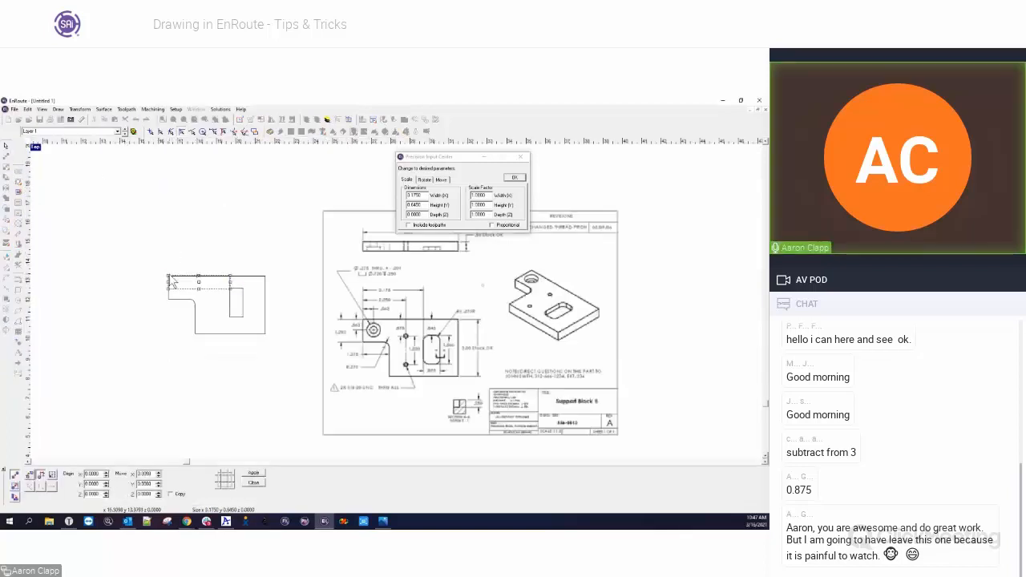
pyautogui.scroll(4, 197, 298)
pyautogui.scroll(2, 273, 289)
pyautogui.scroll(-4, 321, 302)
pyautogui.click(311, 303)
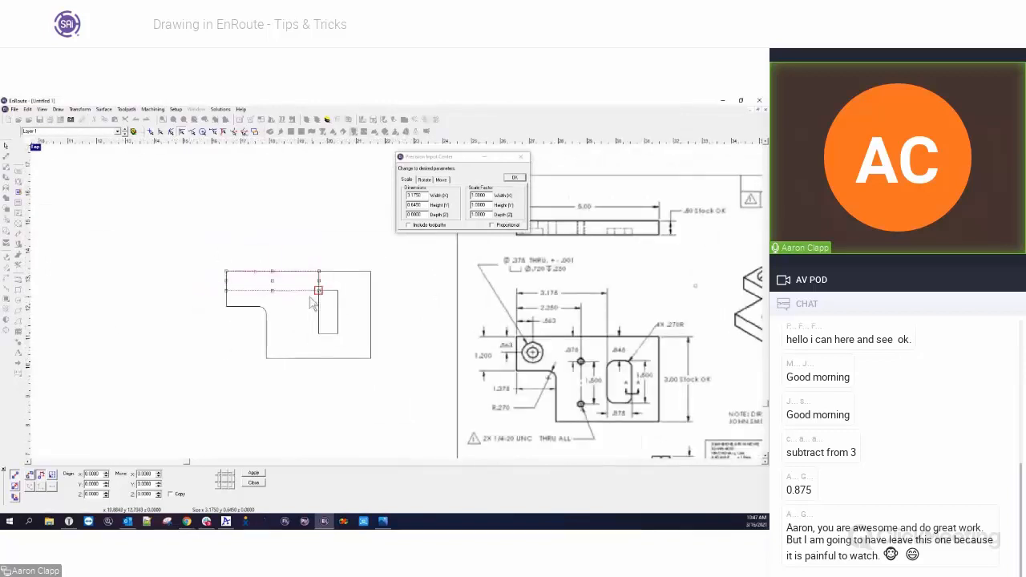
# Step: Delete both guide lines from the outline
pyautogui.click(254, 482)
pyautogui.moveTo(242, 286); pyautogui.dragTo(325, 336)
pyautogui.press('Delete')
# Step: Fillet all four corners of the slot rectangle with a radius of 0.27
pyautogui.click(308, 317)
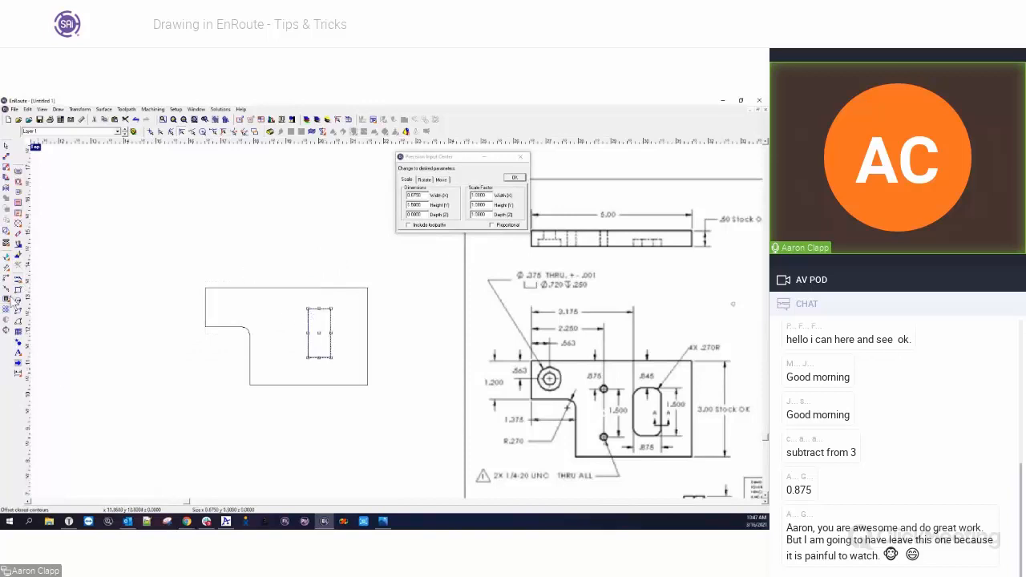
pyautogui.click(6, 278)
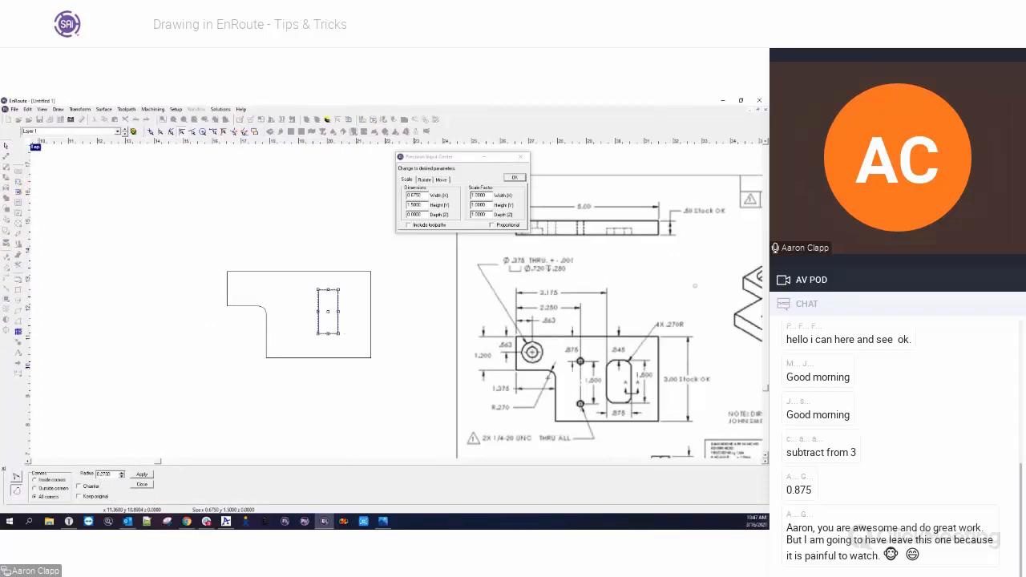
pyautogui.click(35, 488)
pyautogui.click(141, 473)
pyautogui.click(141, 484)
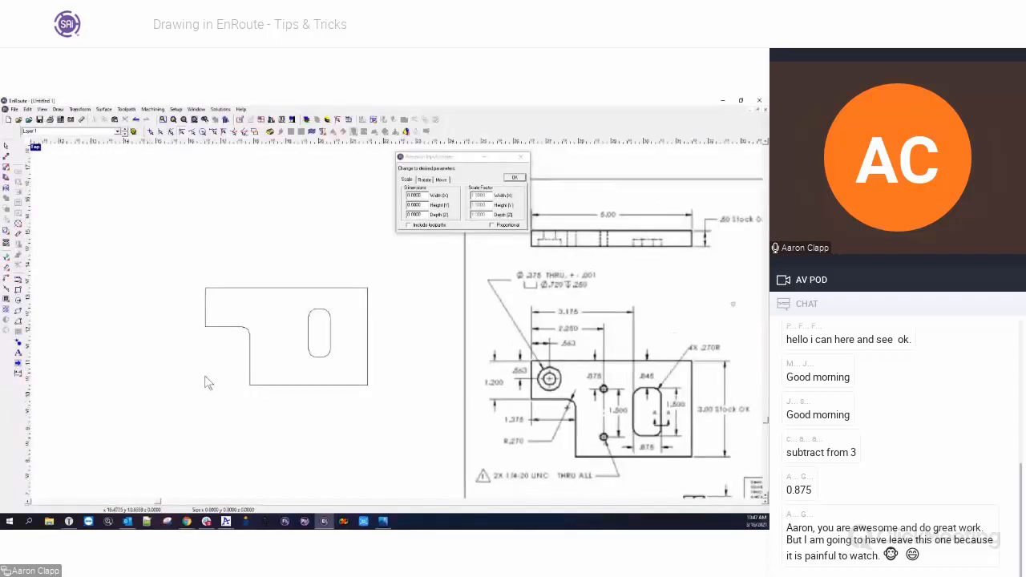
# Step: Draw a circle with a radius of 0.125 in the empty space above the outline
pyautogui.scroll(5, 205, 375)
pyautogui.scroll(-2, 271, 364)
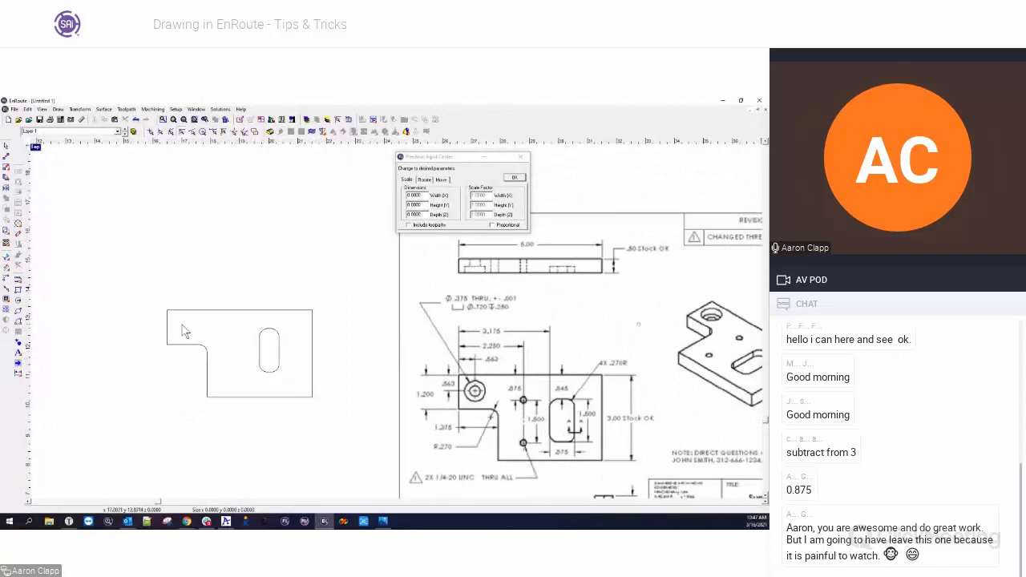
pyautogui.moveTo(463, 374); pyautogui.dragTo(480, 375)
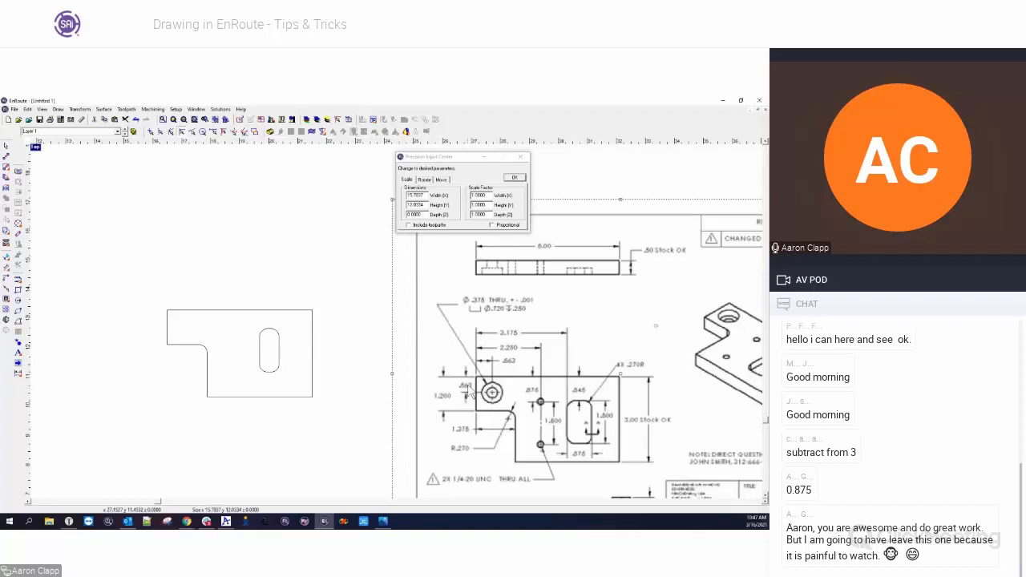
pyautogui.scroll(-1, 472, 391)
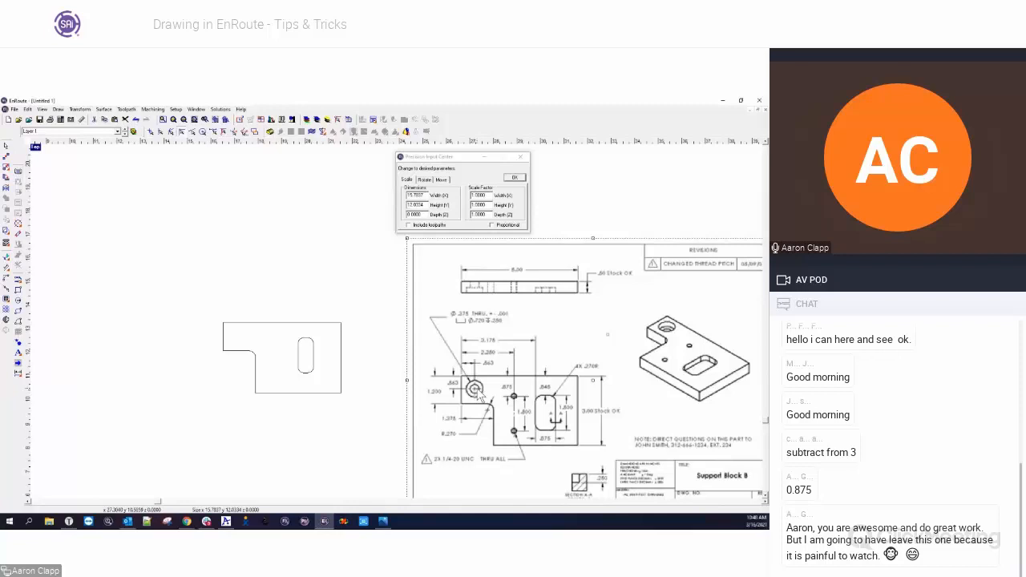
pyautogui.click(24, 307)
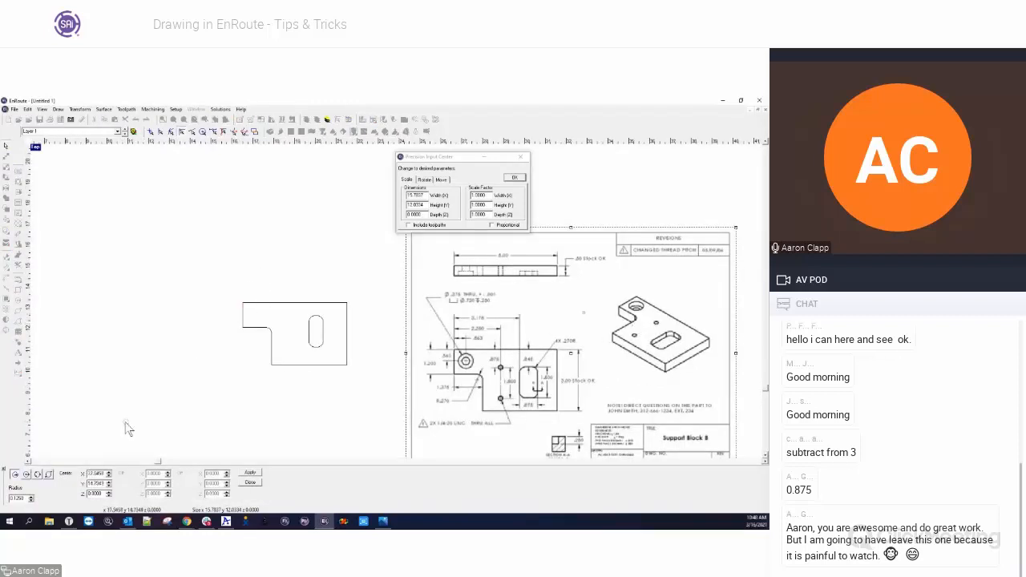
pyautogui.click(269, 267)
# Step: Draw a second circle with a radius of 0.1875 above the outline, beside the first circle
pyautogui.doubleClick(13, 499)
pyautogui.scroll(2, 471, 372)
pyautogui.scroll(1, 471, 372)
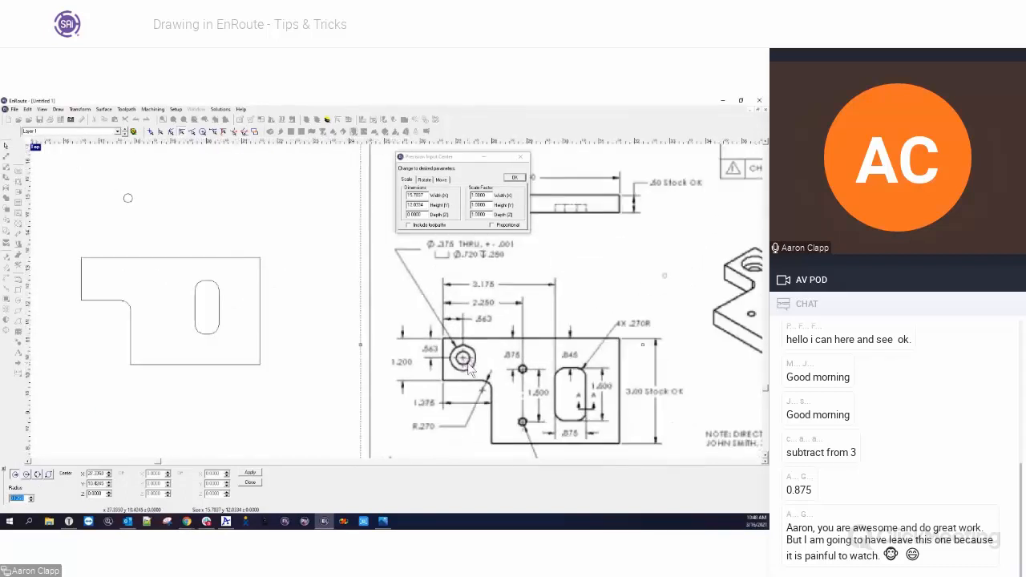
pyautogui.scroll(-1, 472, 372)
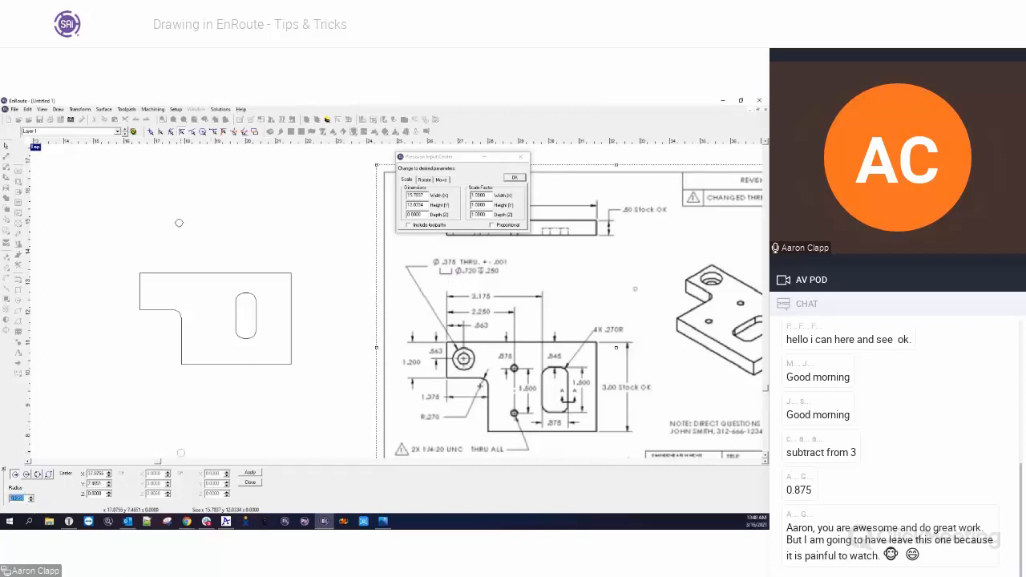
pyautogui.write('.1875')
pyautogui.press('Return')
pyautogui.scroll(1, 188, 225)
pyautogui.scroll(2, 188, 230)
pyautogui.click(210, 261)
pyautogui.scroll(-3, 293, 249)
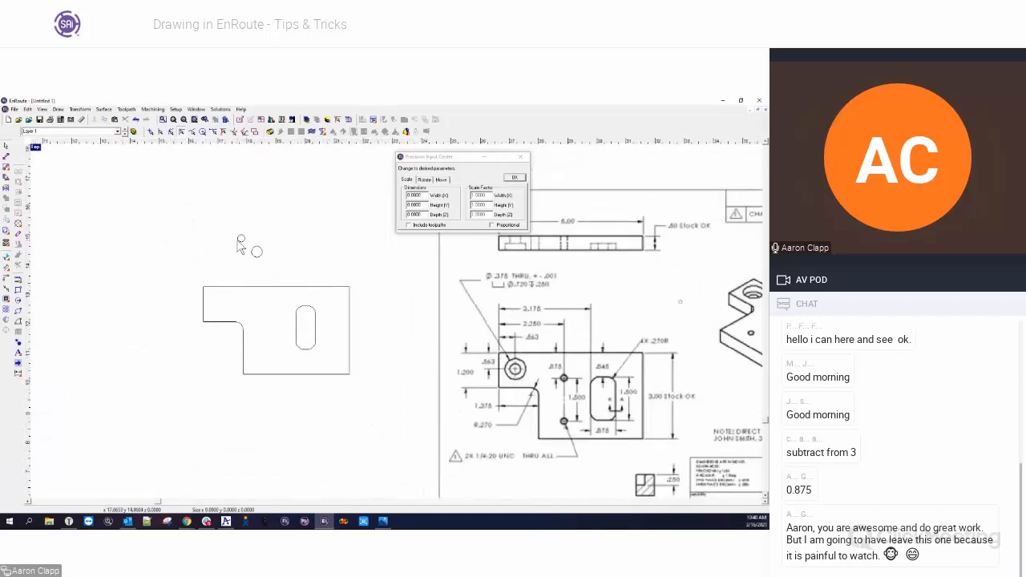
# Step: Draw short horizontal and vertical trial lines beside the outline and delete them both
pyautogui.click(18, 279)
pyautogui.press('Escape')
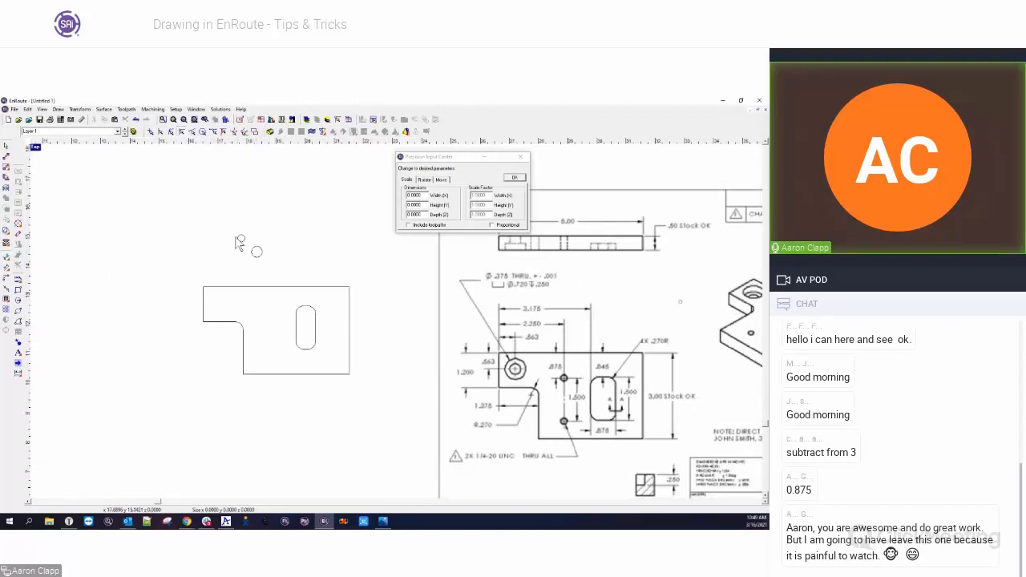
pyautogui.press('space')
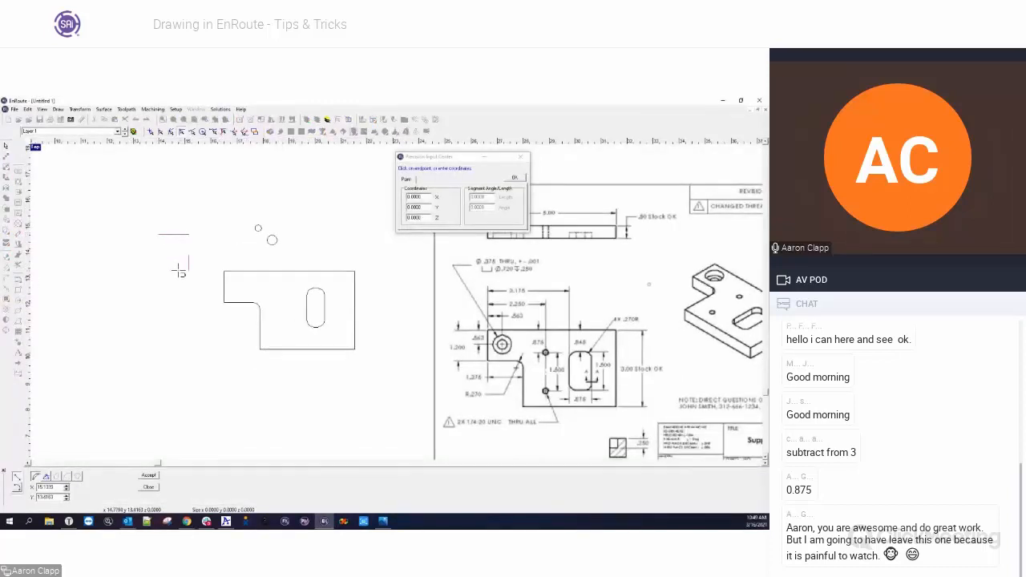
pyautogui.press('Escape')
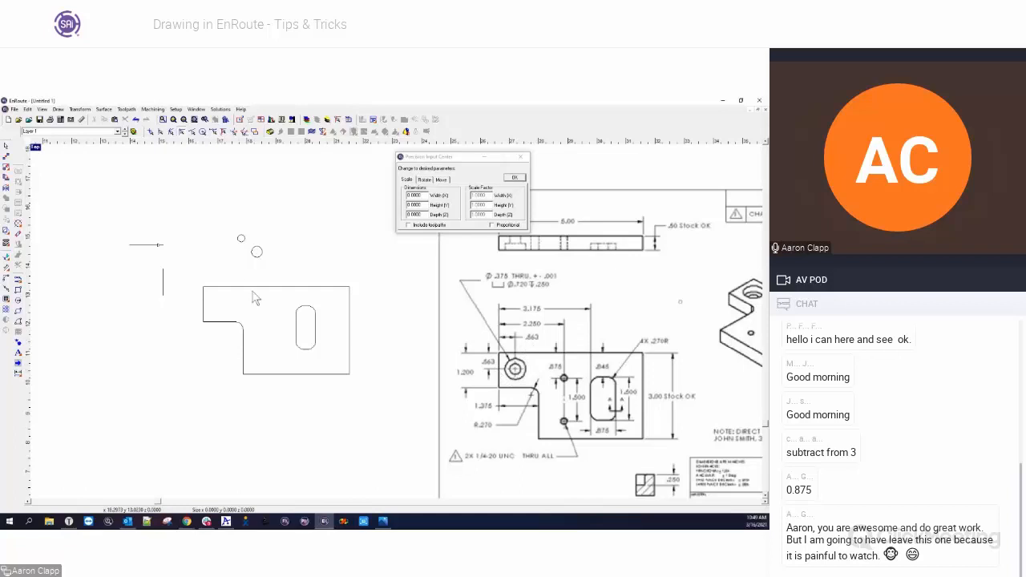
pyautogui.moveTo(123, 217); pyautogui.dragTo(178, 331)
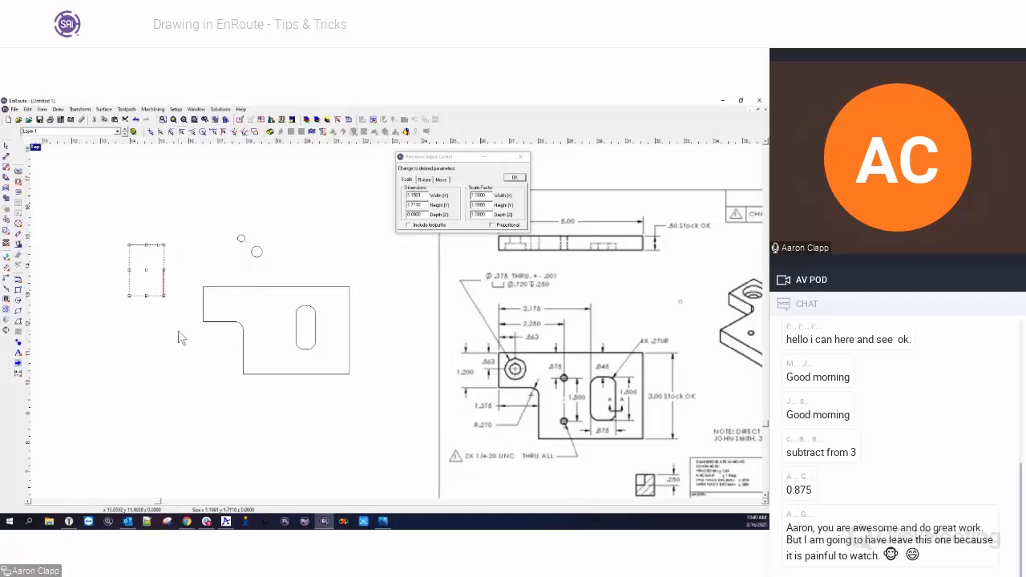
pyautogui.press('Delete')
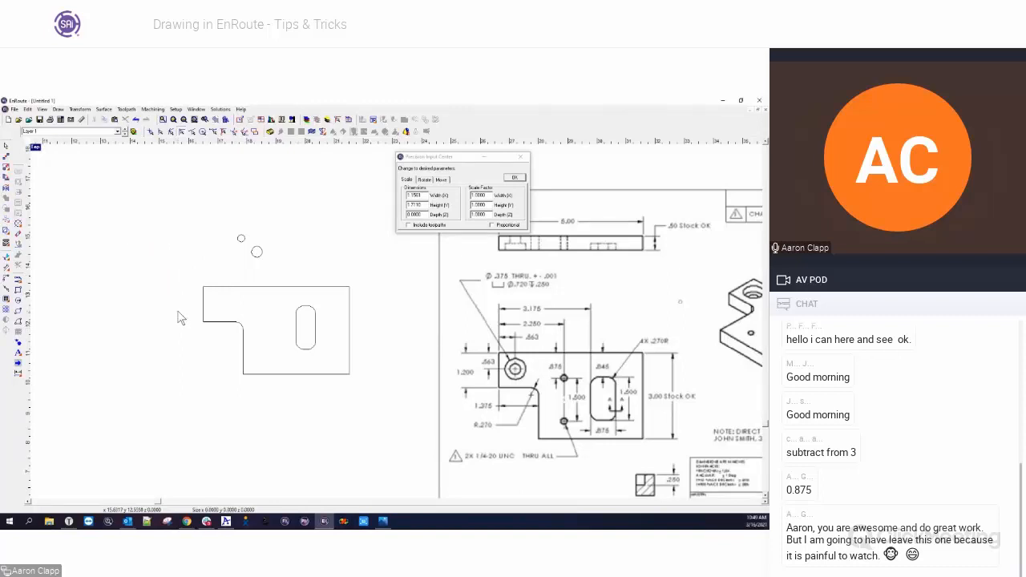
# Step: Move the 0.1875 radius circle so its centre snaps onto the outline's upper-left corner
pyautogui.click(257, 252)
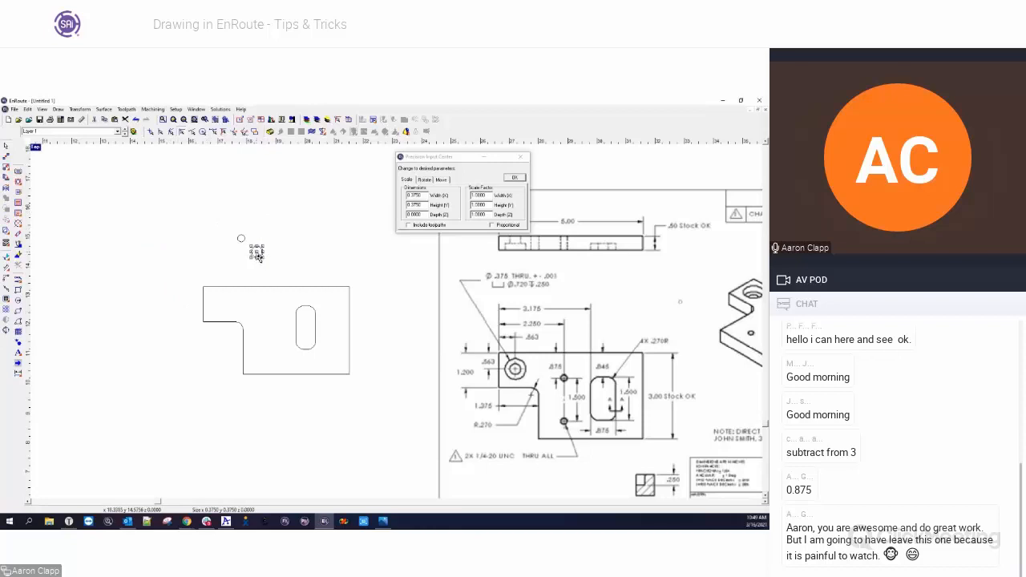
pyautogui.scroll(1, 183, 271)
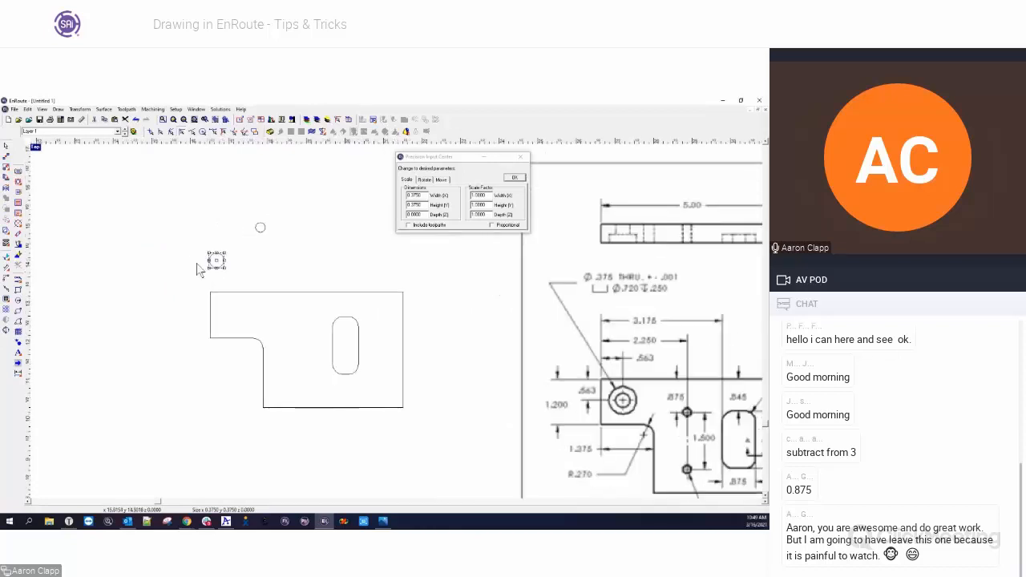
pyautogui.scroll(1, 171, 285)
pyautogui.click(222, 195)
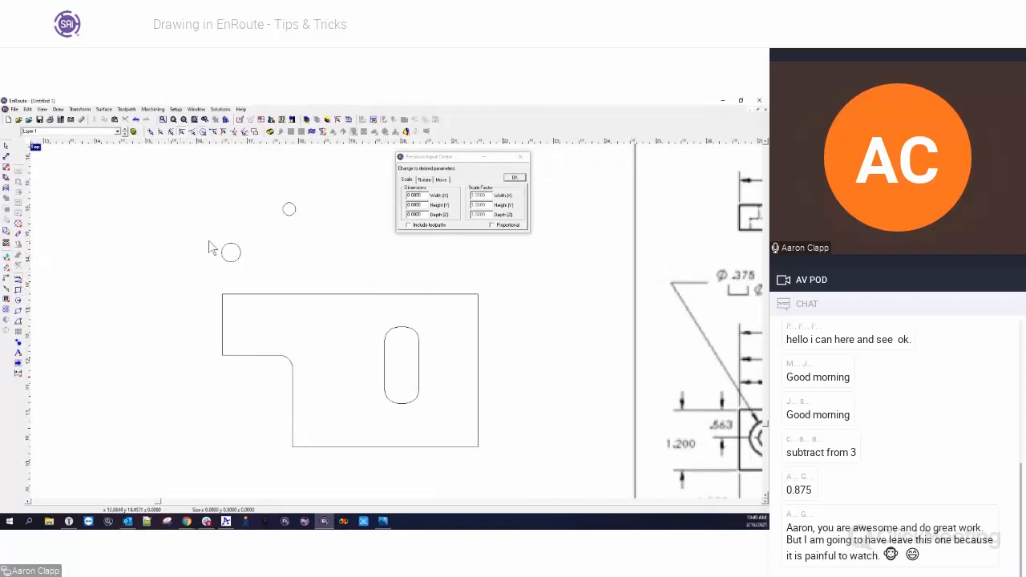
pyautogui.click(12, 164)
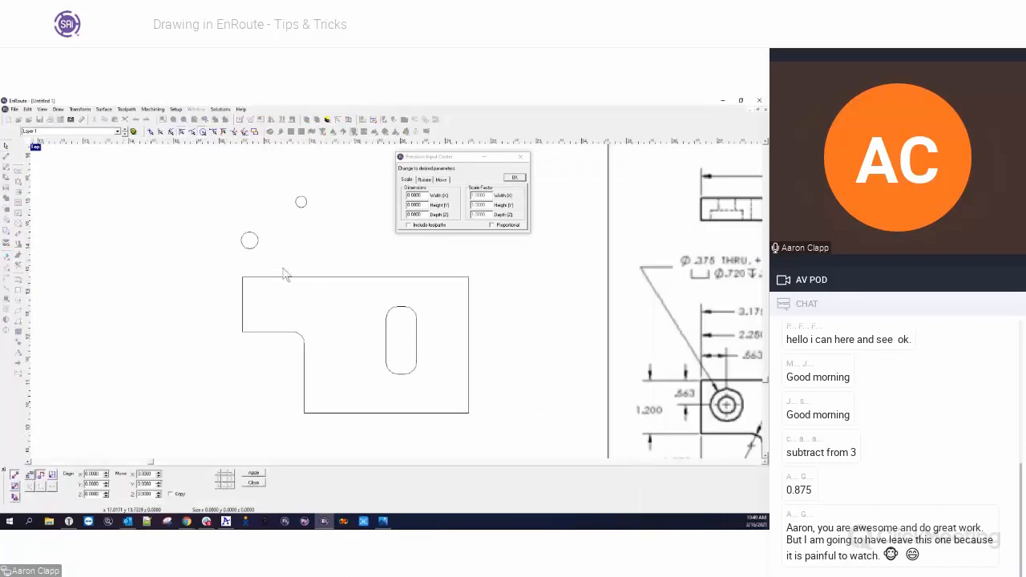
pyautogui.click(250, 241)
pyautogui.scroll(2, 261, 237)
pyautogui.scroll(1, 261, 238)
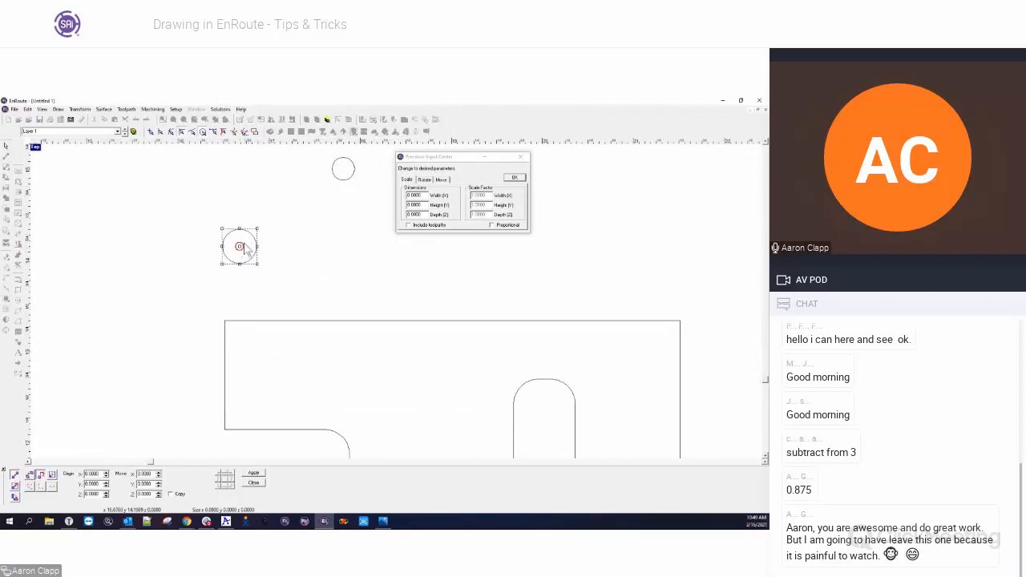
pyautogui.moveTo(256, 245); pyautogui.dragTo(233, 314)
# Step: Move the 0.125 radius circle so its centre snaps onto the same upper-left corner of the outline
pyautogui.scroll(-2, 248, 305)
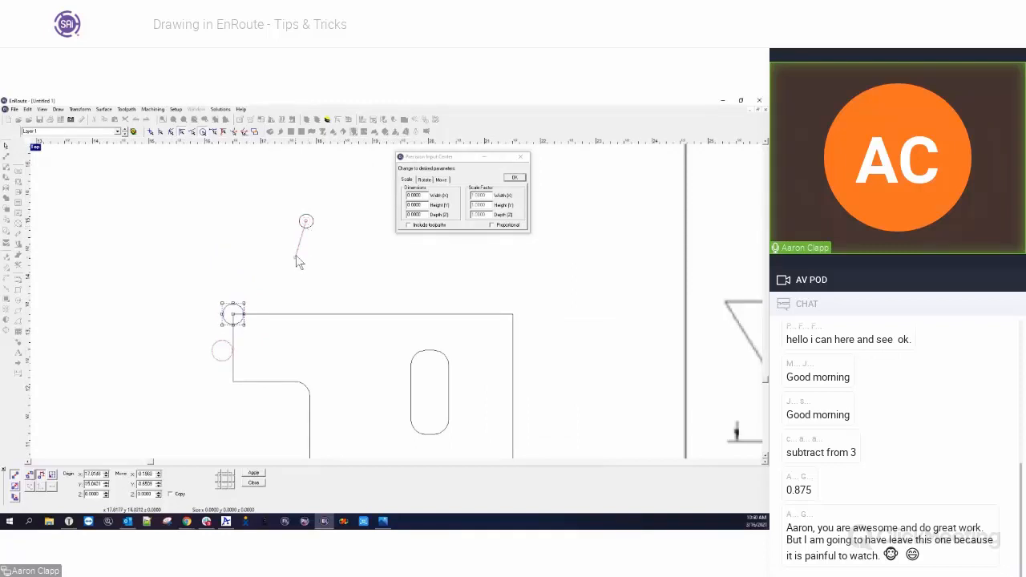
pyautogui.click(313, 228)
pyautogui.moveTo(312, 228); pyautogui.dragTo(243, 363)
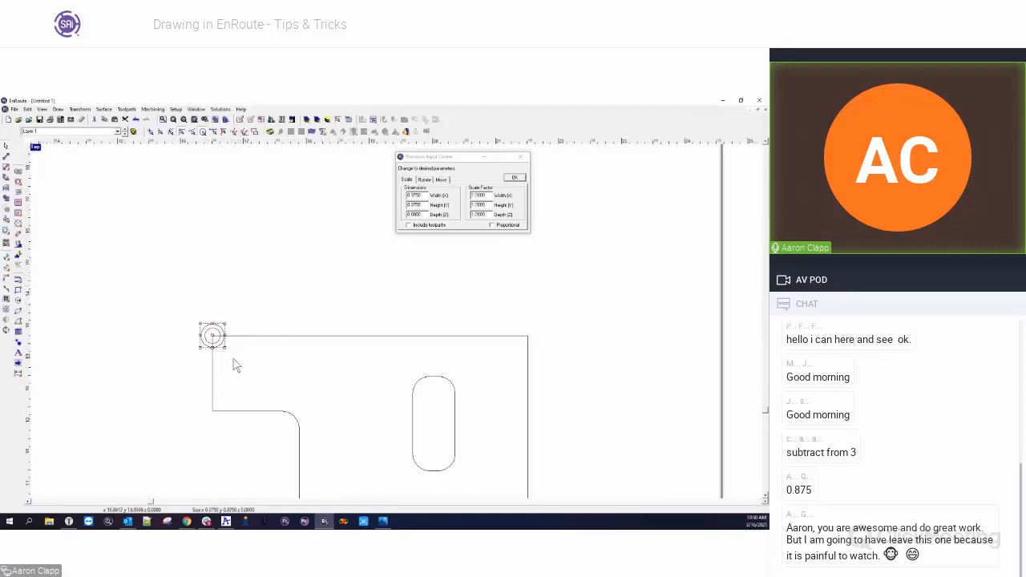
pyautogui.click(179, 362)
# Step: Move both concentric circles together from the outline's upper-left corner by 0.563 in X and -0.563 in Y
pyautogui.moveTo(180, 295); pyautogui.dragTo(236, 372)
pyautogui.click(8, 160)
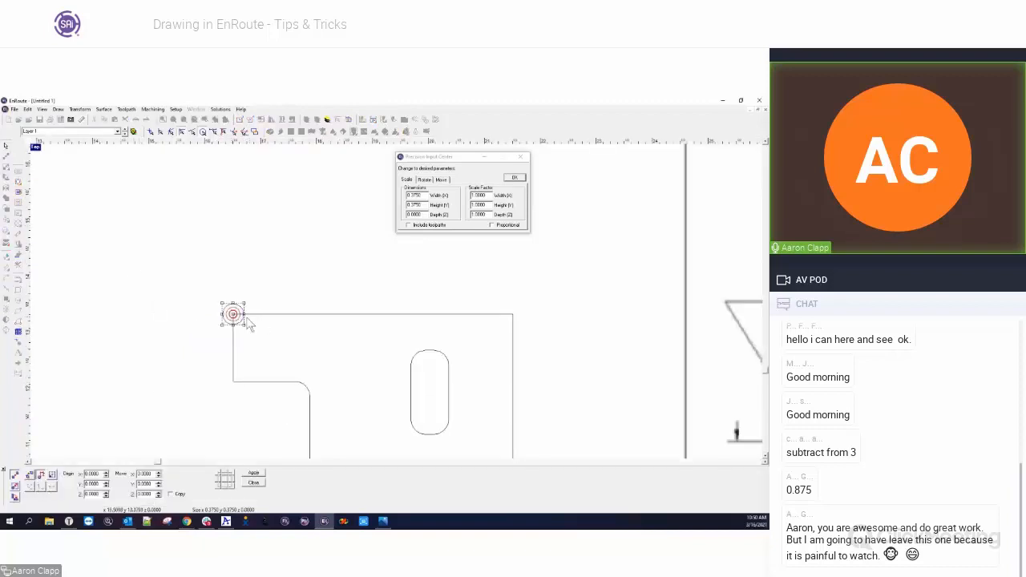
pyautogui.scroll(1, 258, 299)
pyautogui.scroll(1, 247, 320)
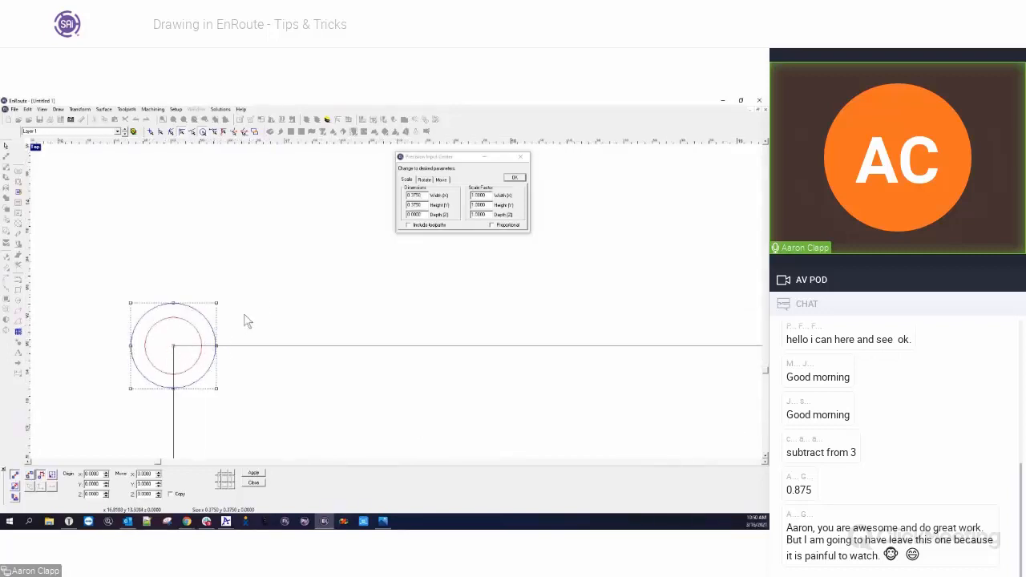
pyautogui.moveTo(173, 346); pyautogui.dragTo(119, 474)
pyautogui.doubleClick(145, 474)
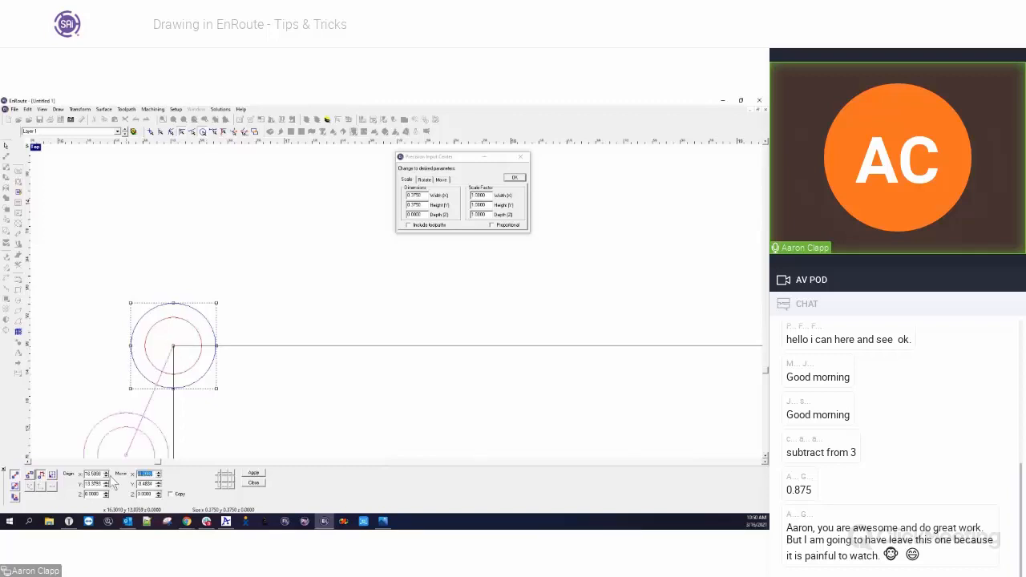
pyautogui.click(141, 483)
pyautogui.doubleClick(140, 474)
pyautogui.scroll(-5, 248, 365)
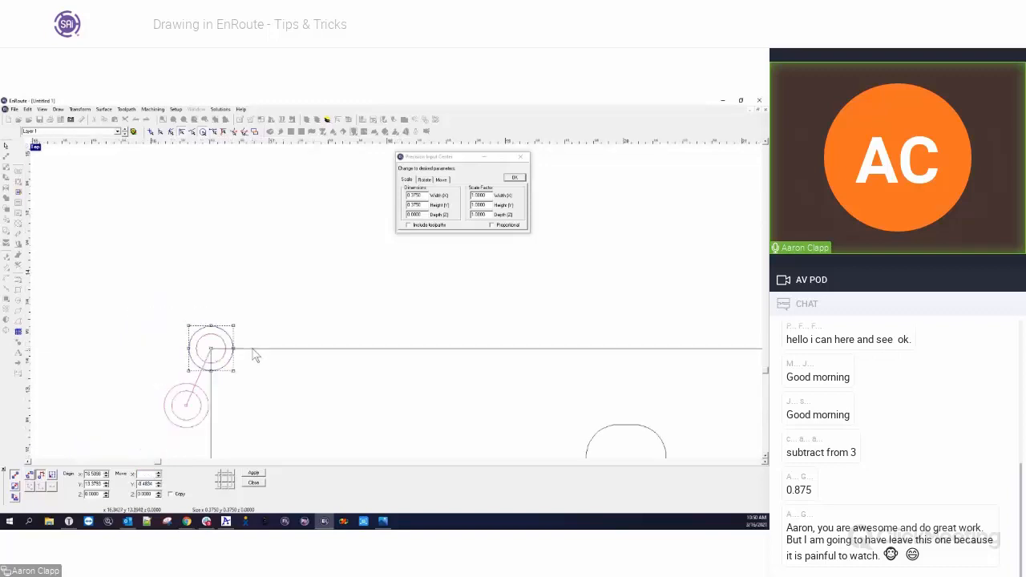
pyautogui.scroll(-2, 206, 299)
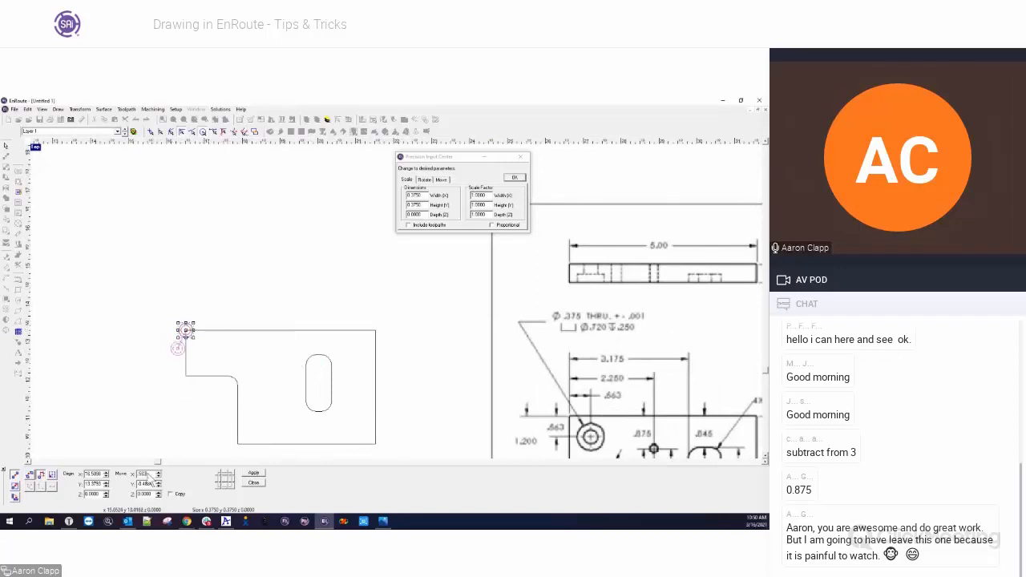
pyautogui.press('Tab')
pyautogui.write('-.563')
pyautogui.press('Tab')
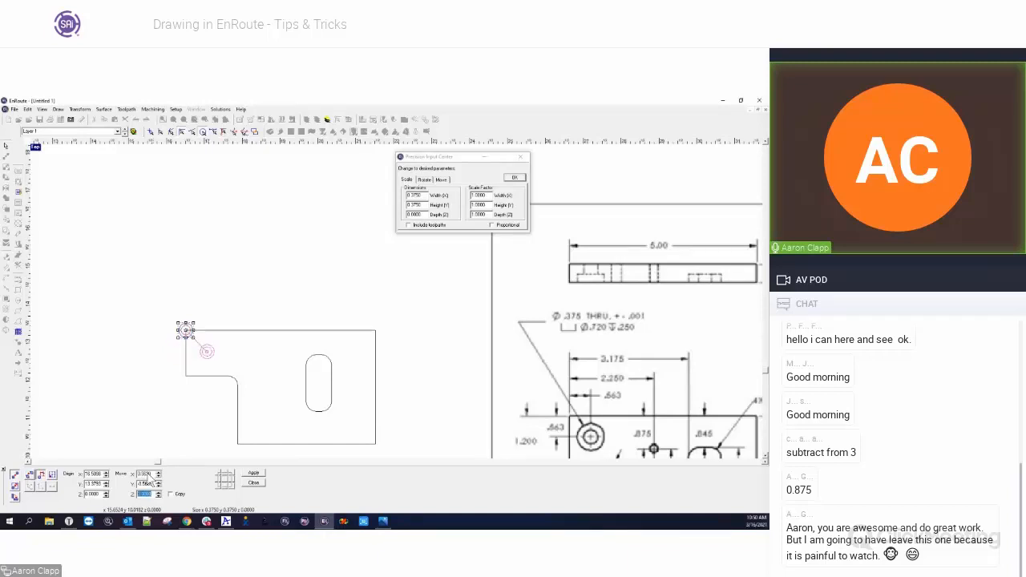
pyautogui.click(254, 473)
pyautogui.click(254, 482)
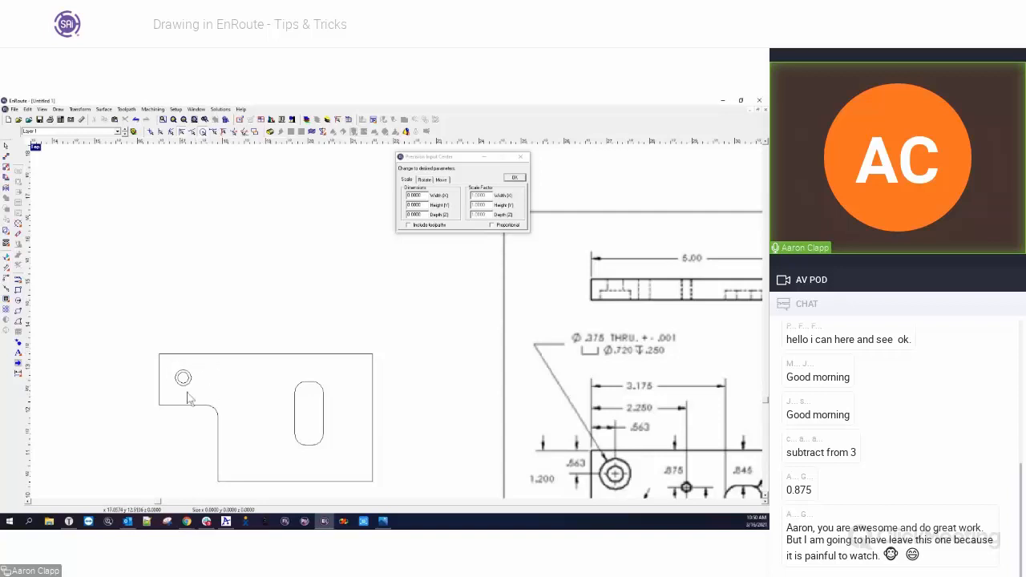
pyautogui.scroll(-1, 117, 400)
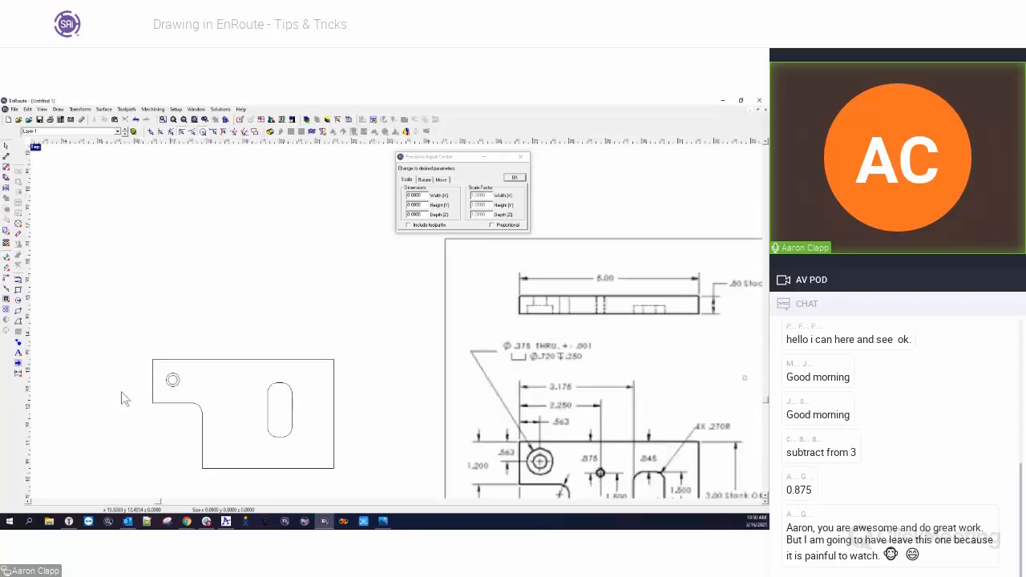
pyautogui.scroll(-1, 209, 406)
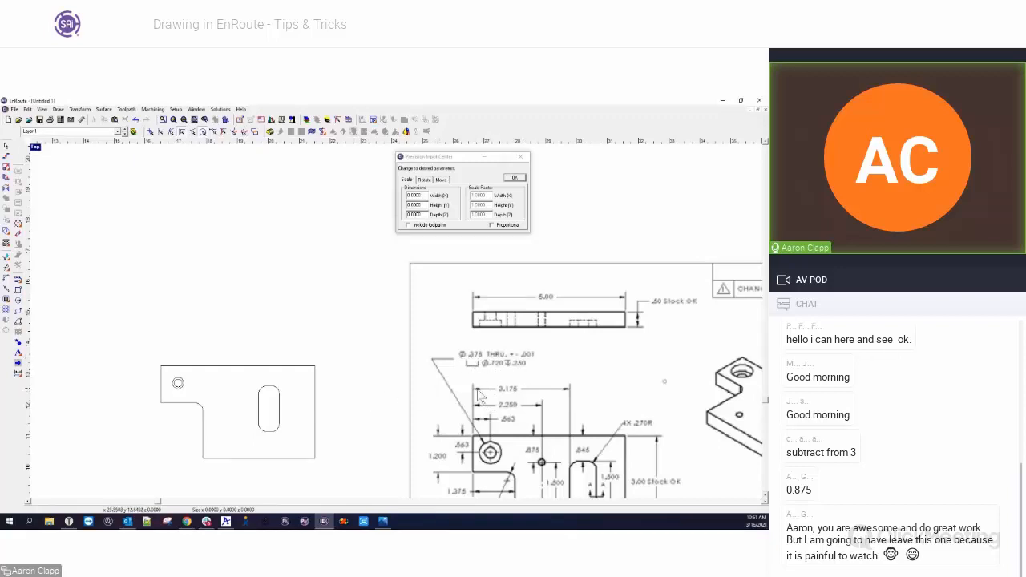
pyautogui.scroll(-2, 548, 423)
pyautogui.scroll(-2, 281, 334)
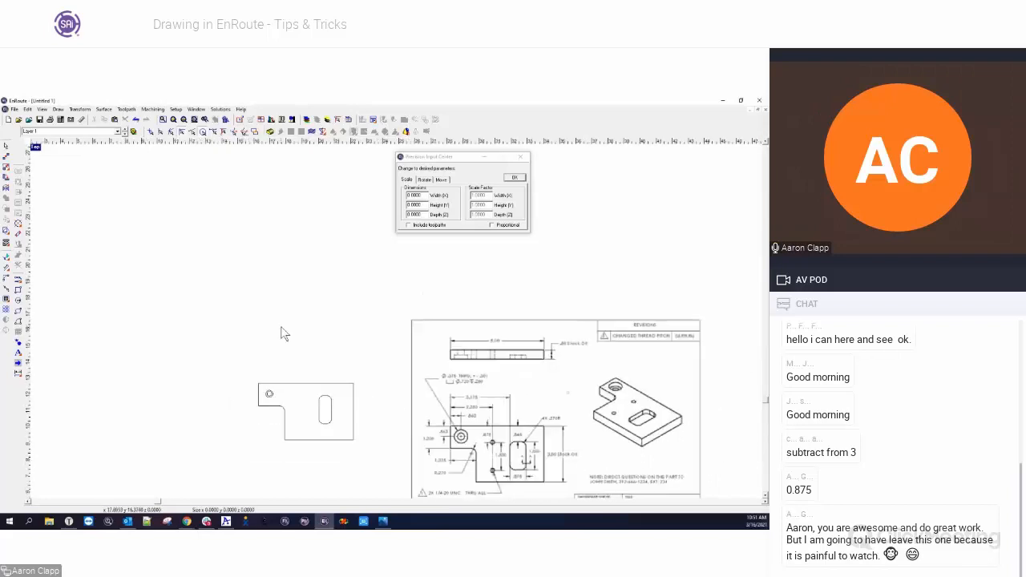
pyautogui.scroll(5, 293, 353)
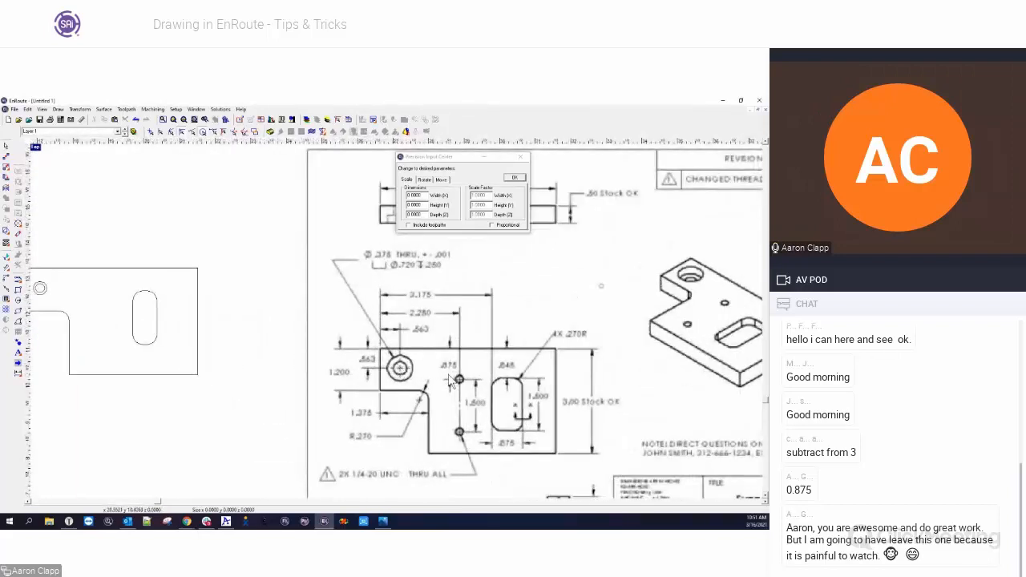
pyautogui.scroll(-2, 449, 377)
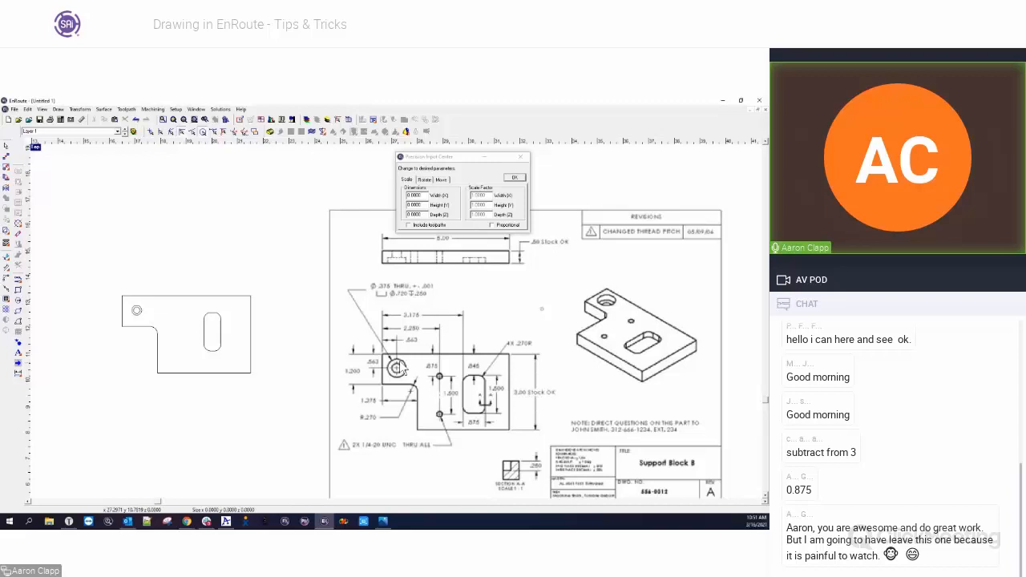
# Step: Measure the segment length from the concentric circles' centre straight up to the outline's top edge
pyautogui.click(81, 119)
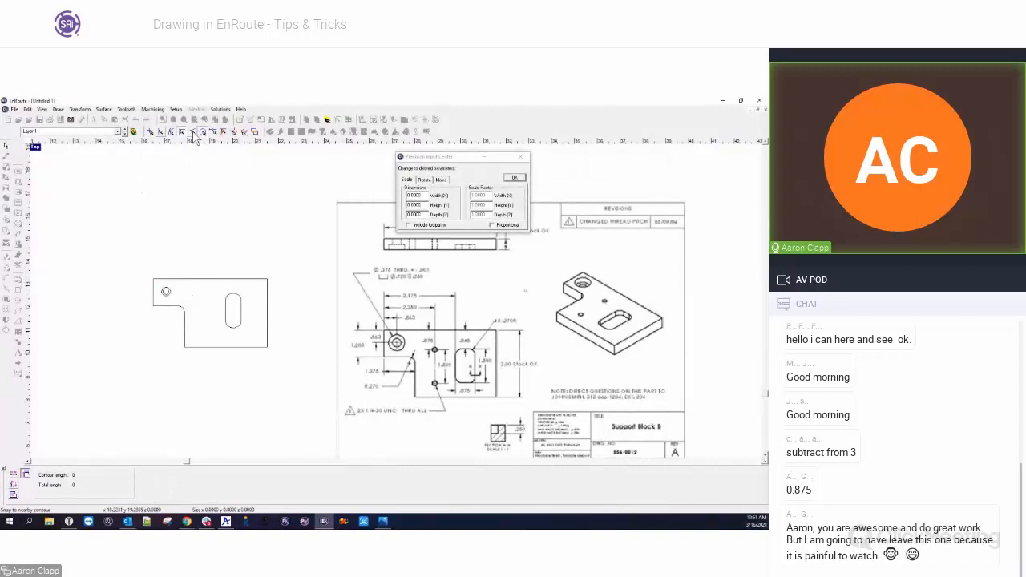
pyautogui.scroll(5, 175, 308)
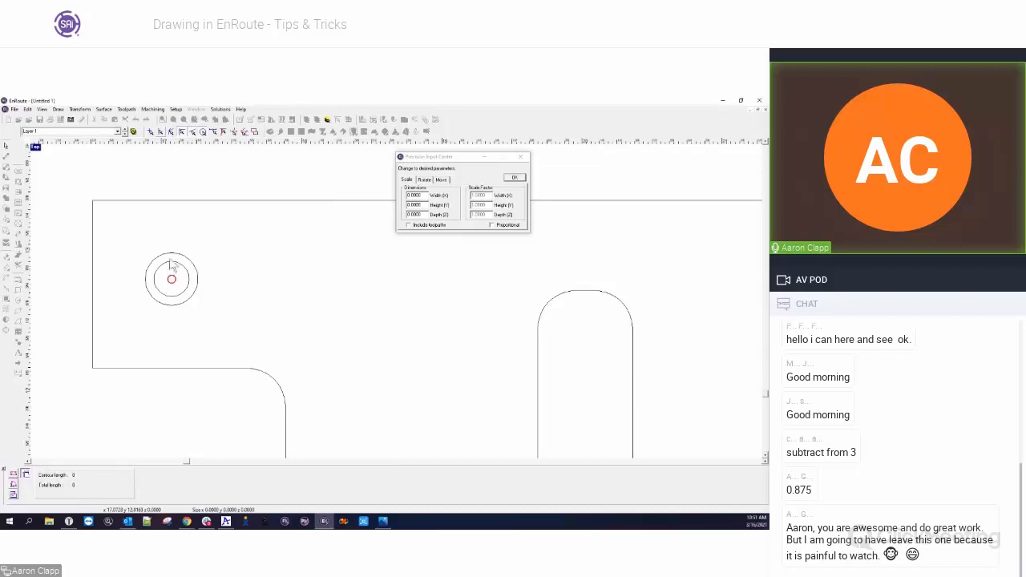
pyautogui.press('Escape')
pyautogui.click(128, 287)
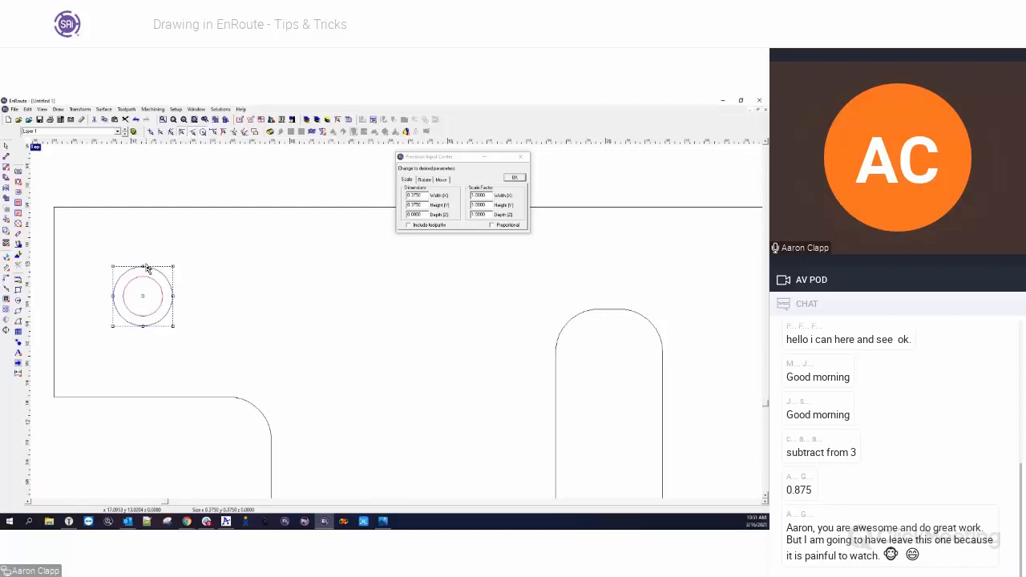
pyautogui.click(147, 268)
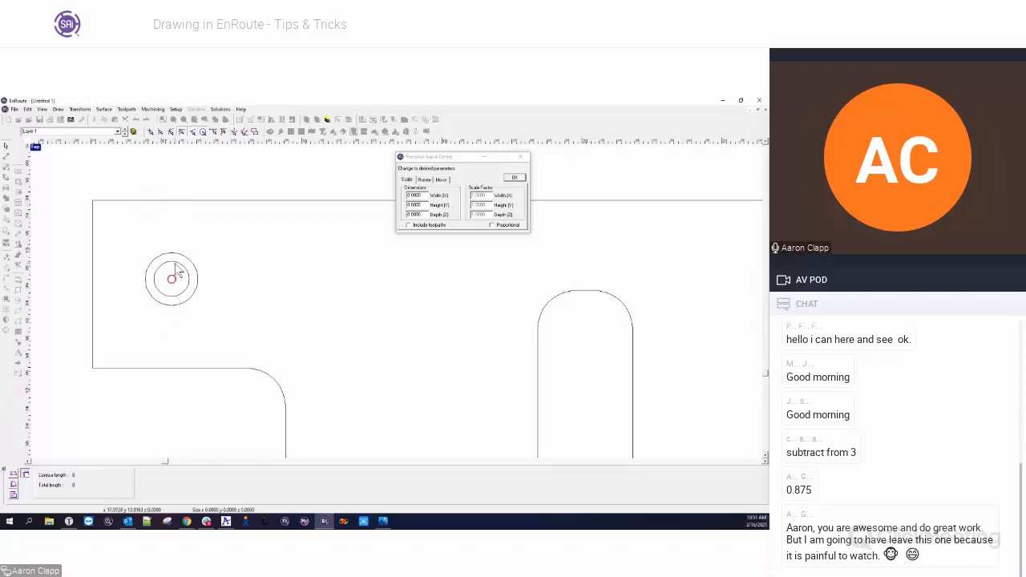
pyautogui.scroll(-3, 172, 269)
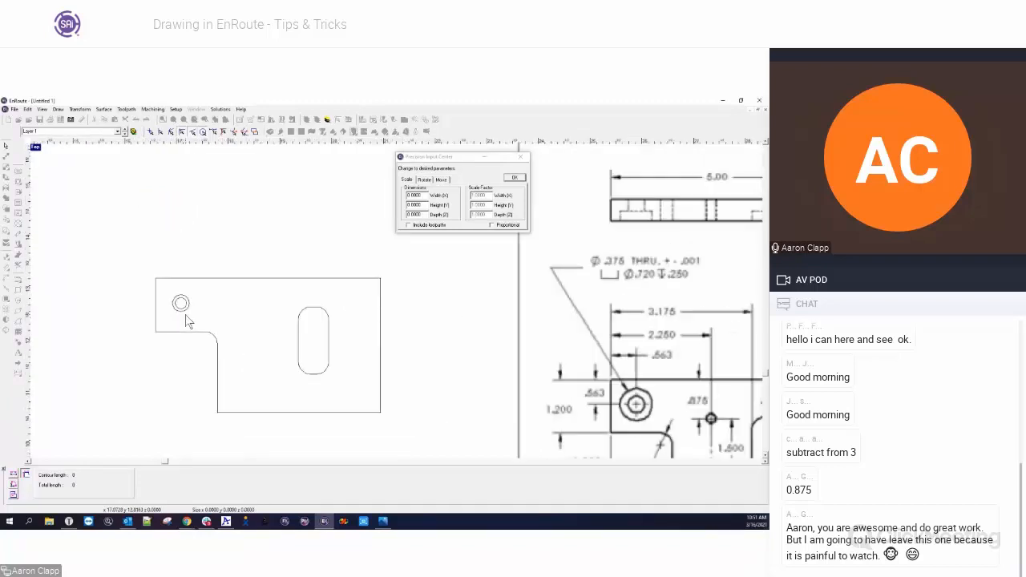
pyautogui.click(14, 475)
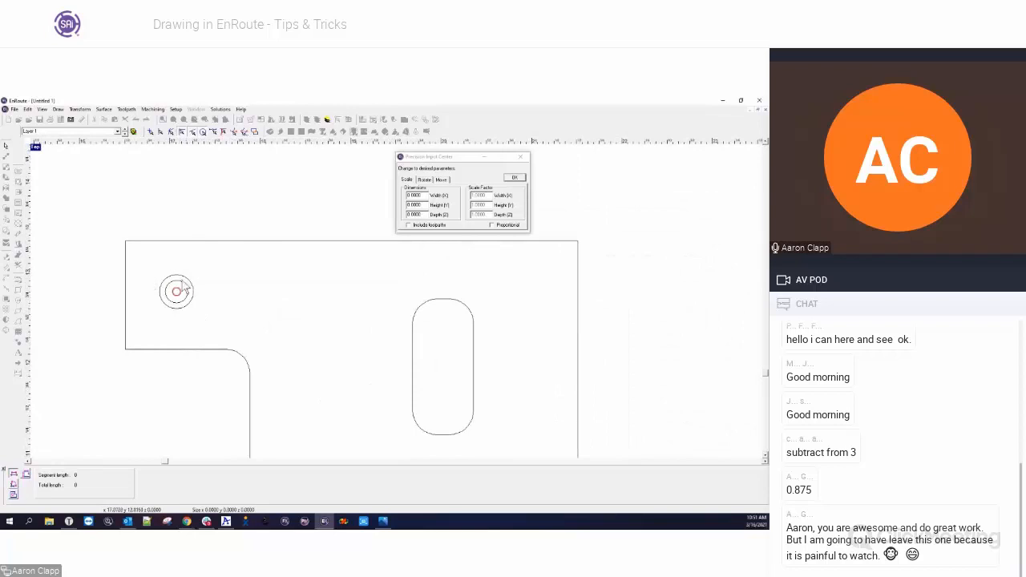
pyautogui.click(177, 291)
pyautogui.click(177, 242)
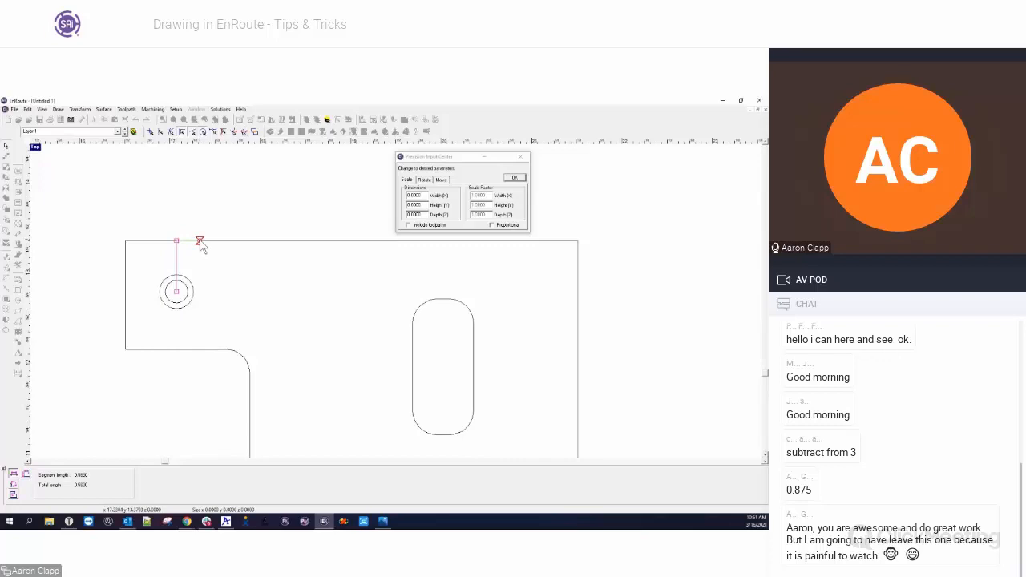
# Step: Measure from the circles' centre to the outline's left edge and to the horizontal notch edge below
pyautogui.click(183, 295)
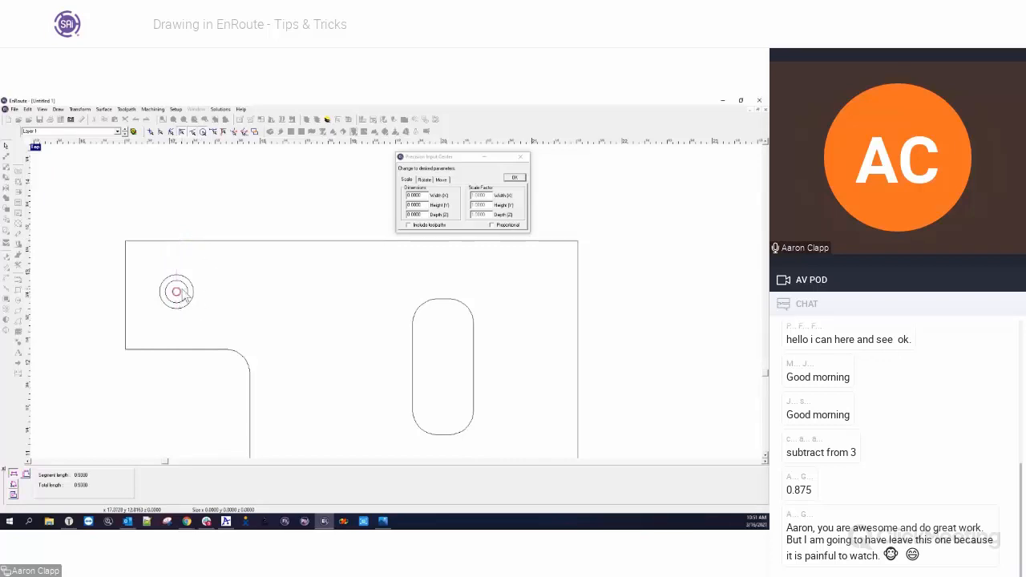
pyautogui.click(125, 291)
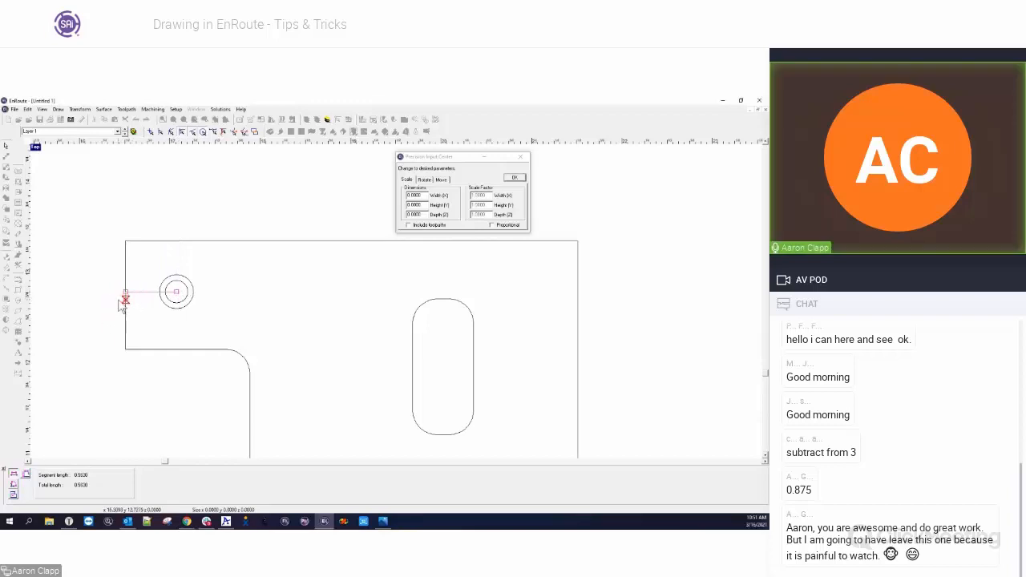
pyautogui.click(186, 296)
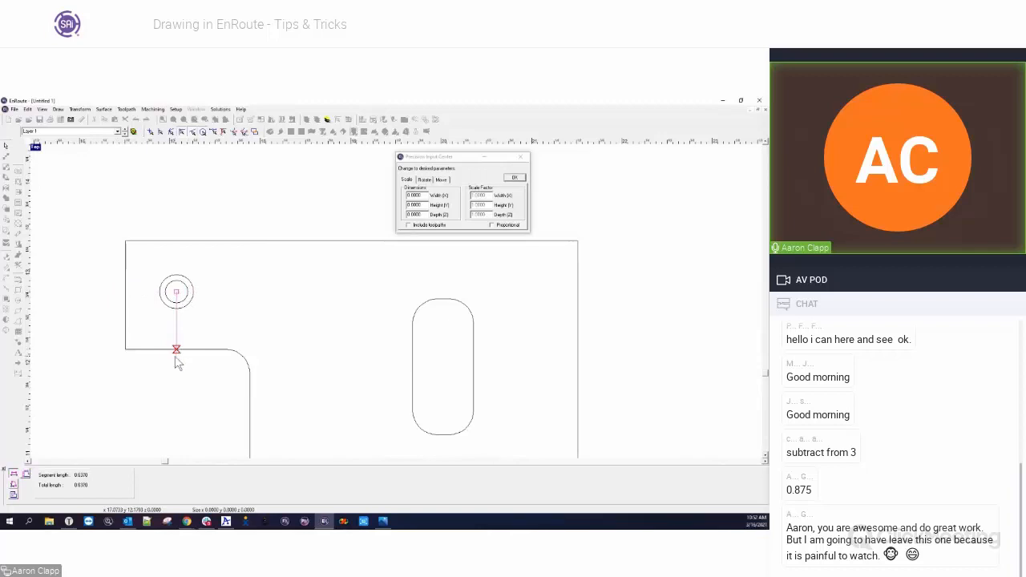
pyautogui.scroll(-3, 172, 310)
pyautogui.scroll(-2, 393, 402)
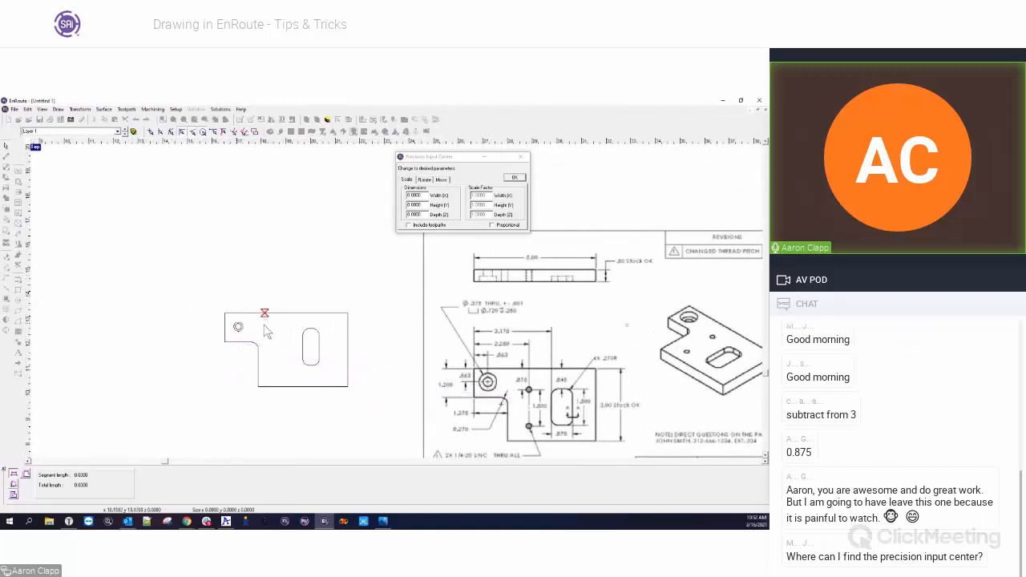
# Step: Draw a horizontal line about 2.04 long and a vertical line about 2.14 long in the empty space above the outline
pyautogui.scroll(3, 511, 384)
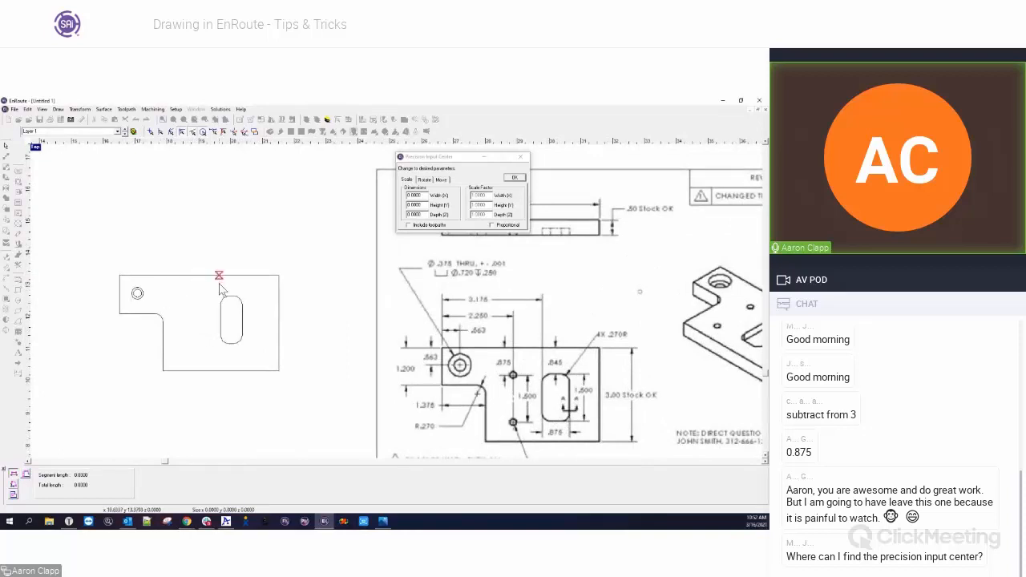
pyautogui.press('Escape')
pyautogui.scroll(-2, 144, 277)
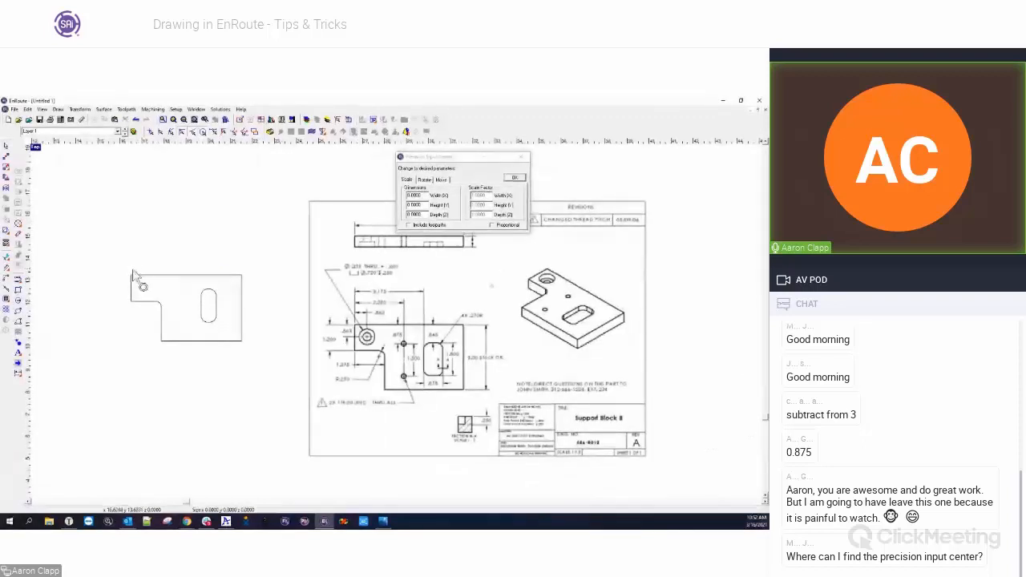
pyautogui.click(18, 279)
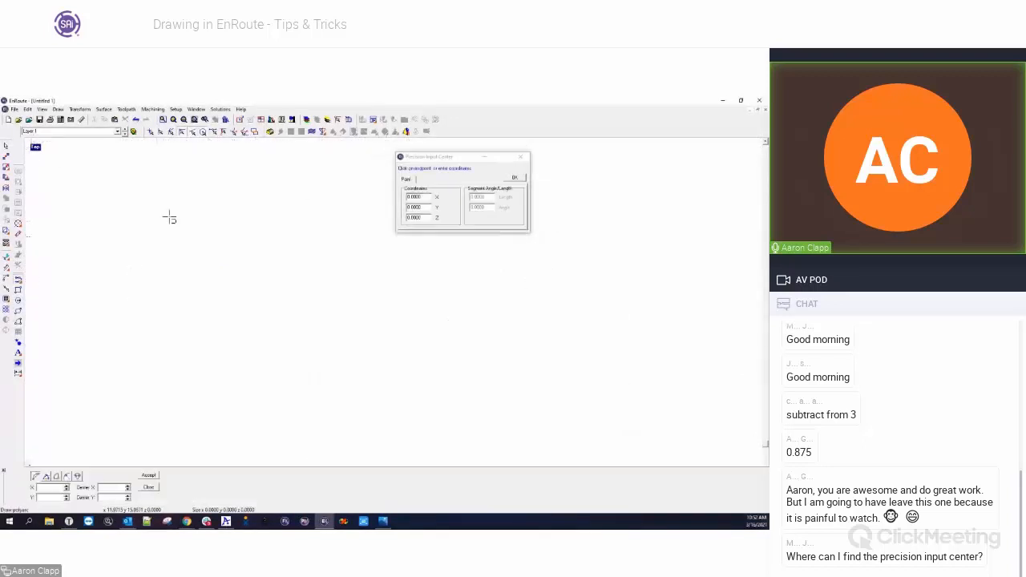
pyautogui.click(155, 249)
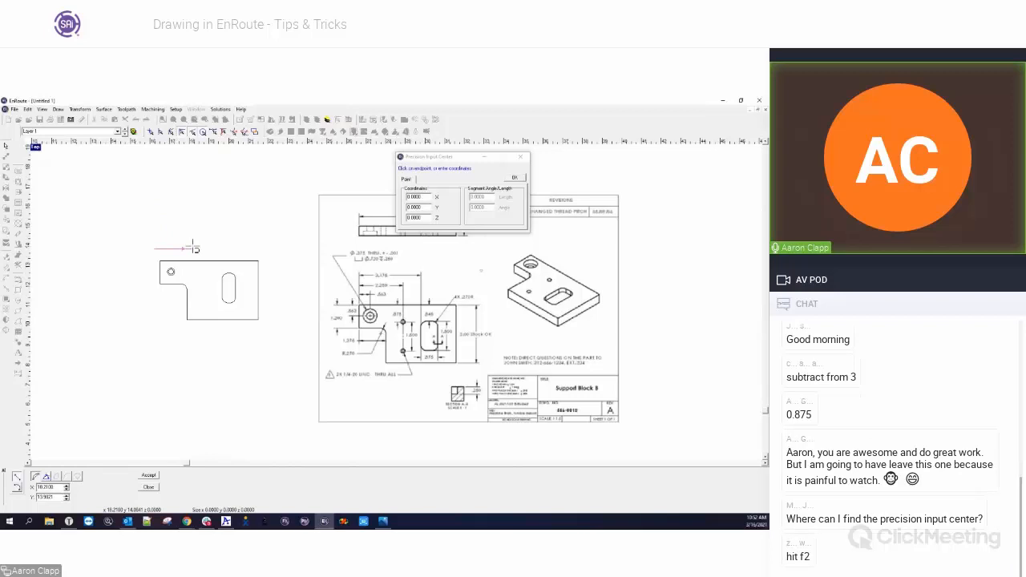
pyautogui.doubleClick(193, 248)
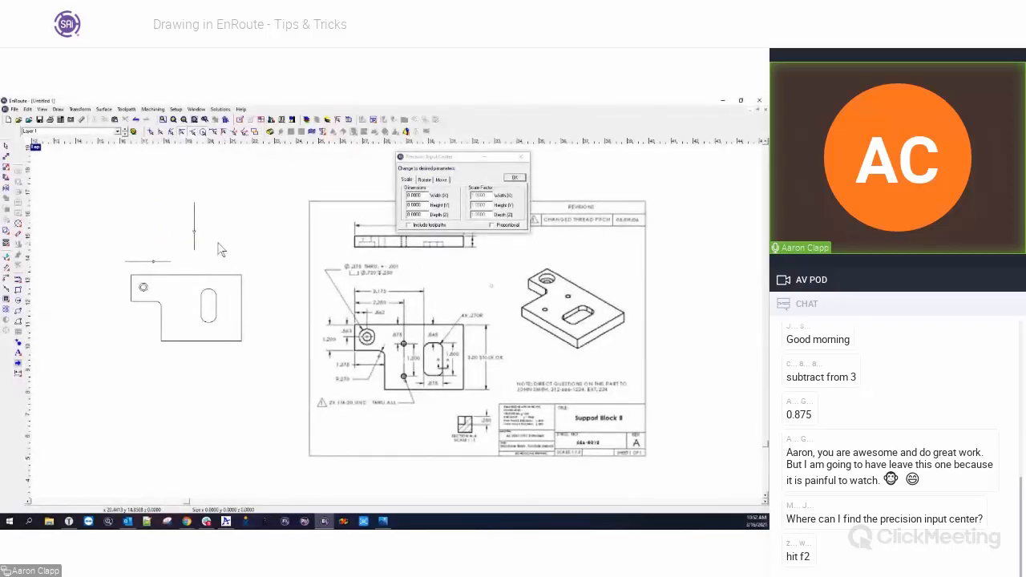
# Step: Select the horizontal line above the outline and activate the Precision Input Center, keeping it clear of the drawn lines
pyautogui.moveTo(430, 158)
pyautogui.mouseDown()
pyautogui.moveTo(304, 176)
pyautogui.moveTo(269, 170)
pyautogui.moveTo(319, 164)
pyautogui.mouseUp()
pyautogui.moveTo(178, 270); pyautogui.dragTo(179, 272)
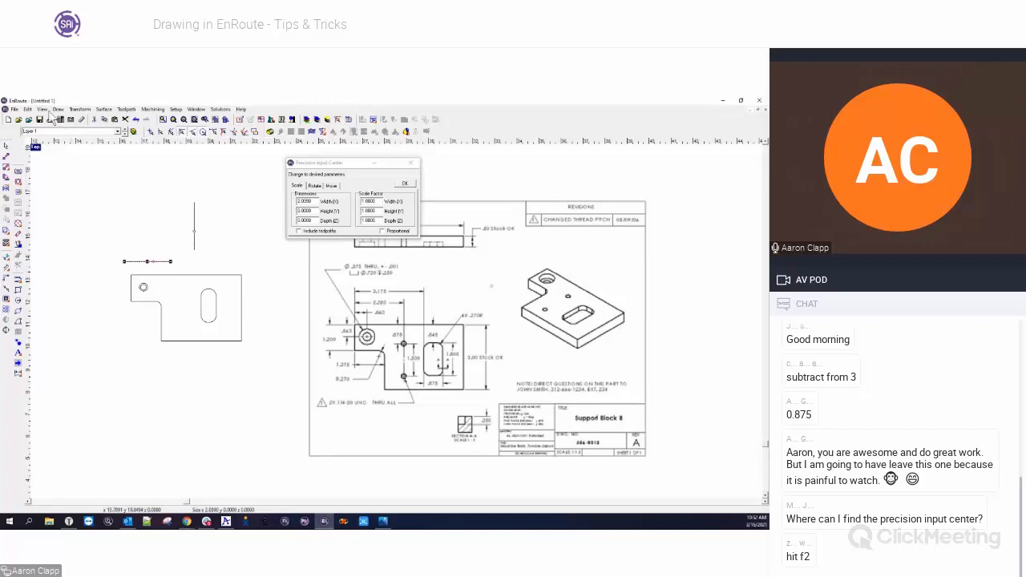
pyautogui.moveTo(363, 161)
pyautogui.mouseDown()
pyautogui.moveTo(391, 182)
pyautogui.moveTo(433, 185)
pyautogui.moveTo(364, 183)
pyautogui.mouseUp()
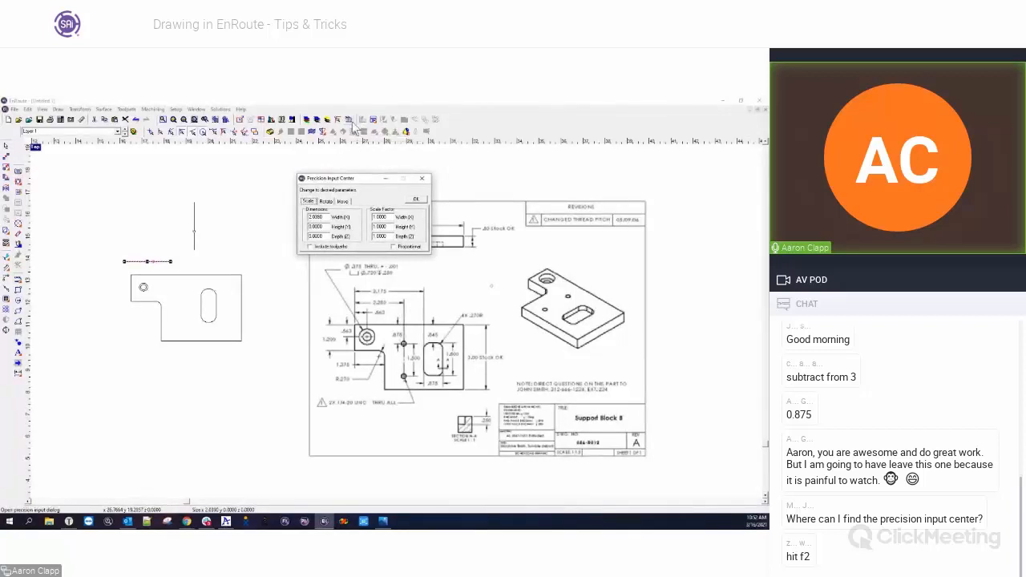
pyautogui.click(43, 110)
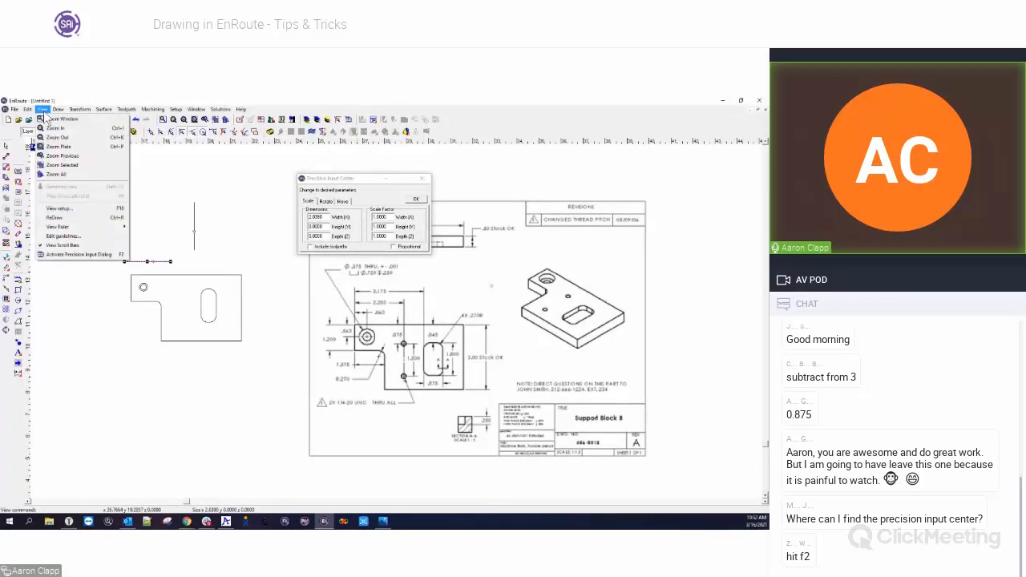
pyautogui.click(76, 255)
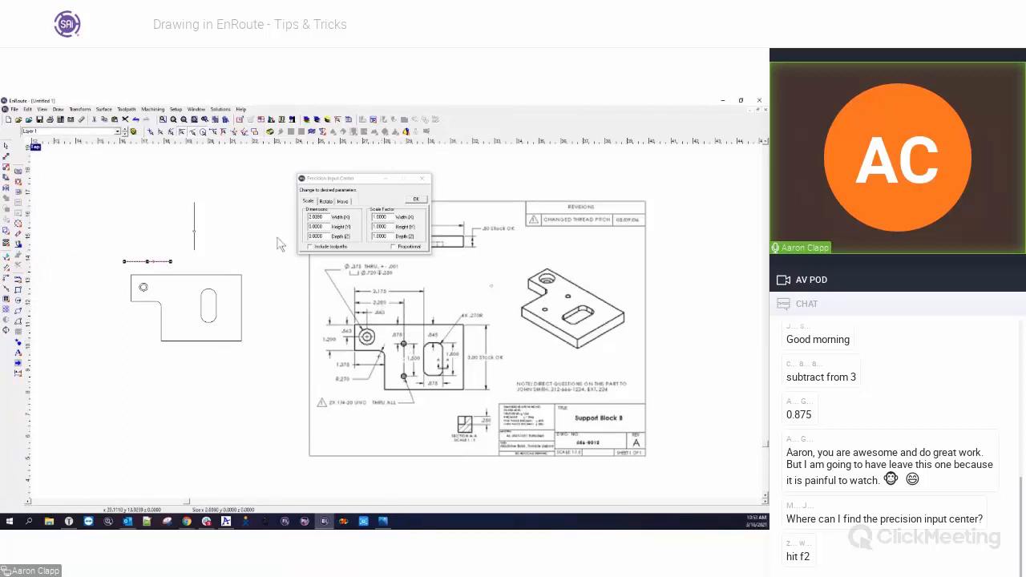
# Step: Set the selected horizontal line's width to 2.25
pyautogui.doubleClick(327, 217)
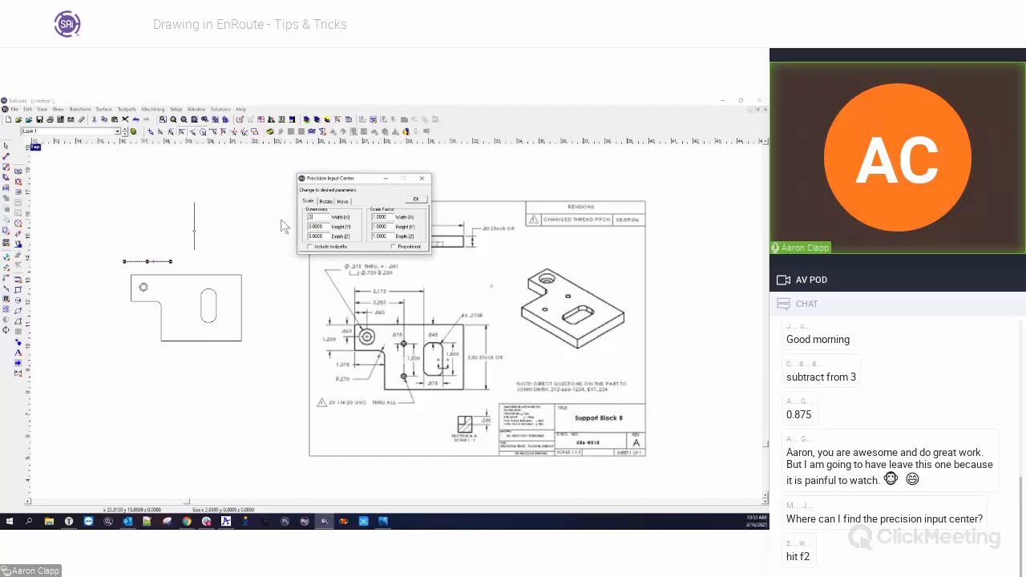
pyautogui.write('2.25')
pyautogui.press('Tab')
pyautogui.click(325, 218)
pyautogui.click(417, 199)
# Step: Select the vertical line above the outline and set its height to 0.675
pyautogui.click(194, 228)
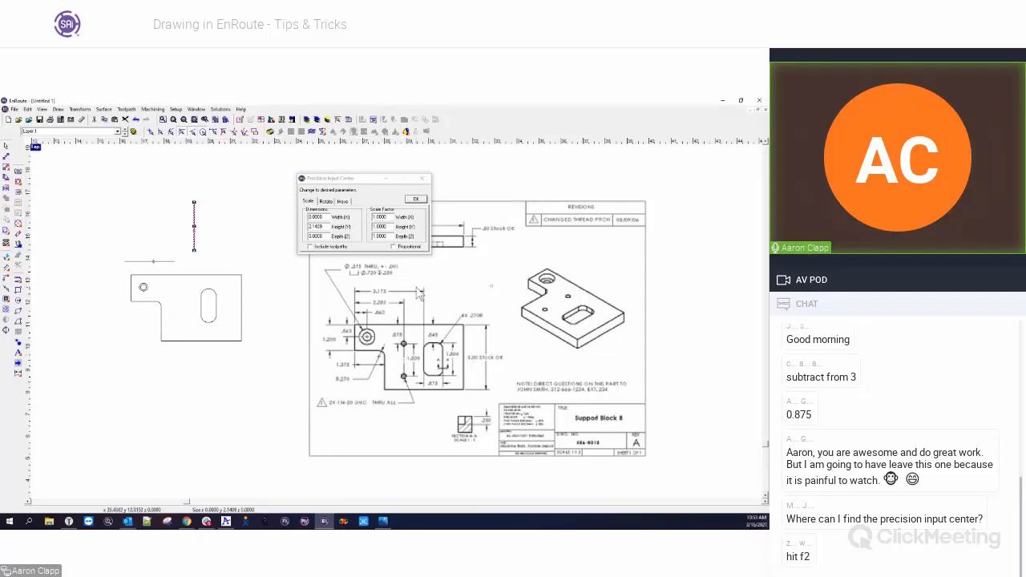
pyautogui.doubleClick(315, 228)
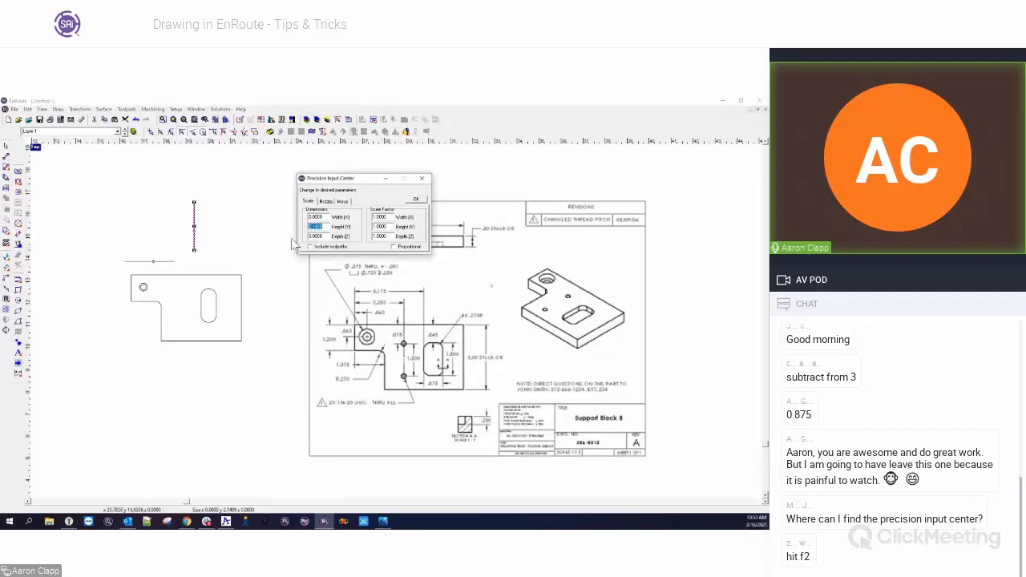
pyautogui.write('.675')
pyautogui.press('Return')
# Step: Snap the horizontal line's left end onto the outline's upper-left corner and the vertical line's top end onto the horizontal line's right end
pyautogui.click(147, 261)
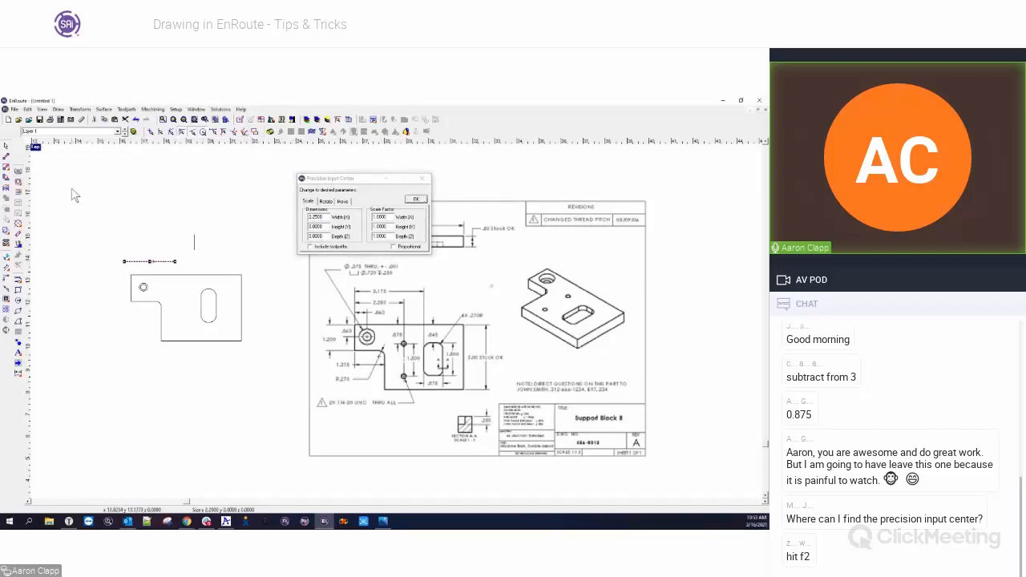
pyautogui.click(6, 157)
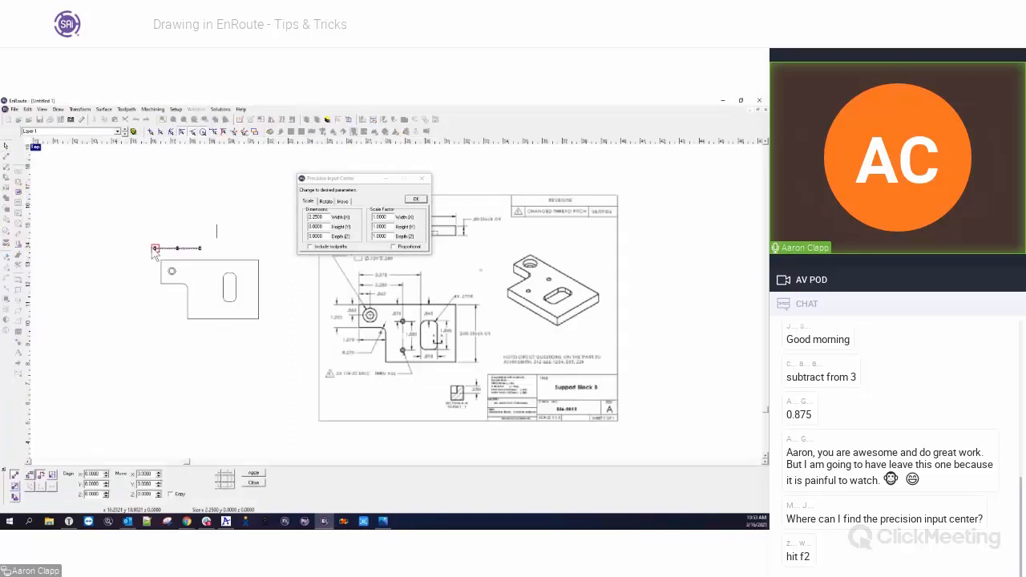
pyautogui.moveTo(153, 245); pyautogui.dragTo(161, 260)
pyautogui.moveTo(218, 230); pyautogui.dragTo(194, 274)
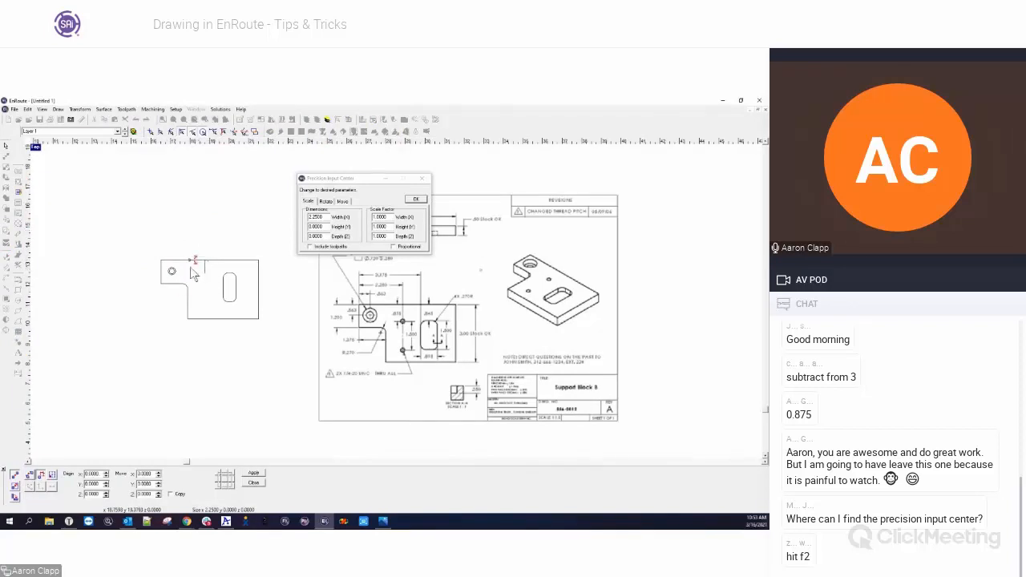
pyautogui.scroll(1, 193, 273)
pyautogui.scroll(1, 151, 311)
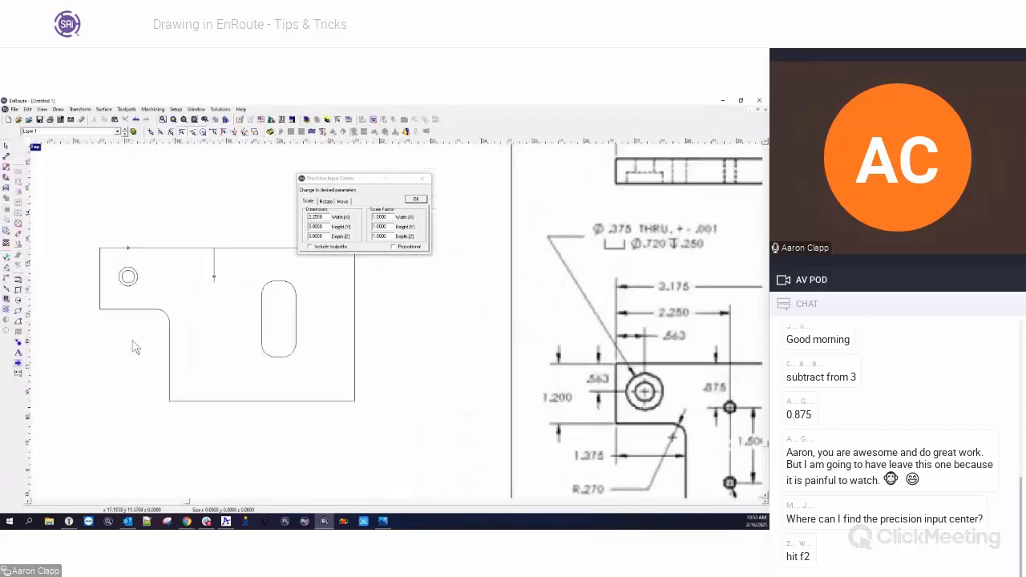
# Step: Draw a 0.125 radius circle centred on the lower end of the short vertical line
pyautogui.click(24, 311)
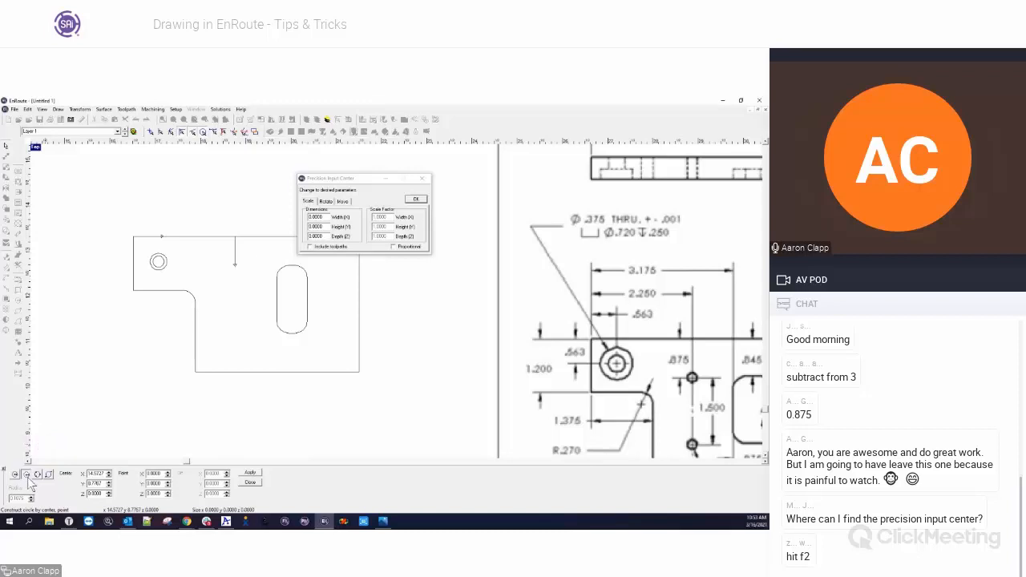
pyautogui.click(14, 473)
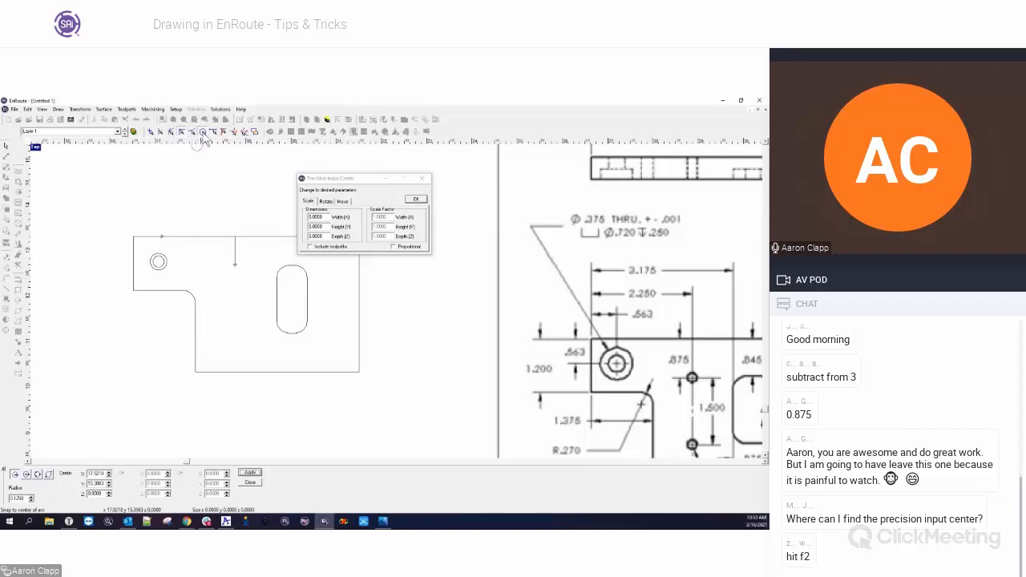
pyautogui.scroll(3, 229, 309)
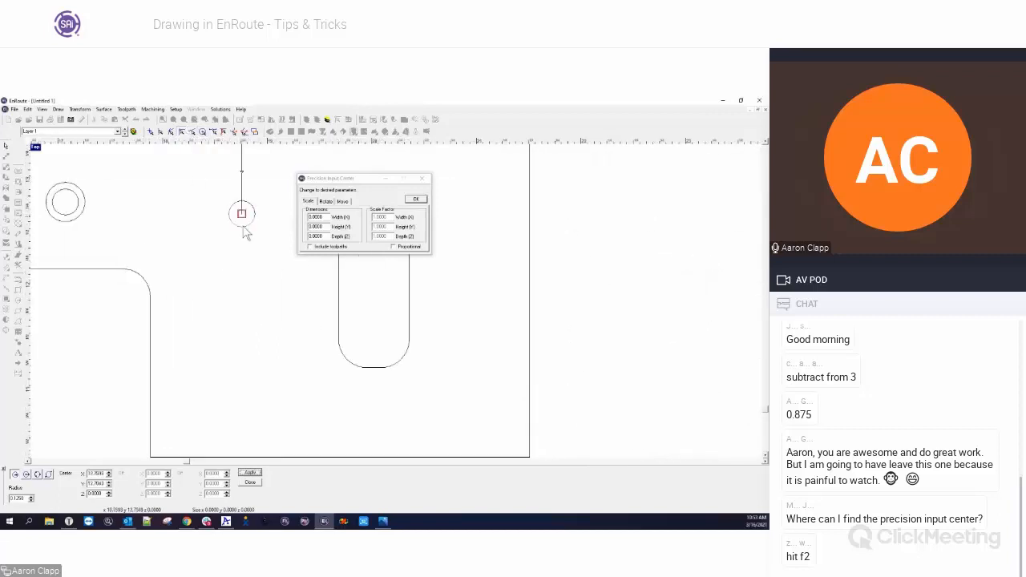
pyautogui.scroll(-3, 233, 317)
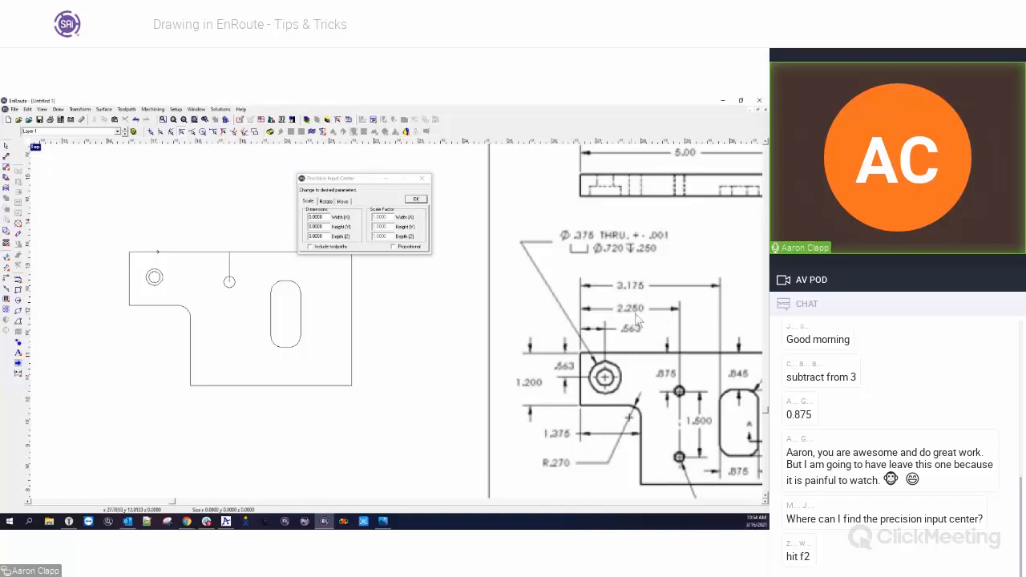
# Step: Delete the 2.25 horizontal construction line lying along the outline's top edge
pyautogui.rightClick(199, 238)
pyautogui.rightClick(162, 230)
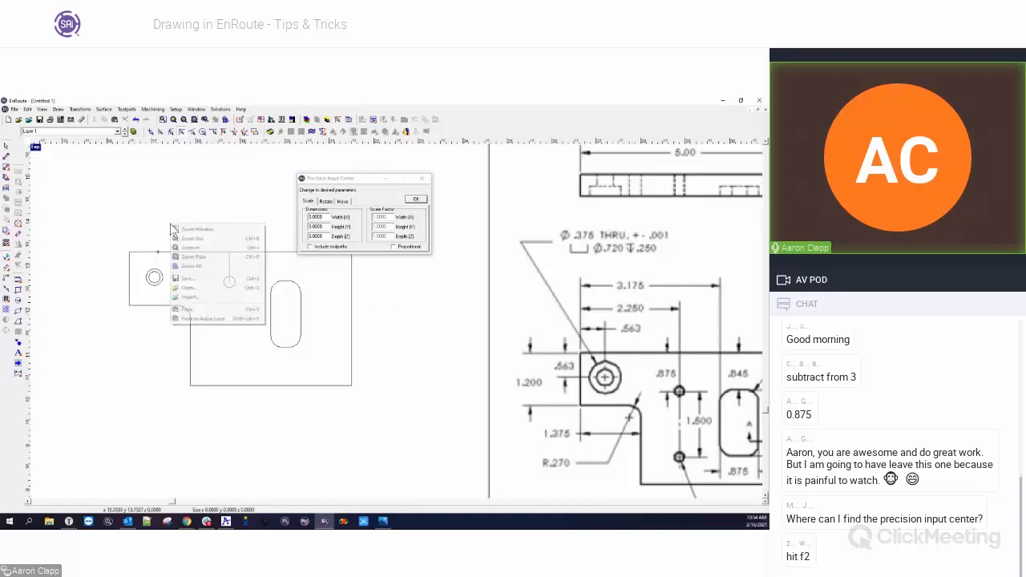
pyautogui.click(166, 258)
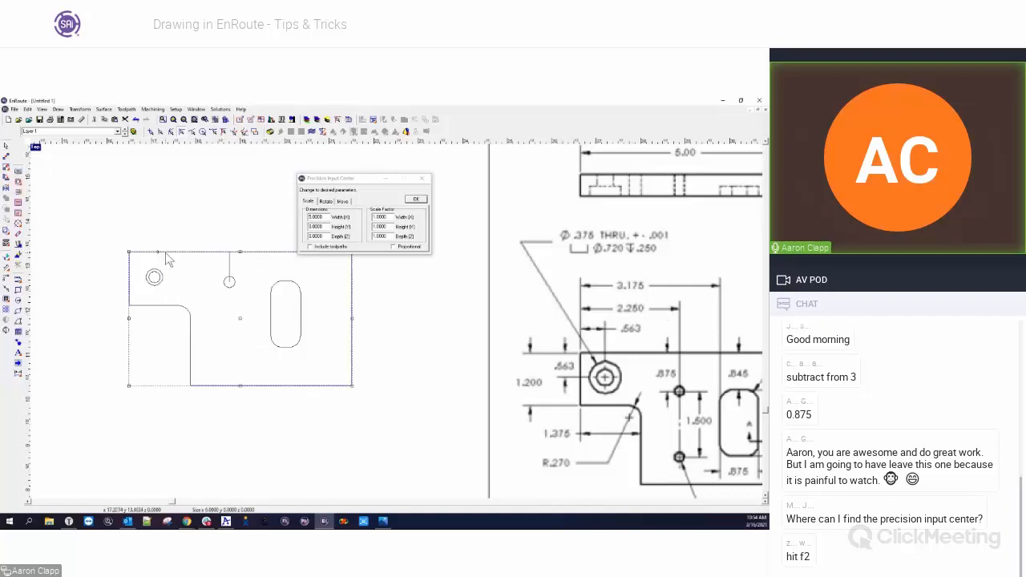
pyautogui.click(216, 253)
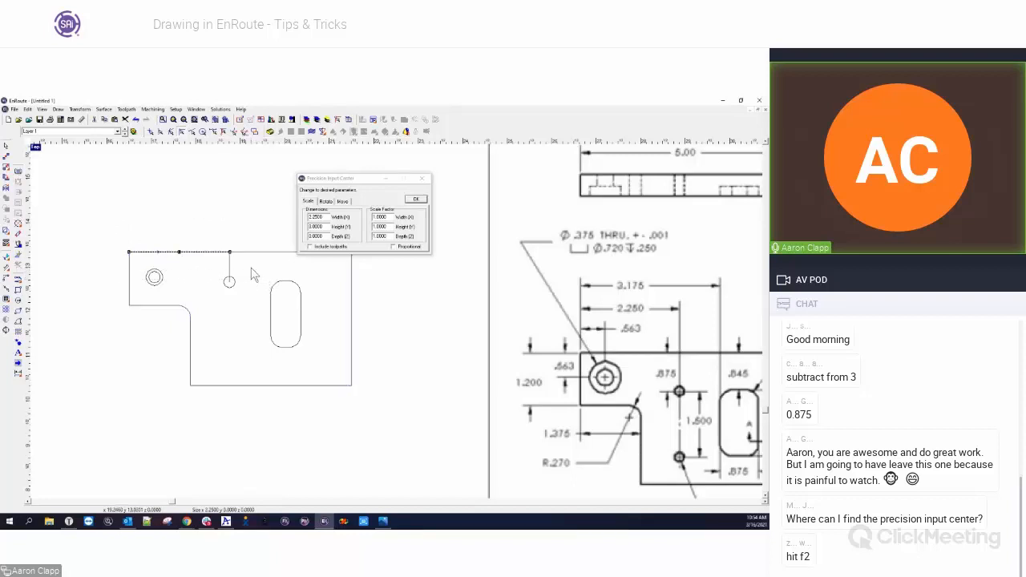
pyautogui.click(252, 275)
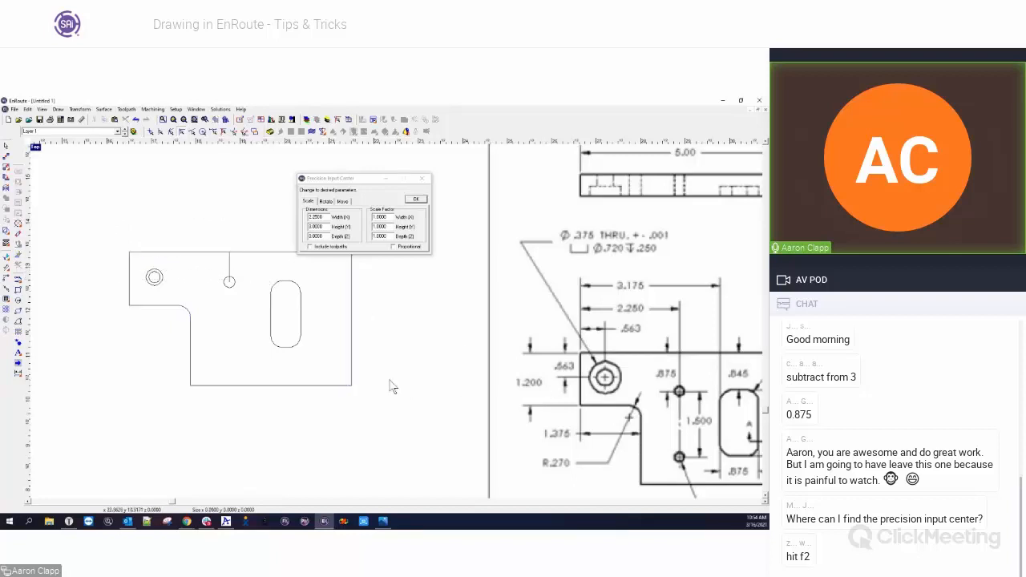
# Step: Check the hole spacing in the reference drawing and draw a vertical line about 1.04 long downward from the new circle's centre
pyautogui.scroll(-2, 388, 383)
pyautogui.scroll(3, 571, 454)
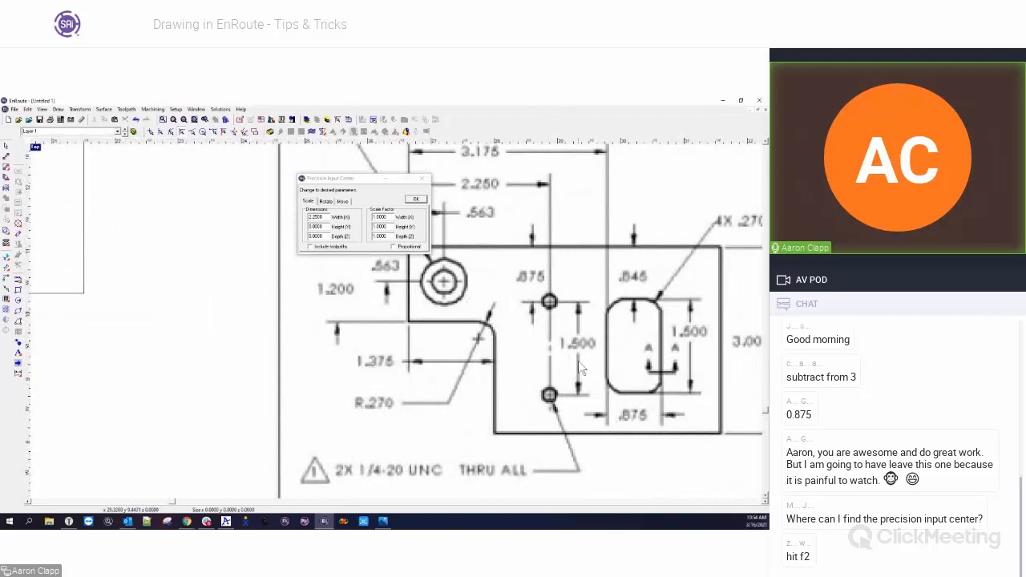
pyautogui.scroll(-2, 577, 360)
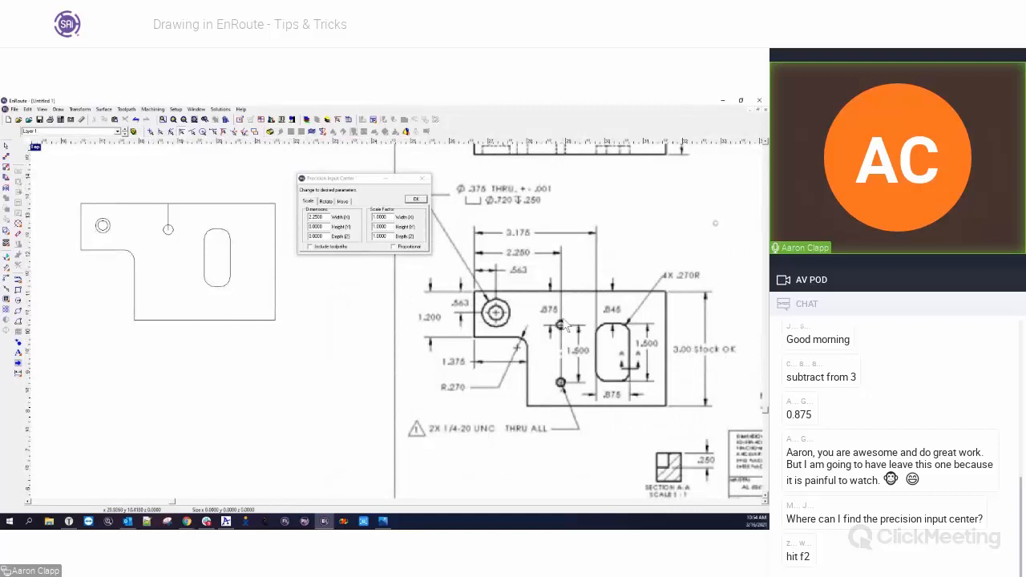
pyautogui.scroll(-1, 275, 364)
pyautogui.scroll(3, 69, 225)
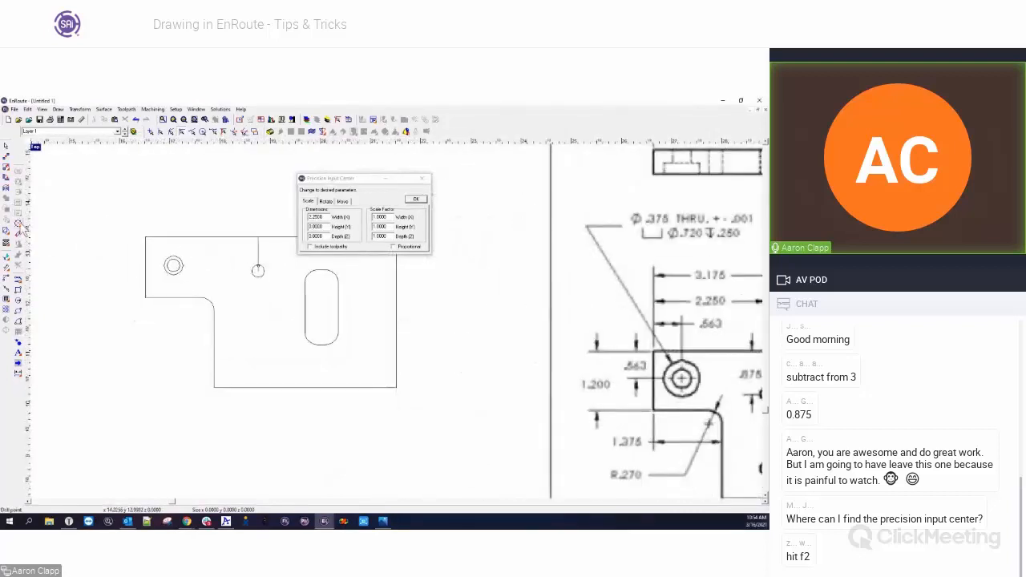
pyautogui.click(19, 231)
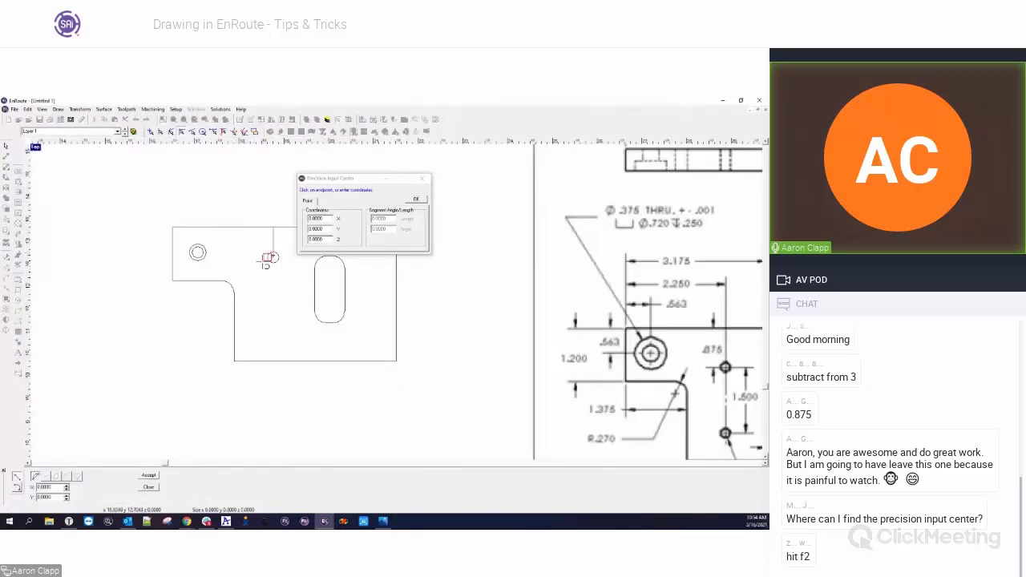
pyautogui.click(273, 257)
pyautogui.click(282, 309)
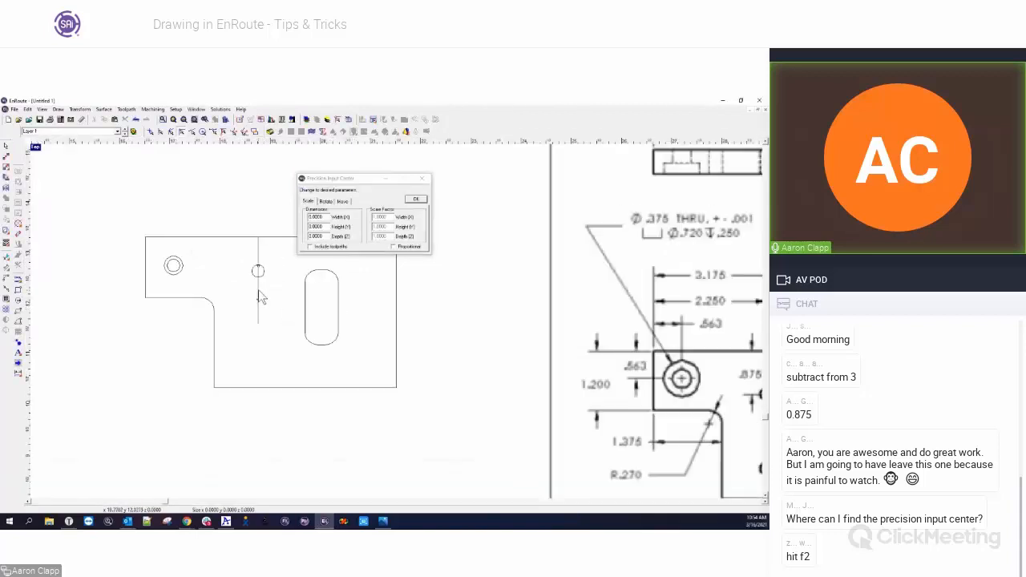
# Step: Set the height of the vertical line below the circle to 1.5 to match the reference hole spacing
pyautogui.moveTo(322, 226); pyautogui.dragTo(302, 227)
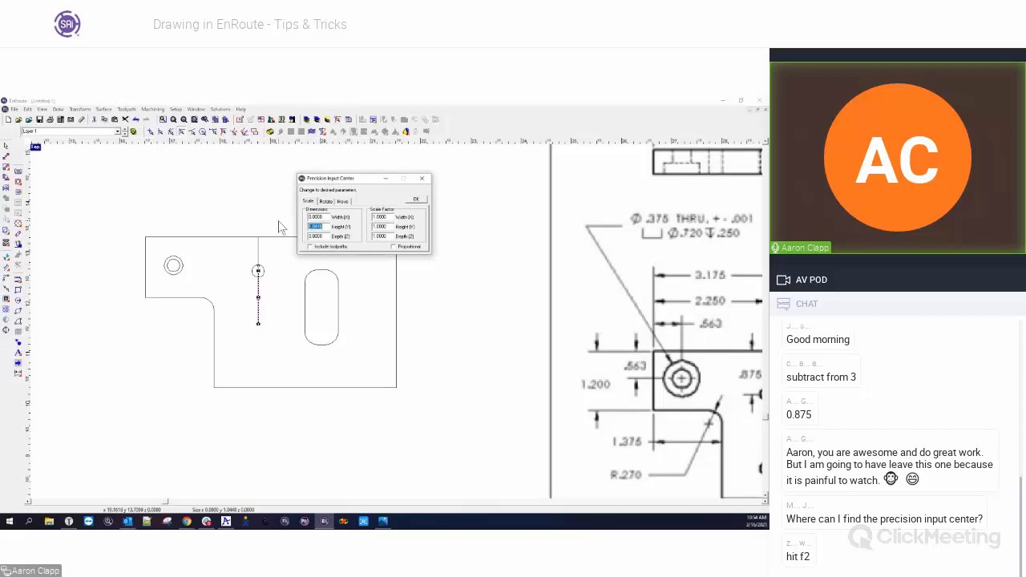
pyautogui.click(415, 199)
pyautogui.click(276, 309)
pyautogui.click(259, 293)
# Step: Move the 1.5 vertical line so its top end snaps onto the centre of the 0.125 radius circle
pyautogui.moveTo(261, 296); pyautogui.dragTo(281, 340)
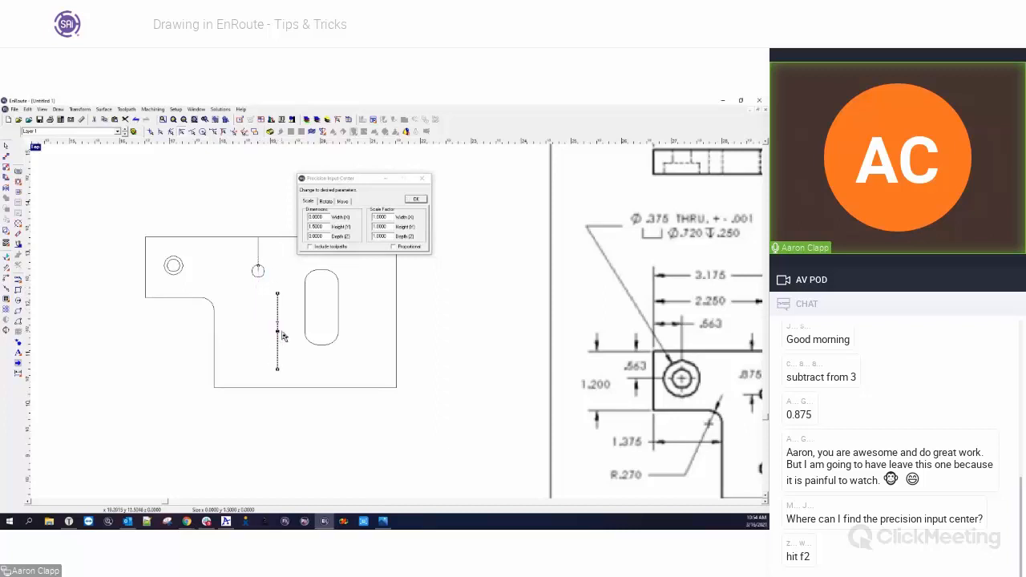
pyautogui.click(18, 166)
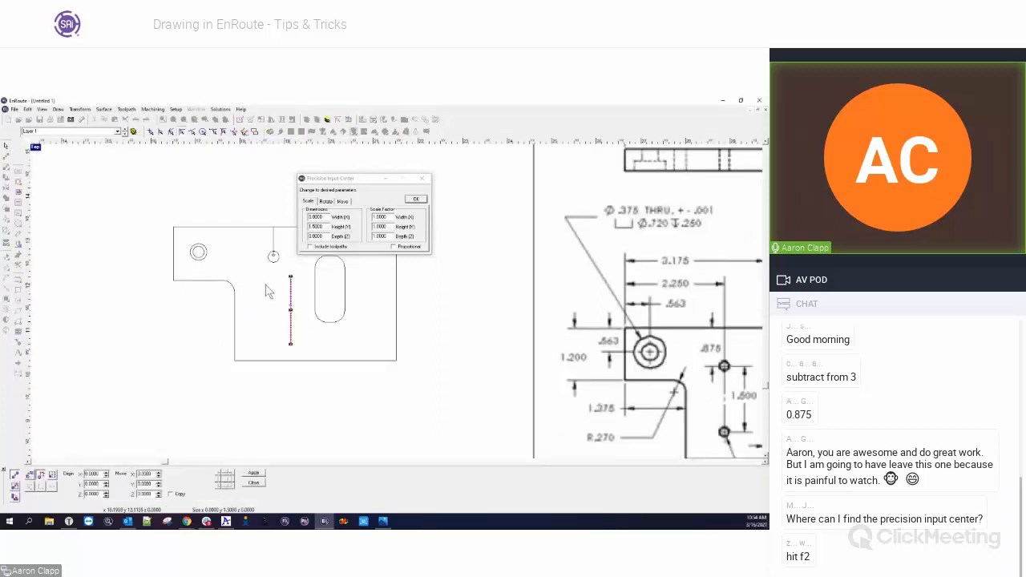
pyautogui.moveTo(275, 265)
pyautogui.mouseDown()
pyautogui.moveTo(277, 280)
pyautogui.moveTo(273, 256)
pyautogui.mouseUp()
pyautogui.press('Escape')
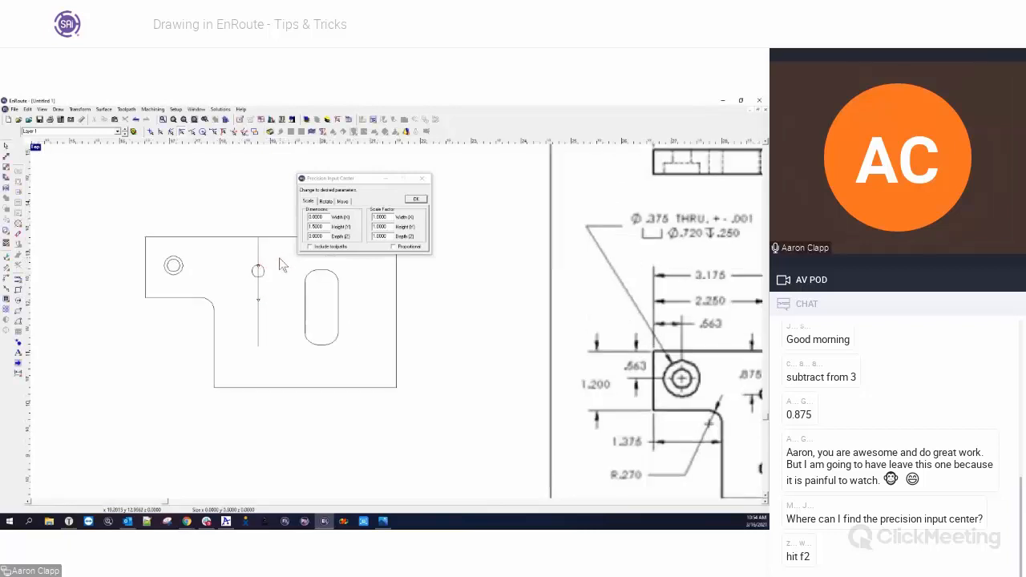
# Step: Copy the 0.125 radius circle onto the lower end of the 1.5 vertical line and delete the two vertical construction lines
pyautogui.click(259, 271)
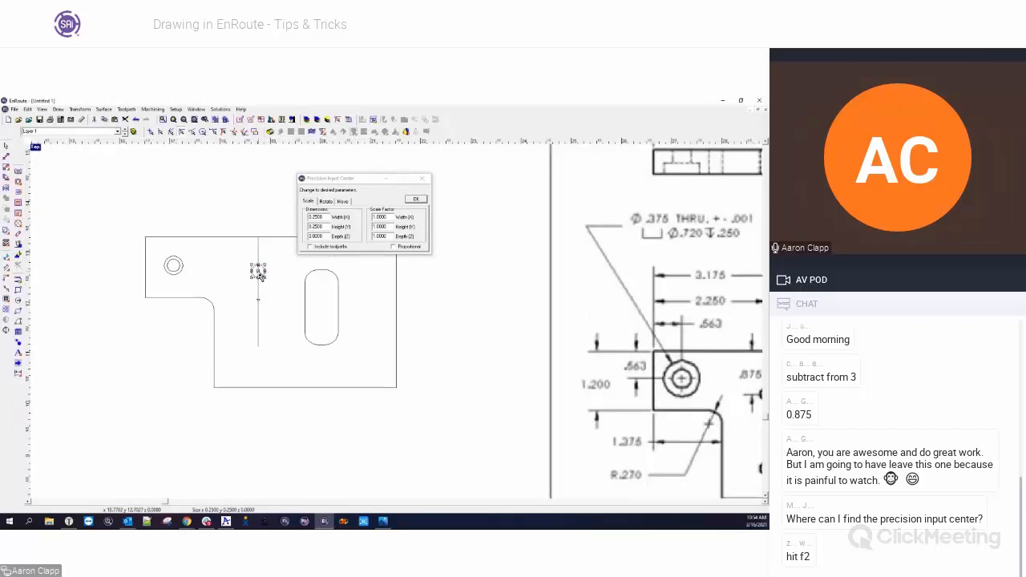
pyautogui.moveTo(258, 274)
pyautogui.mouseDown()
pyautogui.moveTo(279, 309)
pyautogui.moveTo(282, 365)
pyautogui.mouseUp()
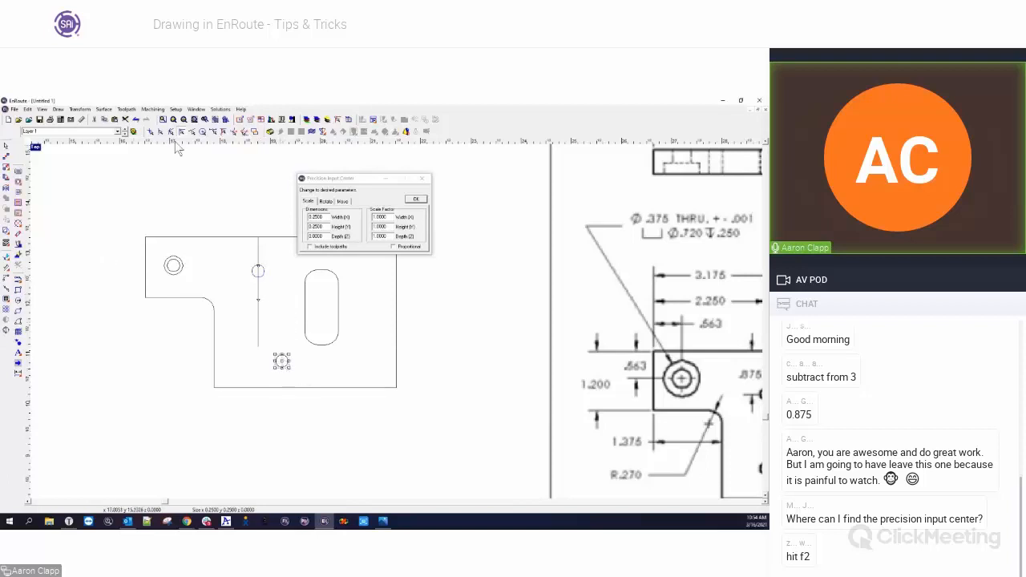
pyautogui.click(8, 157)
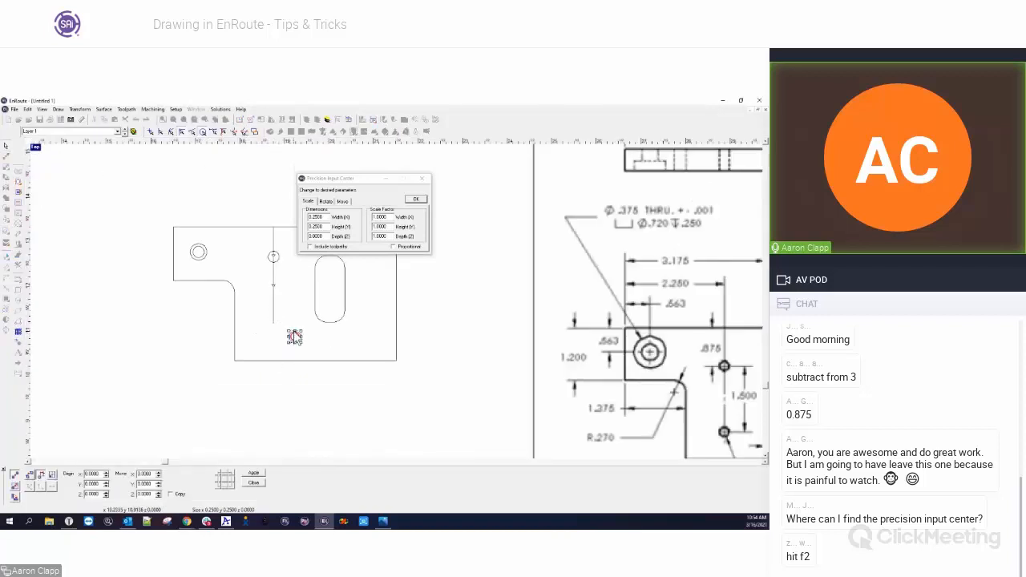
pyautogui.click(267, 209)
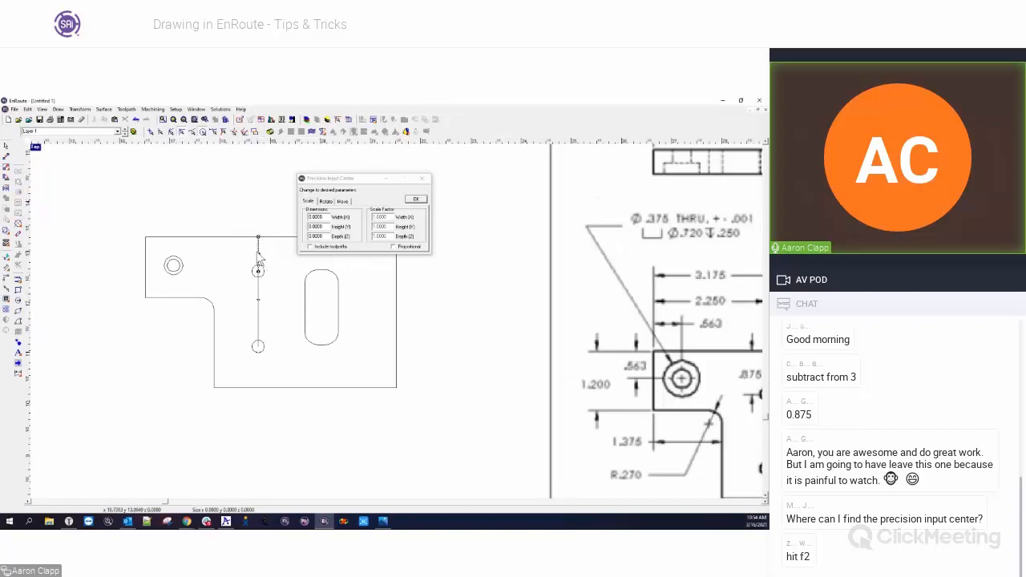
pyautogui.moveTo(257, 270); pyautogui.dragTo(258, 346)
pyautogui.scroll(-2, 132, 366)
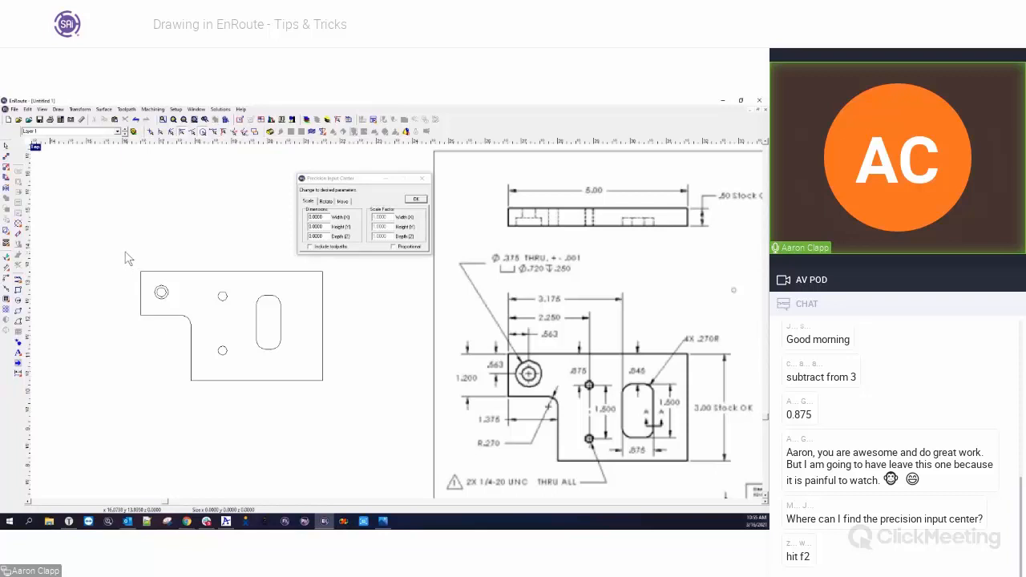
pyautogui.moveTo(130, 254); pyautogui.dragTo(363, 405)
pyautogui.click(361, 403)
pyautogui.moveTo(355, 179)
pyautogui.mouseDown()
pyautogui.moveTo(413, 172)
pyautogui.moveTo(368, 177)
pyautogui.moveTo(349, 162)
pyautogui.mouseUp()
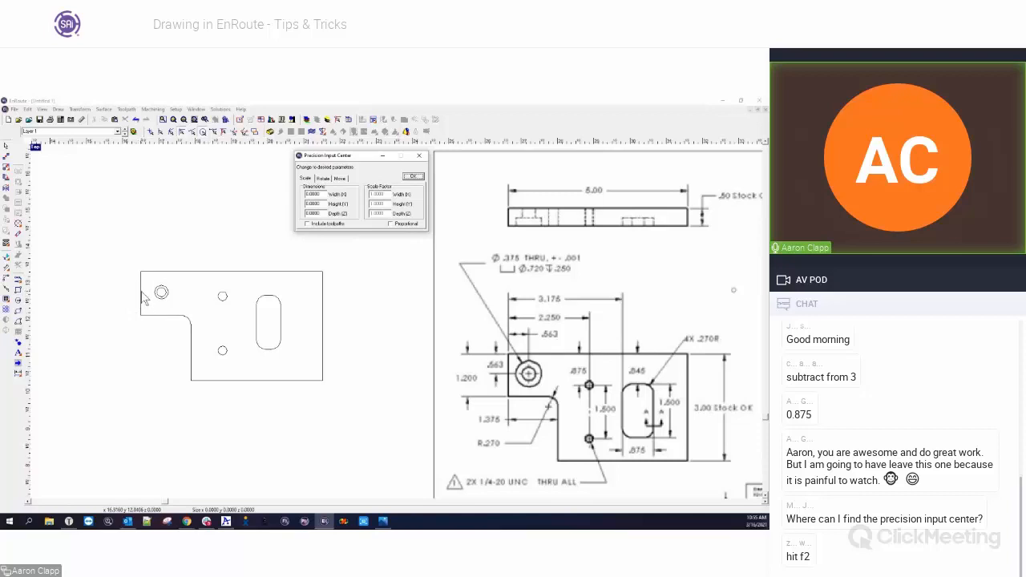
pyautogui.click(255, 293)
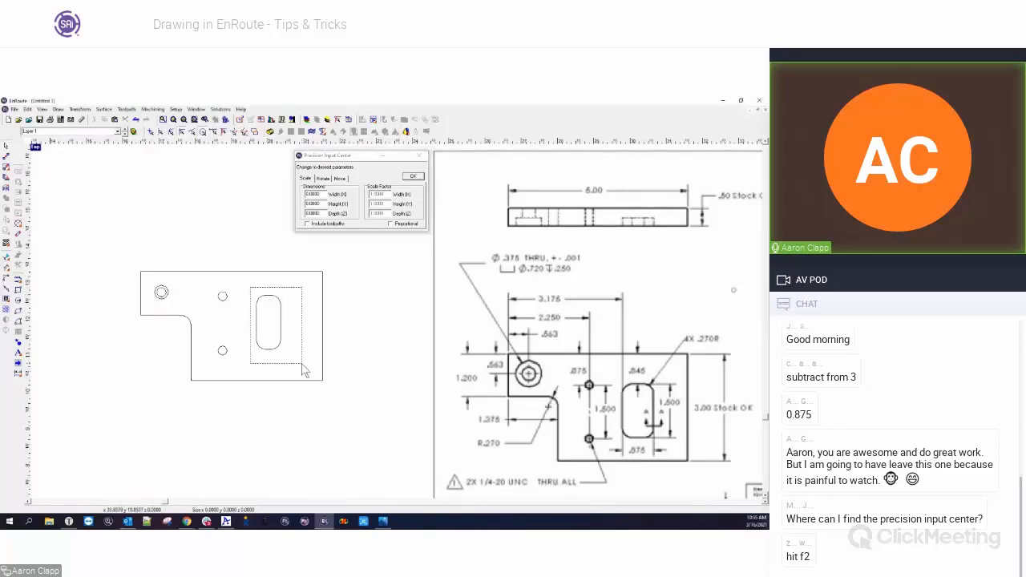
# Step: Draw a horizontal construction line about 6.24 long from the outline's left edge to beyond its right edge, just above the slot
pyautogui.click(143, 299)
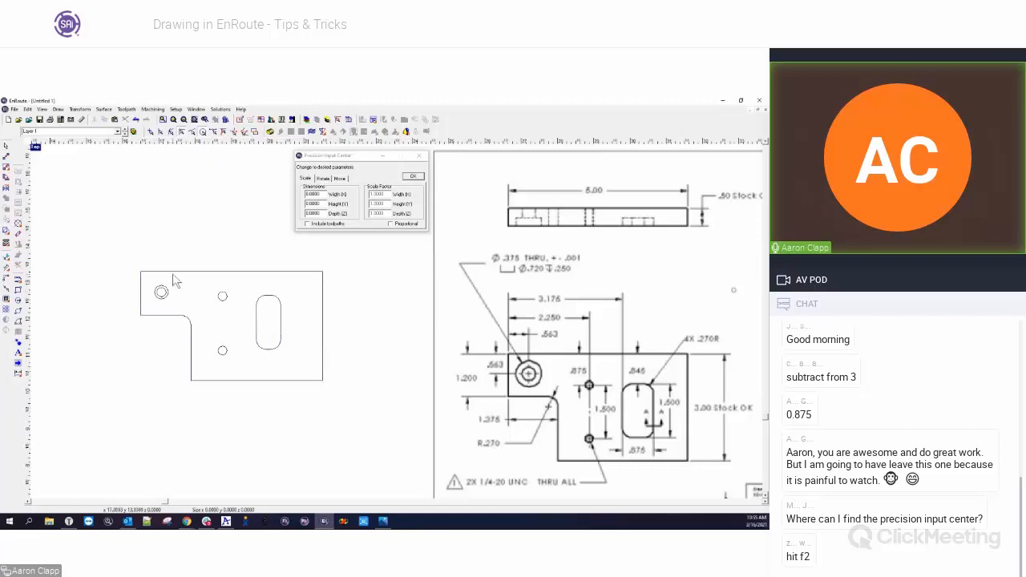
pyautogui.click(19, 285)
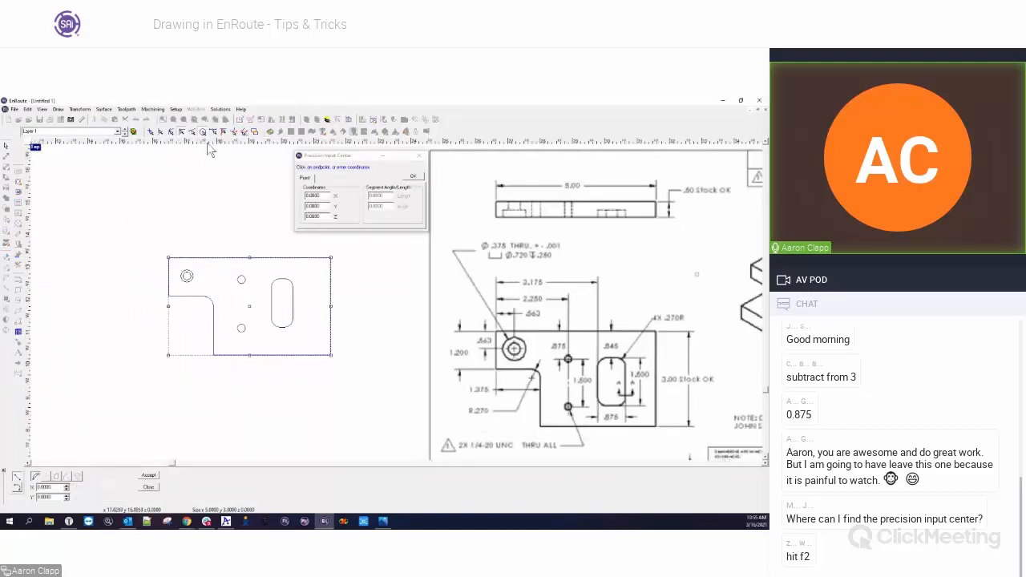
pyautogui.click(170, 277)
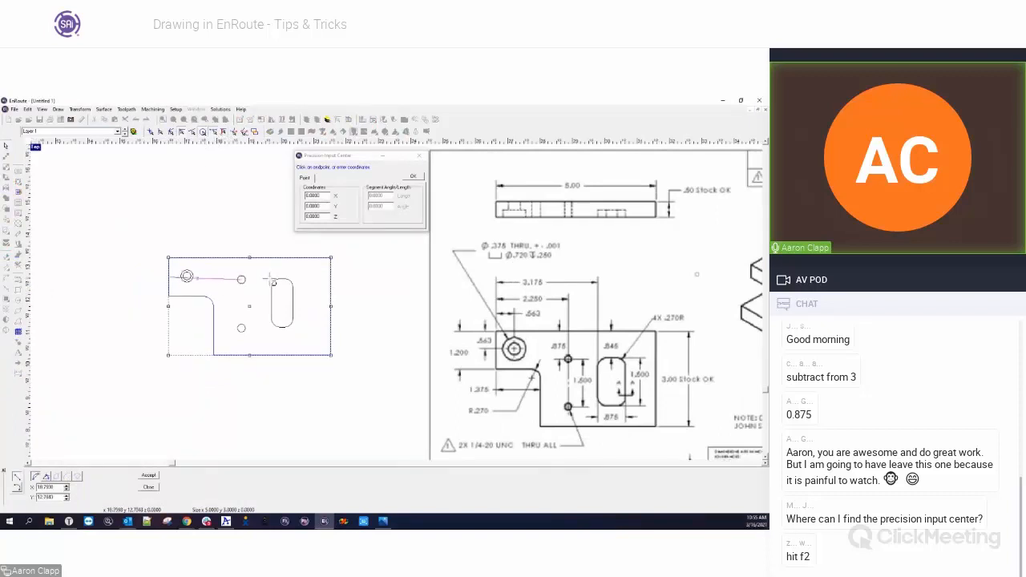
pyautogui.click(360, 279)
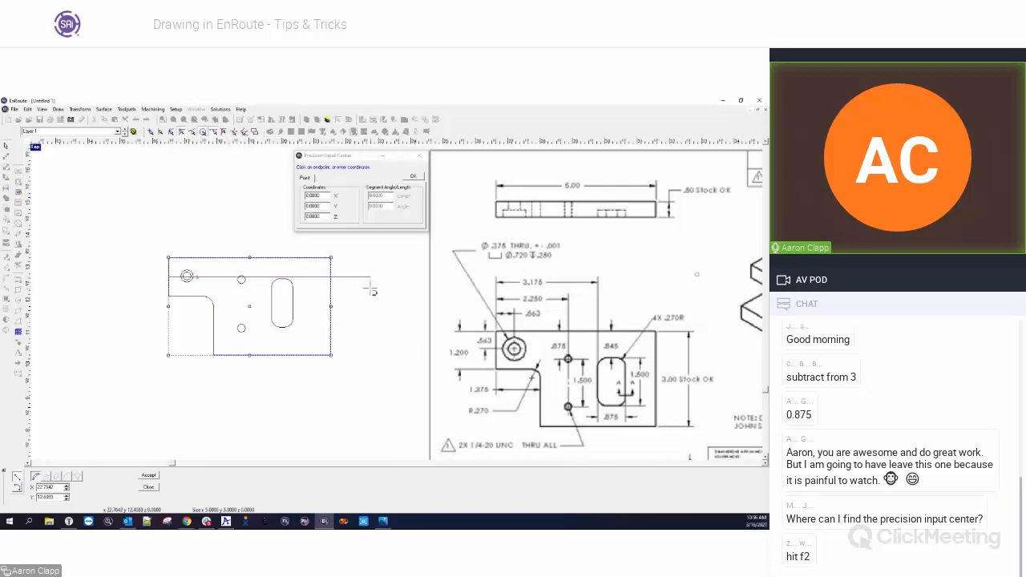
# Step: Move the slot straight down, well clear of the horizontal construction line
pyautogui.click(279, 301)
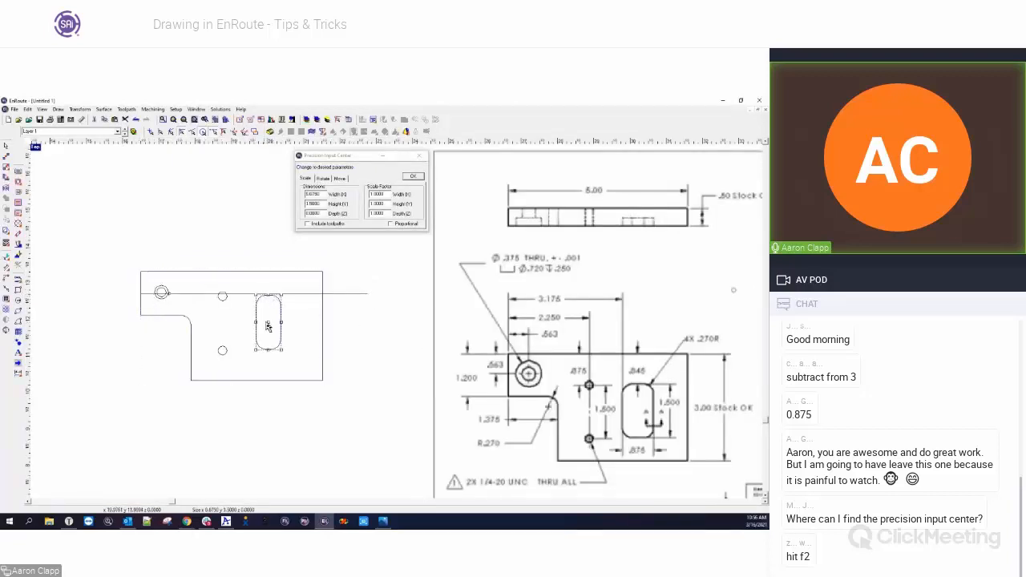
pyautogui.click(5, 159)
pyautogui.scroll(10, 279, 290)
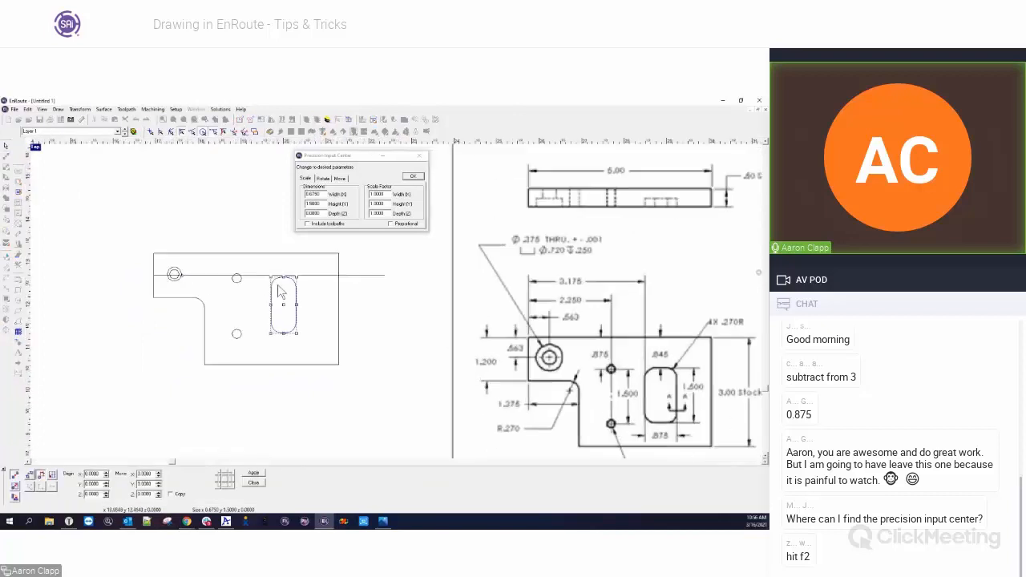
pyautogui.scroll(-3, 257, 243)
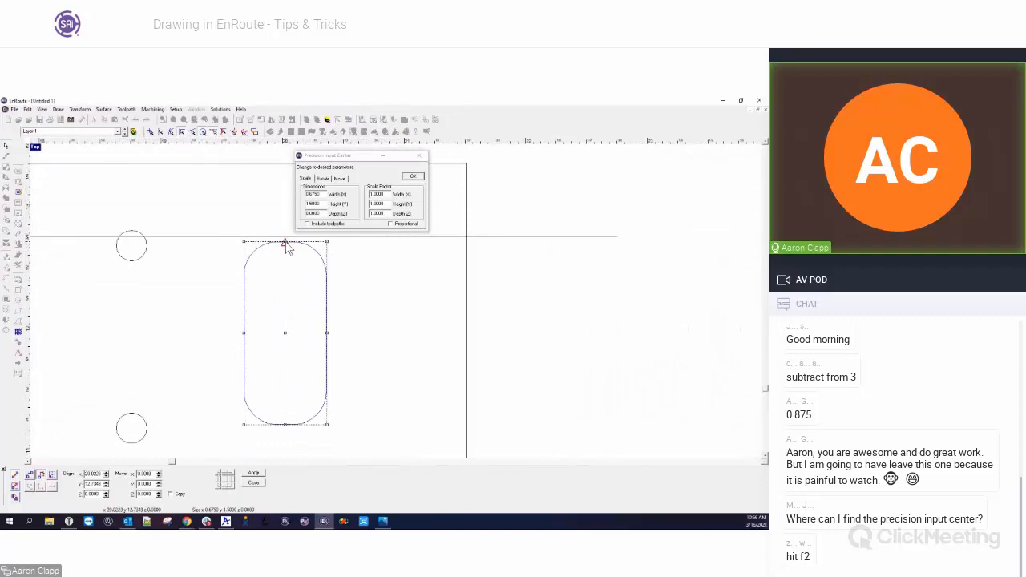
pyautogui.scroll(-2, 286, 267)
pyautogui.scroll(3, 289, 249)
pyautogui.scroll(2, 288, 249)
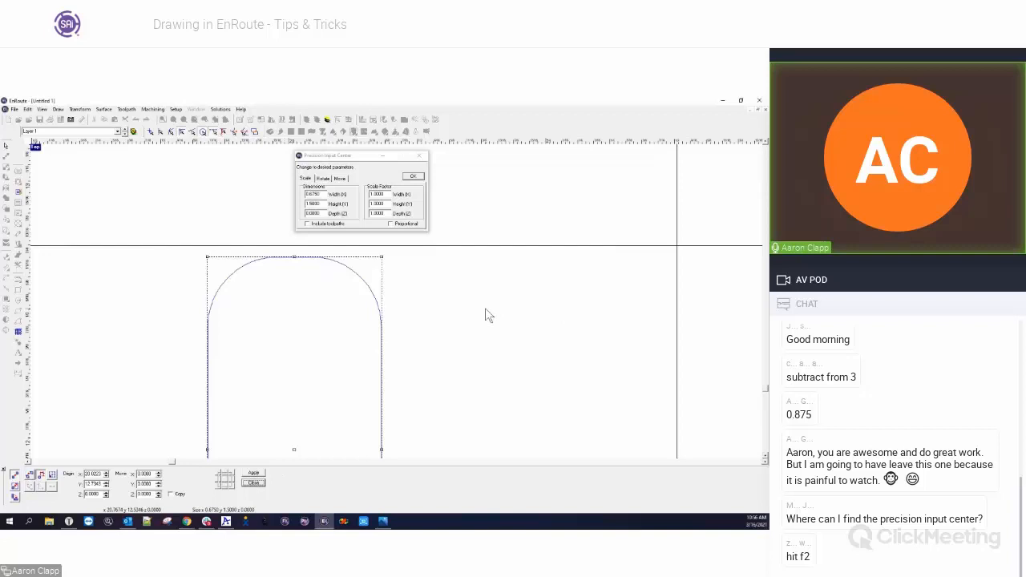
pyautogui.scroll(-3, 485, 314)
pyautogui.moveTo(456, 435); pyautogui.dragTo(456, 504)
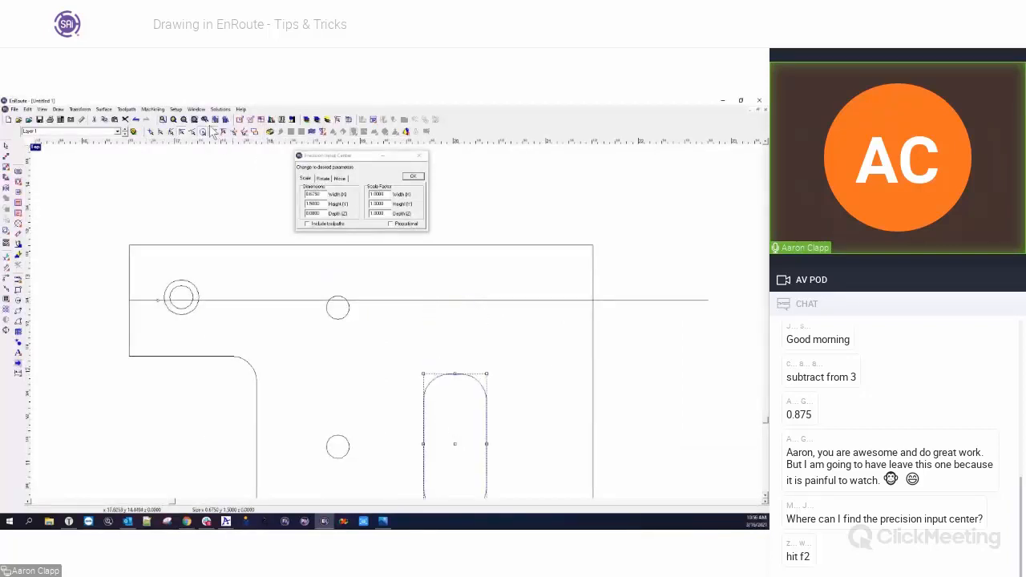
# Step: Move the slot straight up so the midpoint of its top edge snaps onto the horizontal construction line
pyautogui.scroll(-2, 360, 288)
pyautogui.scroll(1, 409, 357)
pyautogui.scroll(1, 409, 356)
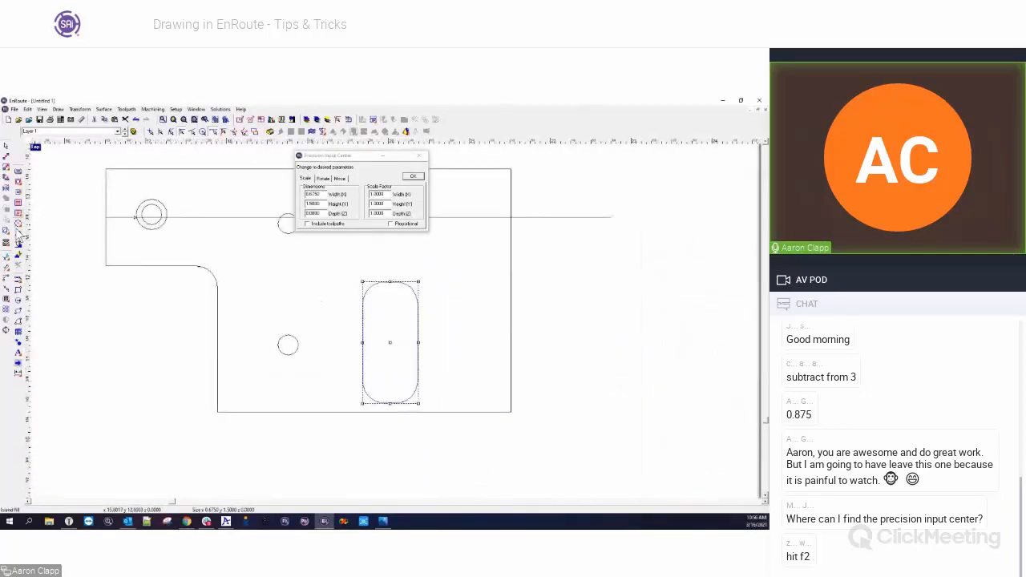
pyautogui.click(7, 157)
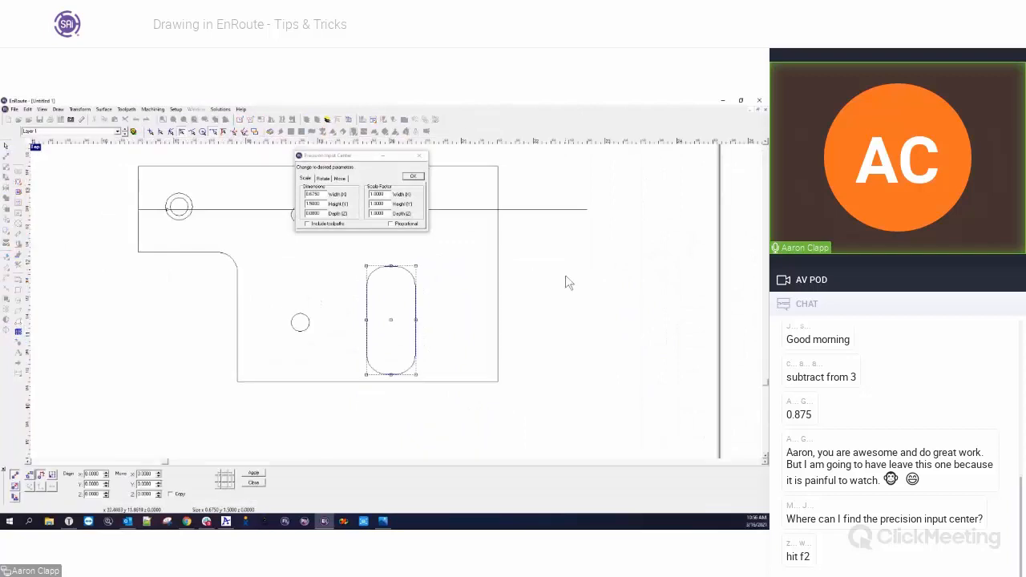
pyautogui.moveTo(373, 164); pyautogui.dragTo(630, 170)
pyautogui.moveTo(390, 266); pyautogui.dragTo(395, 211)
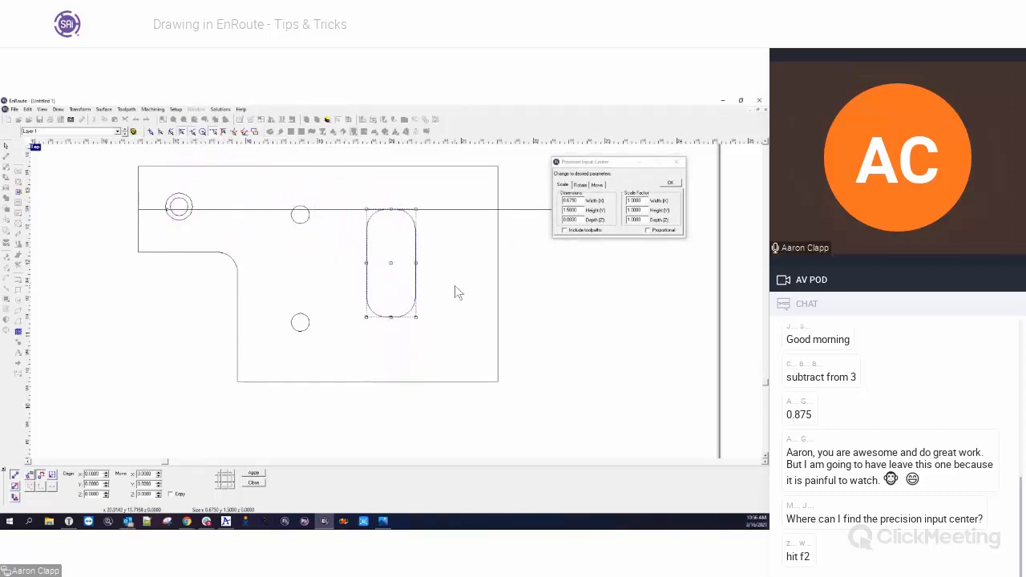
pyautogui.moveTo(446, 306)
pyautogui.mouseDown()
pyautogui.moveTo(332, 428)
pyautogui.moveTo(436, 317)
pyautogui.mouseUp()
pyautogui.click(369, 406)
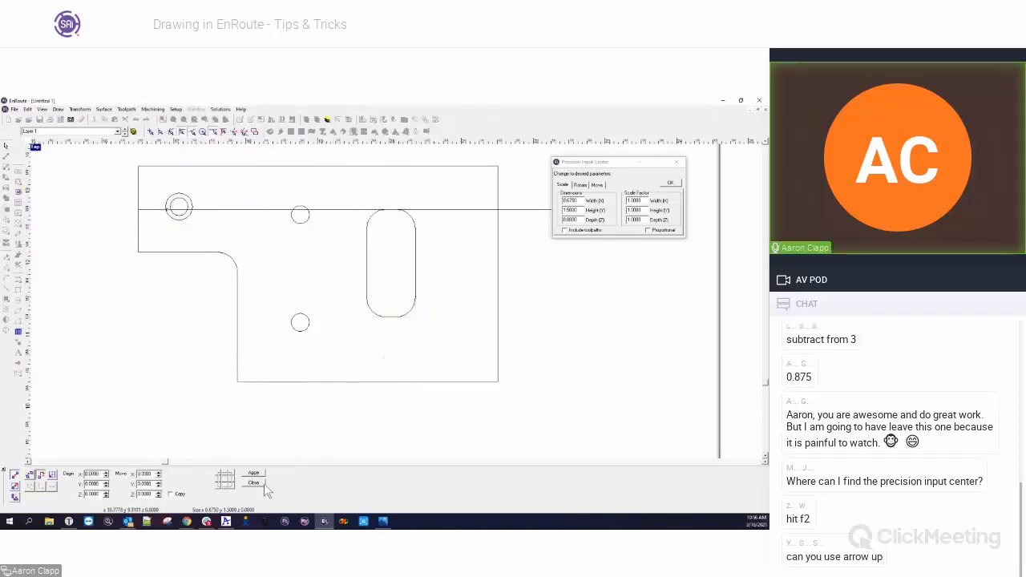
pyautogui.scroll(-2, 355, 361)
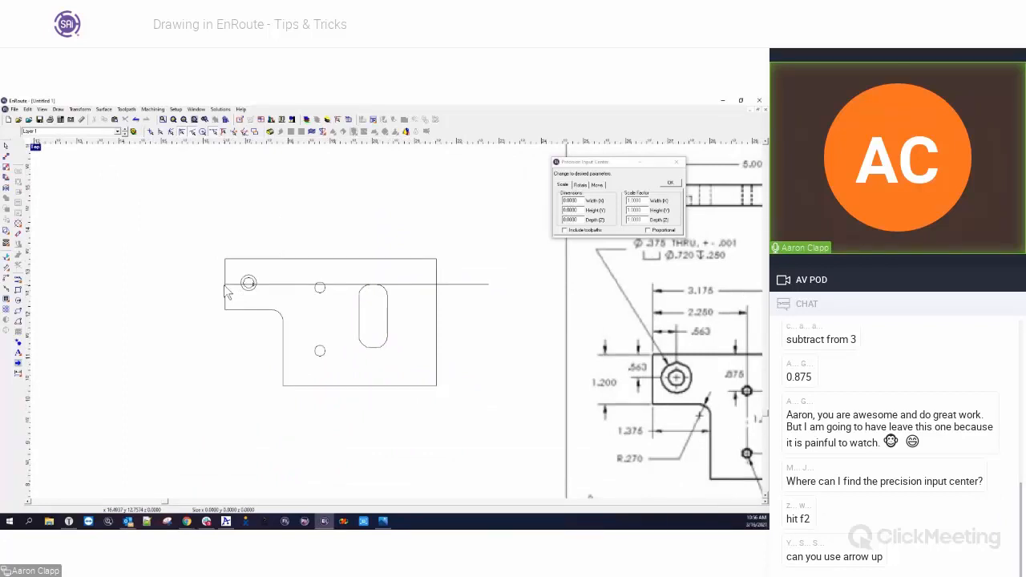
pyautogui.click(415, 288)
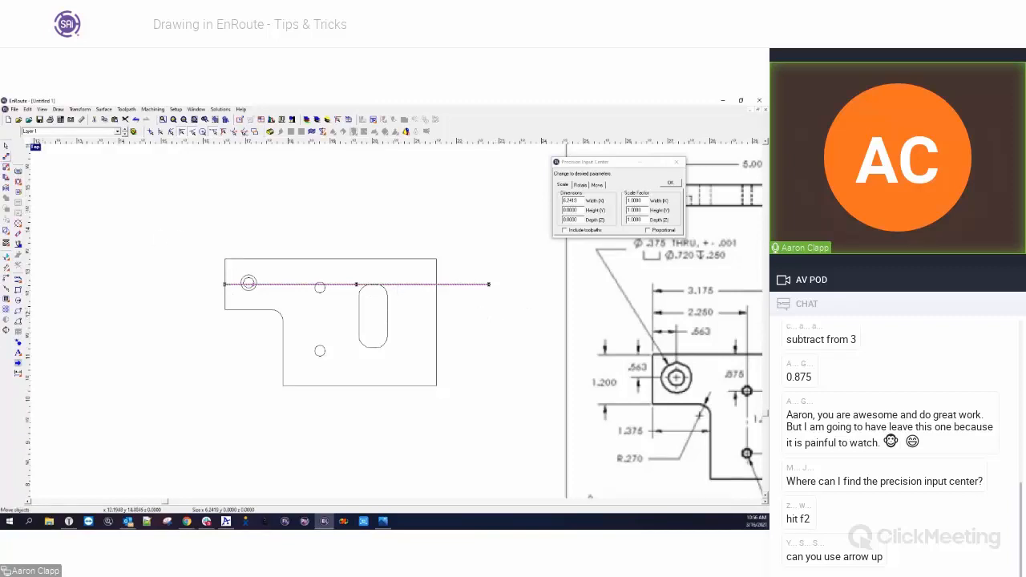
pyautogui.click(7, 157)
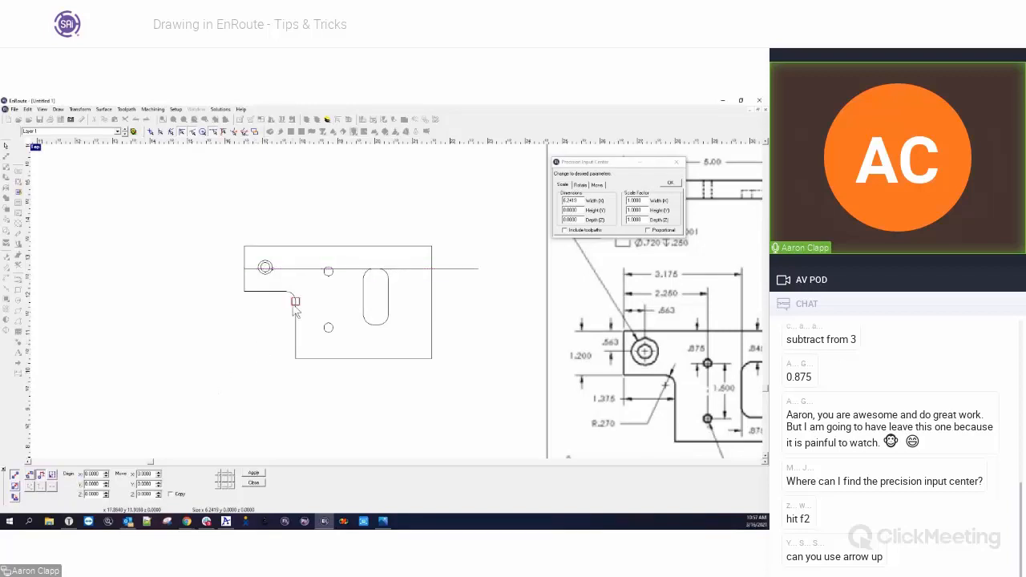
pyautogui.click(344, 239)
# Step: Try a corner-based move of the part outline, using its lower-left corner and its upper-right corner as the reference point
pyautogui.click(361, 261)
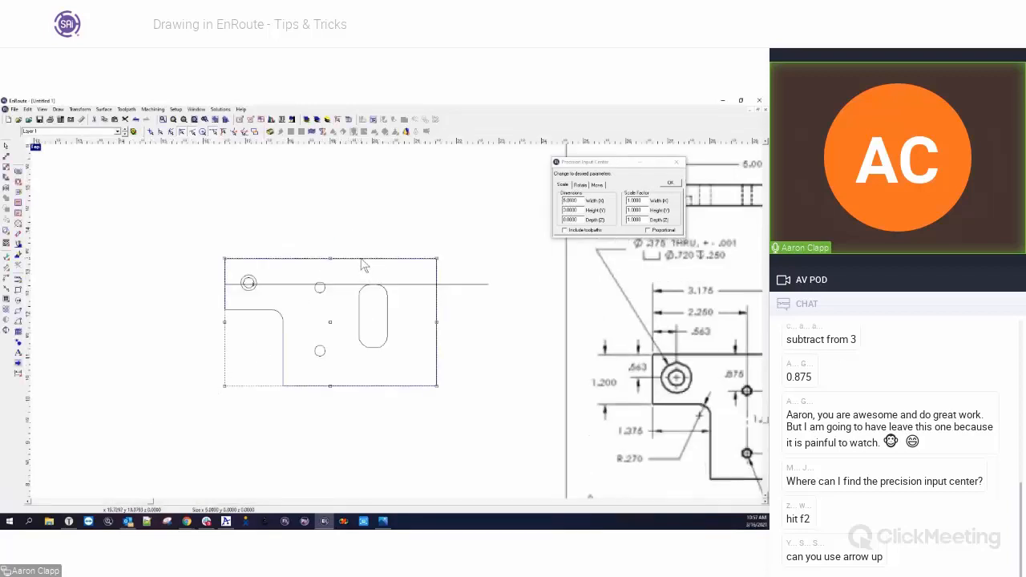
pyautogui.click(13, 165)
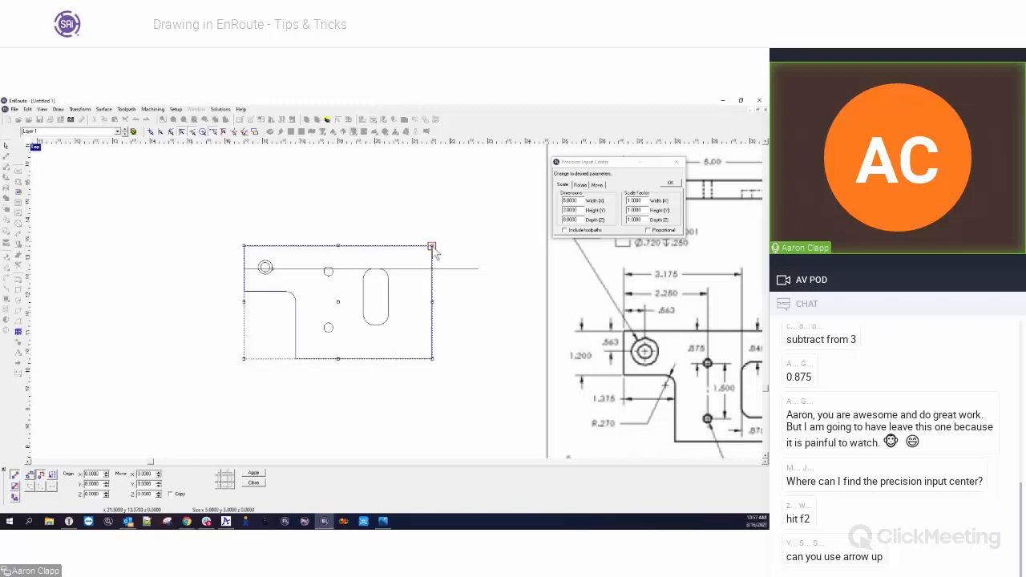
pyautogui.click(53, 475)
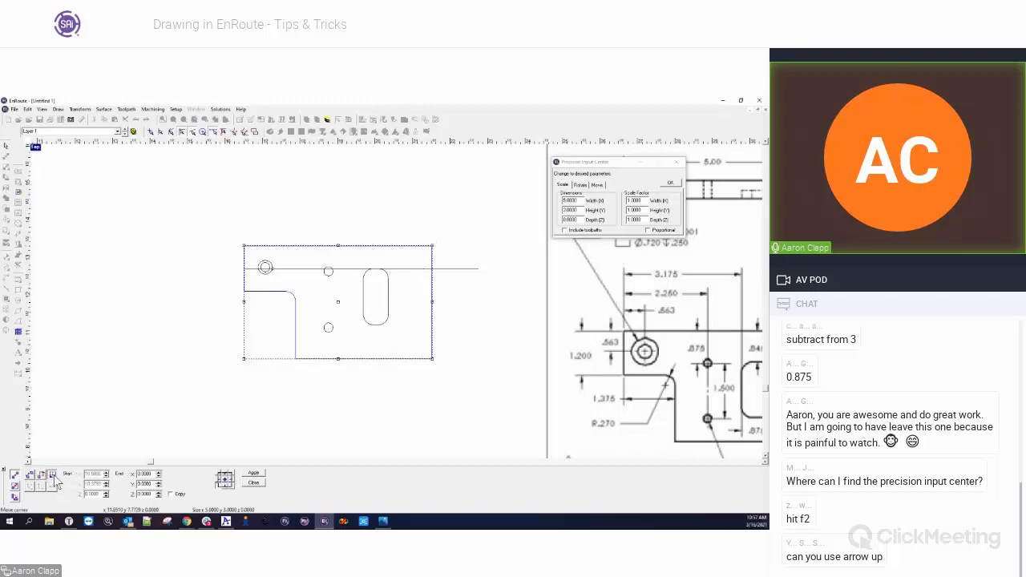
pyautogui.press('Escape')
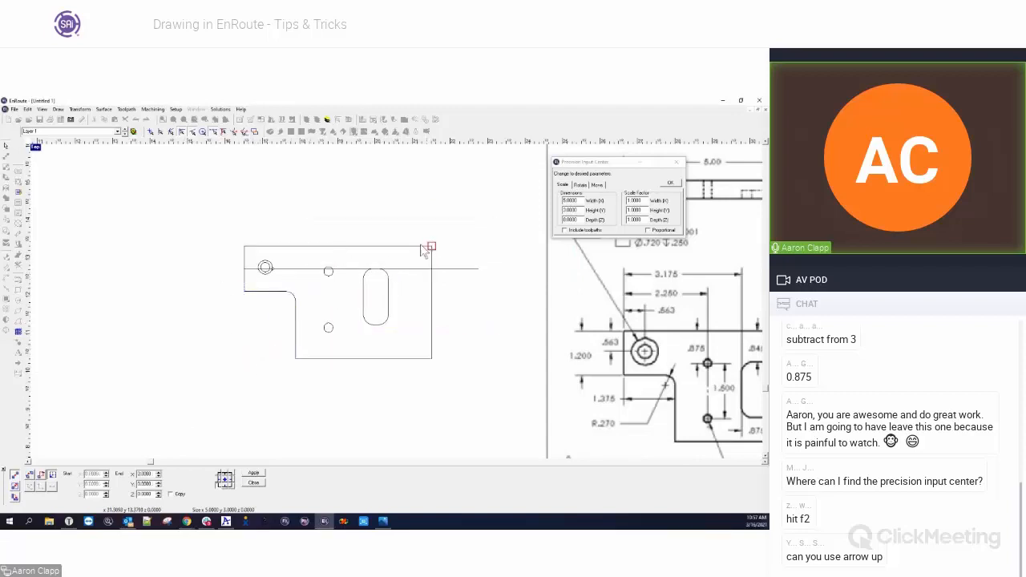
pyautogui.click(325, 255)
pyautogui.click(244, 359)
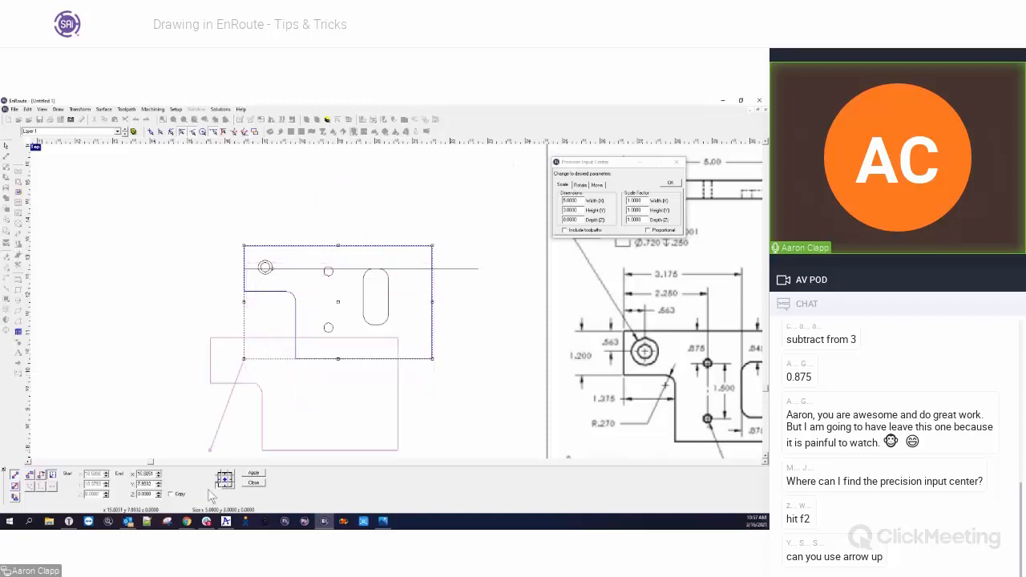
pyautogui.click(230, 473)
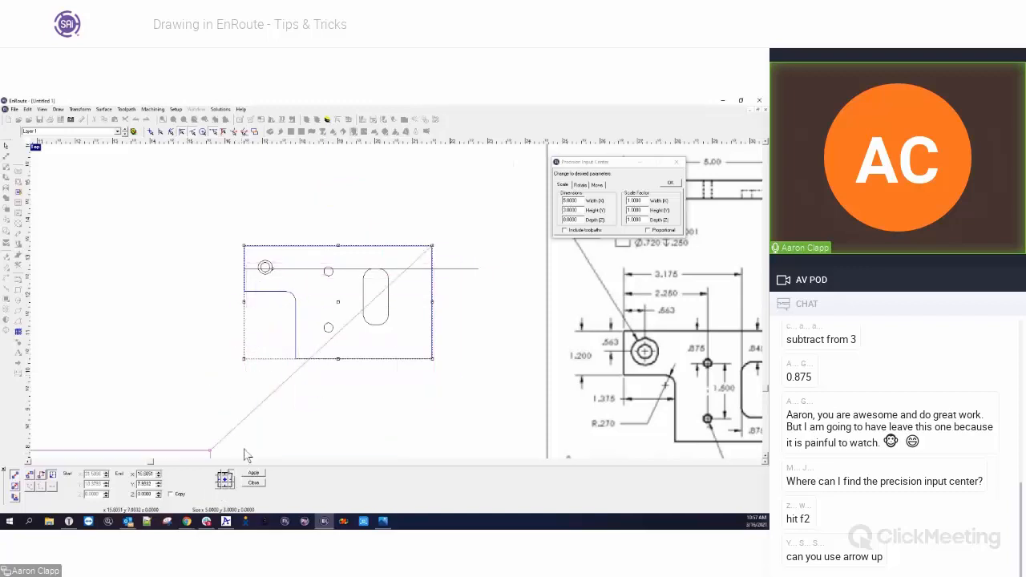
pyautogui.click(433, 252)
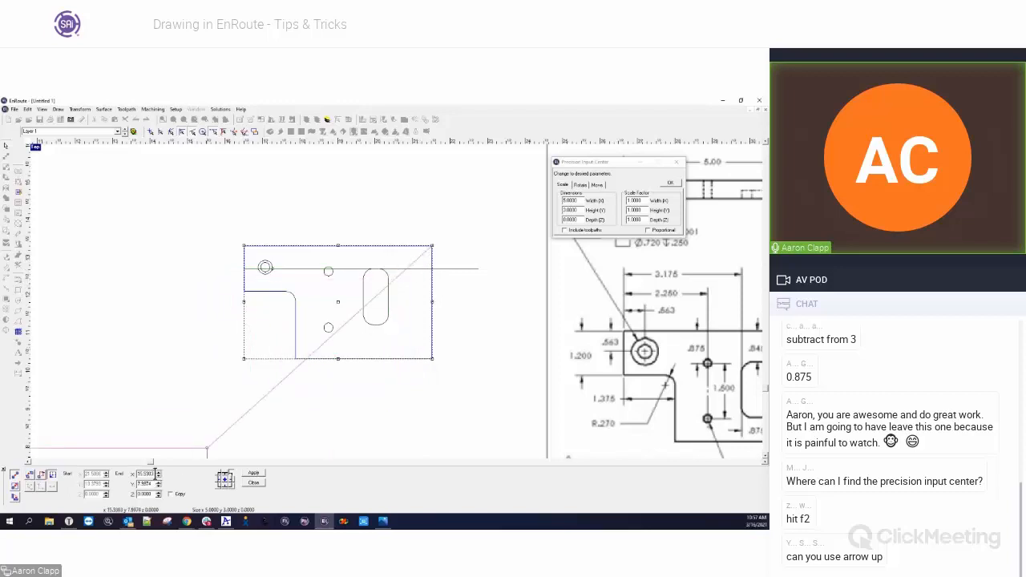
pyautogui.press('Escape')
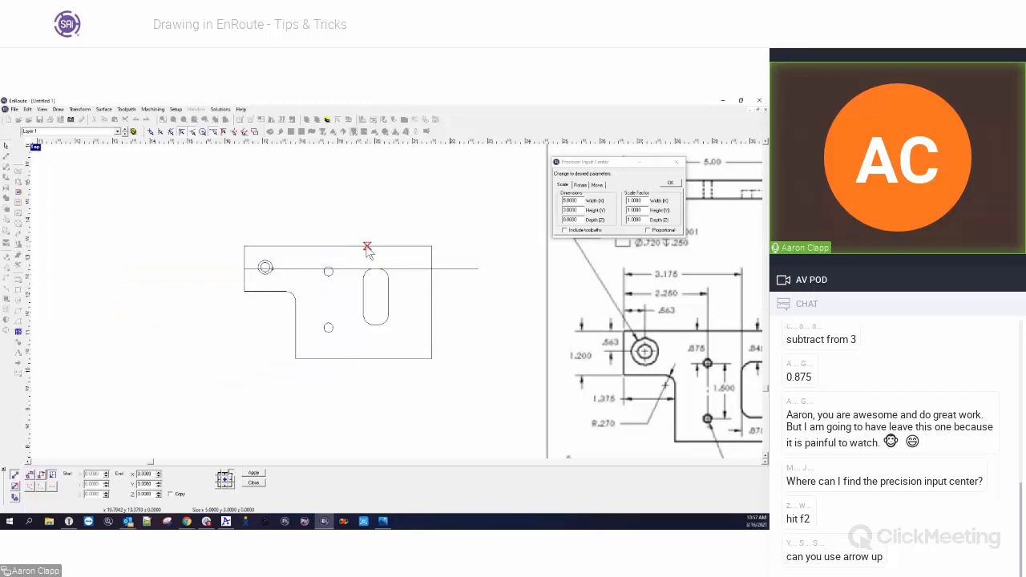
# Step: Move the part outline by its upper-right corner to end X 15.2417 and end Y 9.8793, calculated as 13.3793-3.5
pyautogui.click(313, 288)
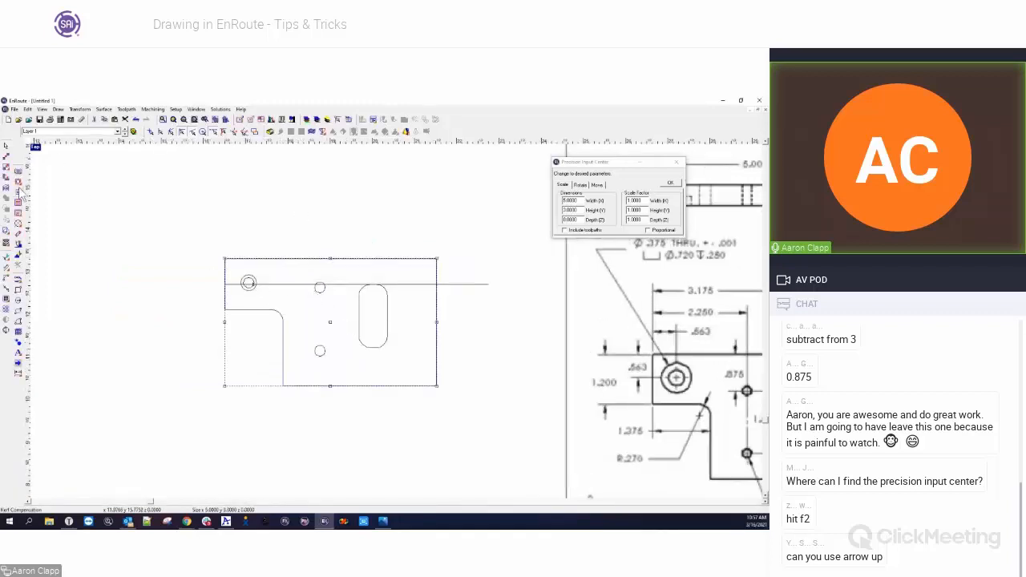
pyautogui.click(10, 165)
pyautogui.click(31, 475)
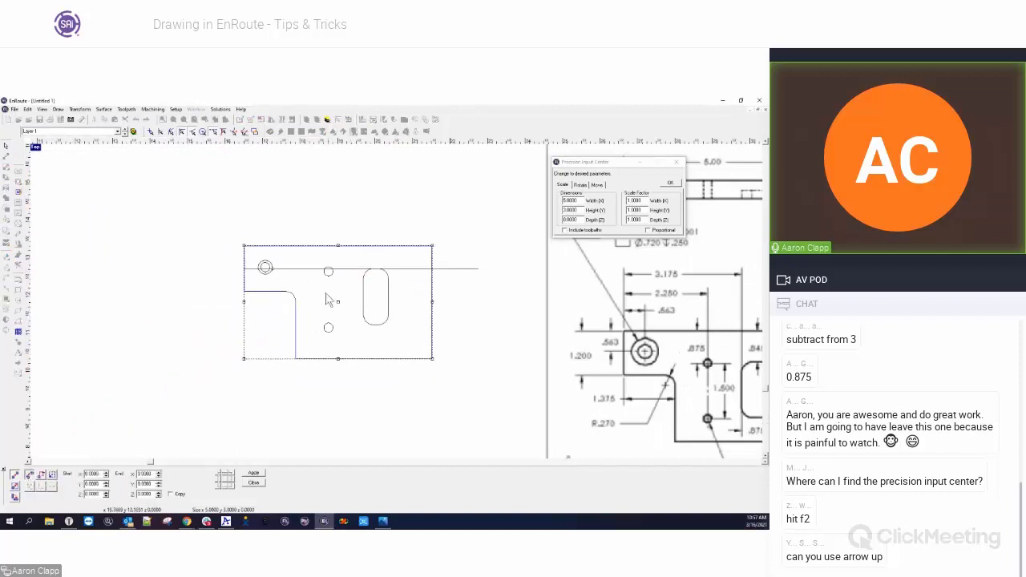
pyautogui.click(433, 251)
pyautogui.doubleClick(146, 474)
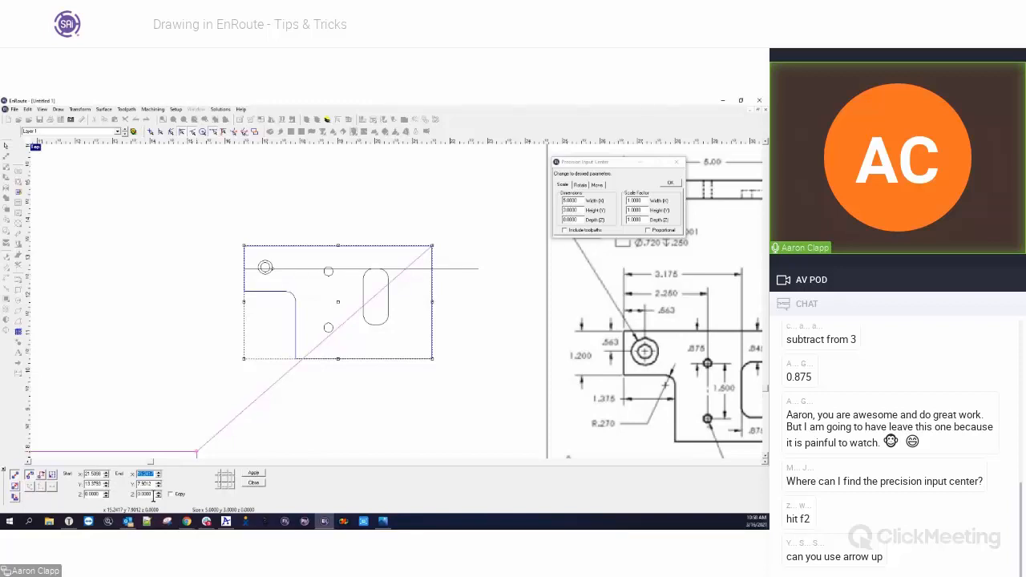
pyautogui.press('Tab')
pyautogui.write('13')
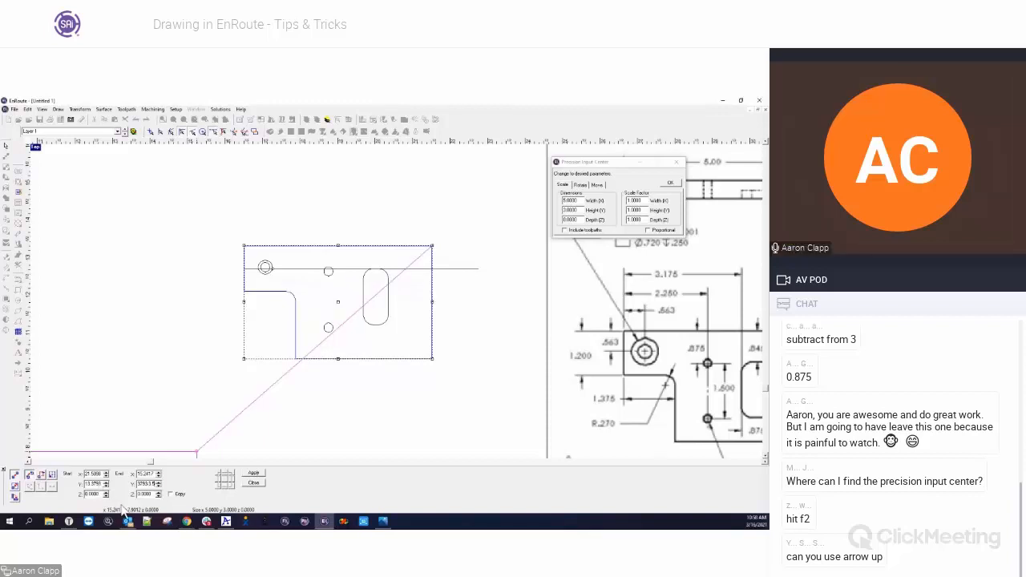
pyautogui.press('Tab')
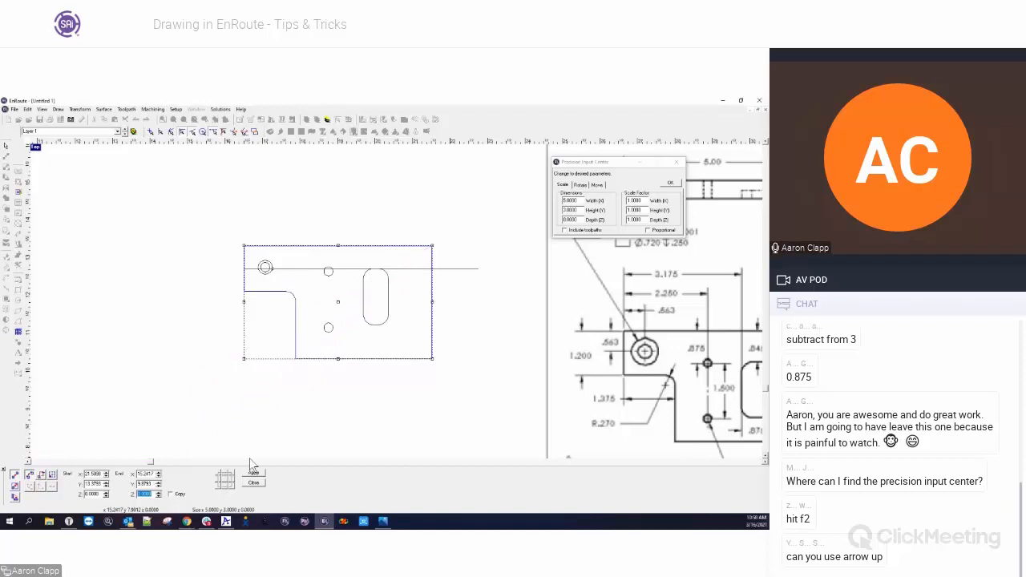
pyautogui.click(254, 481)
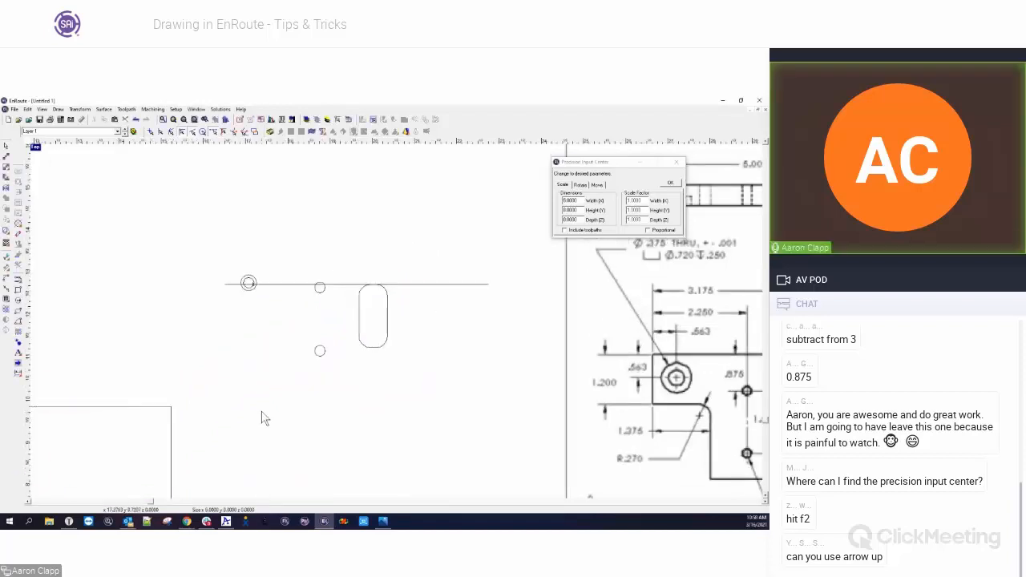
pyautogui.scroll(-1, 264, 407)
pyautogui.scroll(-2, 265, 407)
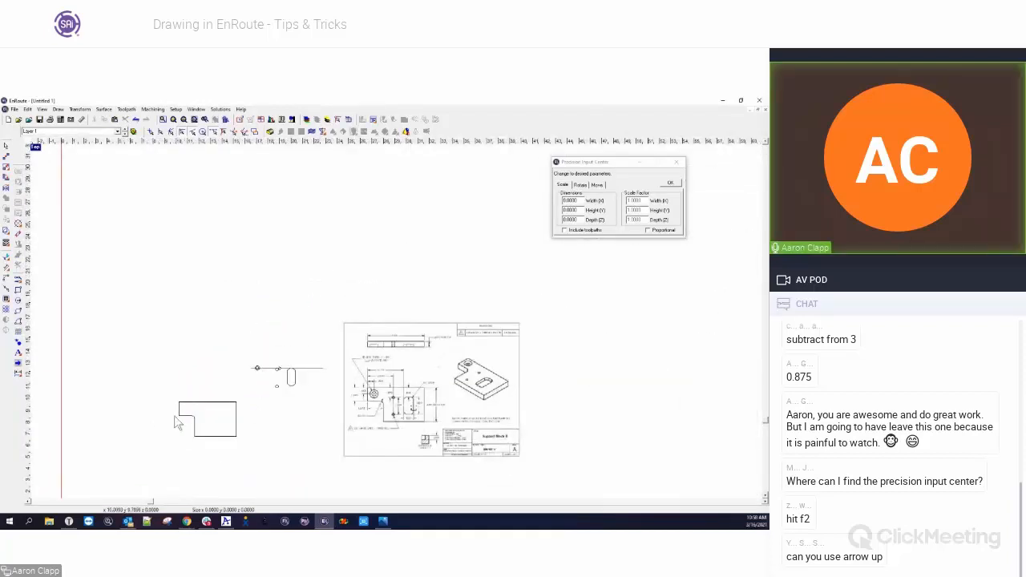
pyautogui.scroll(3, 175, 465)
# Step: Try moving the outline freehand back over the slot and holes, and undo the outline moves
pyautogui.moveTo(167, 321); pyautogui.dragTo(337, 457)
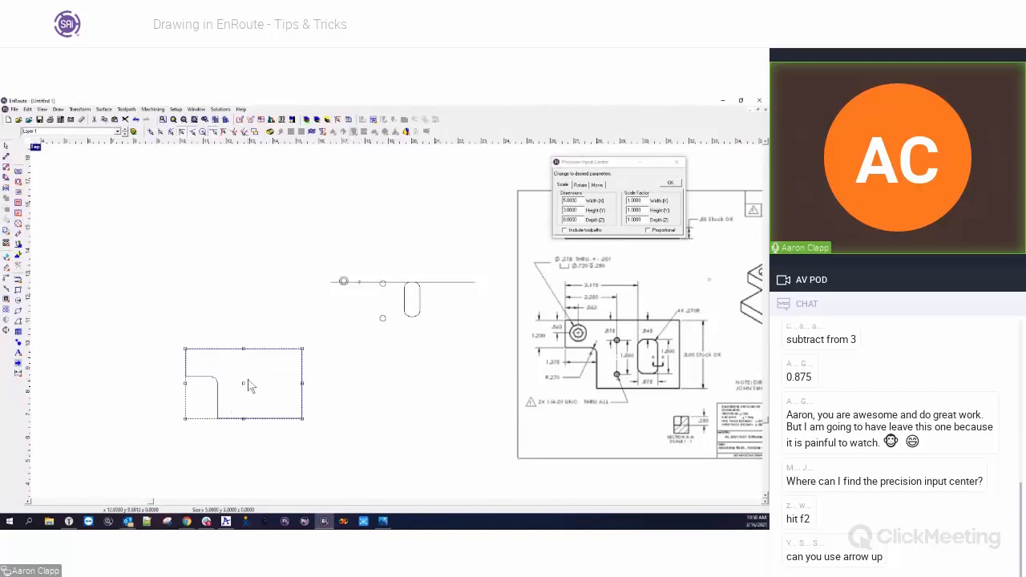
pyautogui.click(389, 319)
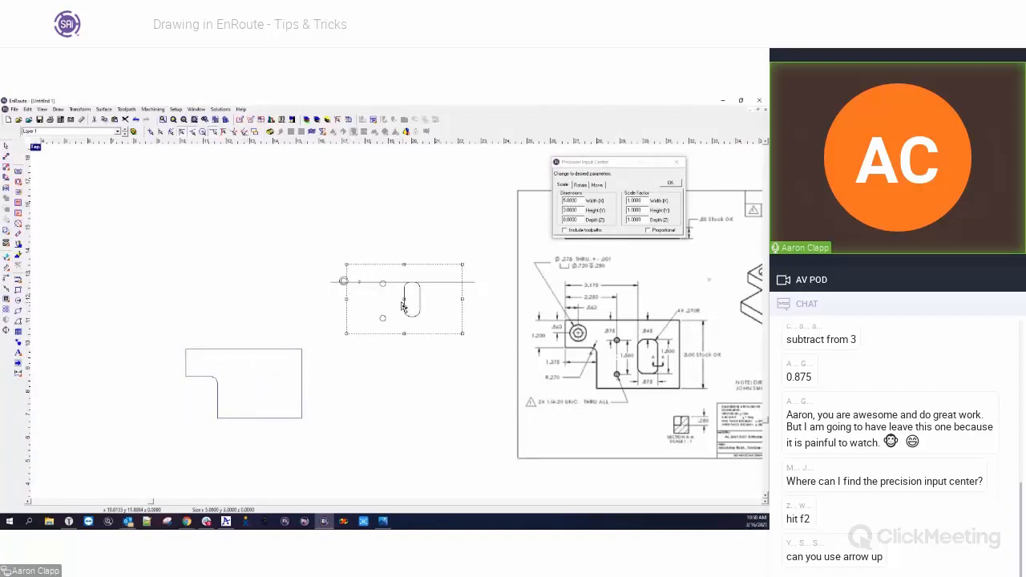
pyautogui.hotkey('ctrl', 'z')
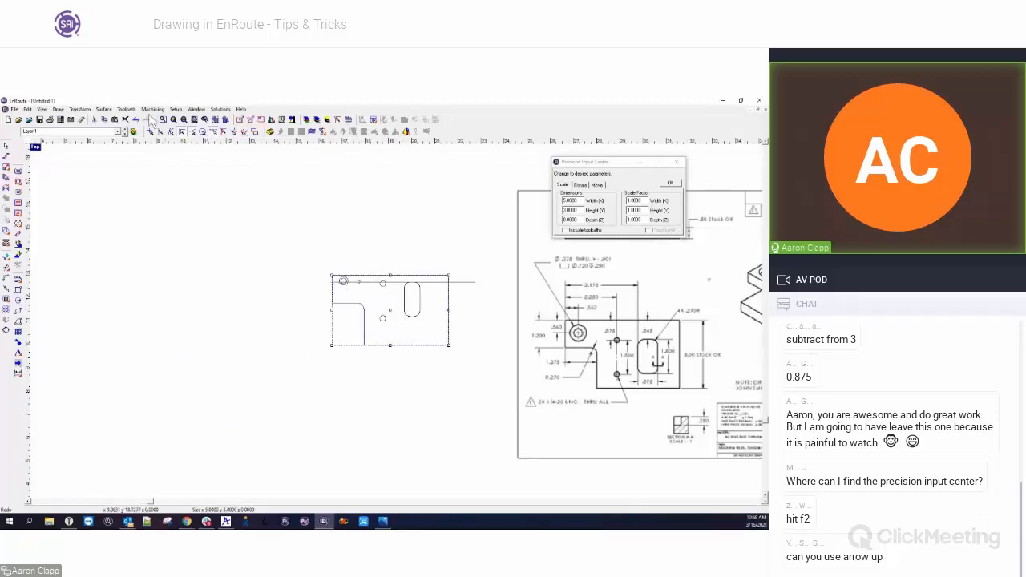
# Step: Increase the bump increment in the general preferences
pyautogui.click(175, 109)
pyautogui.click(193, 159)
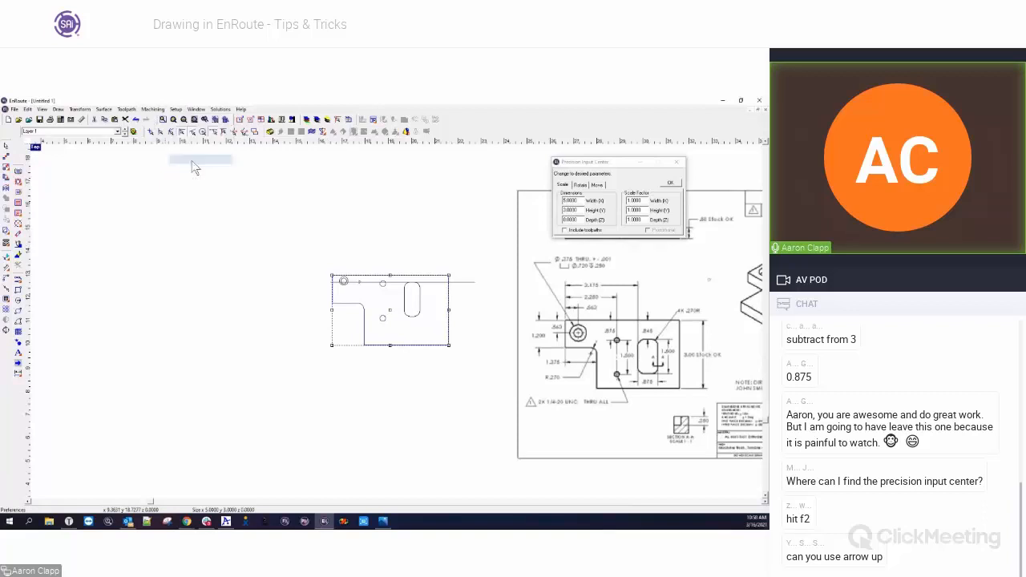
pyautogui.moveTo(358, 240); pyautogui.dragTo(354, 238)
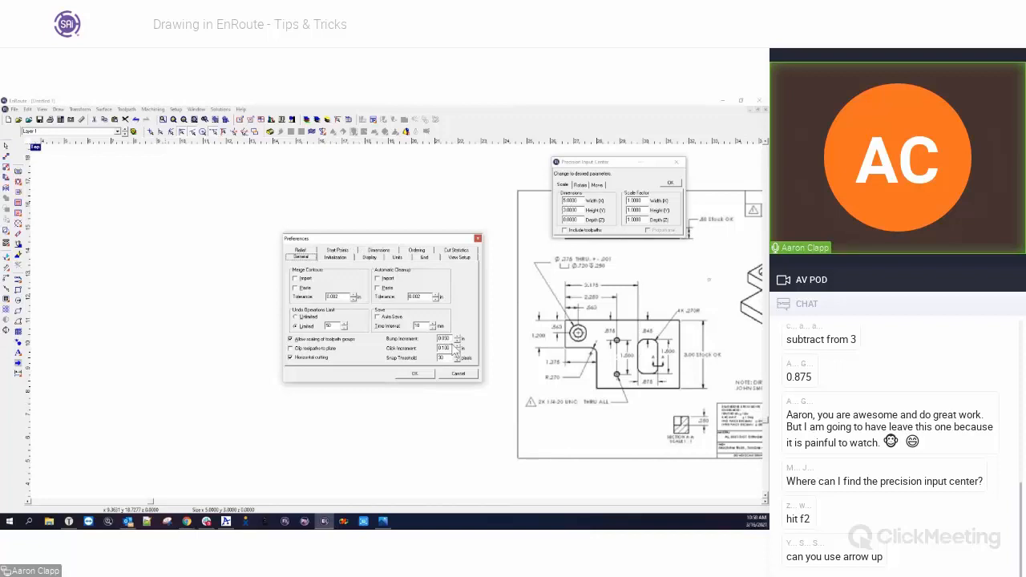
pyautogui.doubleClick(445, 338)
pyautogui.doubleClick(443, 339)
pyautogui.press('Up')
pyautogui.press('Up')
pyautogui.click(414, 374)
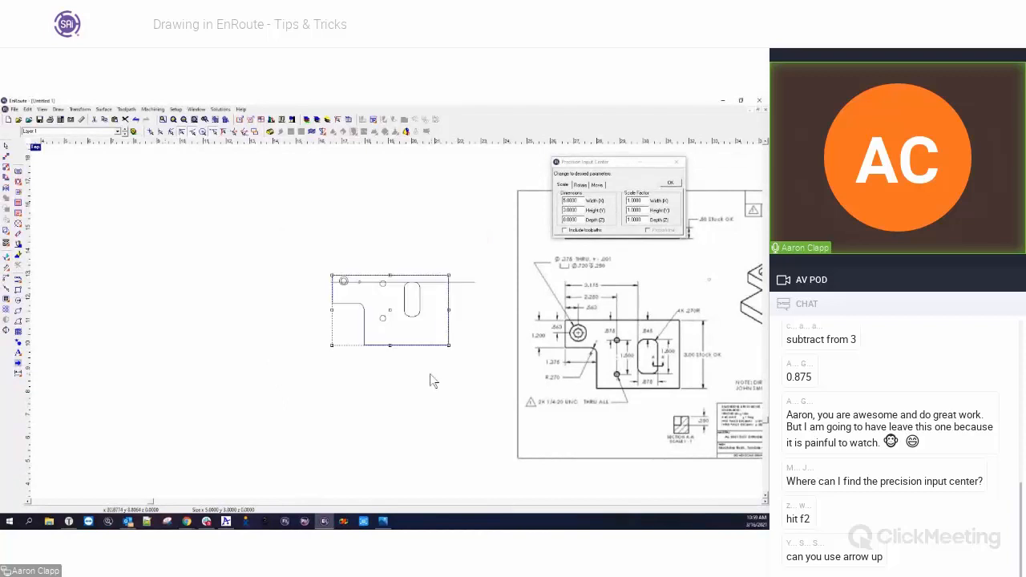
# Step: Nudge the part outline left by four bump increments and deselect it
pyautogui.press('Left')
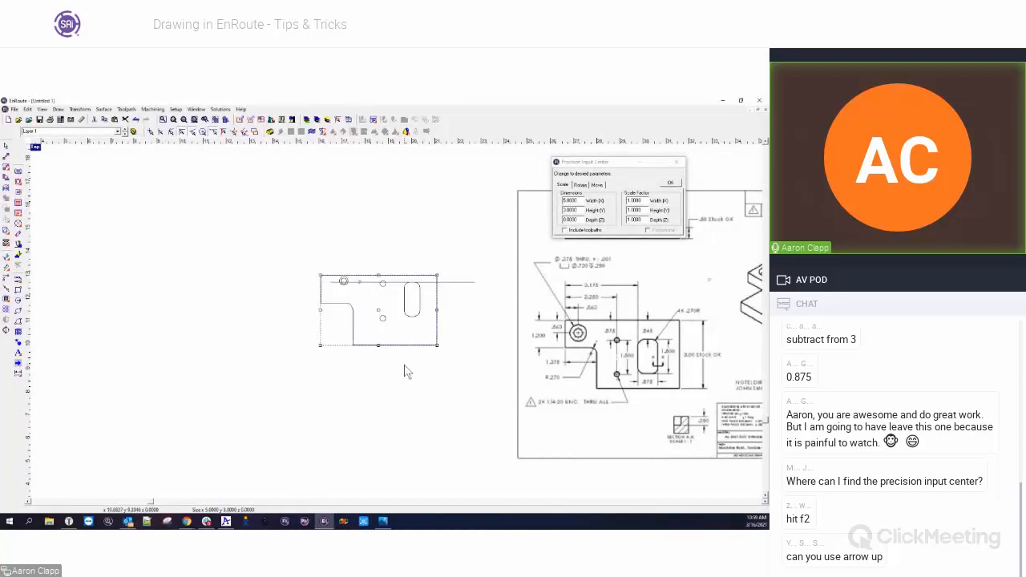
pyautogui.press('Left')
pyautogui.press('Left')
pyautogui.press('Left')
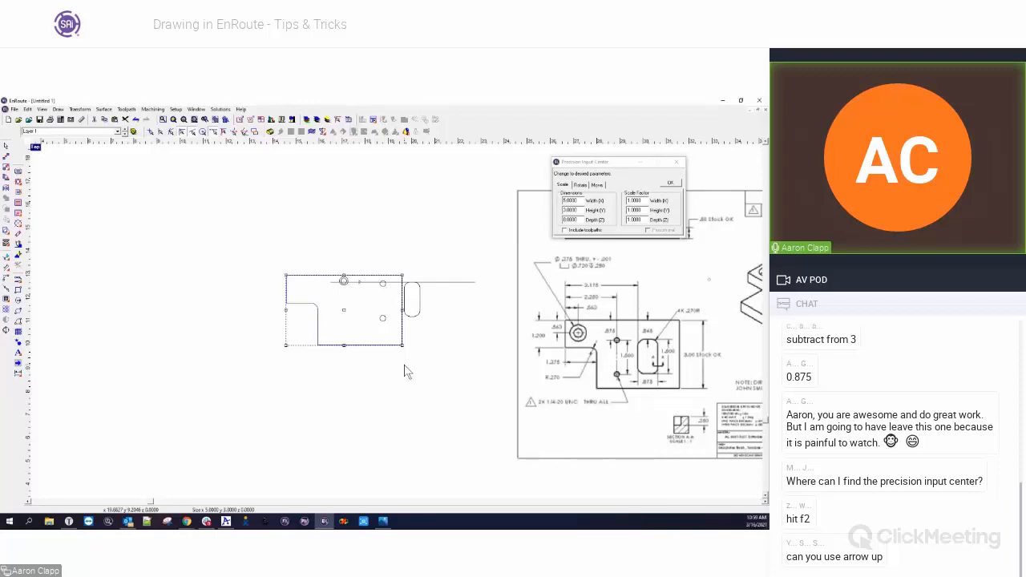
pyautogui.click(344, 234)
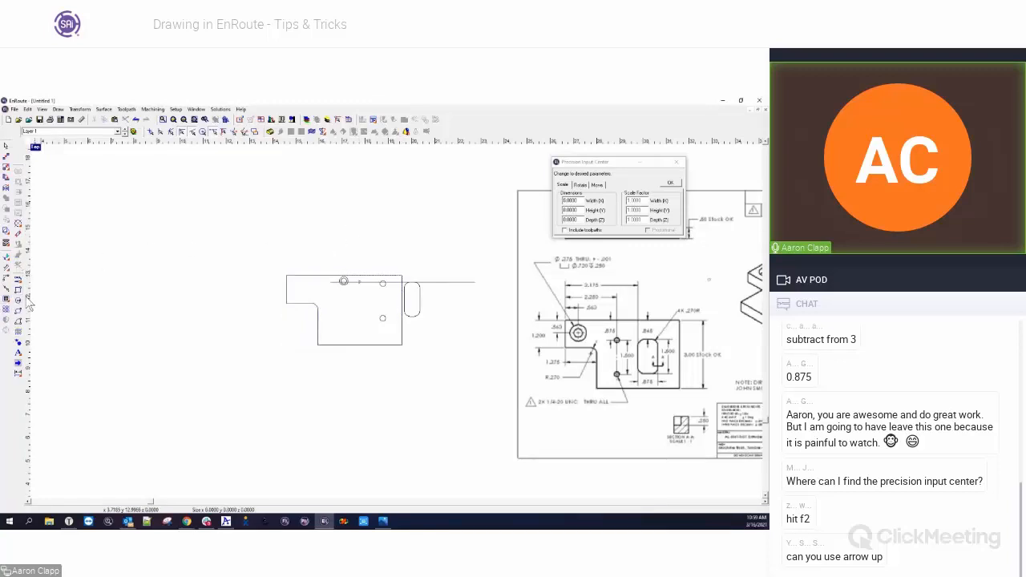
# Step: Set the bump increment to 0.050 in the general preferences
pyautogui.click(176, 109)
pyautogui.click(183, 159)
pyautogui.doubleClick(446, 341)
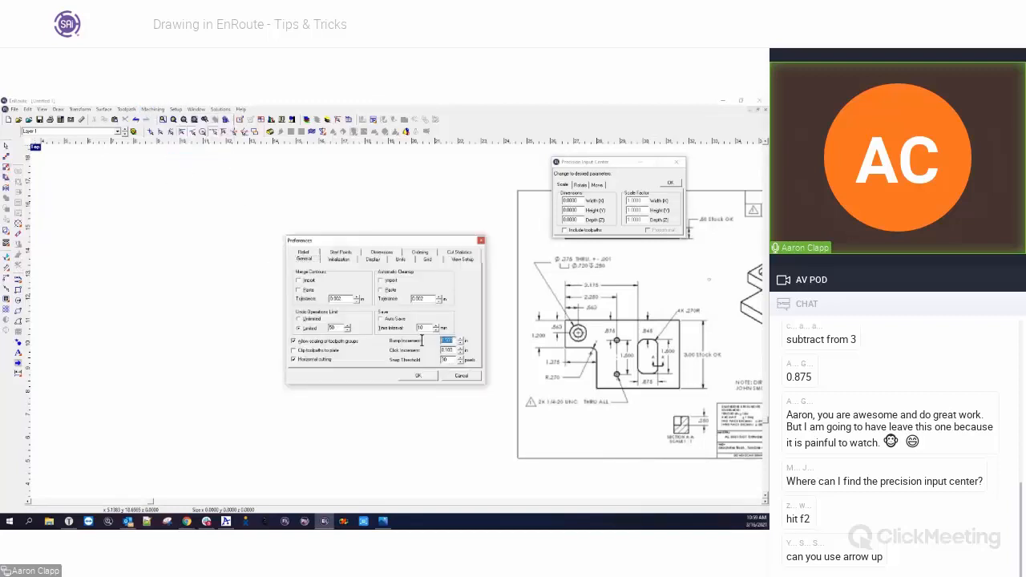
pyautogui.write('0.050')
pyautogui.press('Tab')
pyautogui.click(422, 376)
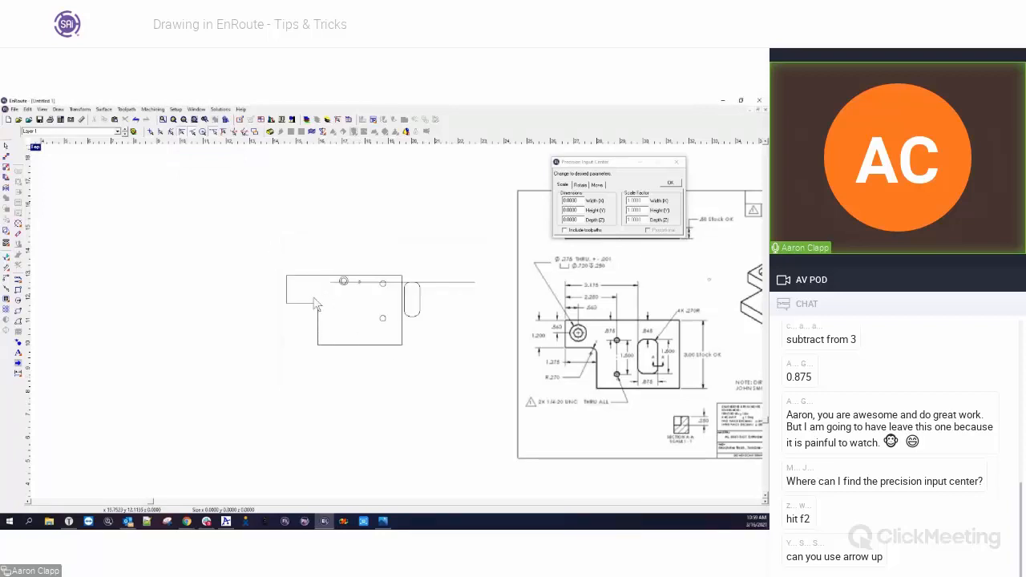
# Step: Move the part outline freehand to the right and slightly up so it surrounds the slot again, and deselect it
pyautogui.click(385, 315)
pyautogui.moveTo(385, 314); pyautogui.dragTo(445, 303)
pyautogui.click(329, 360)
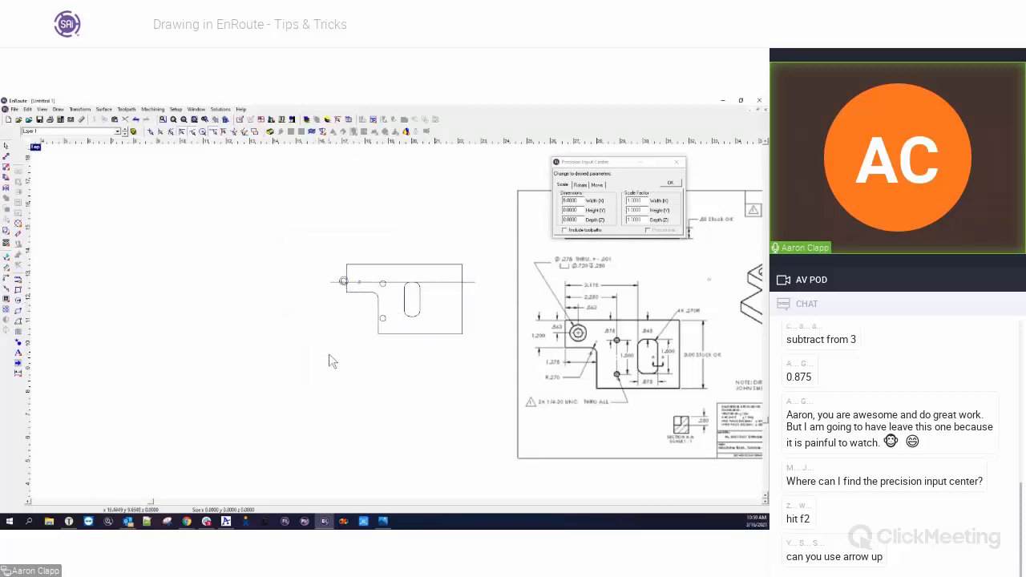
pyautogui.rightClick(328, 353)
pyautogui.click(316, 345)
# Step: Examine the arc tool's construction modes and its radius, start angle and sweep angle settings without drawing an arc
pyautogui.click(18, 321)
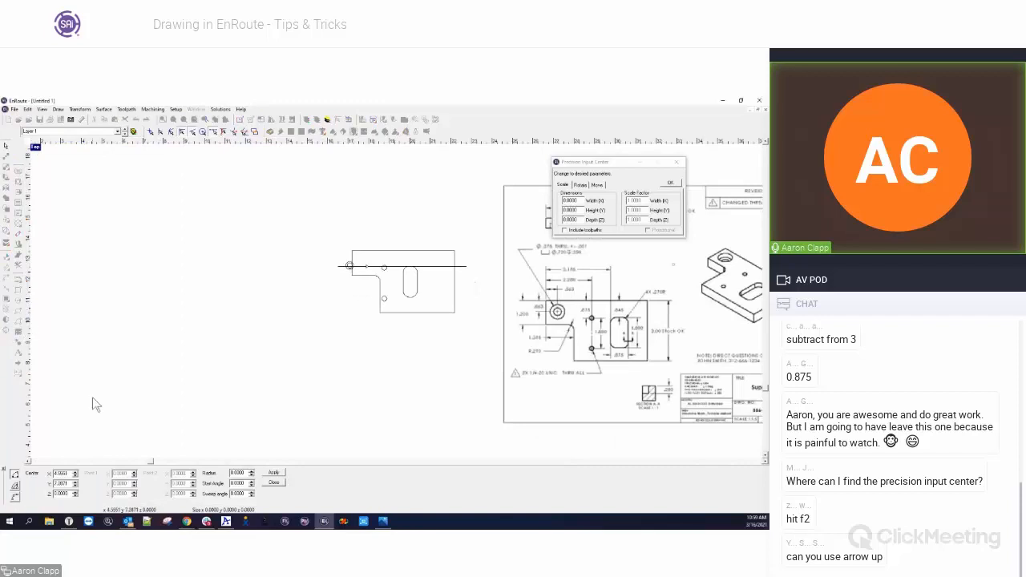
pyautogui.click(15, 485)
pyautogui.click(14, 473)
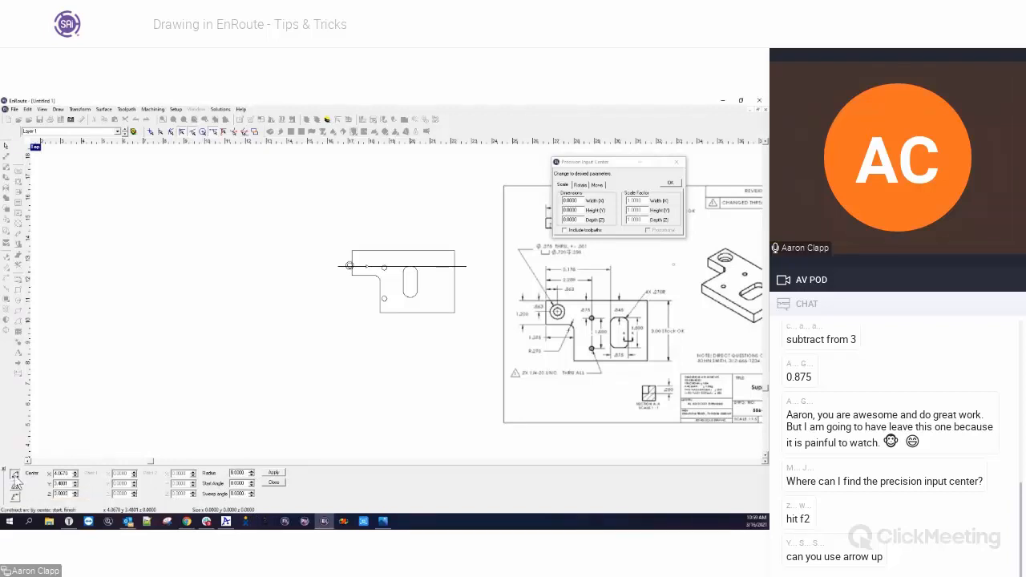
pyautogui.doubleClick(237, 473)
pyautogui.click(245, 483)
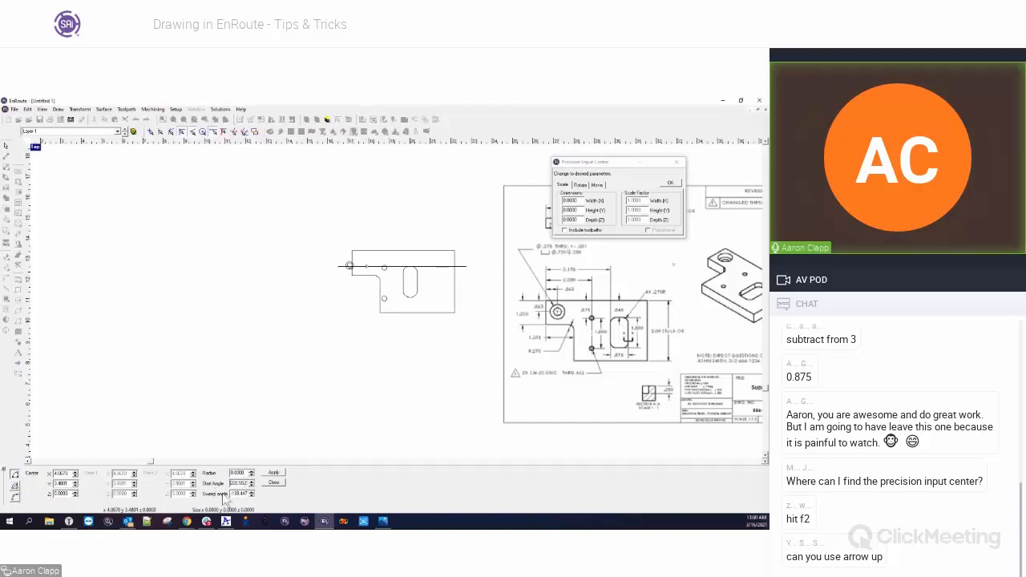
pyautogui.click(271, 483)
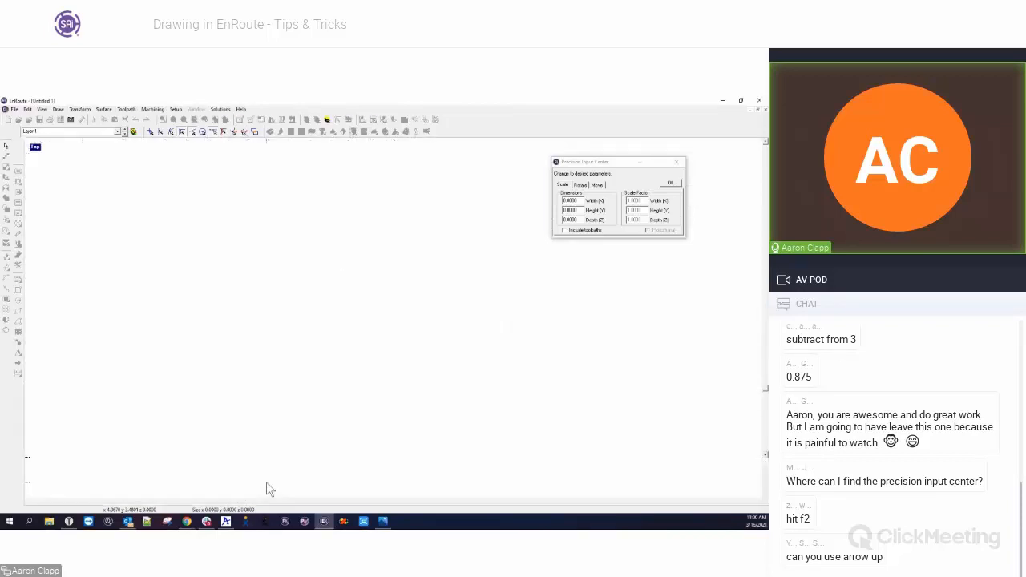
pyautogui.rightClick(137, 340)
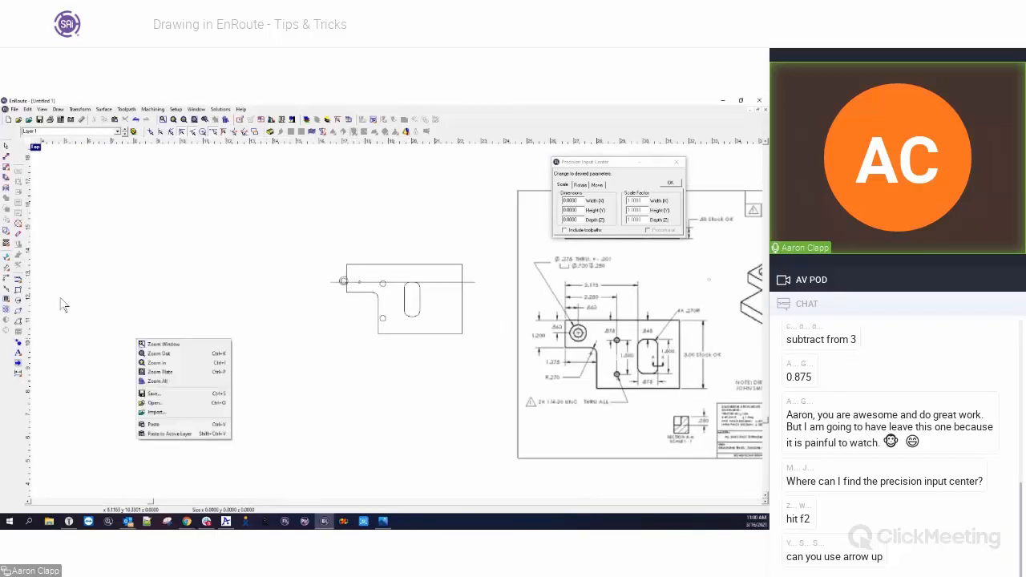
# Step: Begin a polyarc with an arc segment beside the outline and try its direction, arc center, radius and angle constraints
pyautogui.click(20, 283)
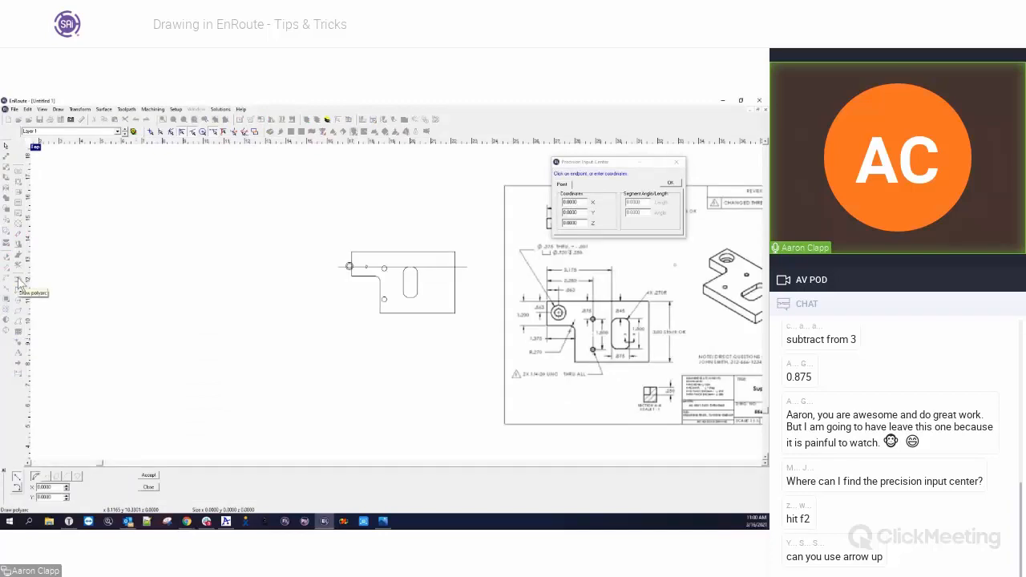
pyautogui.click(17, 485)
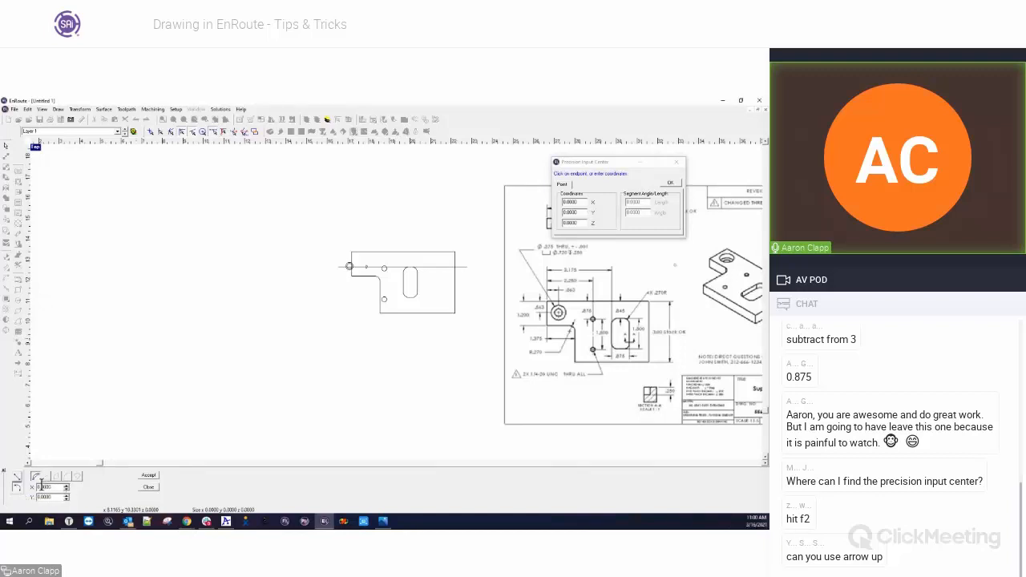
pyautogui.click(290, 281)
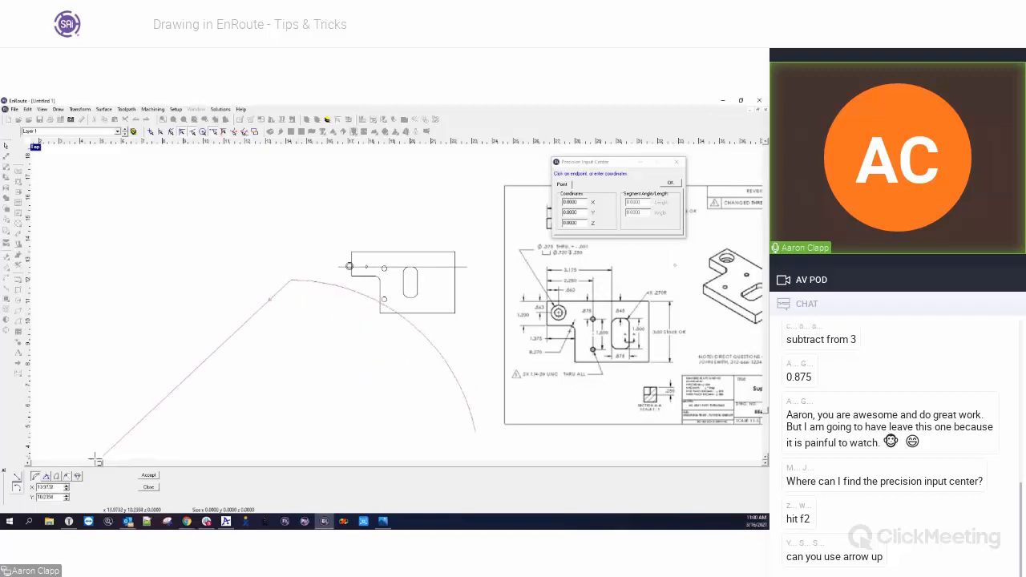
pyautogui.click(46, 476)
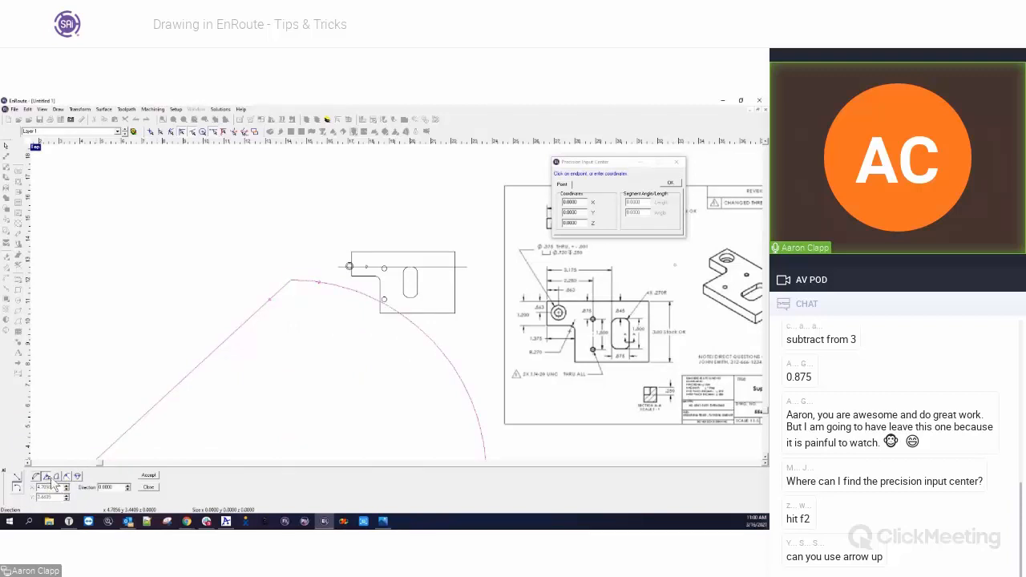
pyautogui.click(58, 481)
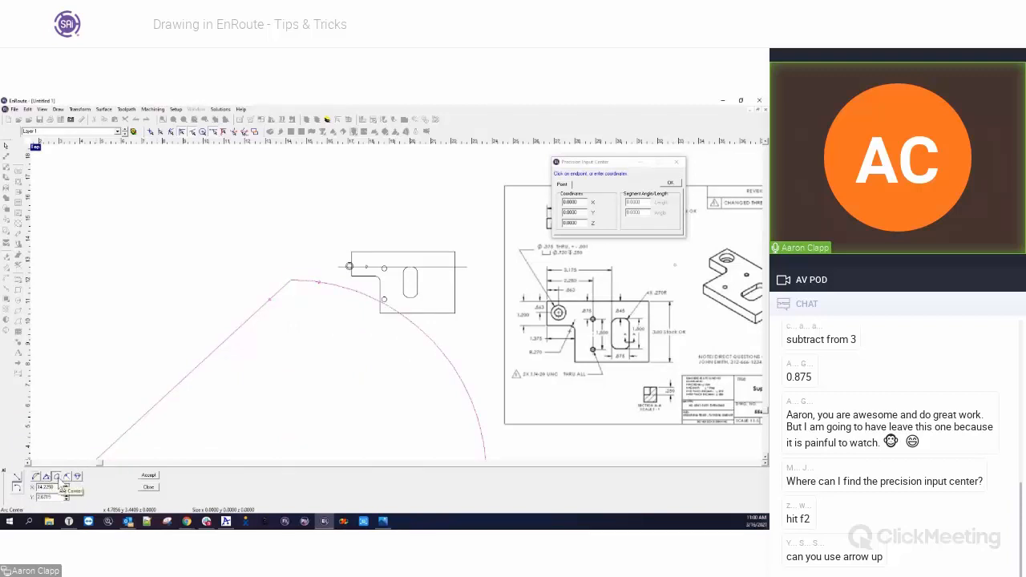
pyautogui.click(78, 478)
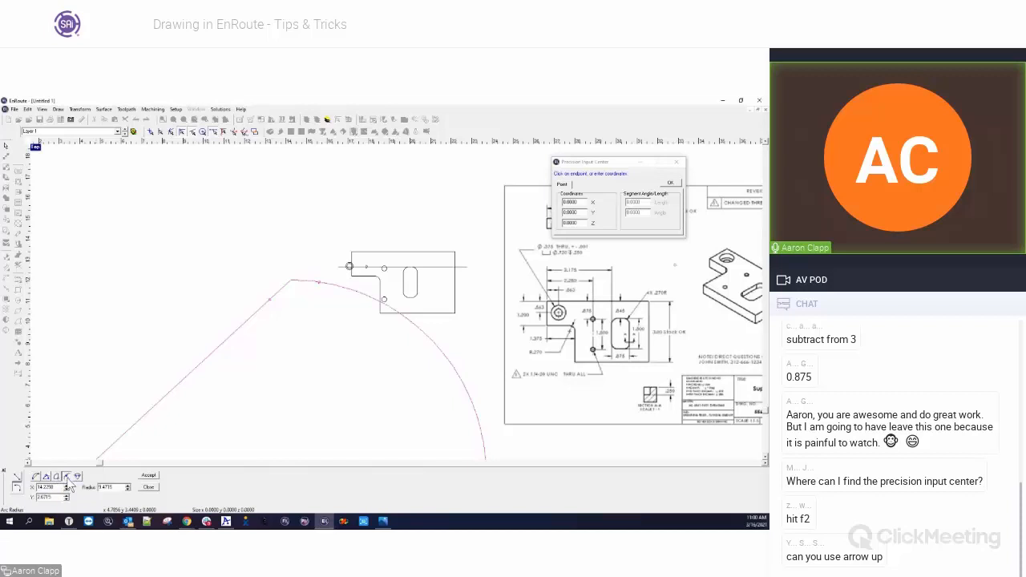
pyautogui.click(78, 479)
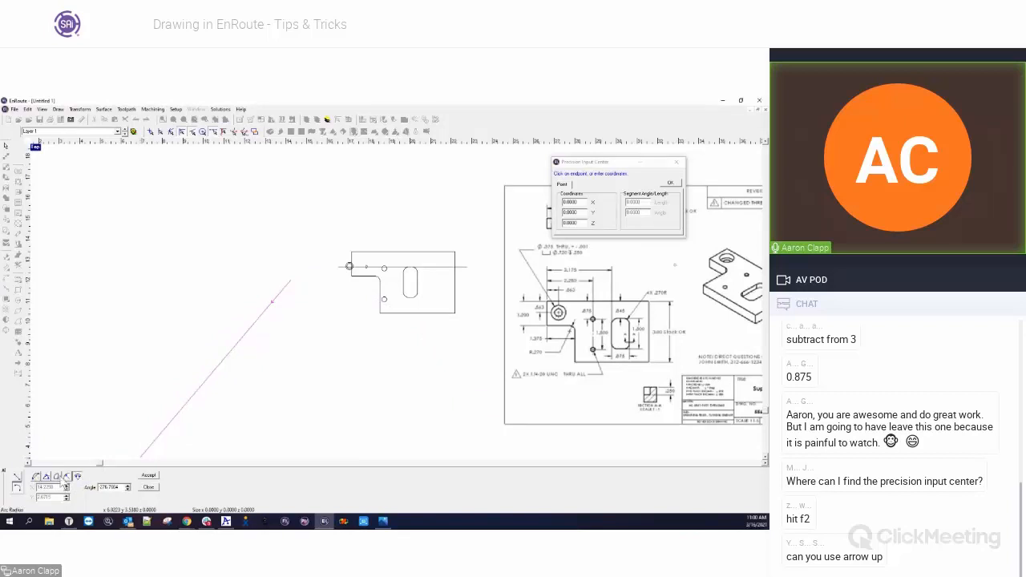
pyautogui.click(149, 488)
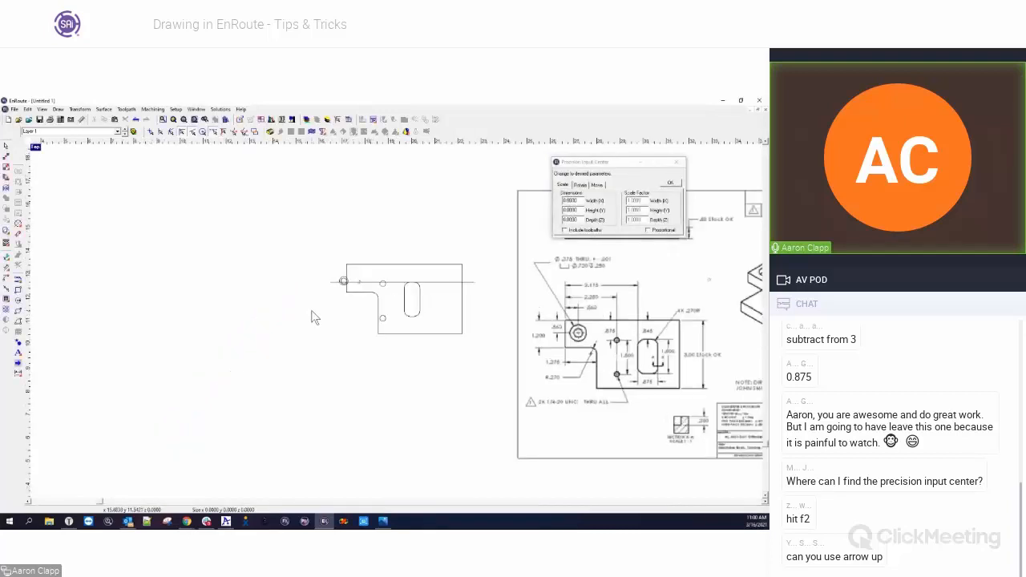
# Step: Reposition the Precision Input Center slightly up and to the left over the drawing area
pyautogui.scroll(-3, 304, 320)
pyautogui.scroll(2, 301, 300)
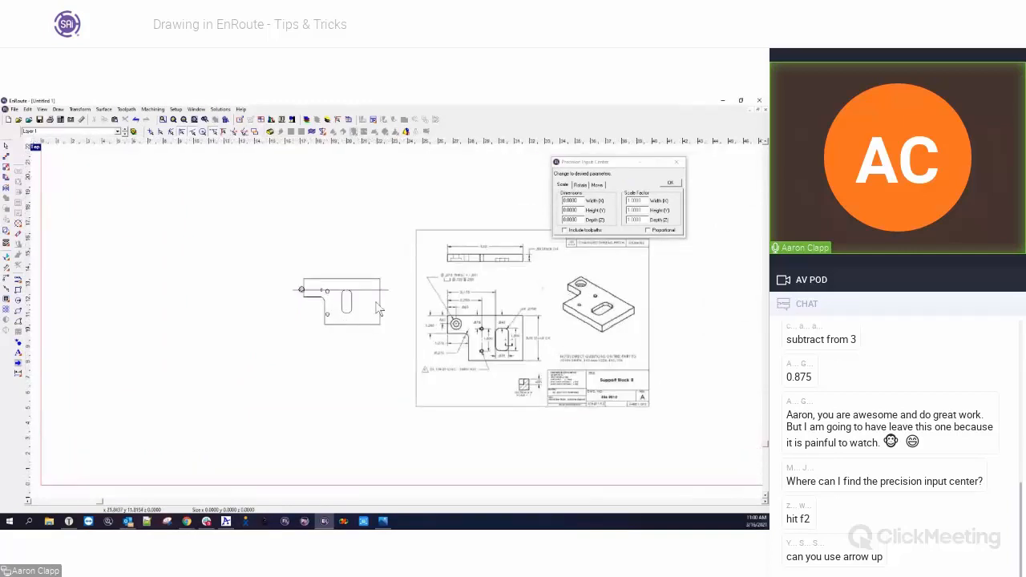
pyautogui.moveTo(597, 167); pyautogui.dragTo(570, 157)
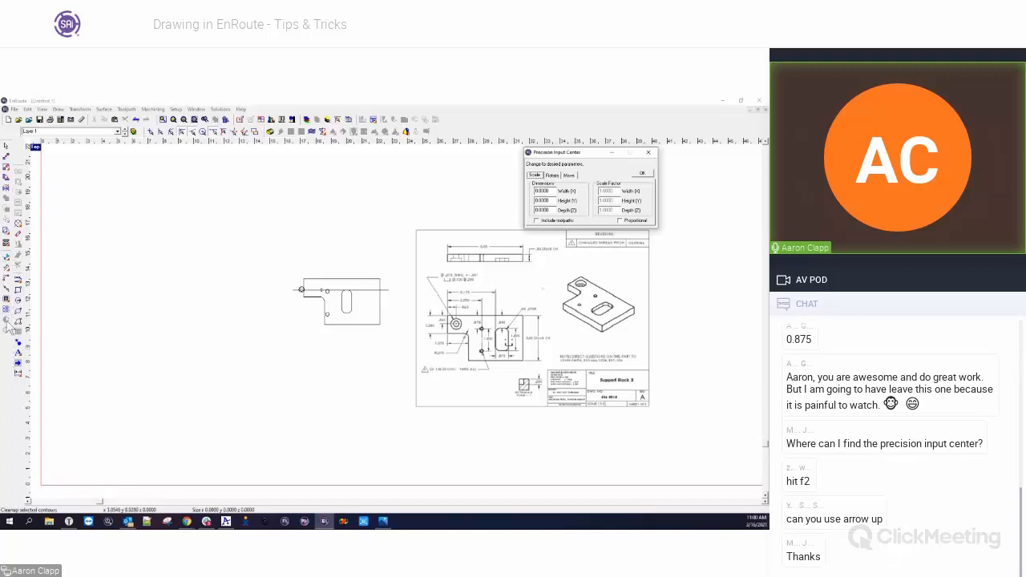
# Step: Examine the transform tool's Point 1, Point 2 and Copy settings without applying them, and select and deselect the part geometry
pyautogui.click(10, 200)
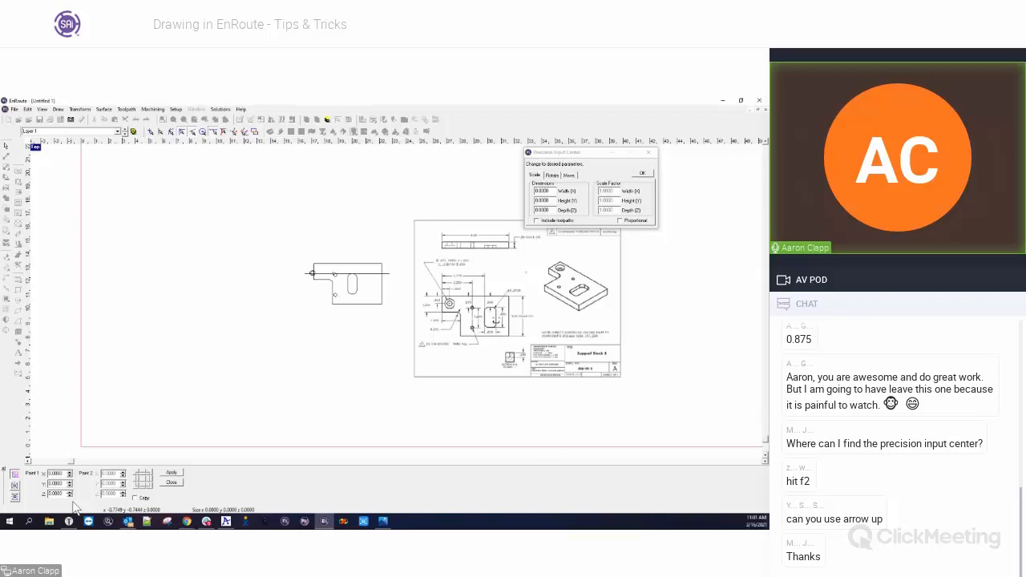
pyautogui.click(172, 482)
pyautogui.moveTo(256, 230); pyautogui.dragTo(395, 349)
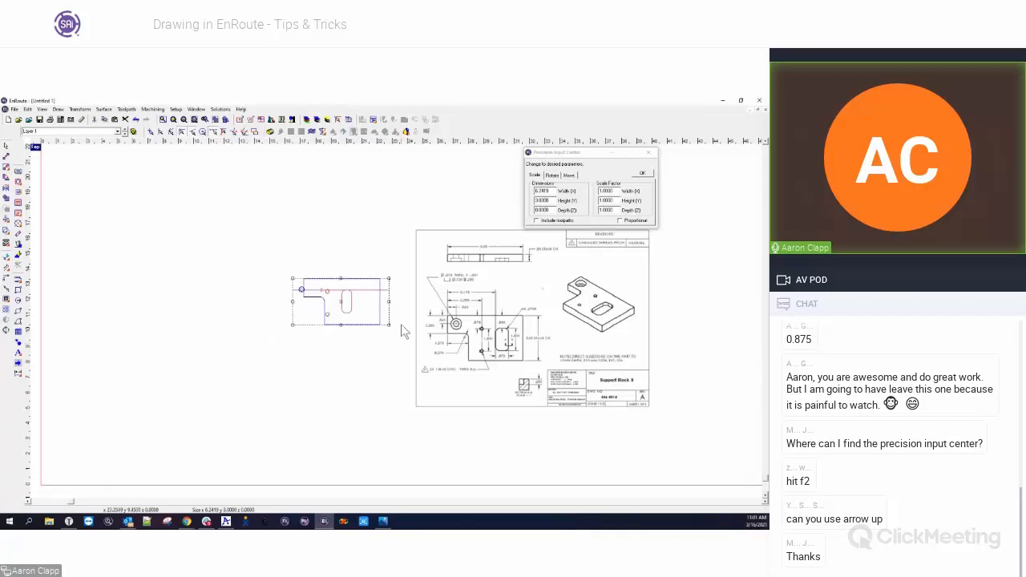
pyautogui.scroll(3, 401, 324)
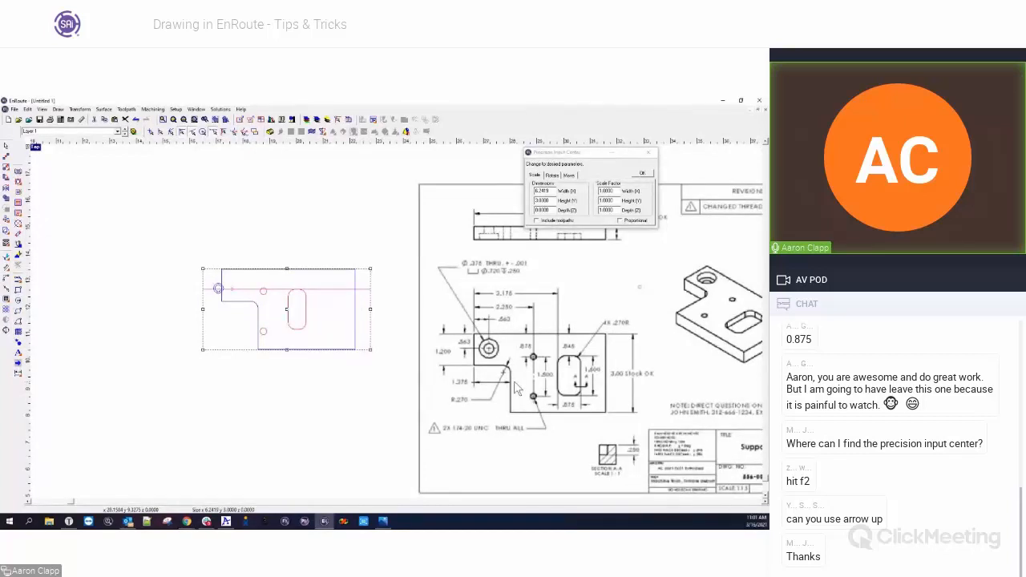
pyautogui.click(247, 364)
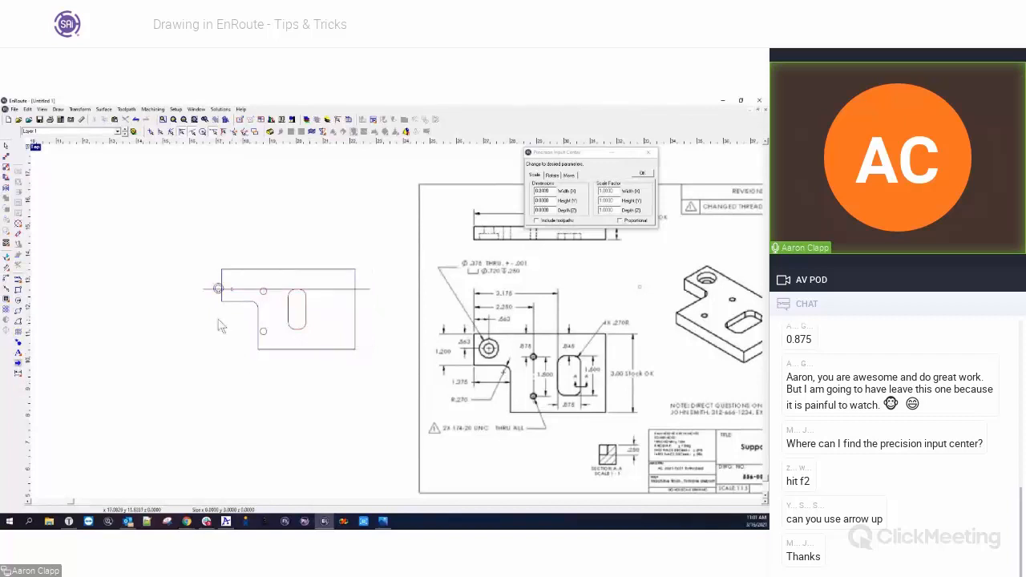
# Step: Move the horizontal line just above the part outline and delete the small circle straddling the outline's left edge
pyautogui.click(286, 289)
pyautogui.moveTo(287, 255); pyautogui.dragTo(287, 248)
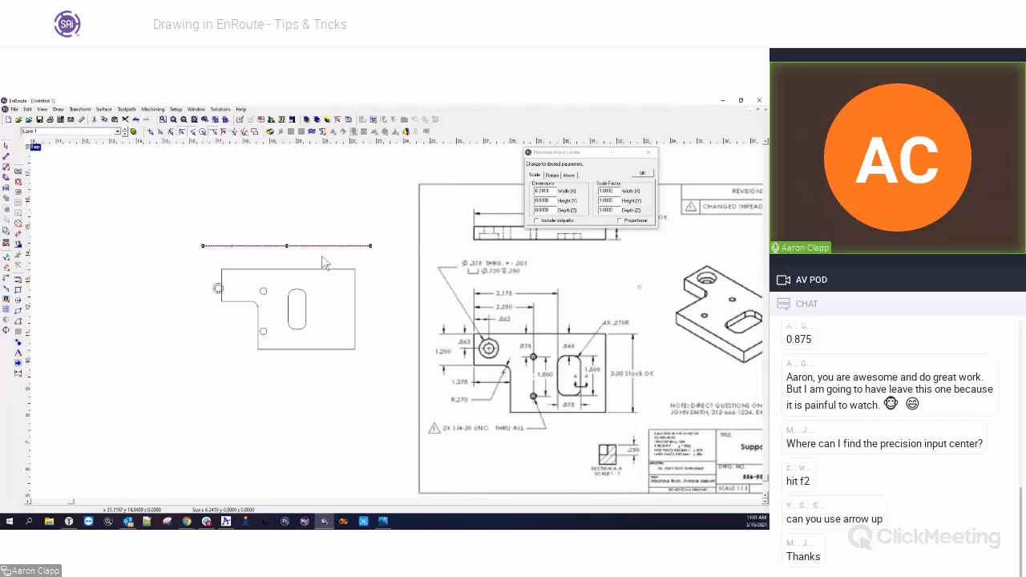
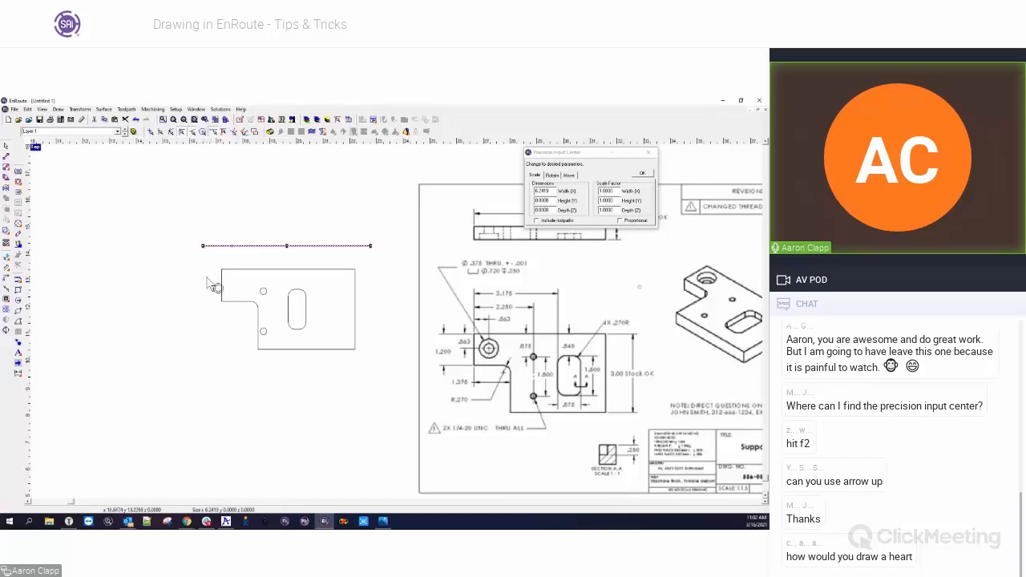
pyautogui.click(217, 287)
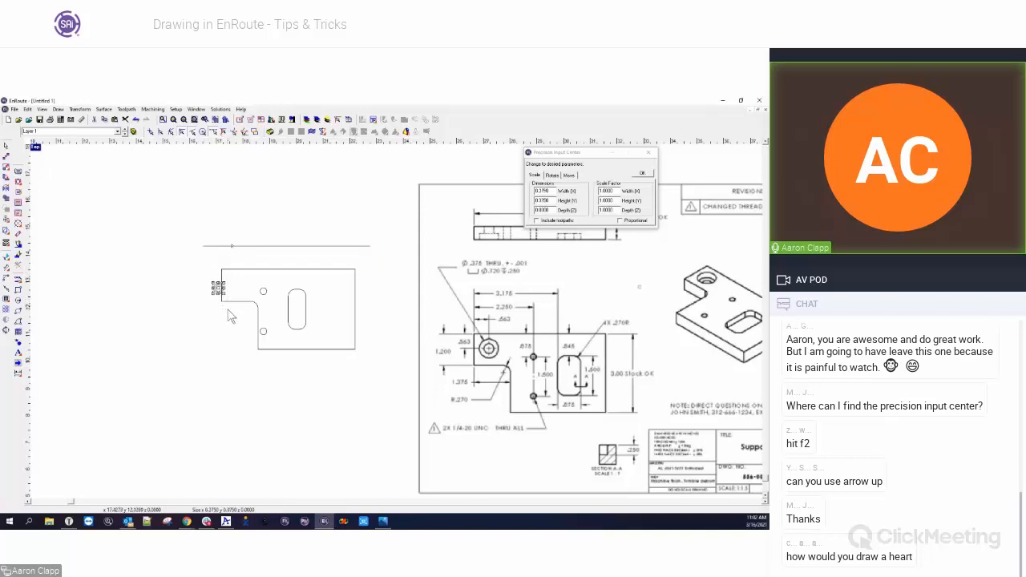
pyautogui.press('Delete')
# Step: Dock the extend and trim line tools into the drawing toolbar
pyautogui.moveTo(210, 257); pyautogui.dragTo(369, 367)
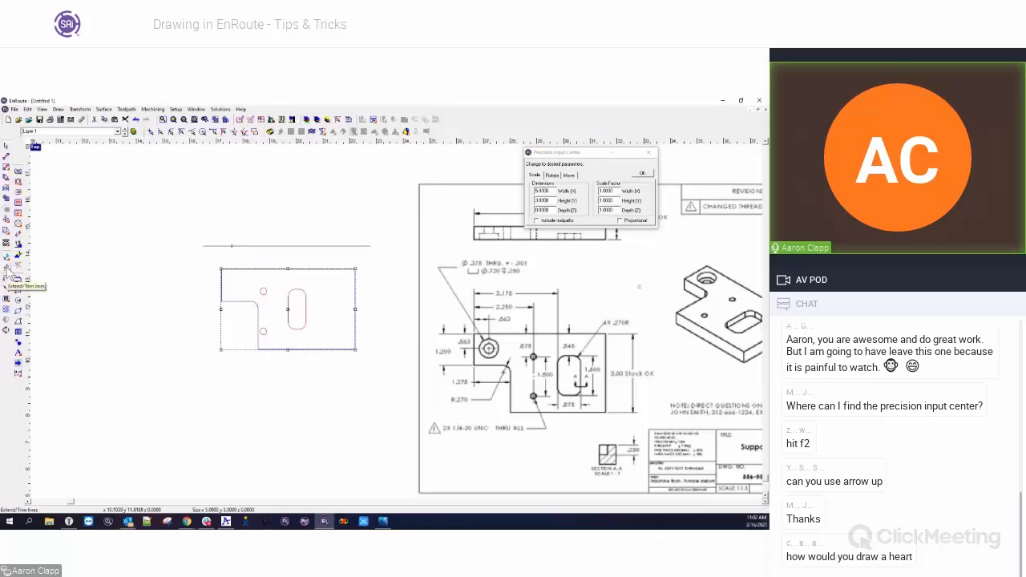
pyautogui.click(235, 310)
pyautogui.click(157, 384)
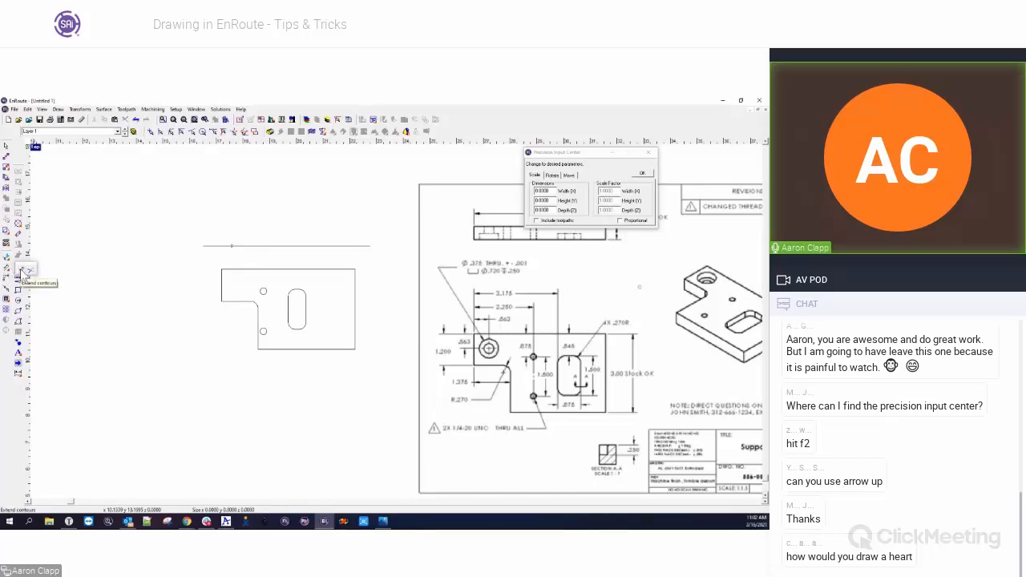
pyautogui.rightClick(114, 263)
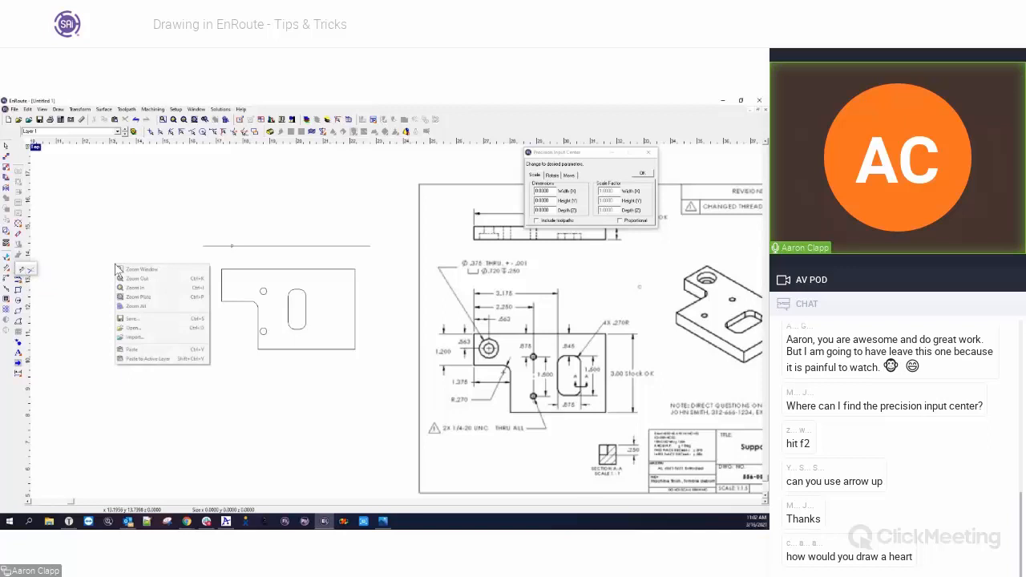
pyautogui.click(165, 223)
pyautogui.moveTo(18, 269); pyautogui.dragTo(17, 284)
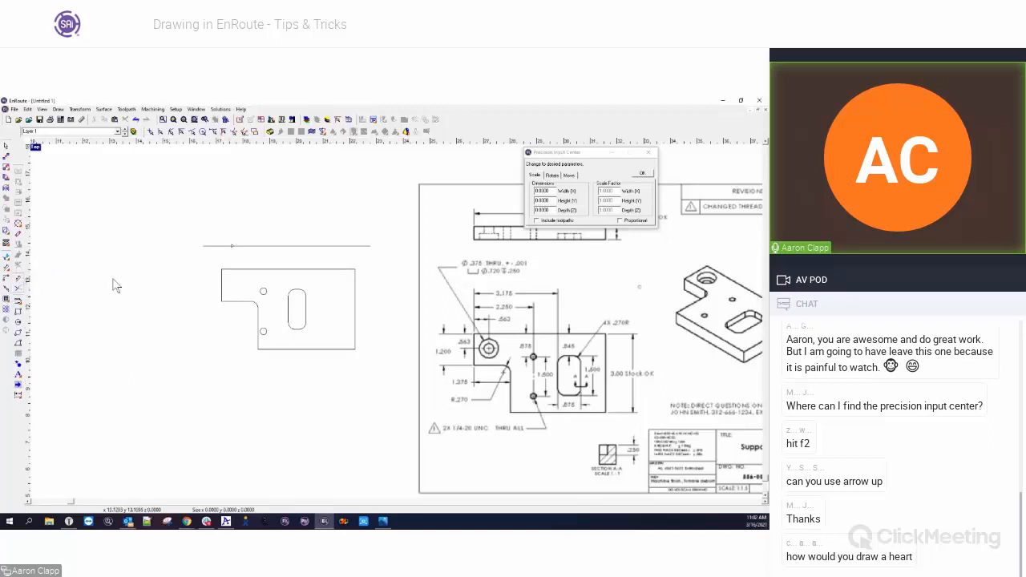
# Step: Draw a vertical line left of the horizontal line and extend the horizontal line to meet it with the By graphic method
pyautogui.click(18, 303)
pyautogui.moveTo(209, 198); pyautogui.dragTo(209, 287)
pyautogui.scroll(4, 207, 253)
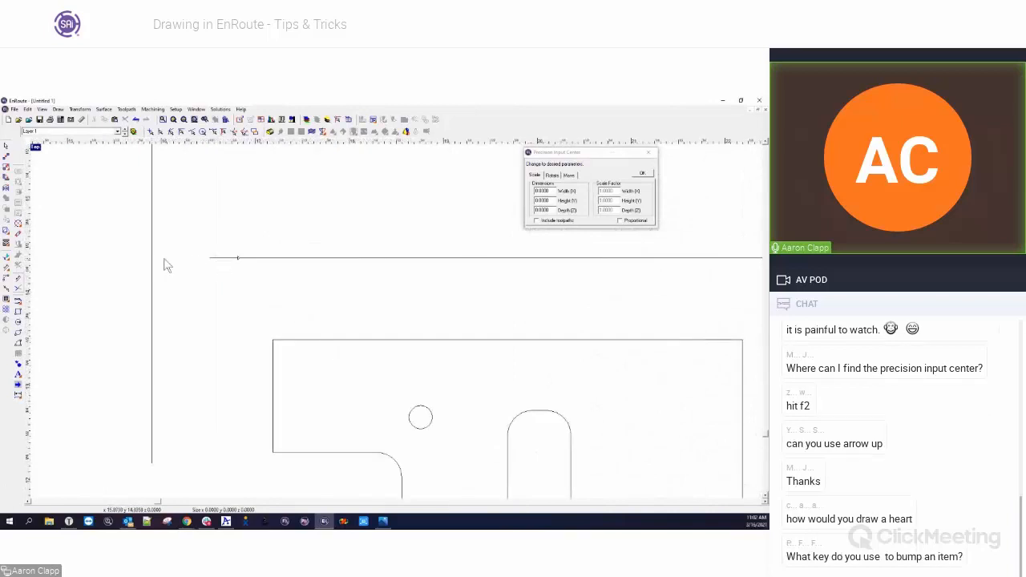
pyautogui.click(218, 262)
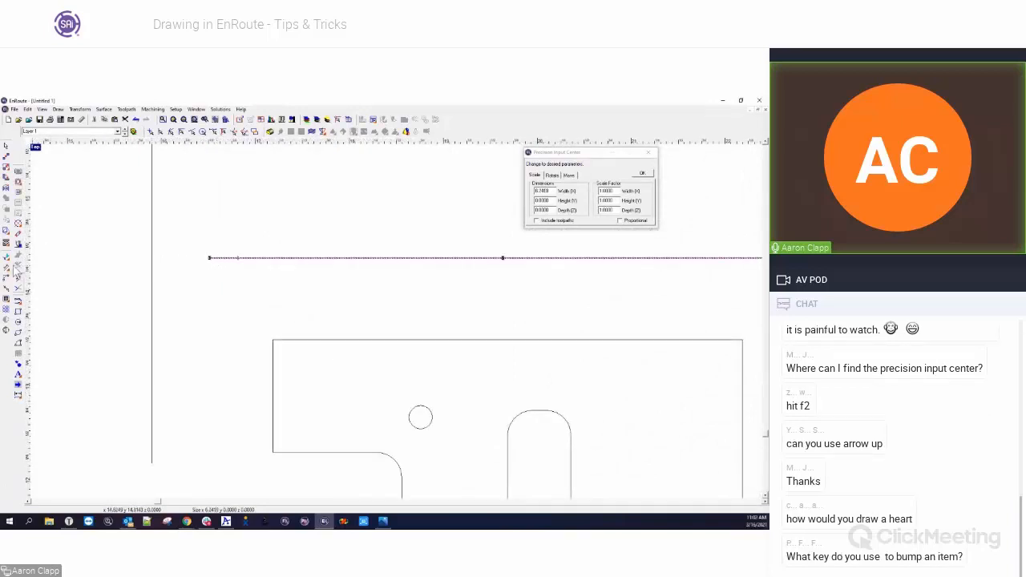
pyautogui.click(18, 287)
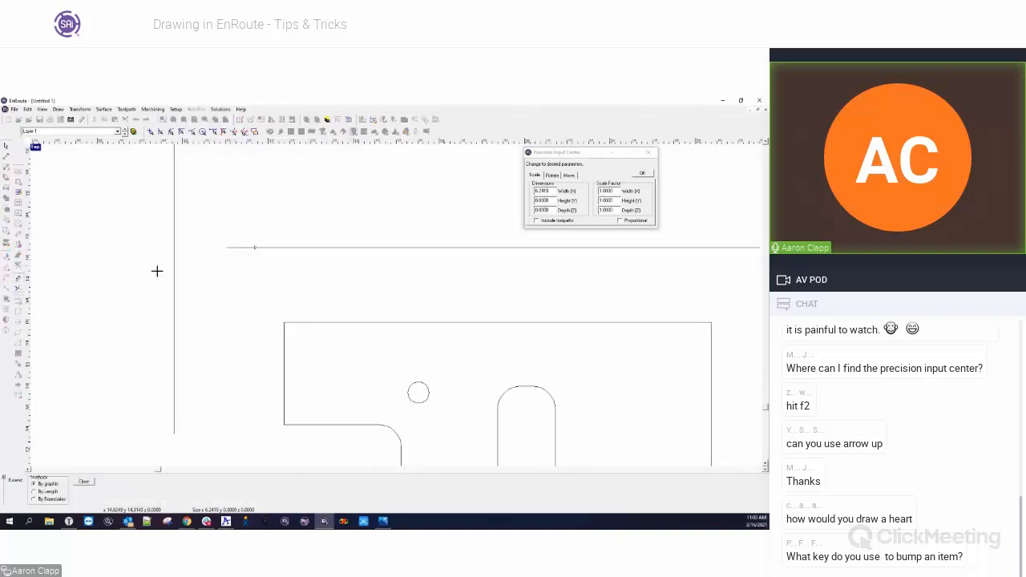
pyautogui.click(192, 133)
pyautogui.press('Escape')
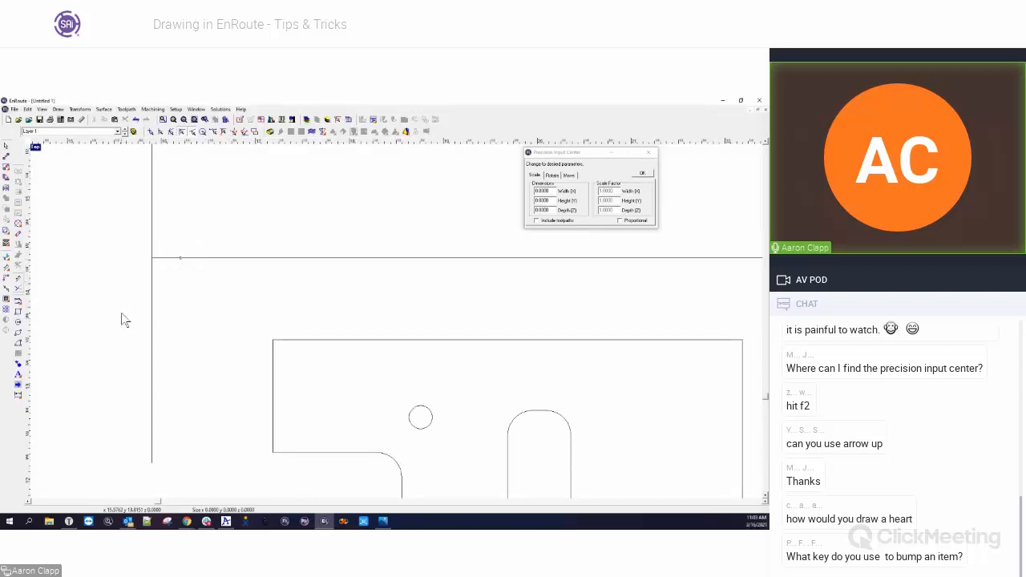
# Step: Move the part, its two lines and the reference drawing together to the middle of the plate, and deselect them
pyautogui.scroll(-5, 126, 321)
pyautogui.scroll(-2, 155, 378)
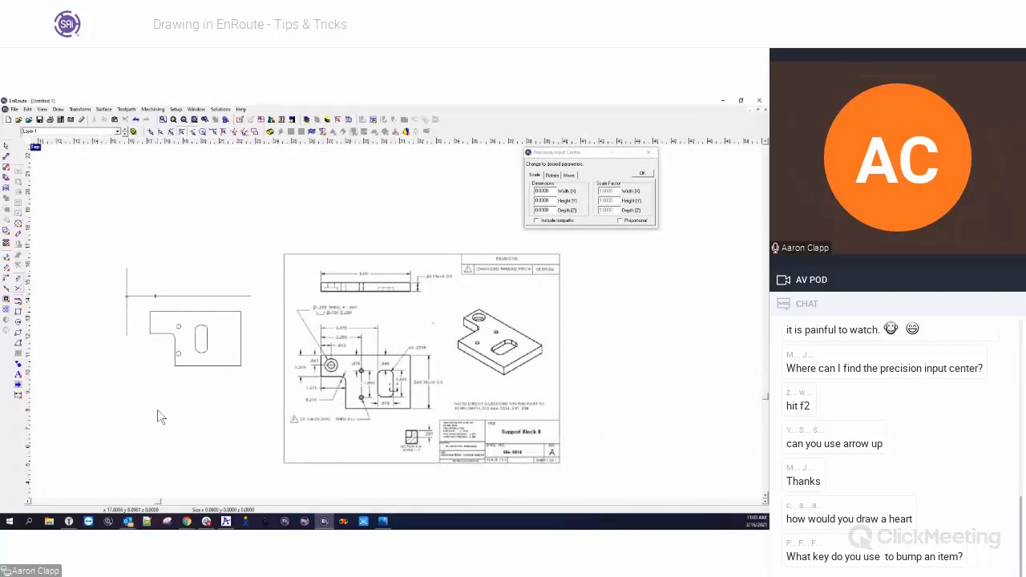
pyautogui.scroll(1, 154, 436)
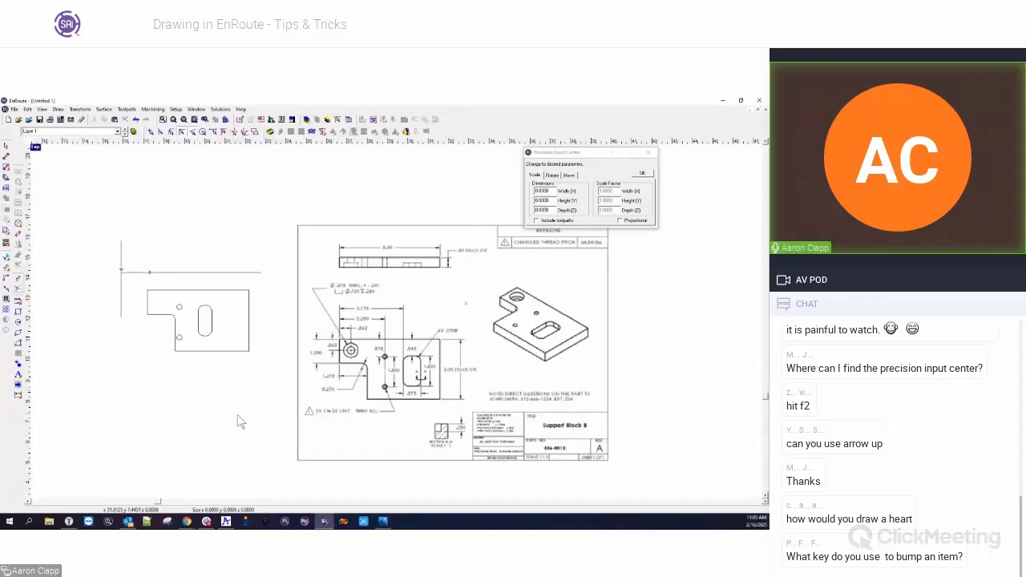
pyautogui.scroll(-3, 238, 421)
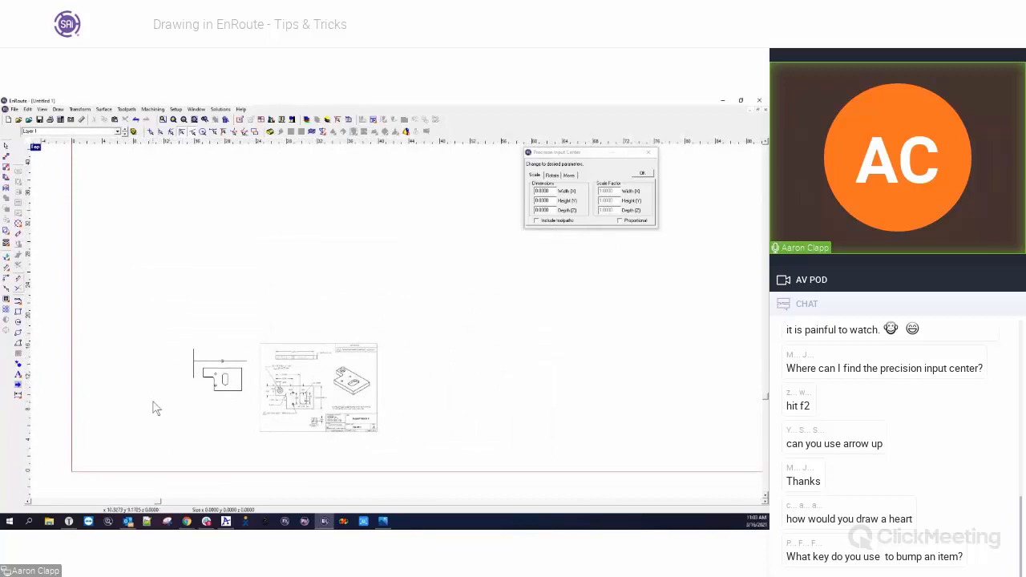
pyautogui.scroll(-2, 155, 375)
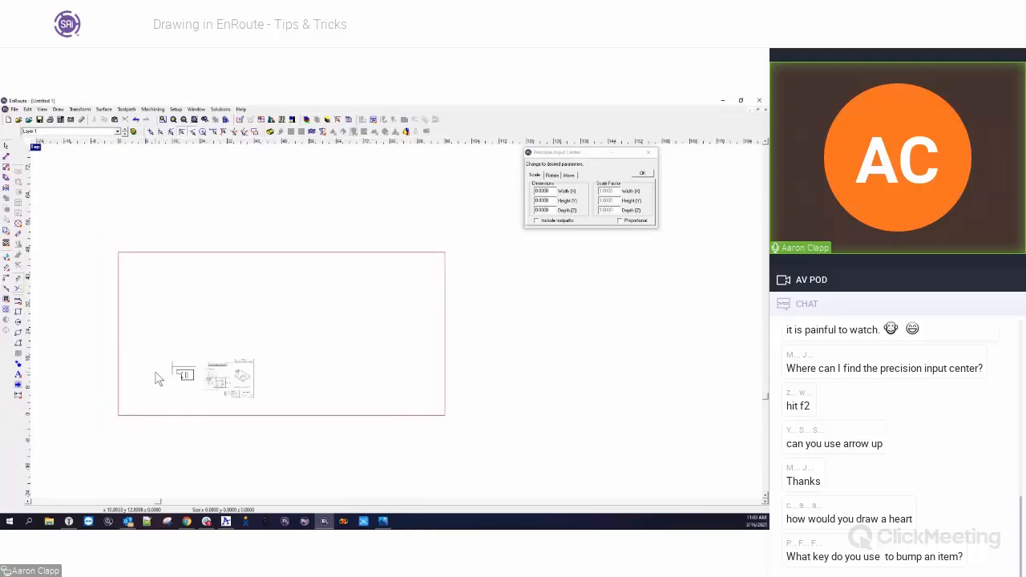
pyautogui.moveTo(155, 335)
pyautogui.mouseDown()
pyautogui.moveTo(297, 433)
pyautogui.moveTo(280, 405)
pyautogui.moveTo(313, 332)
pyautogui.mouseUp()
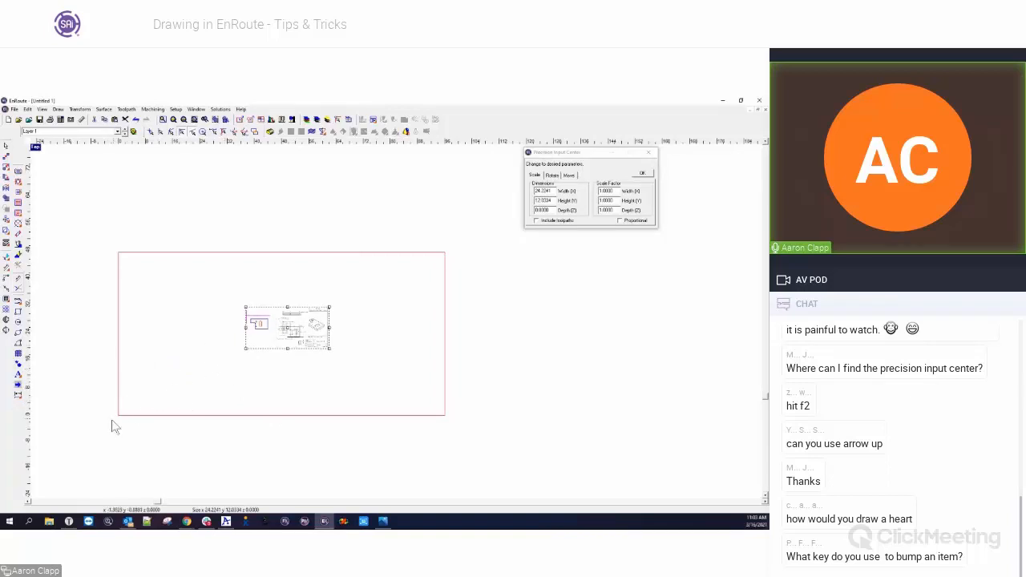
pyautogui.click(231, 314)
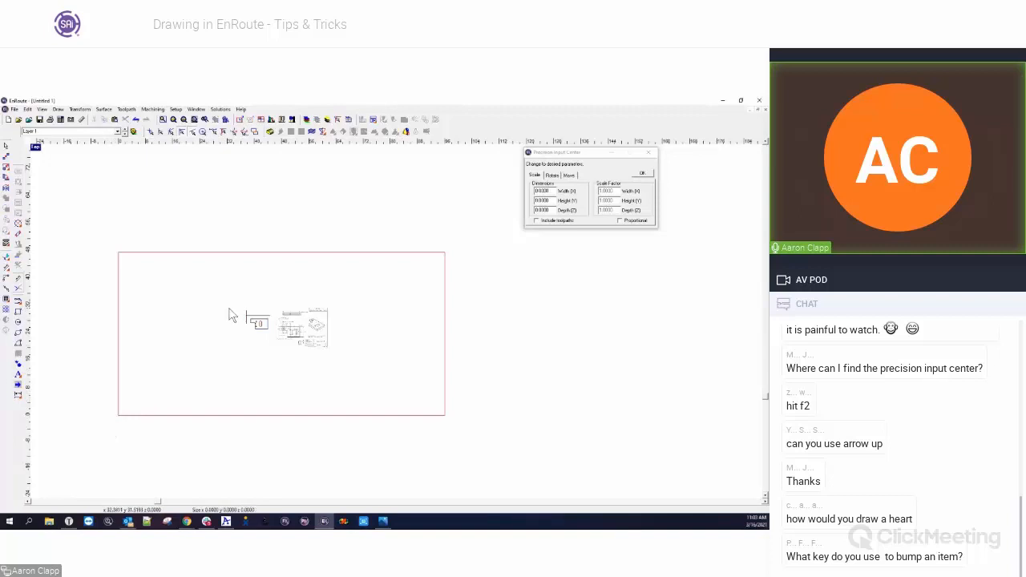
# Step: Move the part and its two lines farther left, away from the reference drawing, and deselect them
pyautogui.moveTo(236, 301); pyautogui.dragTo(226, 326)
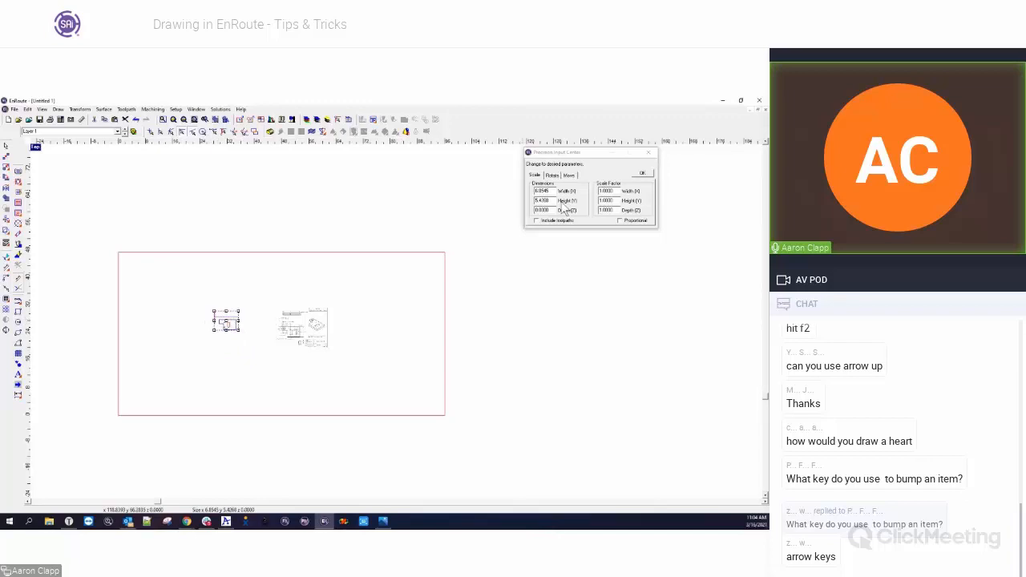
pyautogui.moveTo(551, 190); pyautogui.dragTo(529, 189)
pyautogui.click(238, 365)
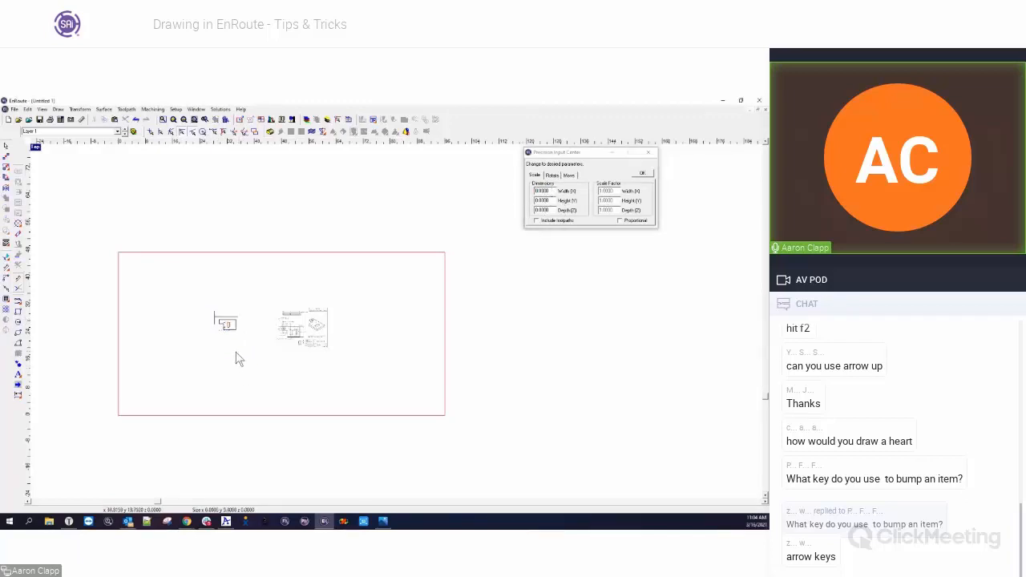
pyautogui.scroll(1, 228, 341)
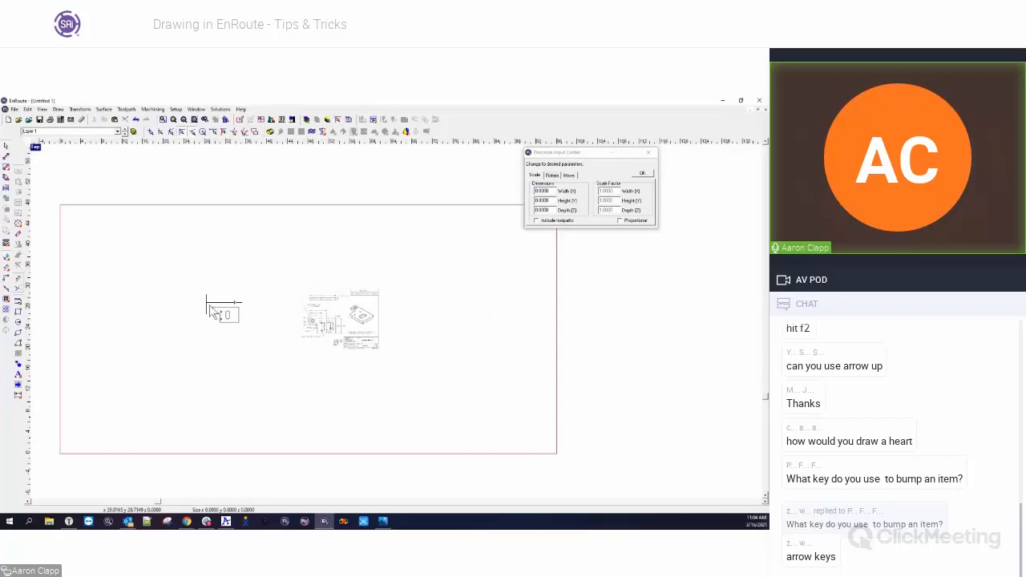
# Step: Delete the horizontal and vertical lines beside the part
pyautogui.click(210, 303)
pyautogui.press('Delete')
pyautogui.click(207, 308)
pyautogui.scroll(2, 216, 316)
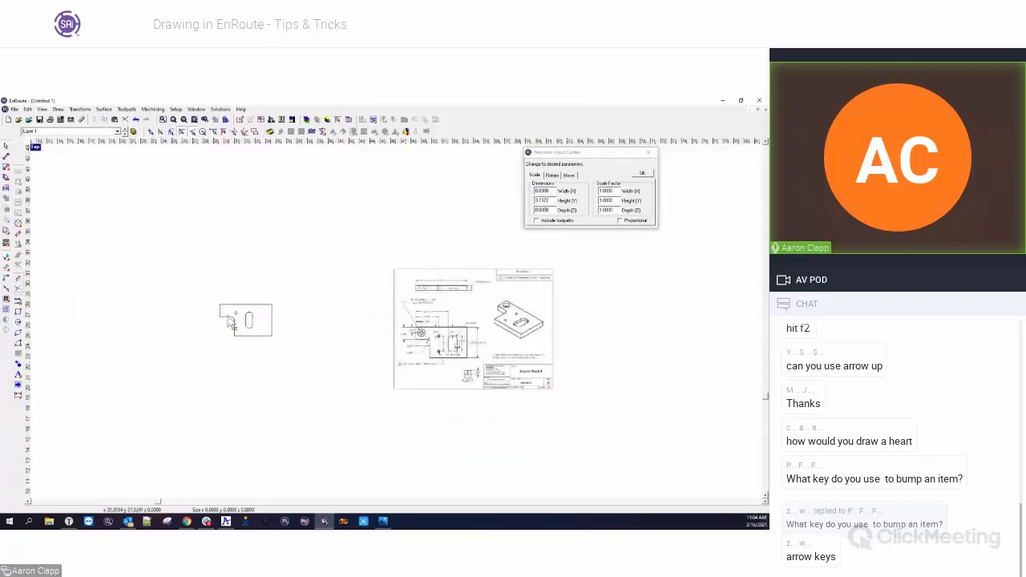
# Step: Move the complete part so its lower-left corner sits at the plate's lower-left corner
pyautogui.moveTo(186, 249); pyautogui.dragTo(358, 384)
pyautogui.scroll(-5, 423, 300)
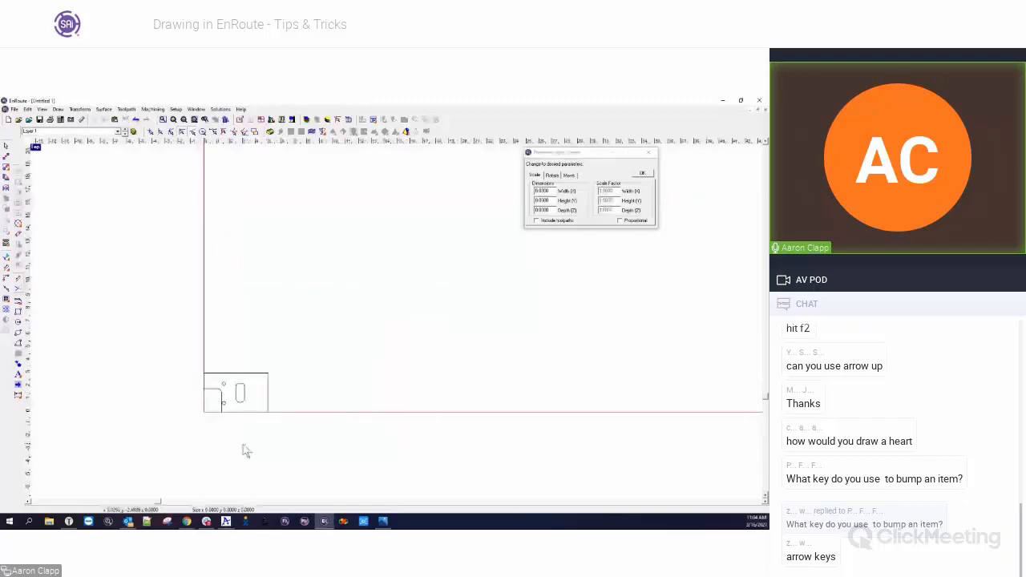
pyautogui.scroll(4, 217, 405)
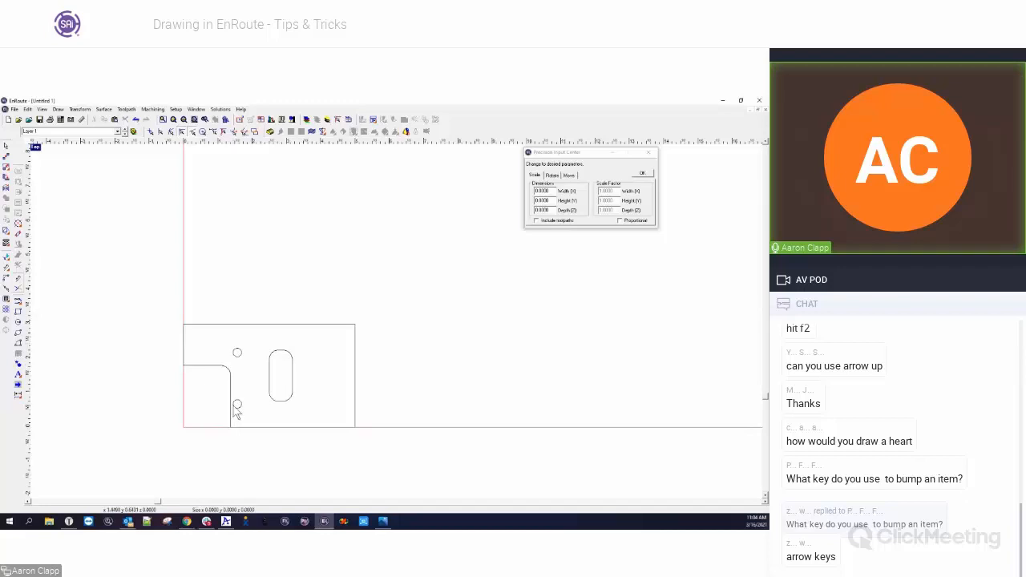
# Step: Select the part outline and check the X and Y location of its upper-right corner in the Precision Input Center
pyautogui.click(355, 326)
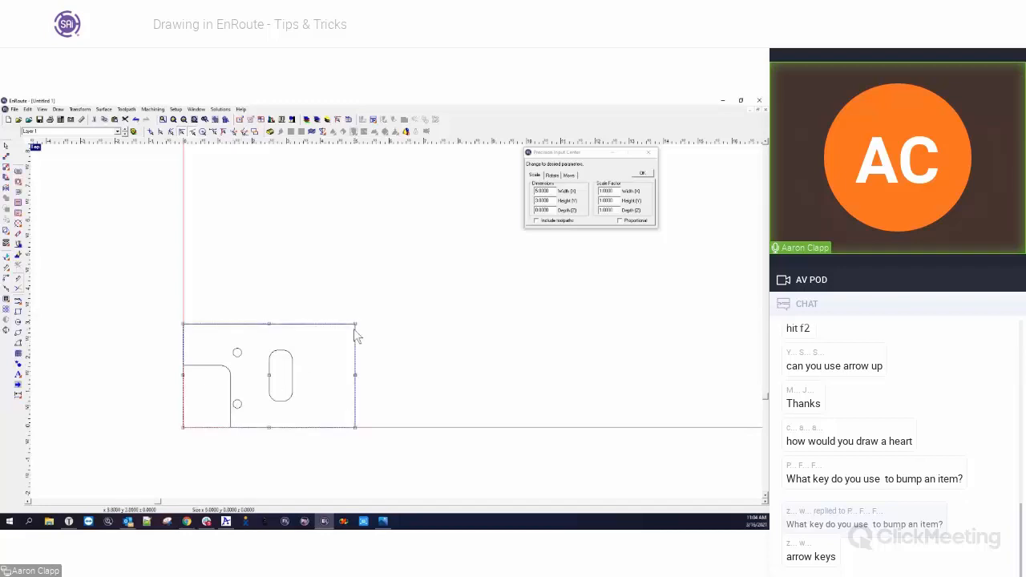
pyautogui.click(569, 176)
pyautogui.write('5')
pyautogui.click(536, 200)
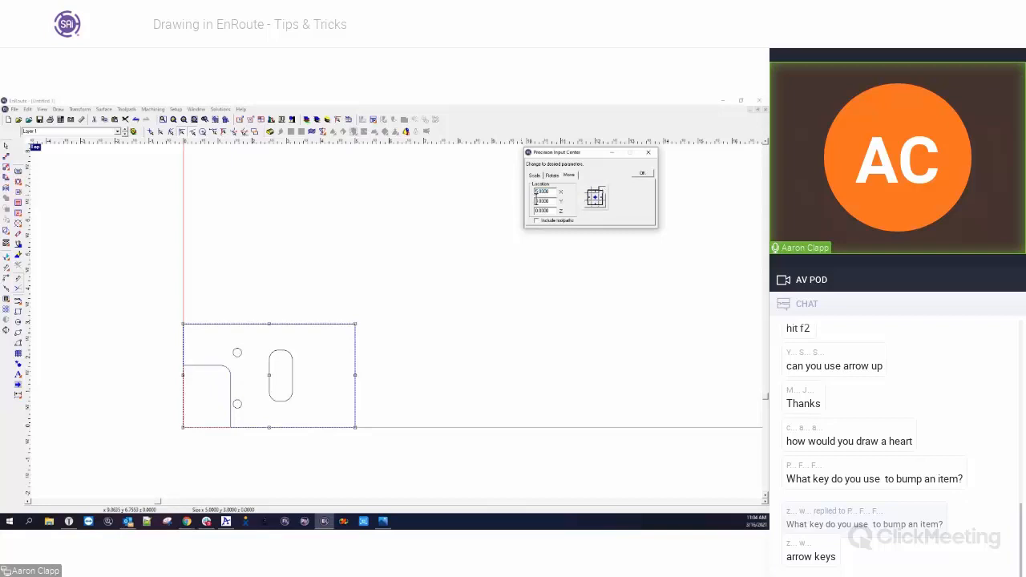
# Step: Move the reference drawing down beside the part along the plate's bottom edge, and deselect it
pyautogui.scroll(-8, 48, 336)
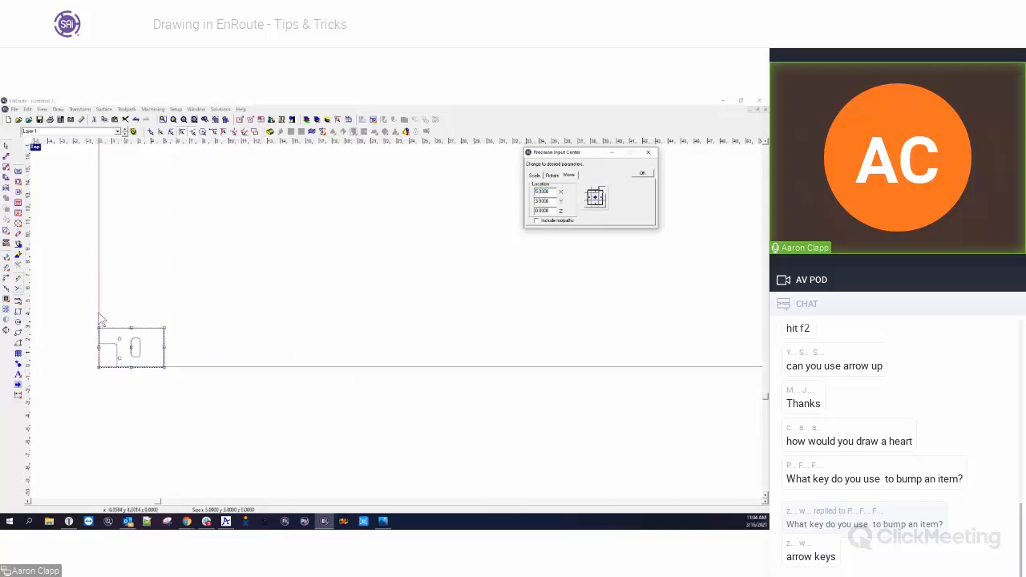
pyautogui.click(347, 220)
pyautogui.moveTo(367, 225); pyautogui.dragTo(175, 320)
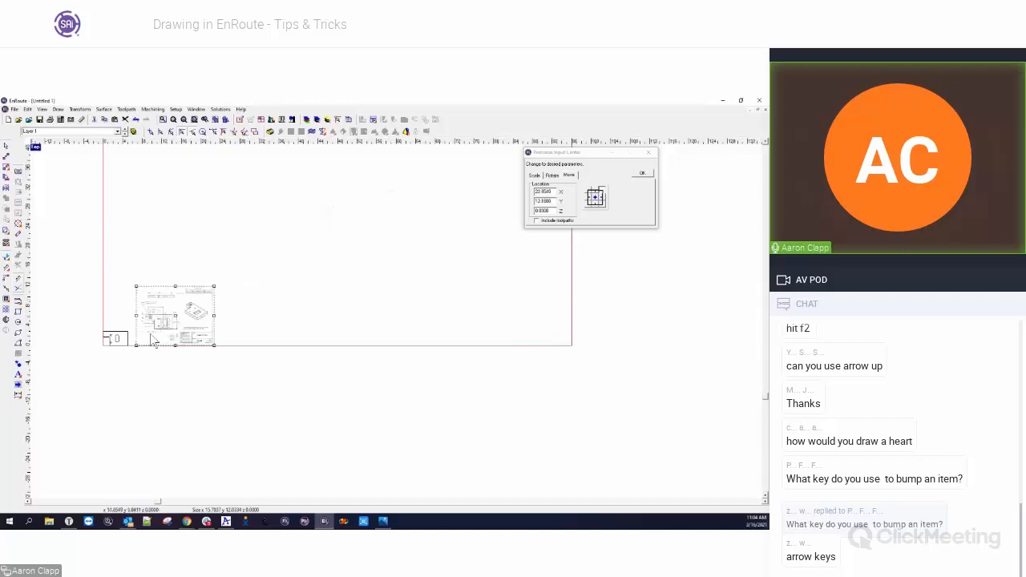
pyautogui.click(85, 339)
# Step: Select the complete part, bump it up and right, bump it back down and left to the plate corner, and deselect it
pyautogui.scroll(4, 85, 339)
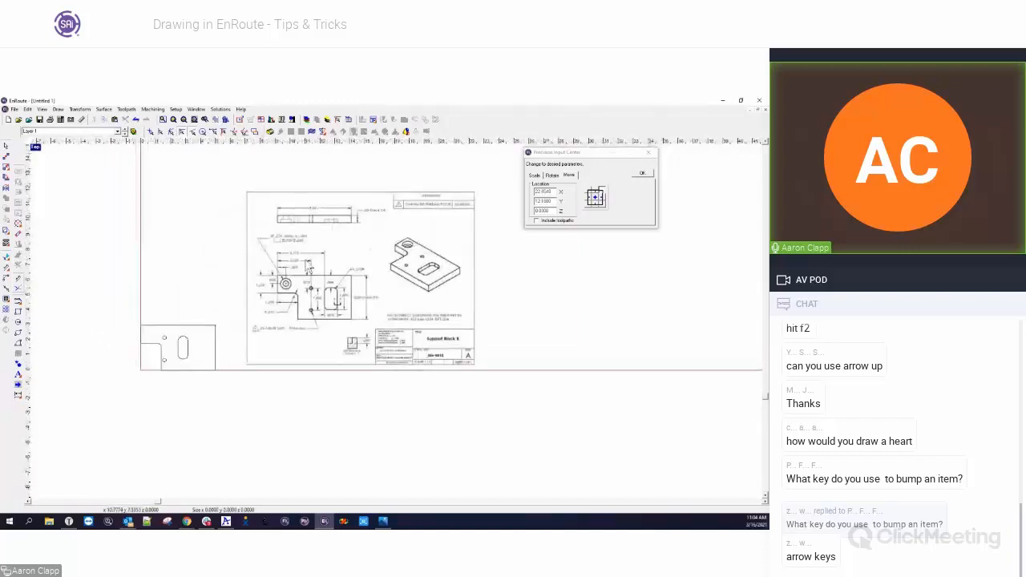
pyautogui.scroll(2, 308, 257)
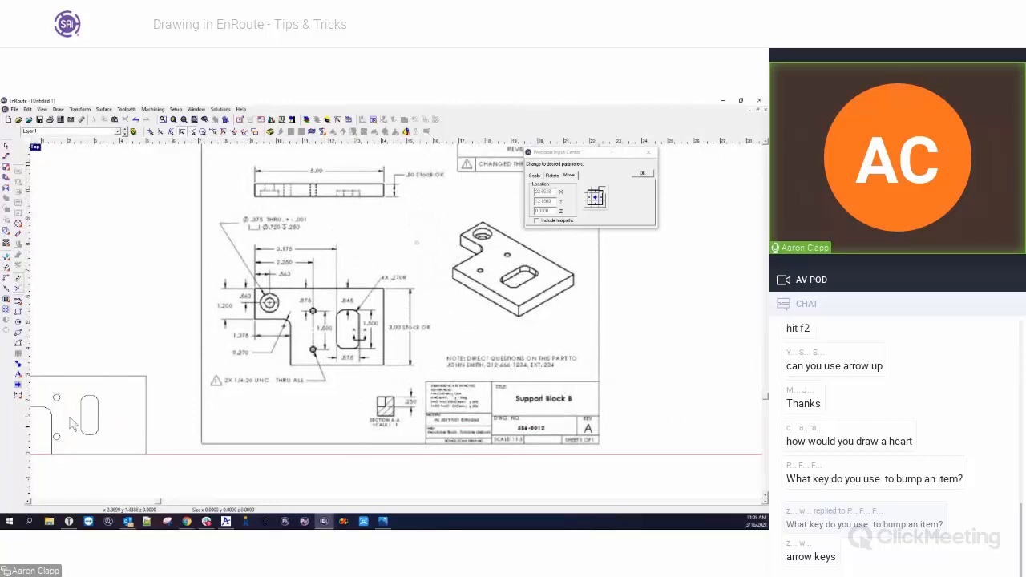
pyautogui.scroll(-2, 241, 413)
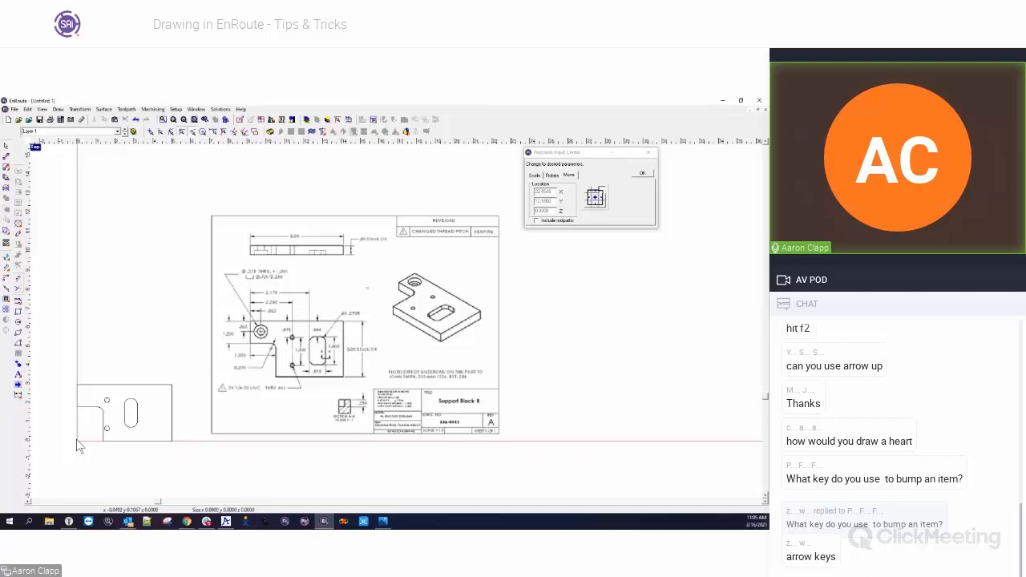
pyautogui.moveTo(62, 370); pyautogui.dragTo(191, 466)
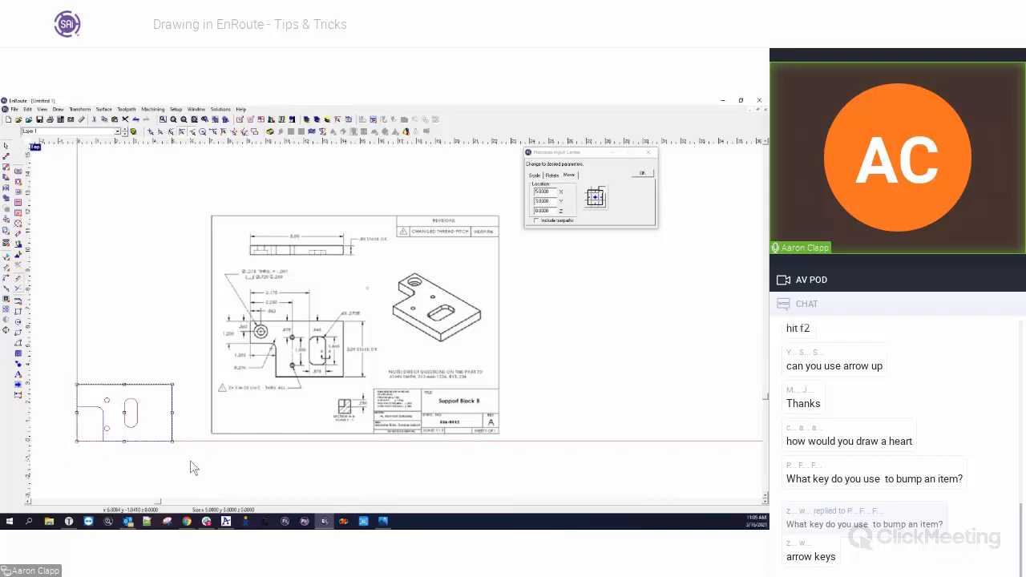
pyautogui.scroll(-3, 138, 465)
pyautogui.scroll(-1, 138, 464)
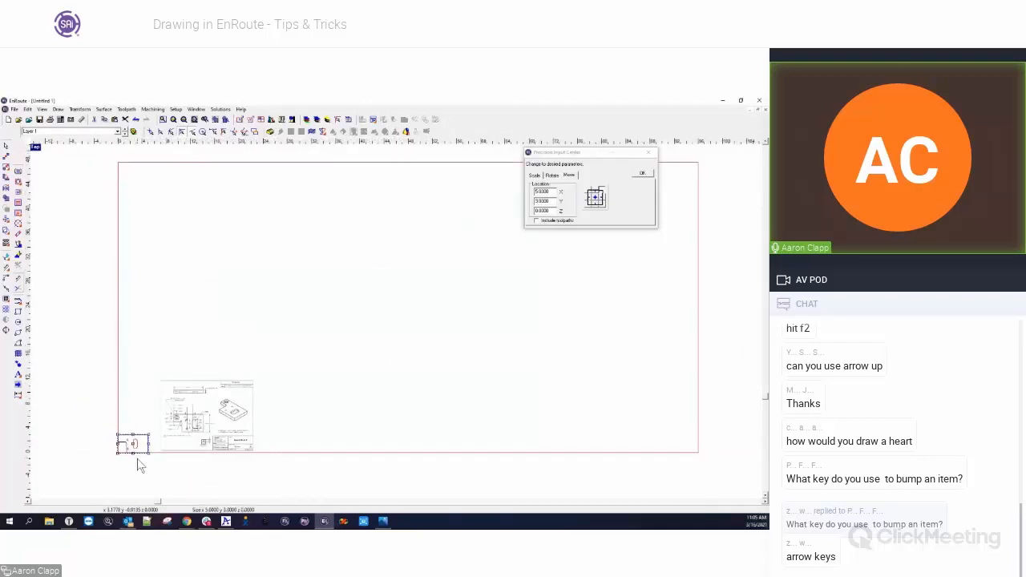
pyautogui.press('Up')
pyautogui.press('Up')
pyautogui.press('Right')
pyautogui.press('Right')
pyautogui.press('Down')
pyautogui.press('Left')
pyautogui.press('Left')
pyautogui.press('Down')
pyautogui.click(112, 476)
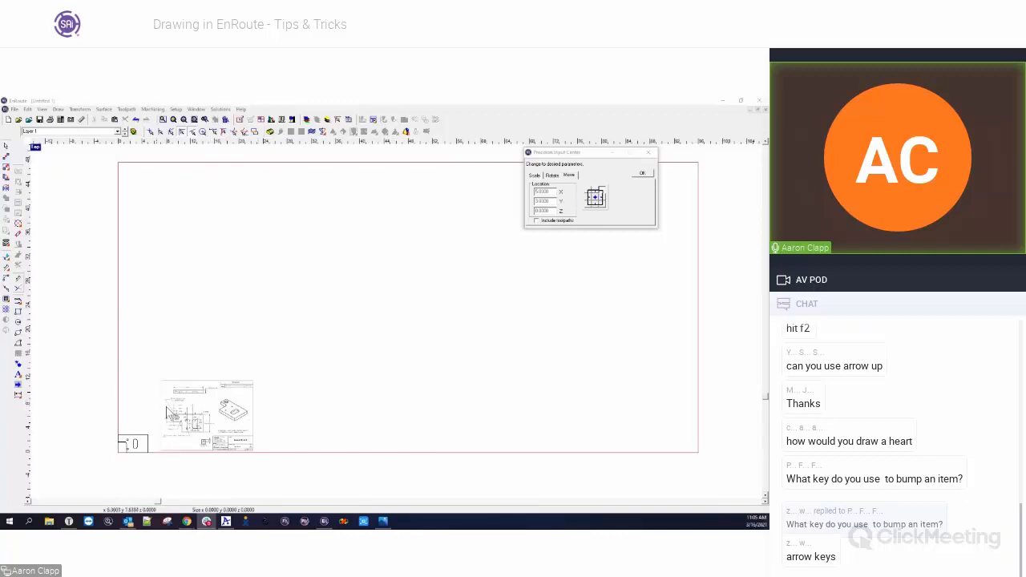
pyautogui.scroll(-2, 162, 423)
pyautogui.scroll(3, 143, 444)
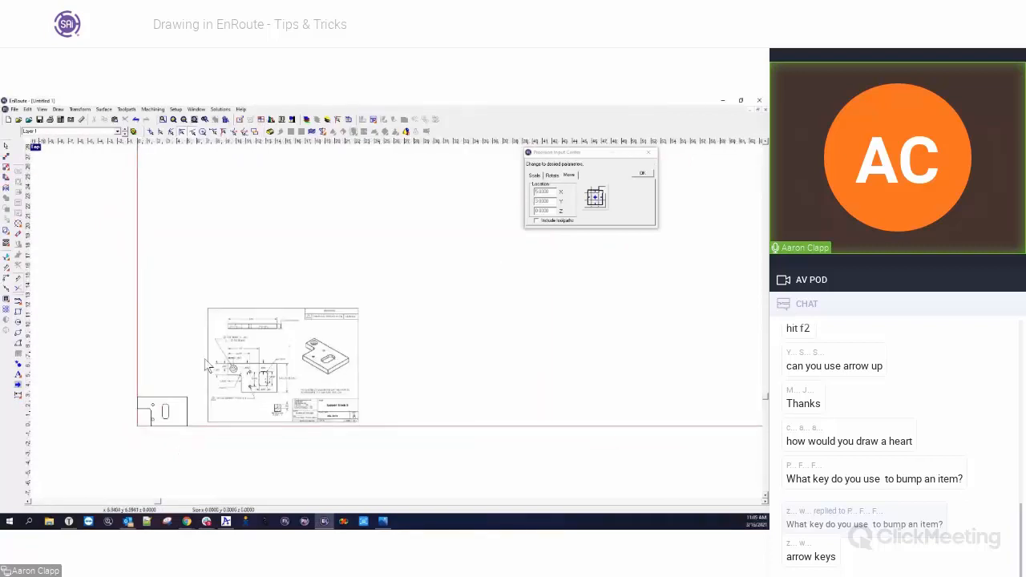
pyautogui.scroll(1, 205, 377)
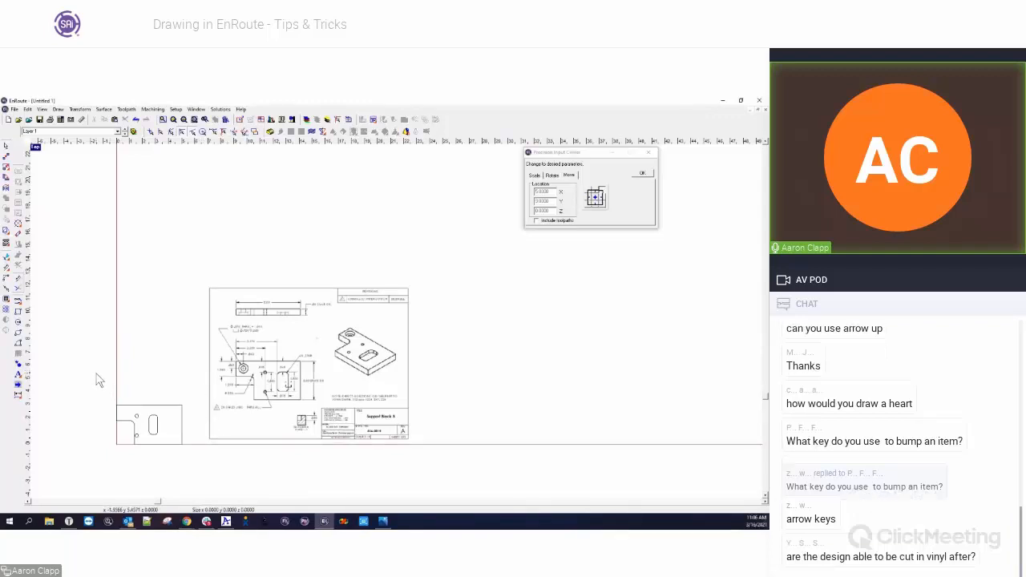
pyautogui.moveTo(98, 377); pyautogui.dragTo(197, 470)
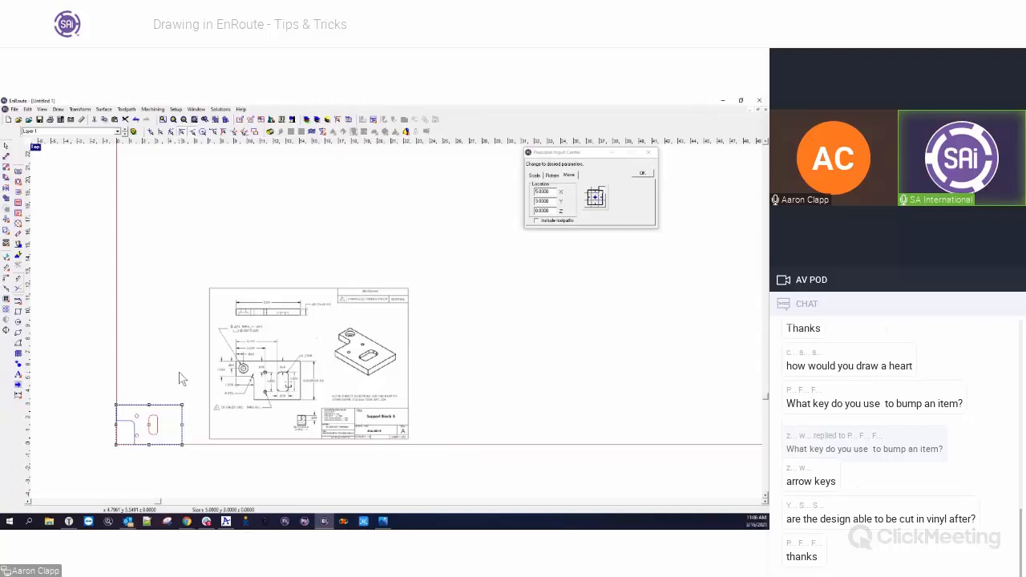
pyautogui.click(181, 379)
pyautogui.scroll(2, 94, 473)
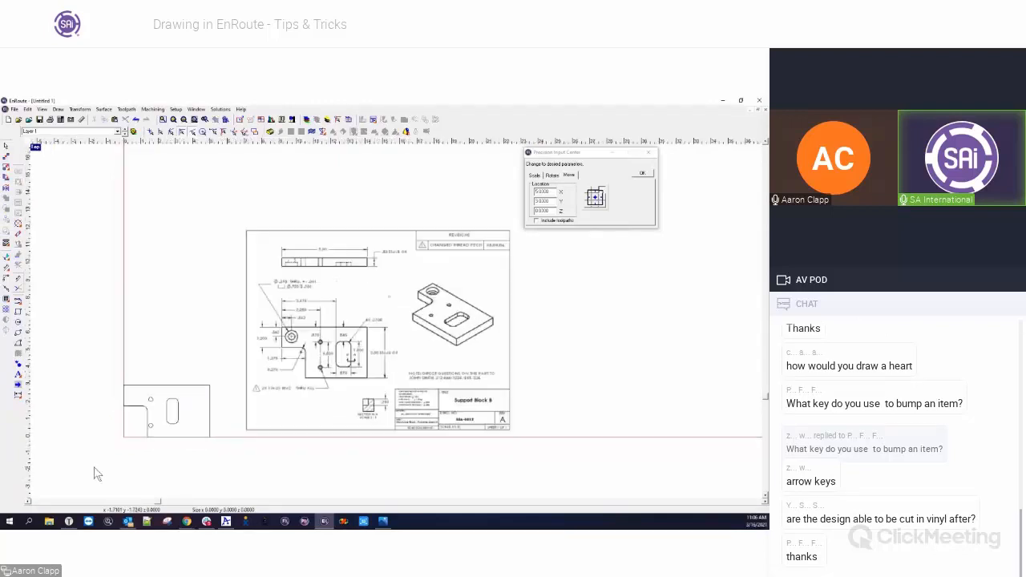
# Step: Select the complete part, examine the export file types including AutoCAD (DXF) Simplified, then cancel the export and deselect the part
pyautogui.scroll(2, 93, 474)
pyautogui.moveTo(101, 290); pyautogui.dragTo(329, 451)
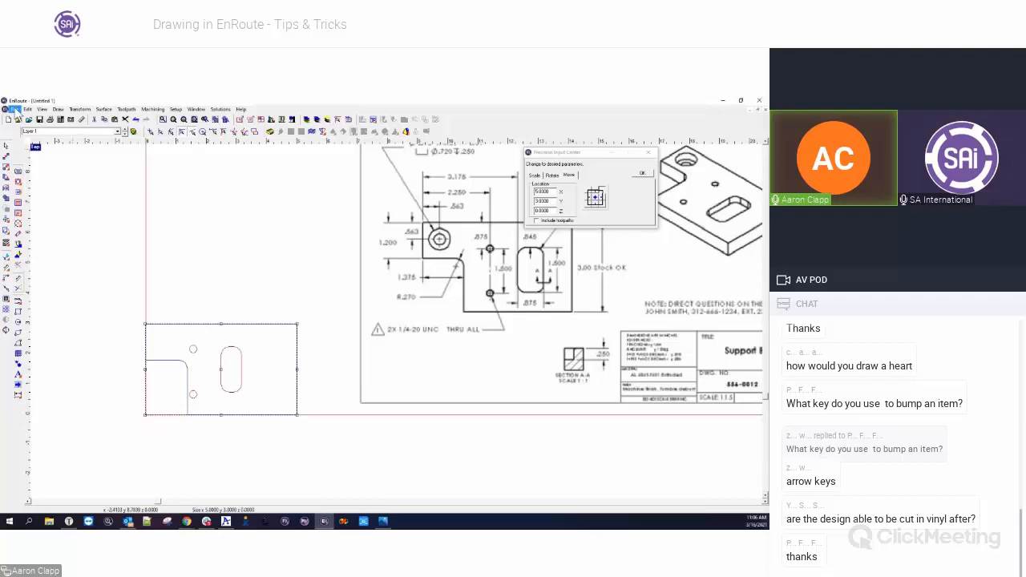
pyautogui.click(448, 345)
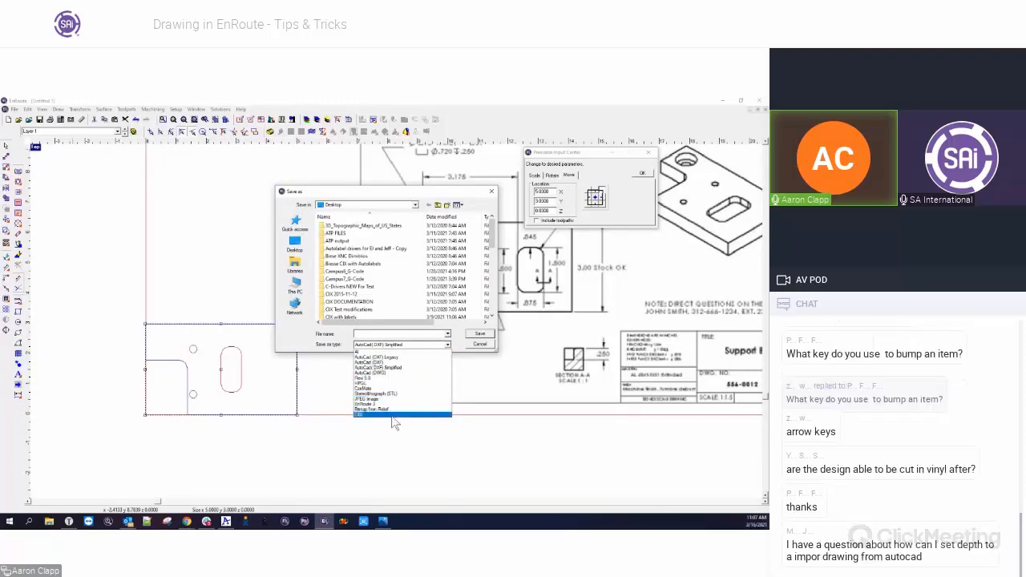
pyautogui.click(377, 367)
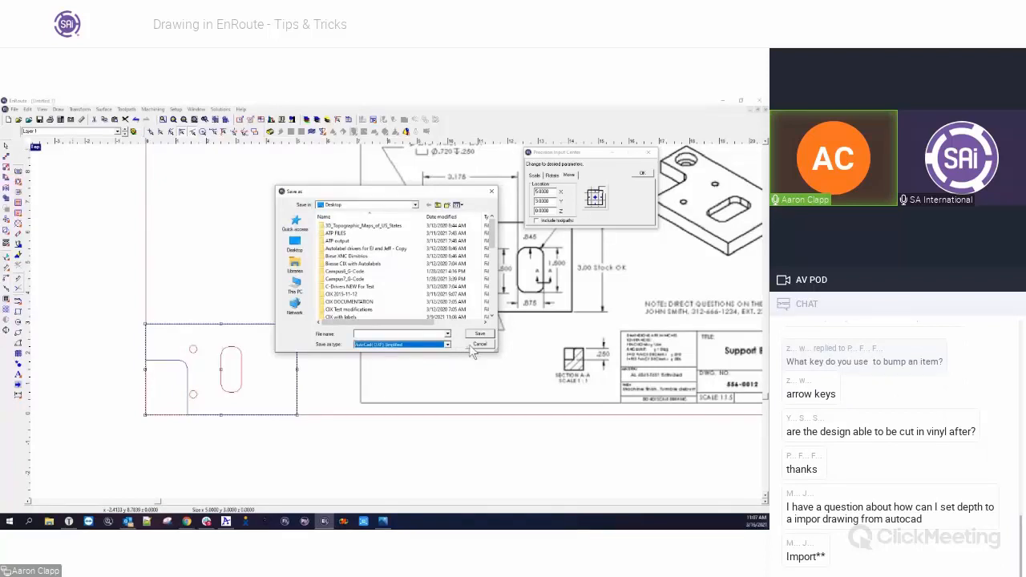
pyautogui.click(476, 345)
pyautogui.click(241, 295)
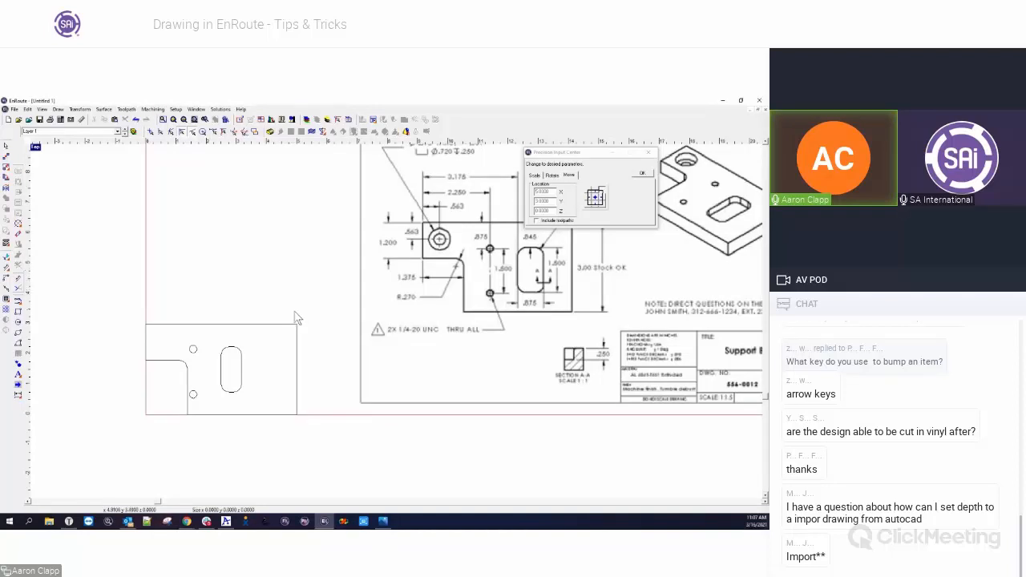
# Step: Delete the reference drawing beside the part
pyautogui.scroll(-2, 315, 329)
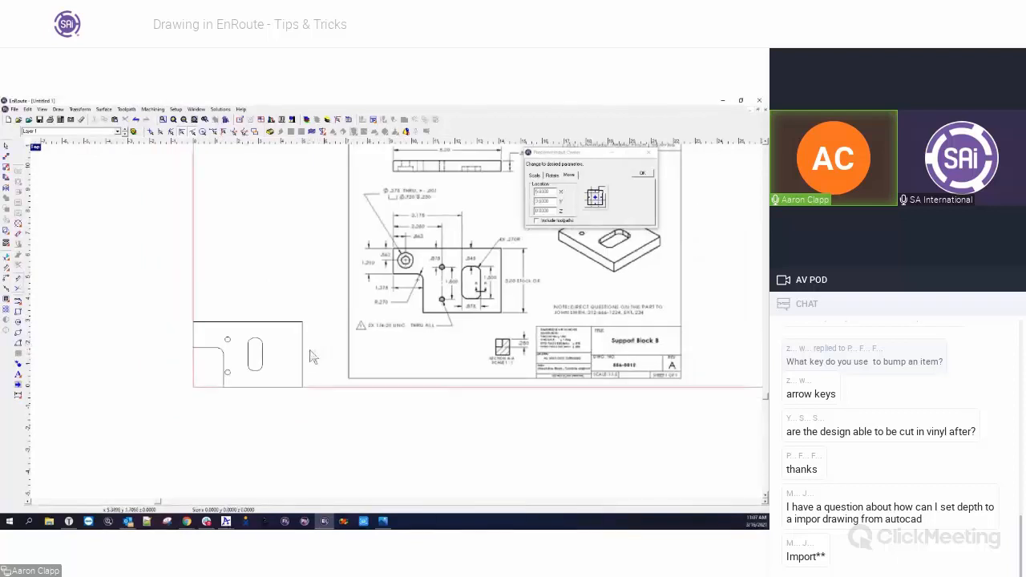
pyautogui.scroll(2, 299, 365)
pyautogui.moveTo(119, 236); pyautogui.dragTo(340, 449)
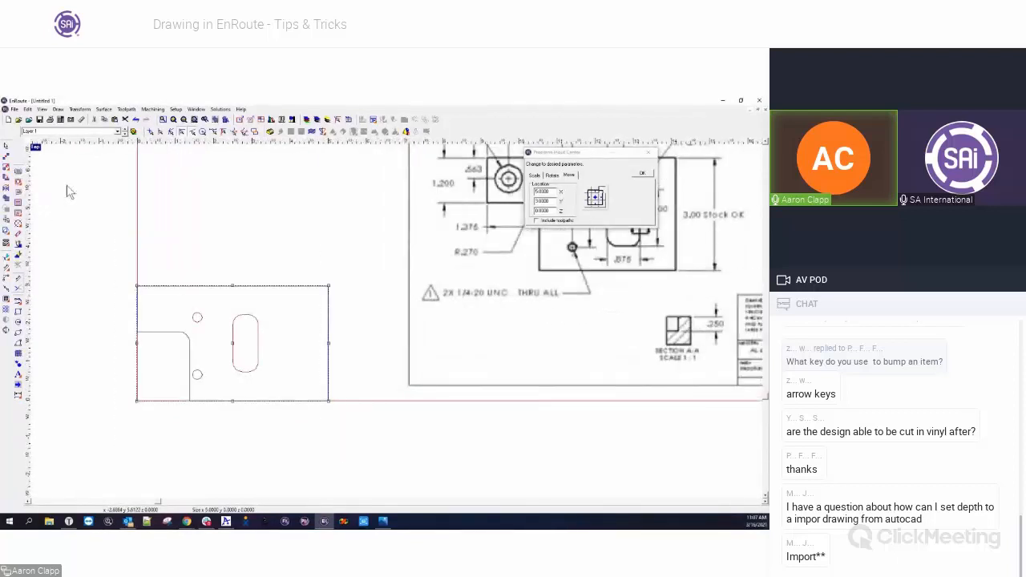
pyautogui.scroll(-2, 369, 259)
pyautogui.scroll(-1, 366, 251)
pyautogui.click(474, 204)
pyautogui.press('Delete')
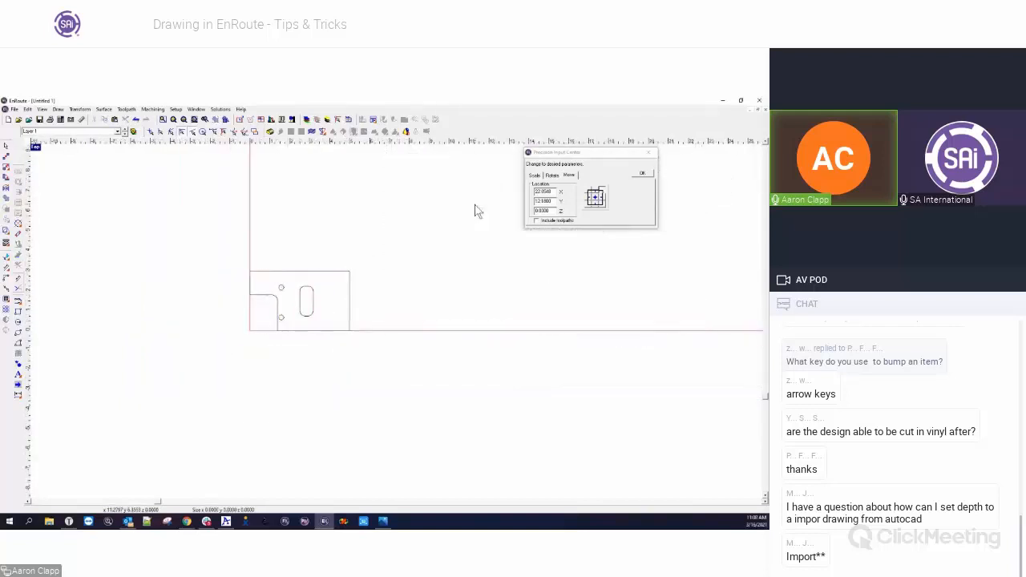
# Step: Switch to the four-view layout, select the part in the front view and move it slightly there
pyautogui.moveTo(238, 235); pyautogui.dragTo(419, 359)
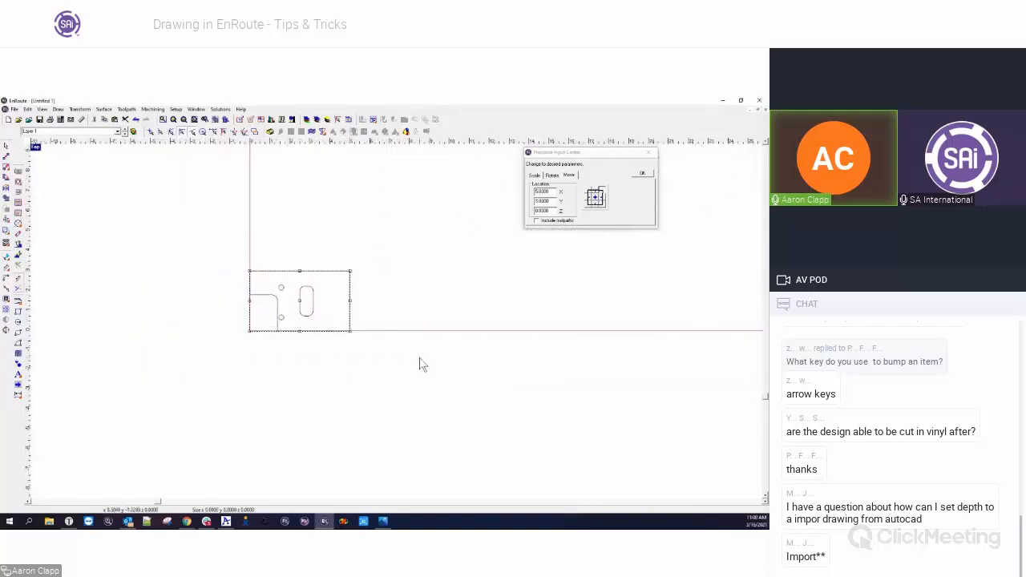
pyautogui.click(36, 149)
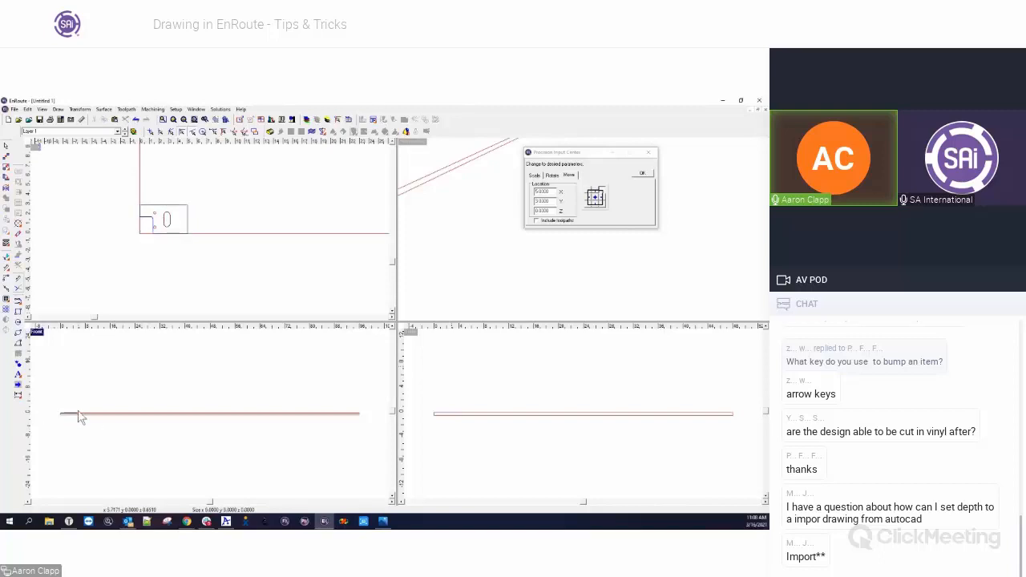
pyautogui.click(78, 415)
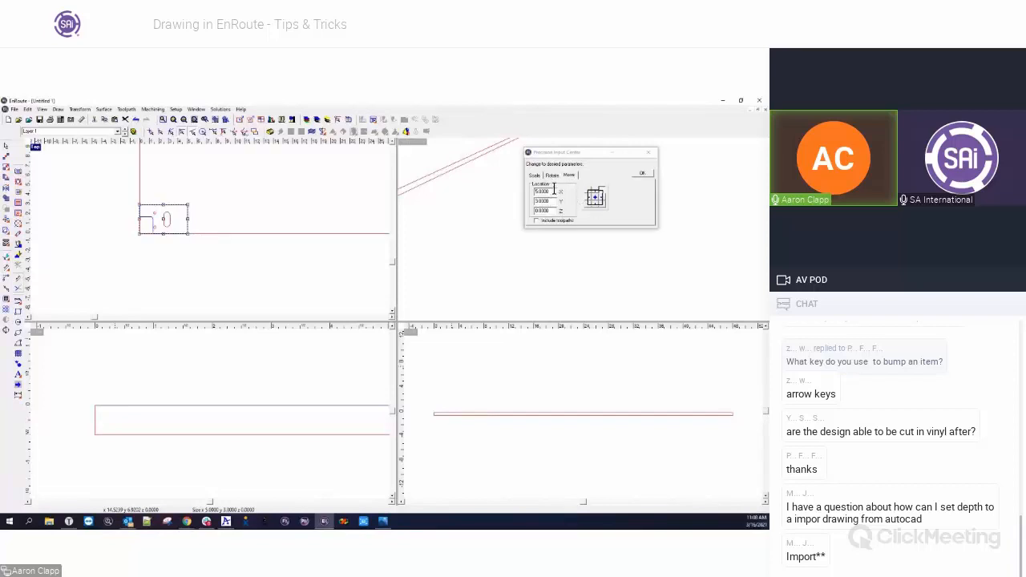
pyautogui.scroll(-2, 57, 392)
pyautogui.scroll(-3, 62, 390)
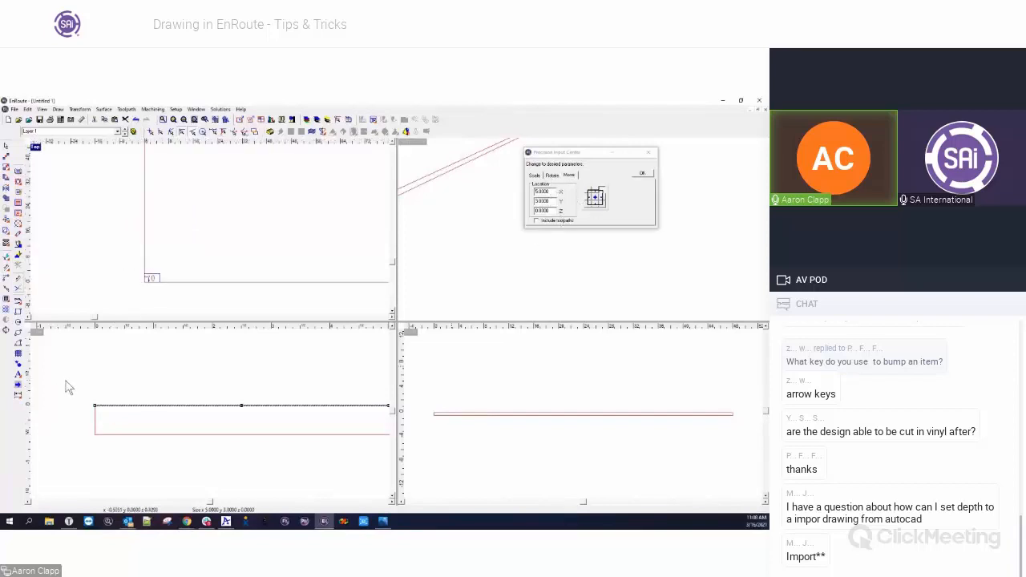
pyautogui.click(89, 388)
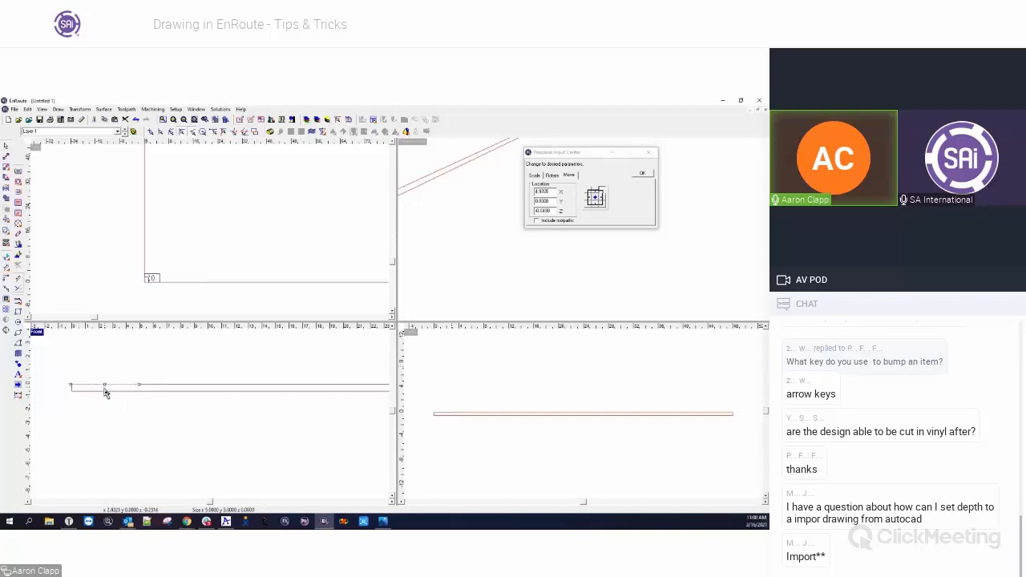
pyautogui.moveTo(106, 389); pyautogui.dragTo(110, 387)
# Step: Set the complete part's Z location to -0.25 in the Precision Input Center and deselect it
pyautogui.click(150, 277)
pyautogui.doubleClick(549, 211)
pyautogui.press('BackSpace')
pyautogui.write('-0.25')
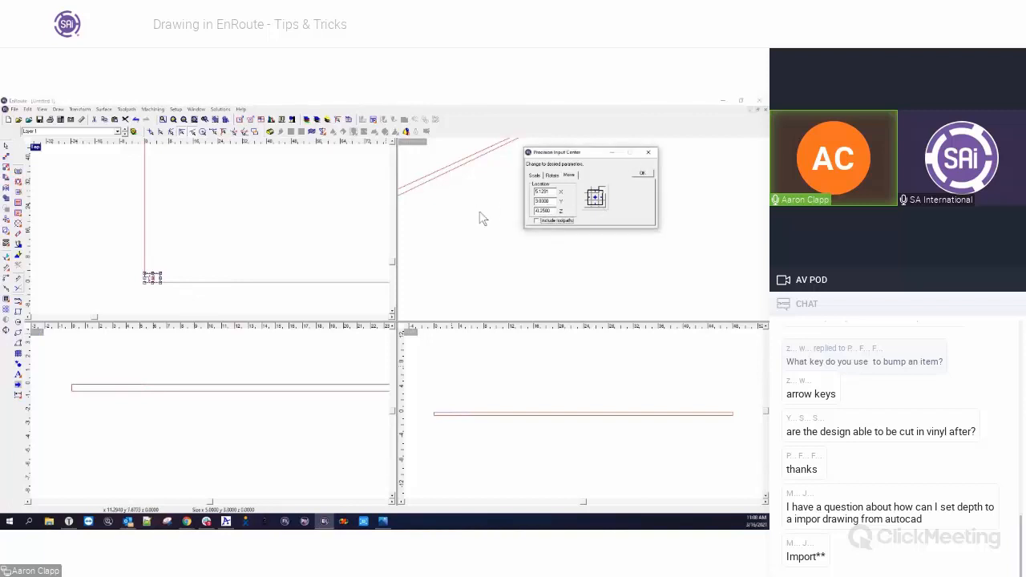
pyautogui.click(641, 174)
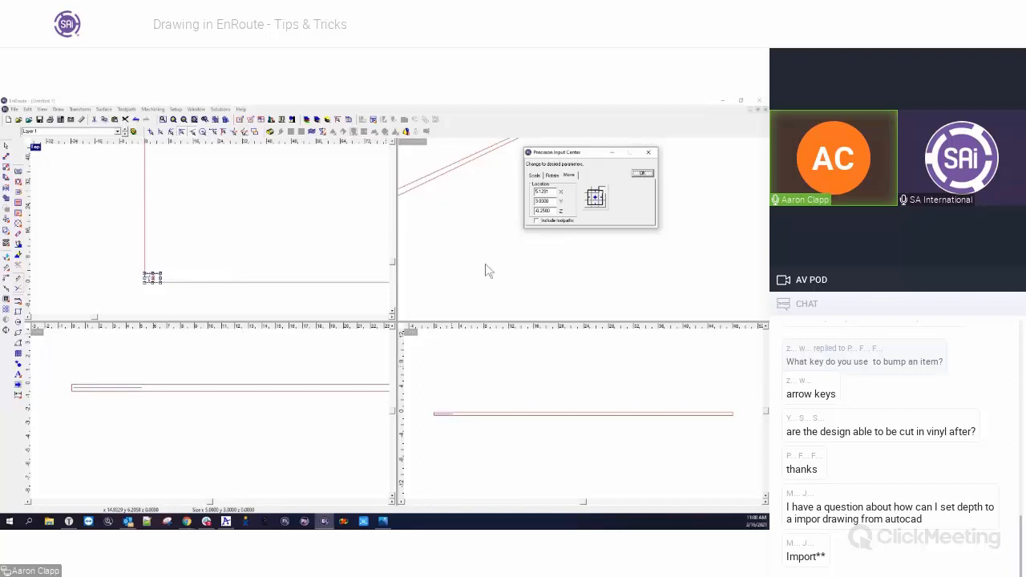
pyautogui.click(72, 481)
# Step: Export the part to the Desktop as an AutoCAD (DXF) file named test, using the Entire file and Contours only options
pyautogui.scroll(2, 69, 404)
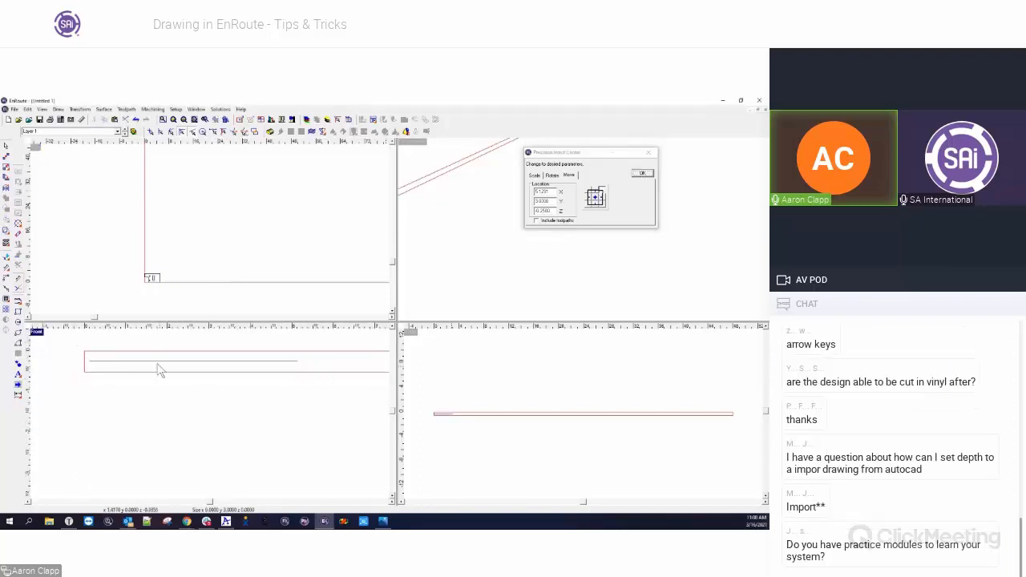
pyautogui.moveTo(131, 363); pyautogui.dragTo(363, 398)
pyautogui.click(14, 109)
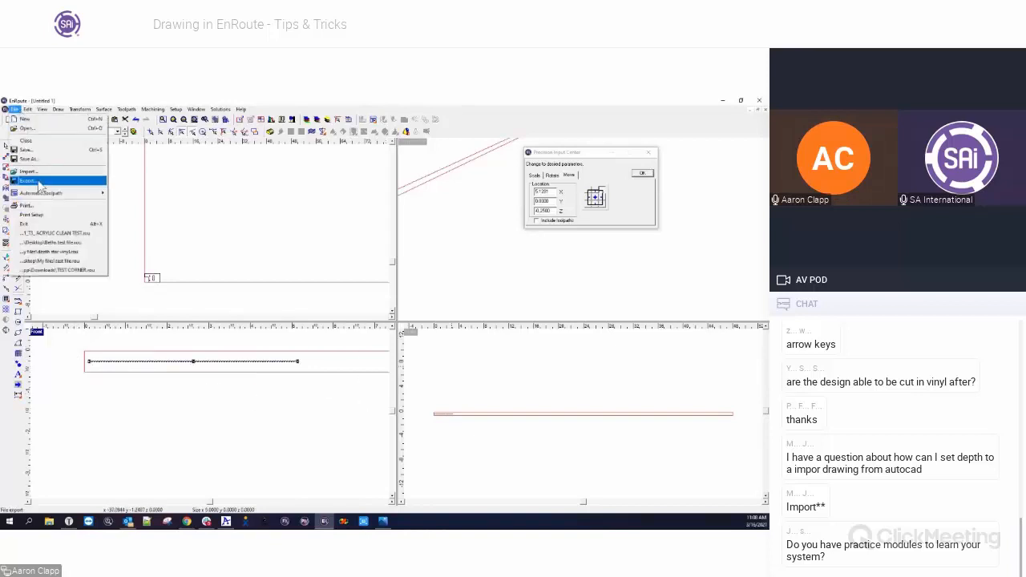
pyautogui.click(29, 159)
pyautogui.click(416, 344)
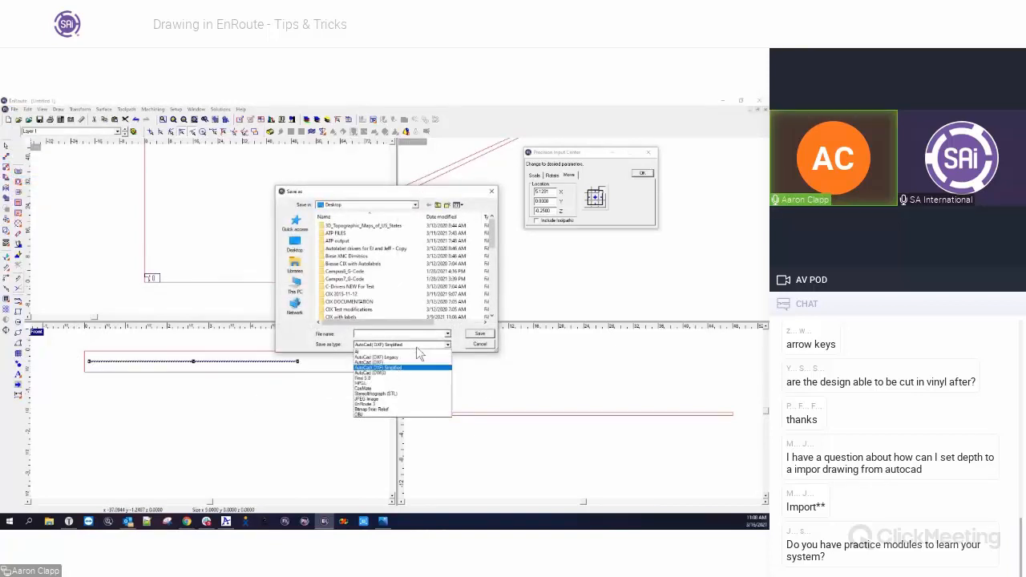
pyautogui.click(370, 362)
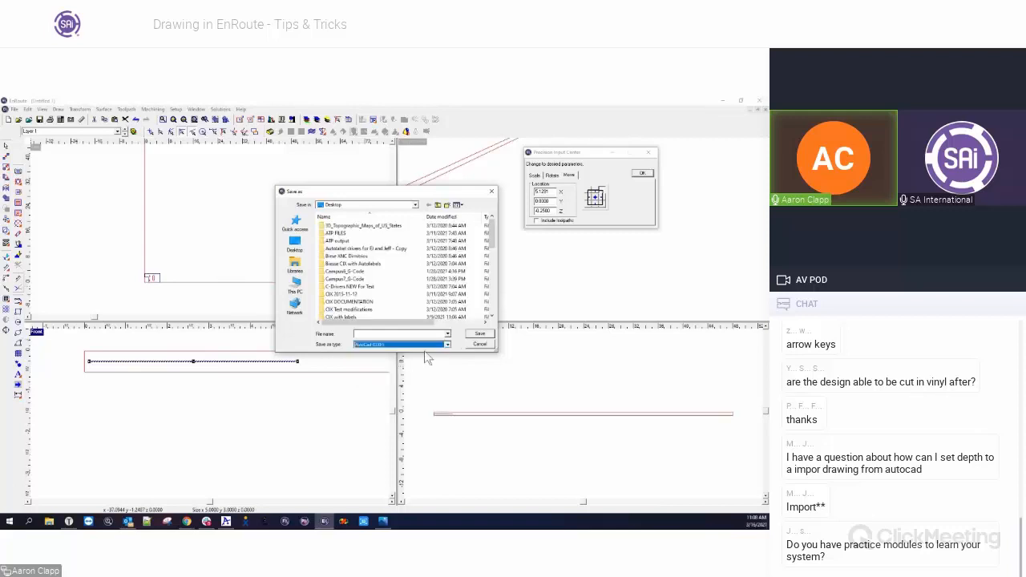
pyautogui.click(383, 334)
pyautogui.write('test')
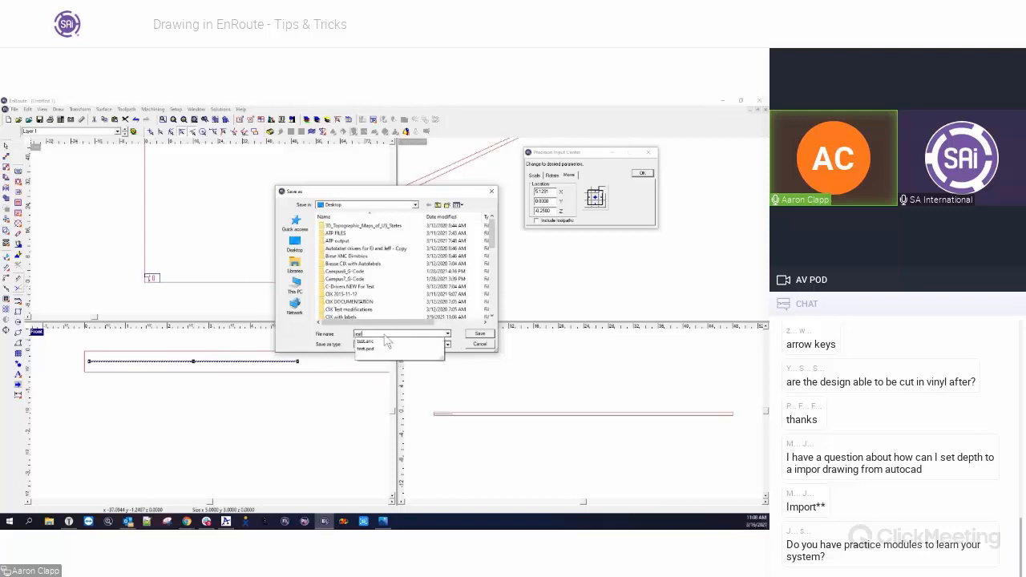
pyautogui.click(479, 334)
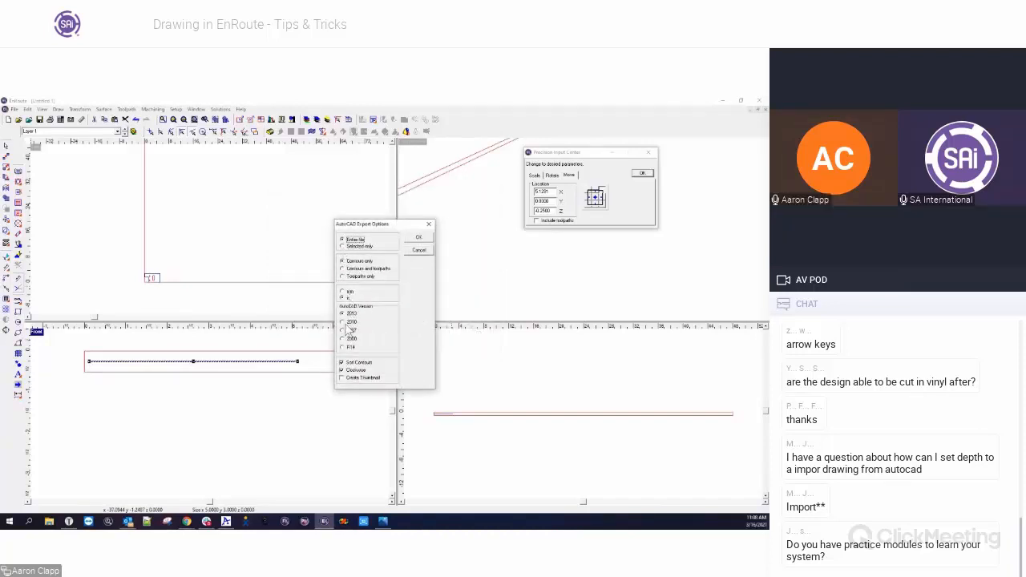
pyautogui.click(420, 239)
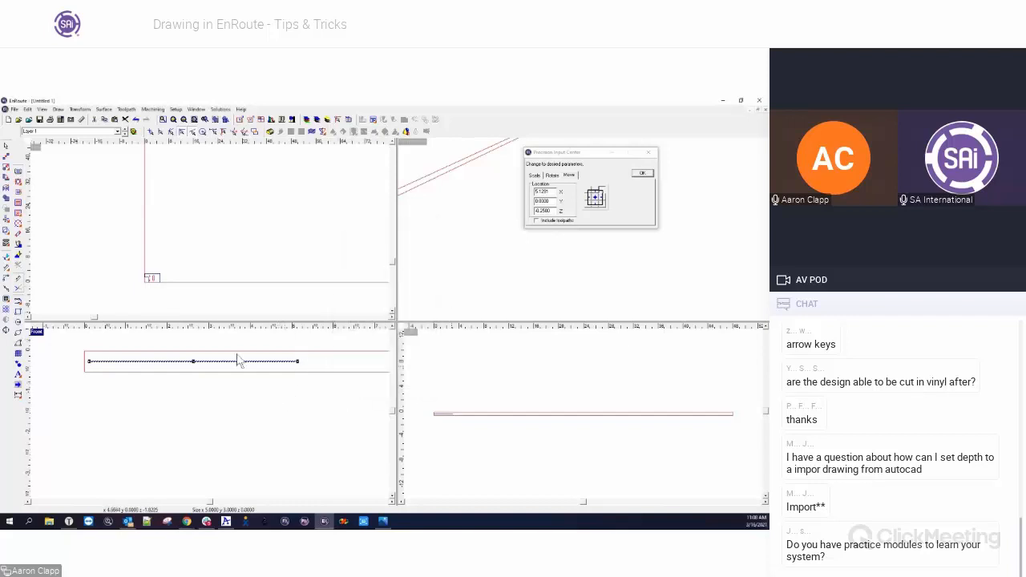
# Step: Create a new drawing with the default plate and import the exported AutoCAD DXF file from the Desktop
pyautogui.click(7, 119)
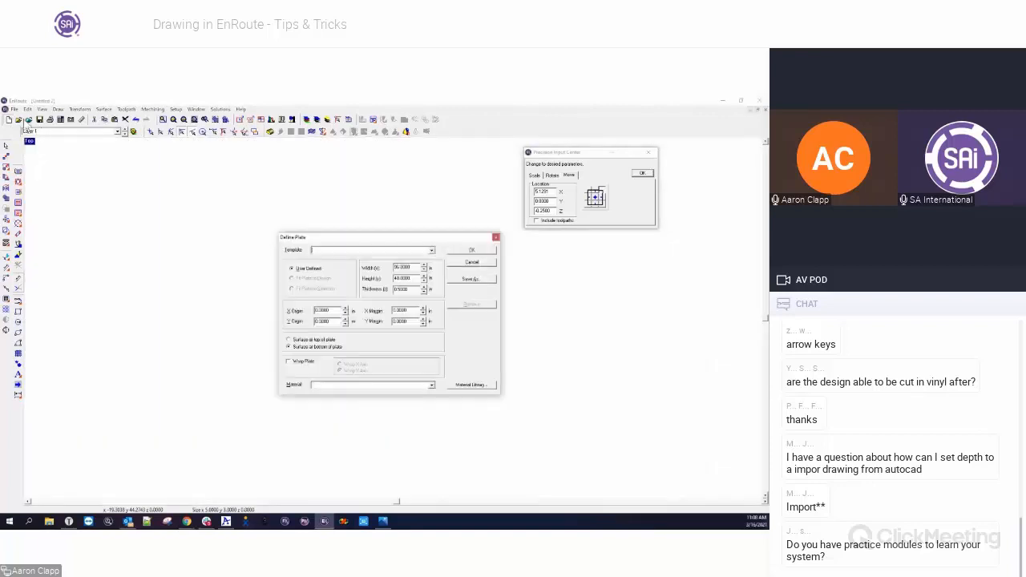
pyautogui.click(471, 251)
pyautogui.click(28, 120)
pyautogui.click(423, 343)
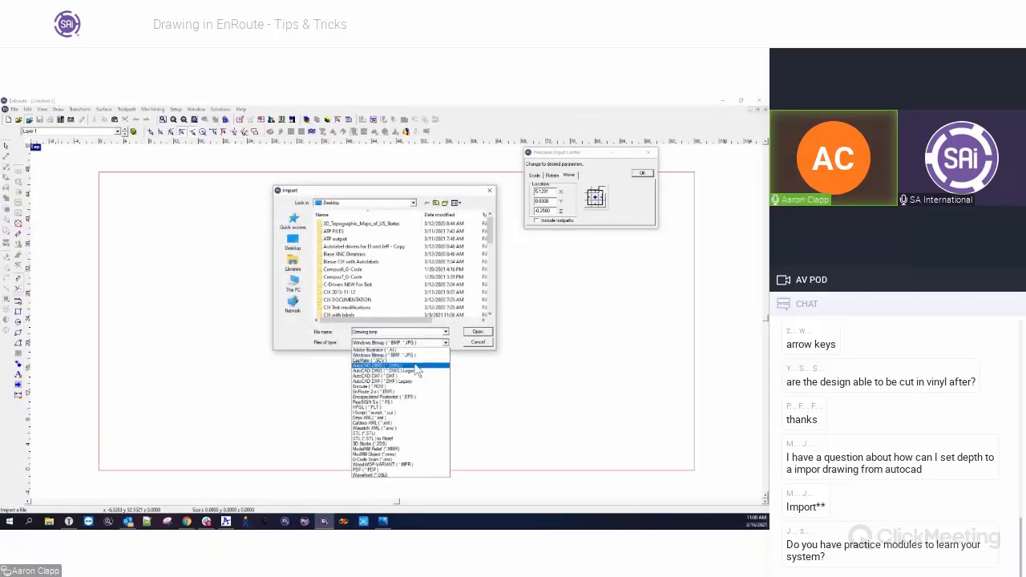
pyautogui.click(407, 376)
pyautogui.scroll(-5, 408, 282)
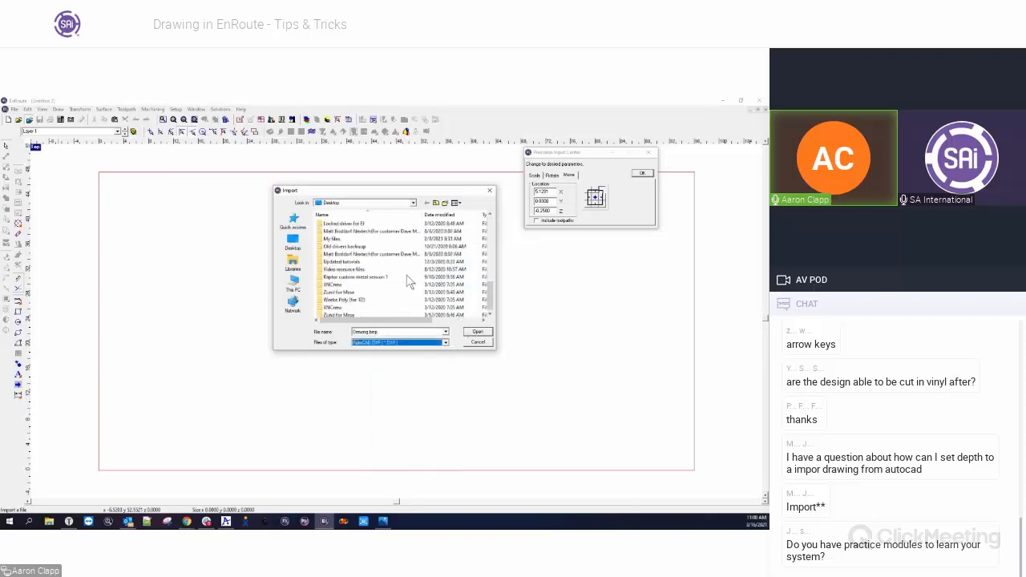
pyautogui.click(332, 308)
pyautogui.click(472, 333)
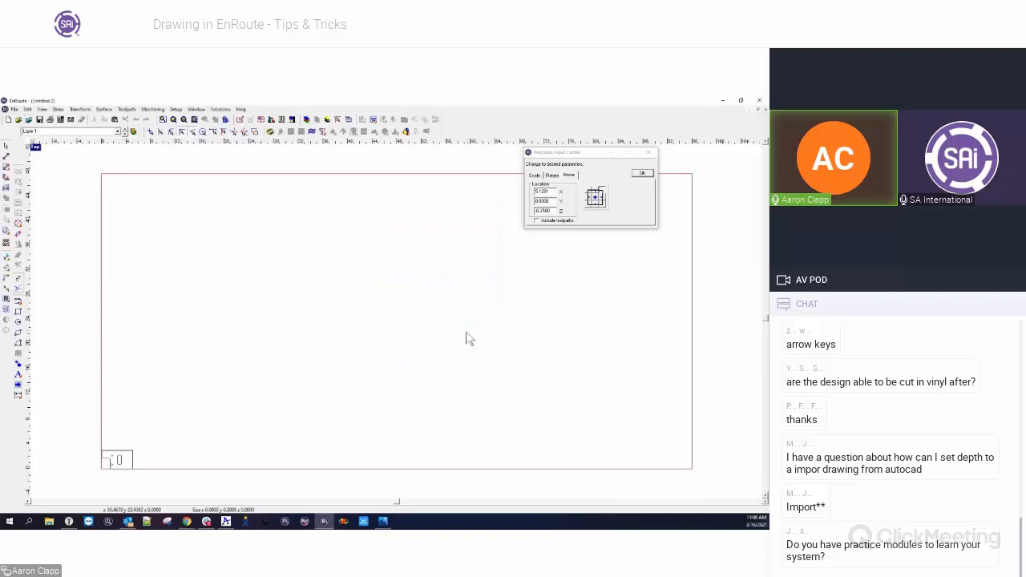
# Step: Switch to the four-view layout and select the imported part in the front view to check its depth
pyautogui.click(36, 148)
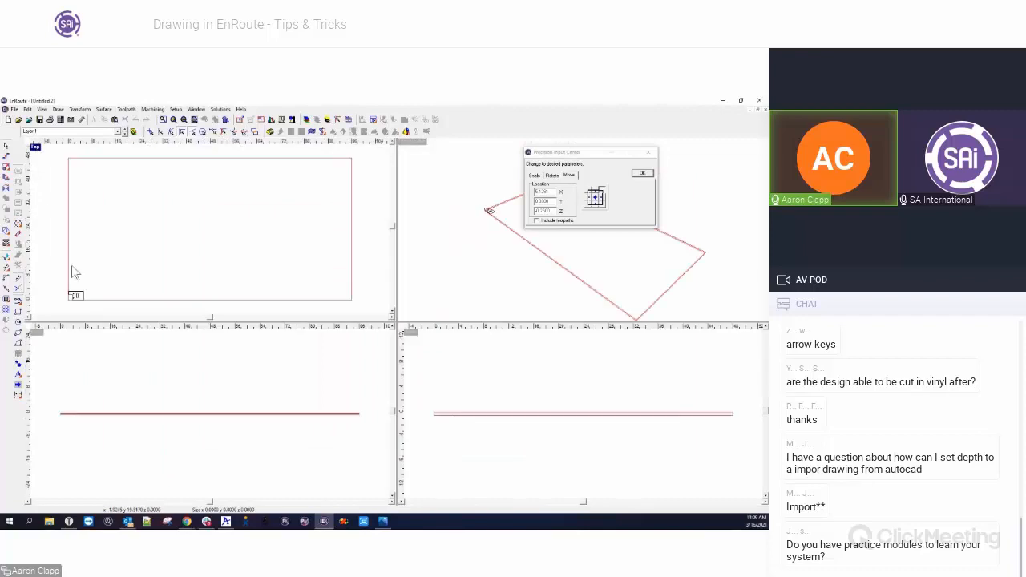
pyautogui.scroll(5, 65, 440)
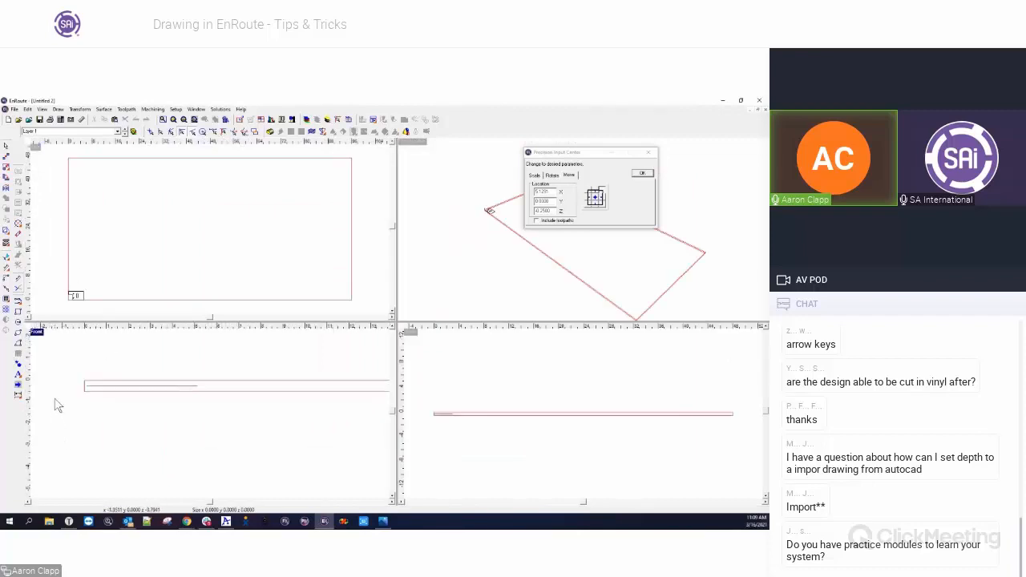
pyautogui.moveTo(64, 364); pyautogui.dragTo(337, 409)
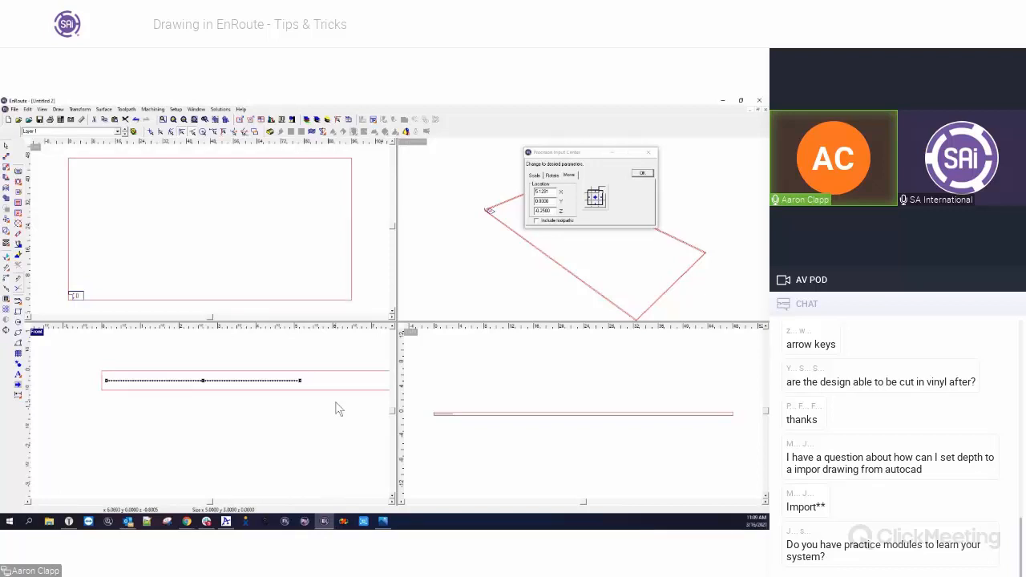
# Step: Check the drawing's layer list, keeping Layer 1, and close the Precision Input Center
pyautogui.click(118, 131)
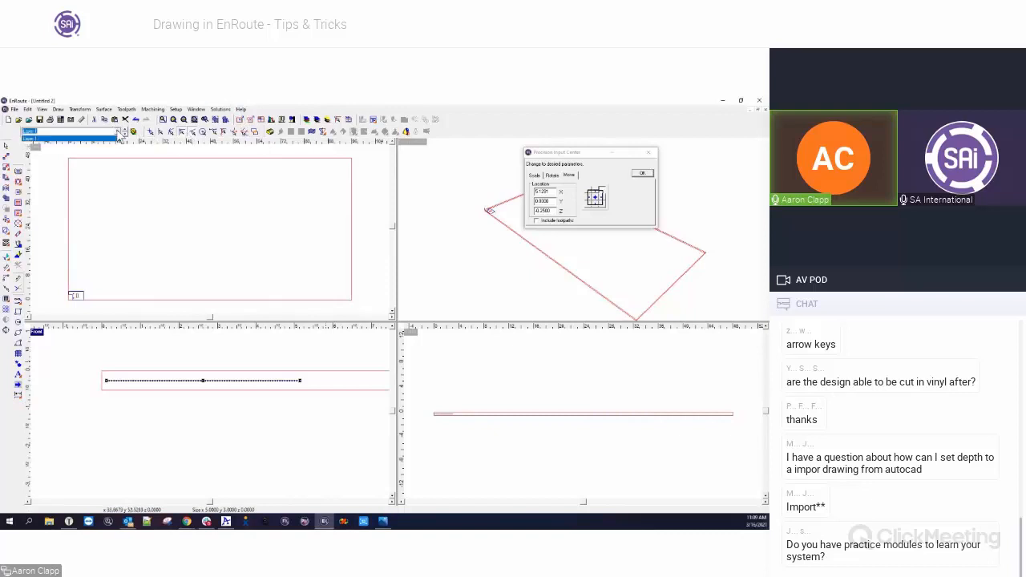
pyautogui.click(117, 138)
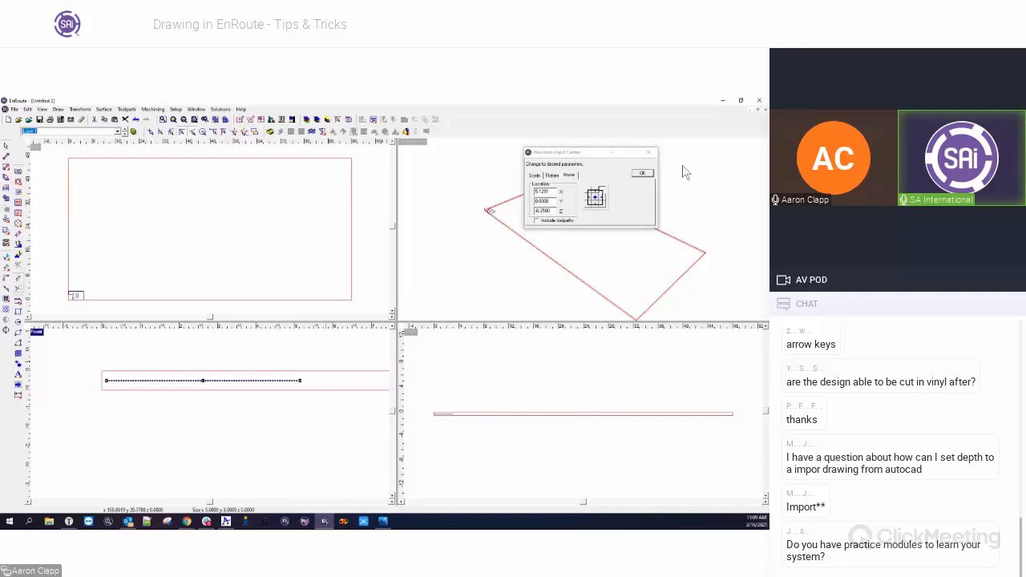
pyautogui.moveTo(594, 160); pyautogui.dragTo(473, 164)
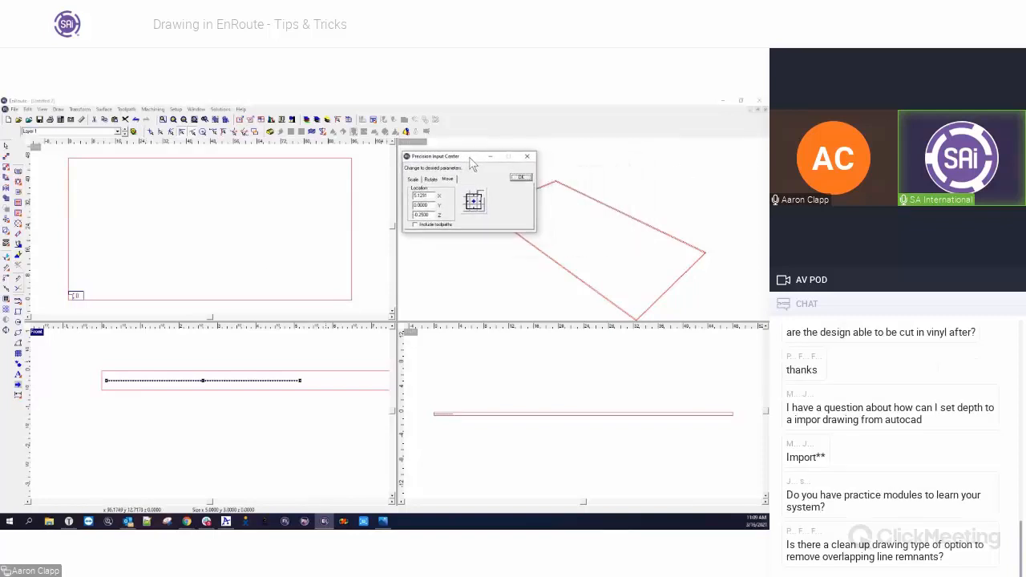
pyautogui.click(527, 158)
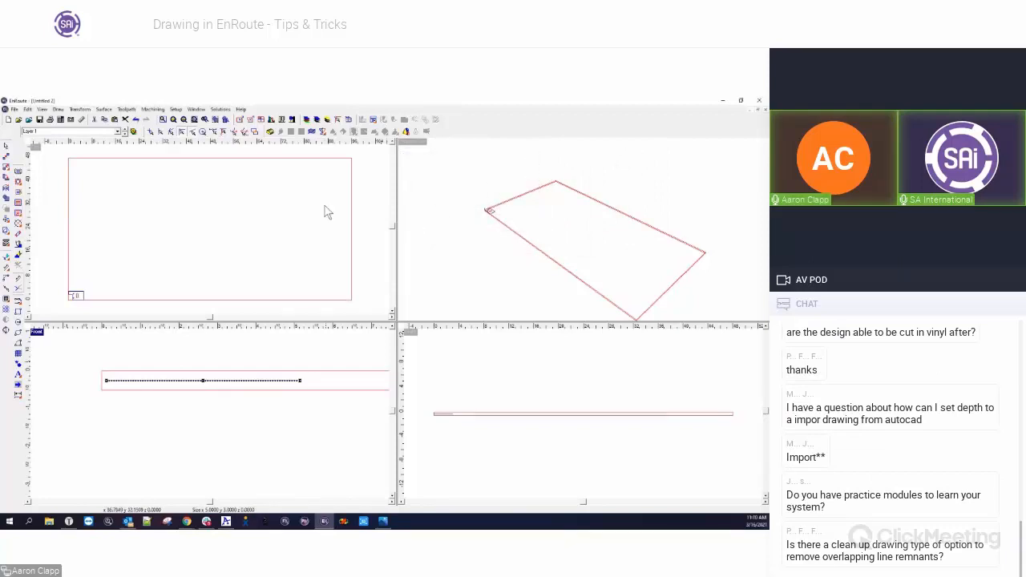
# Step: Open the EnRoute manual and go from its table of contents to the Sweep Two Rails section
pyautogui.click(241, 110)
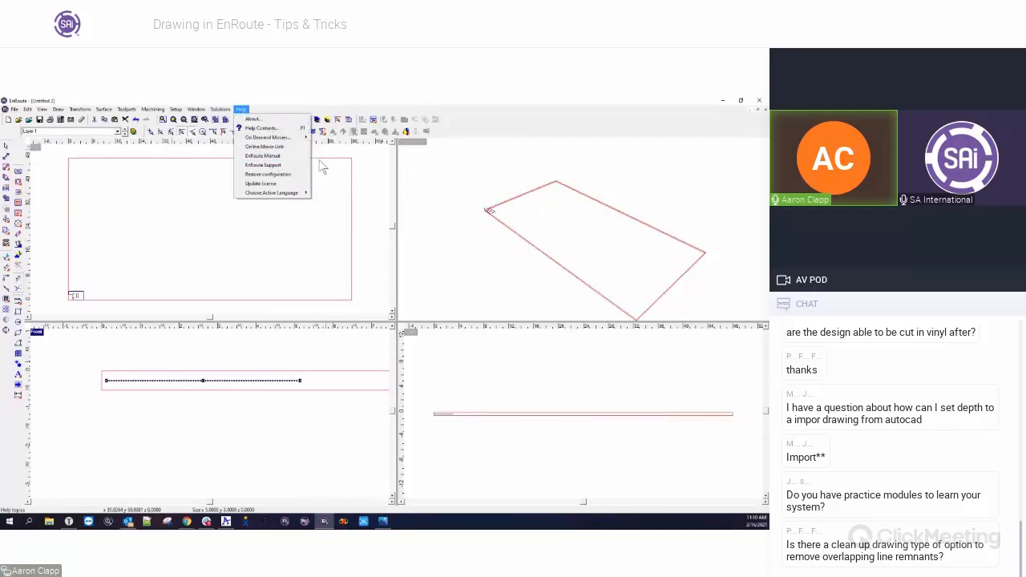
pyautogui.click(295, 157)
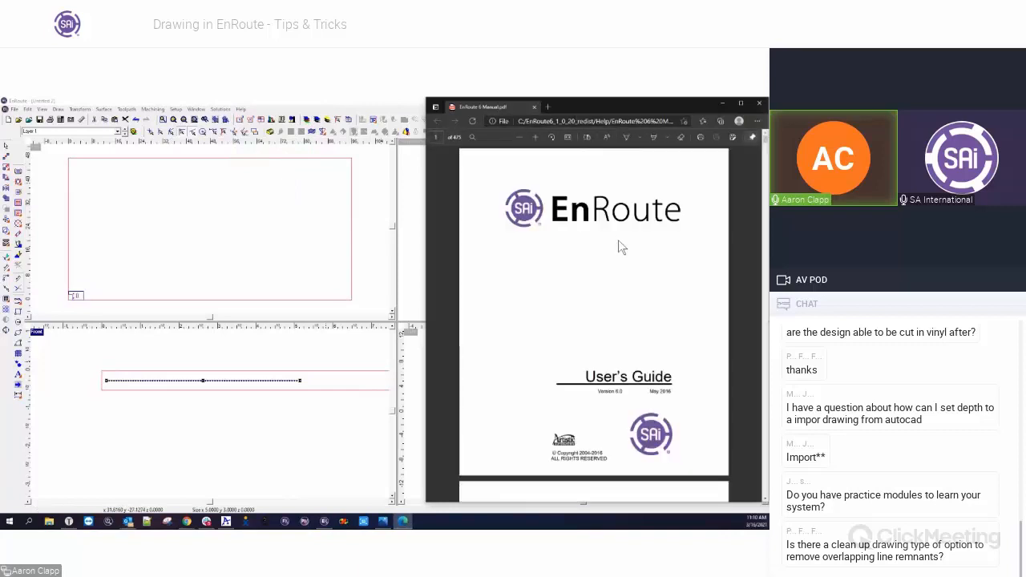
pyautogui.scroll(-5, 618, 239)
pyautogui.scroll(-10, 621, 247)
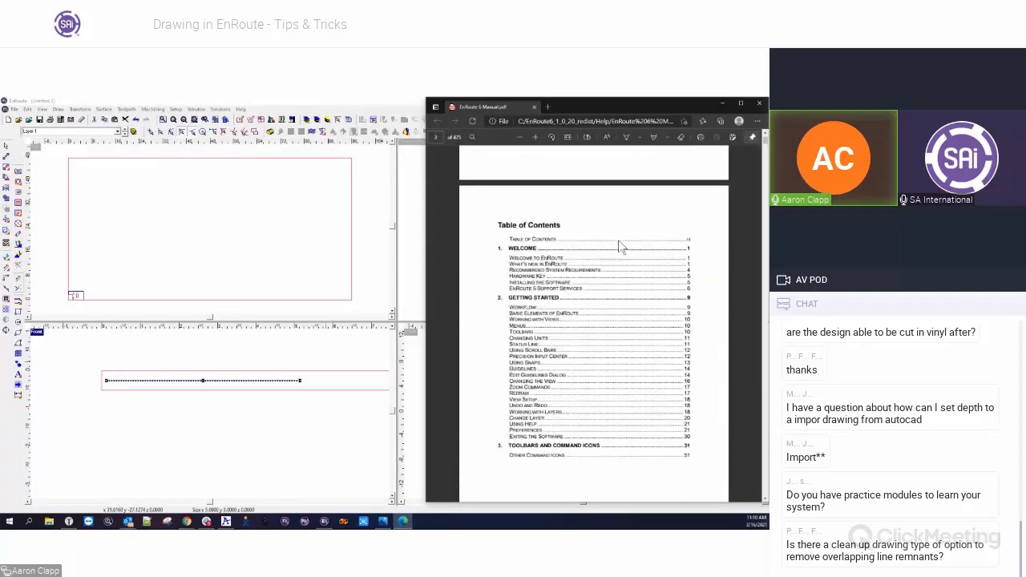
pyautogui.scroll(-10, 617, 246)
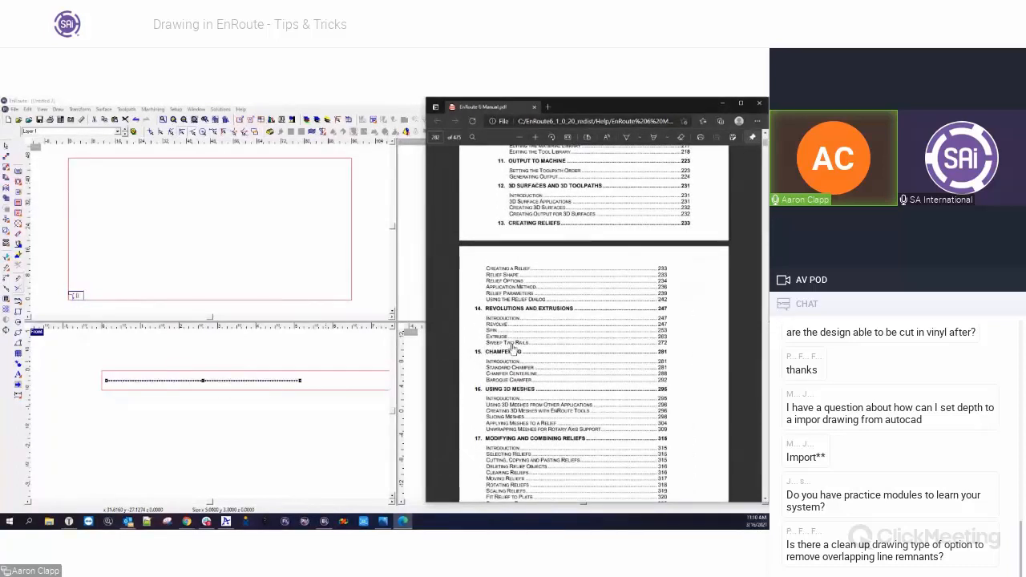
pyautogui.click(511, 343)
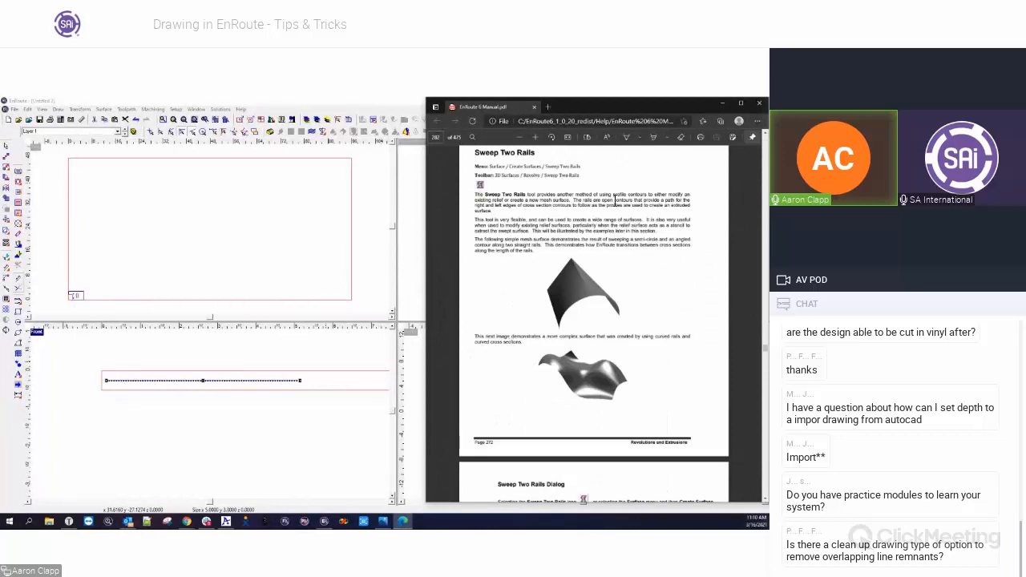
# Step: Read through the Sweep Two Rails pages covering the dialog, application methods, wizard prompts and leaf example, and close the manual
pyautogui.scroll(-5, 504, 303)
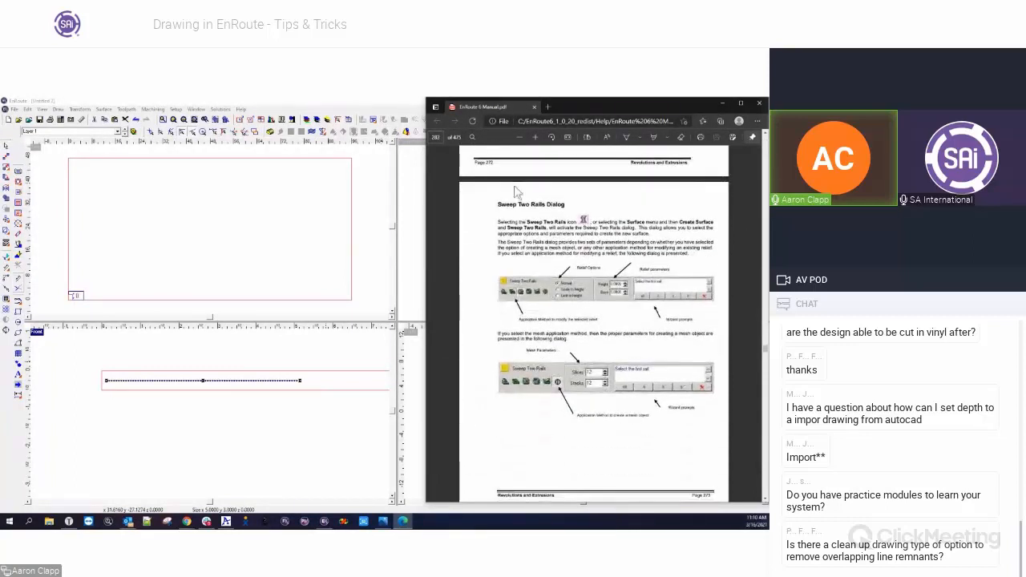
pyautogui.scroll(-5, 630, 269)
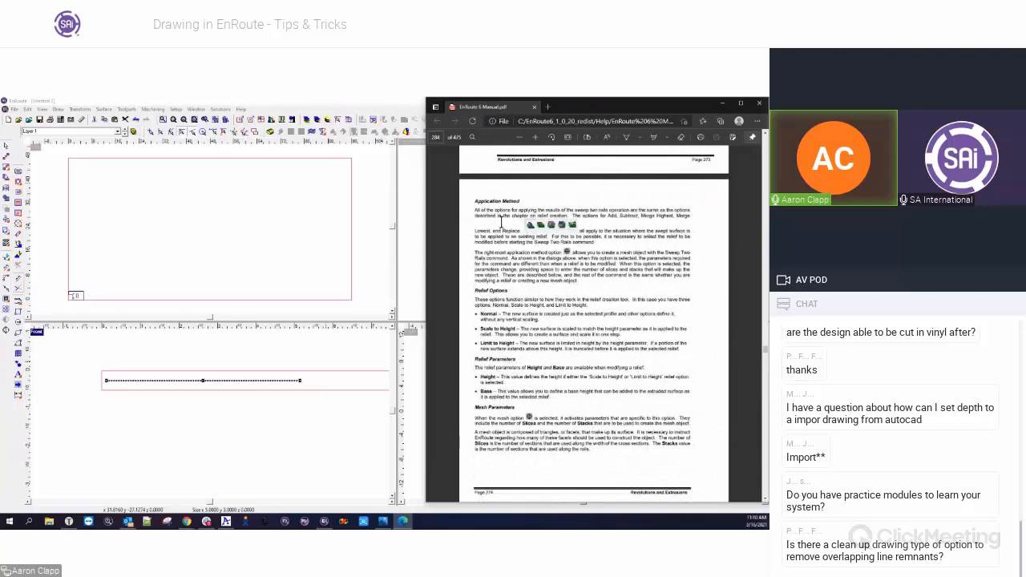
pyautogui.scroll(-5, 529, 314)
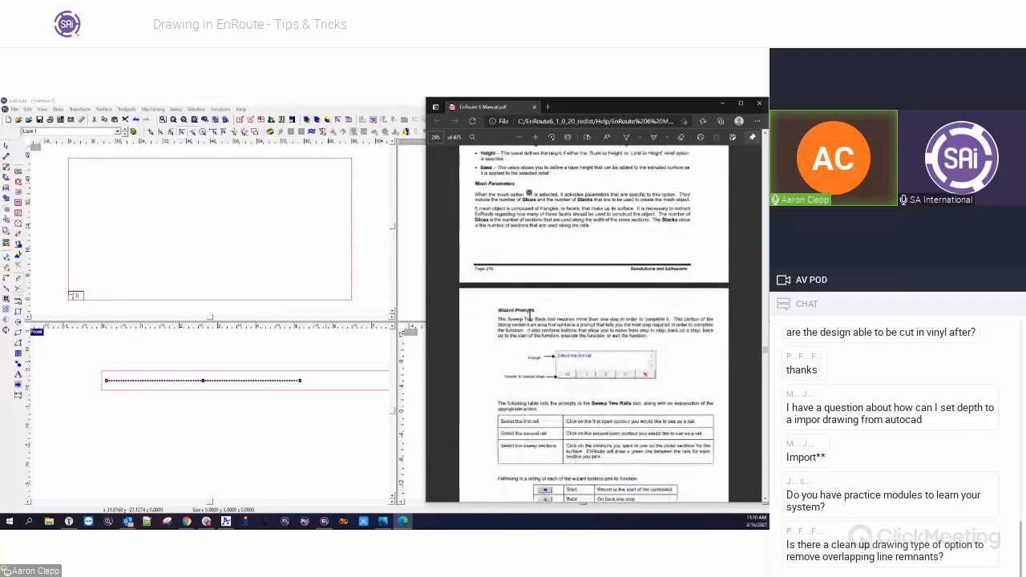
pyautogui.scroll(-5, 529, 312)
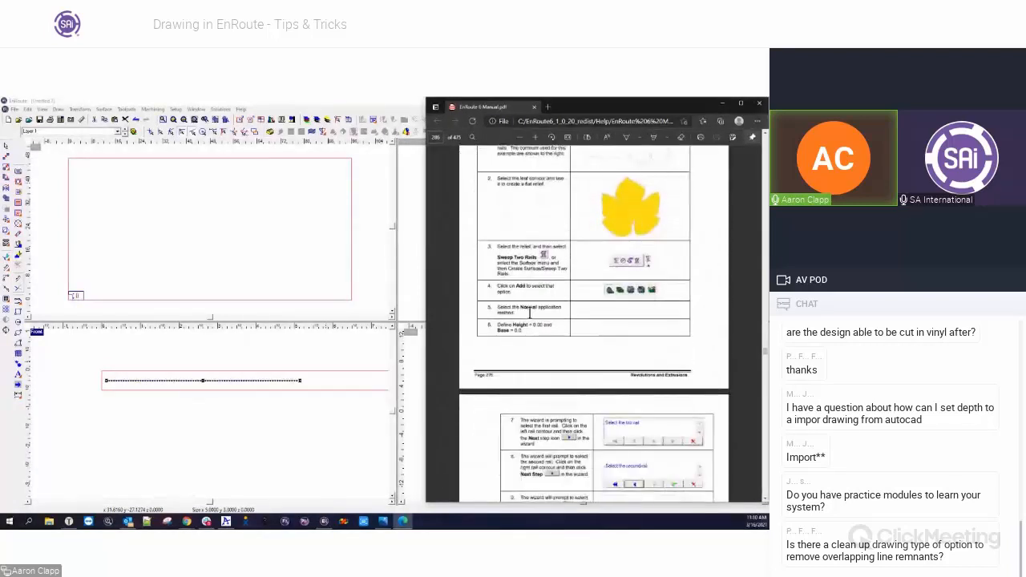
pyautogui.scroll(10, 529, 312)
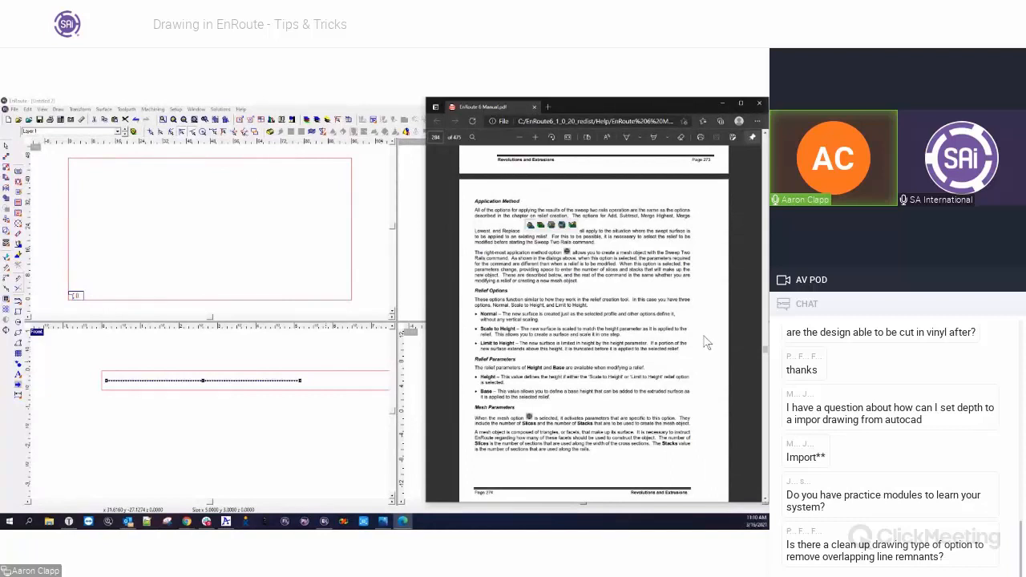
pyautogui.moveTo(650, 108); pyautogui.dragTo(631, 106)
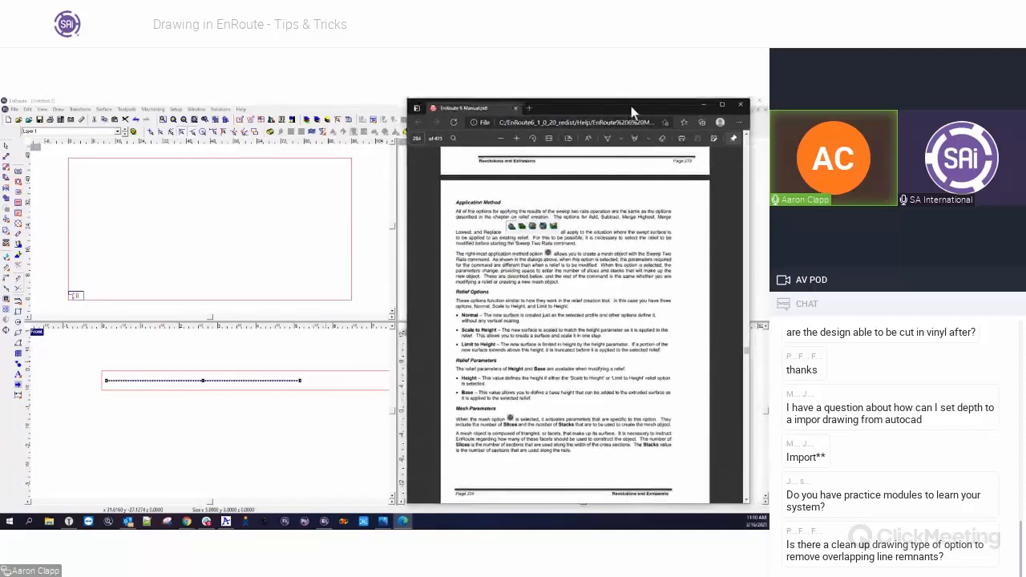
pyautogui.click(741, 107)
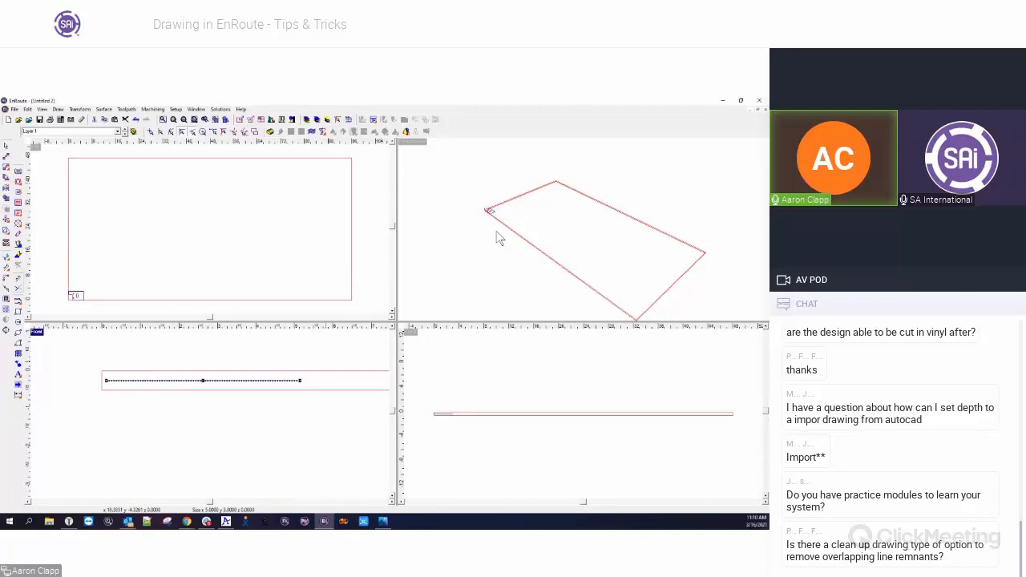
# Step: Return to the single top view and select the entire imported part at the plate's corner for a closer look
pyautogui.doubleClick(110, 242)
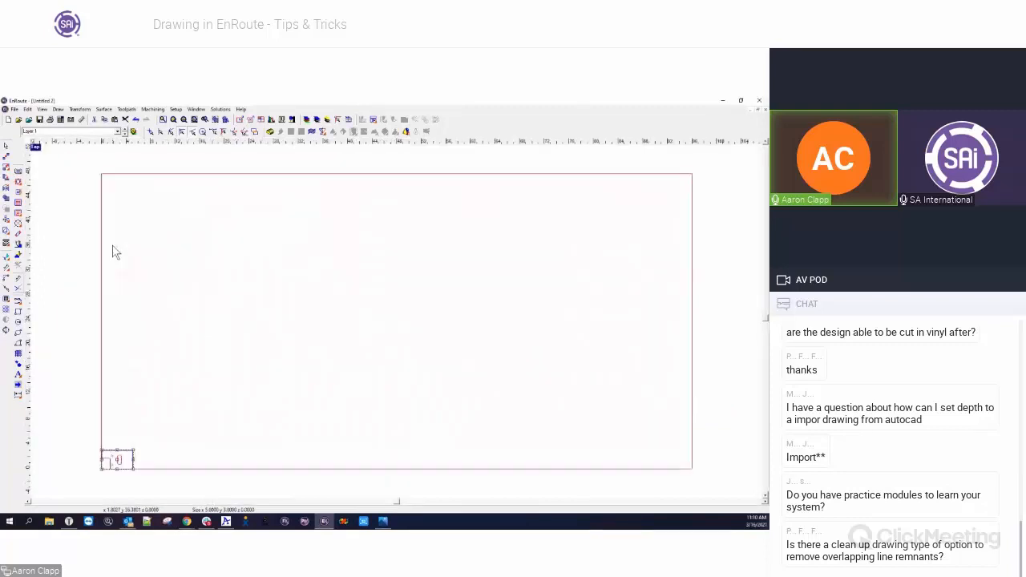
pyautogui.scroll(-1, 114, 253)
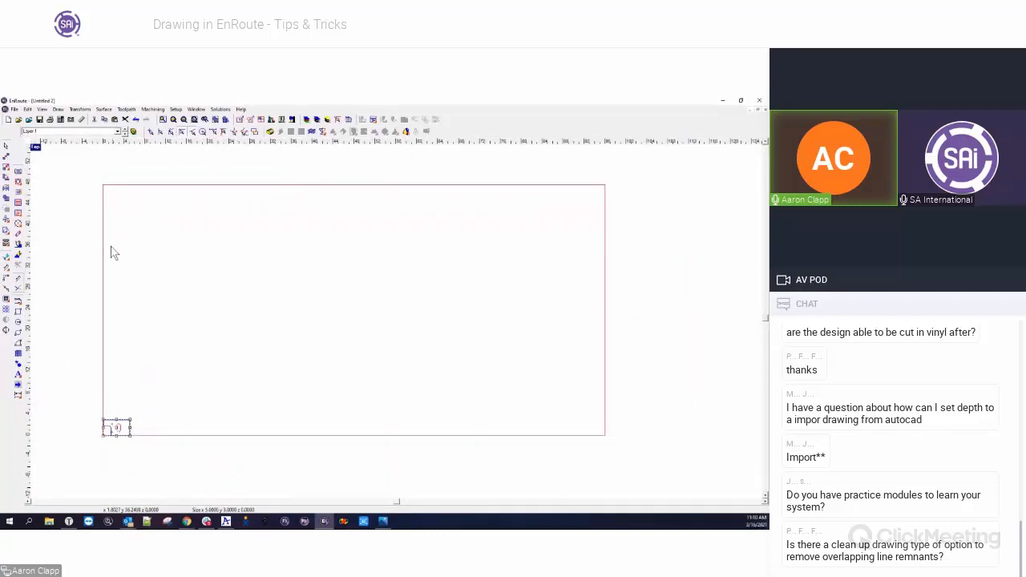
pyautogui.moveTo(70, 402); pyautogui.dragTo(152, 446)
pyautogui.moveTo(76, 369); pyautogui.dragTo(185, 469)
pyautogui.moveTo(83, 395); pyautogui.dragTo(157, 455)
pyautogui.scroll(2, 101, 437)
pyautogui.scroll(1, 100, 437)
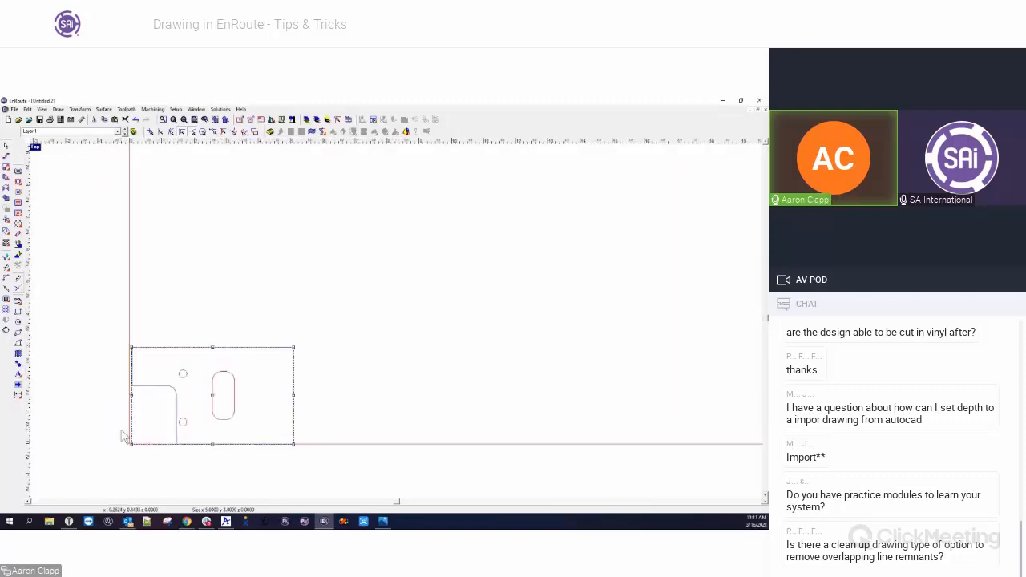
pyautogui.scroll(2, 122, 434)
pyautogui.moveTo(241, 389); pyautogui.dragTo(246, 379)
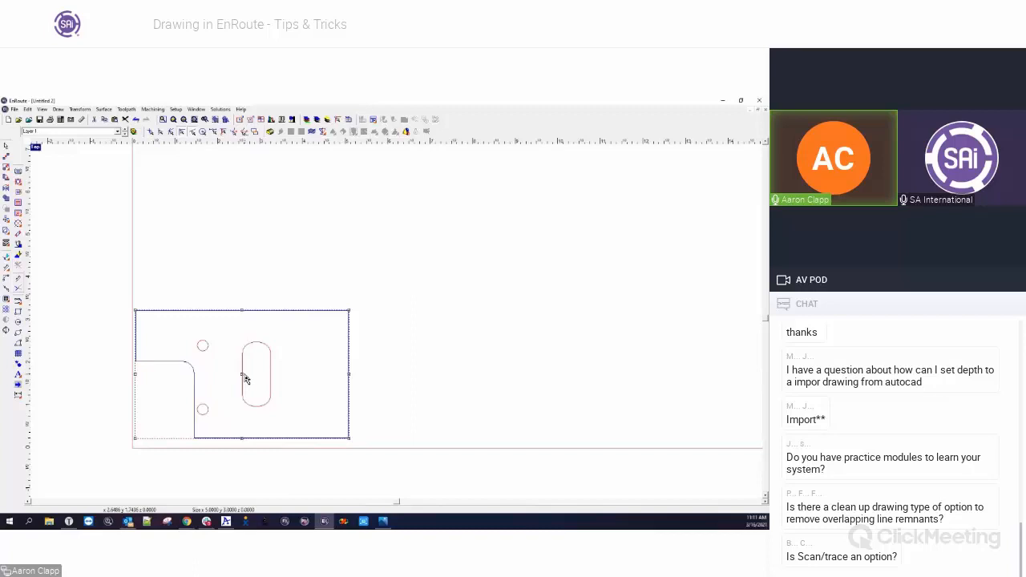
pyautogui.click(374, 422)
pyautogui.click(348, 436)
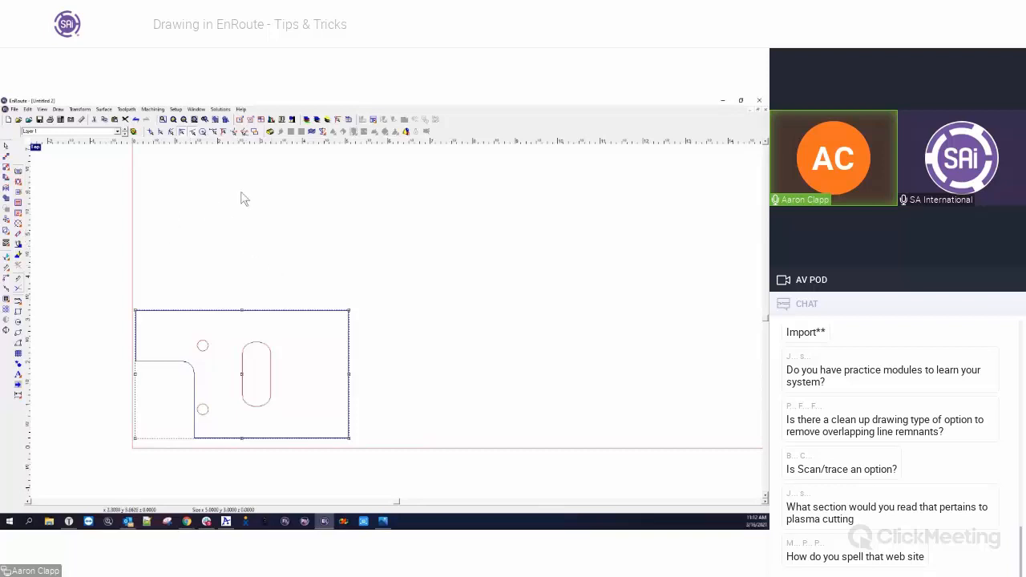
# Step: Open the Snaps help movie and close it again
pyautogui.click(207, 137)
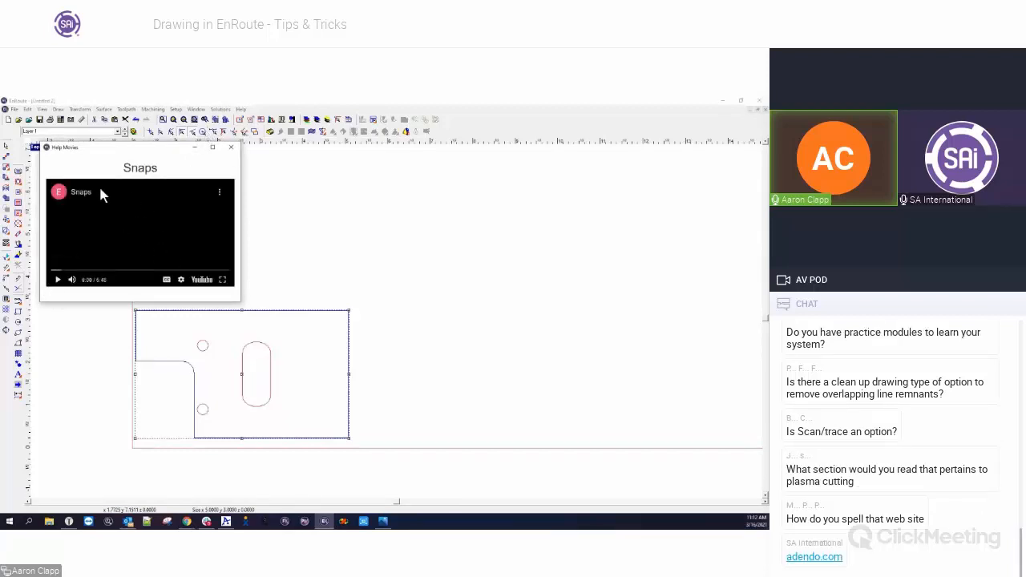
pyautogui.click(231, 147)
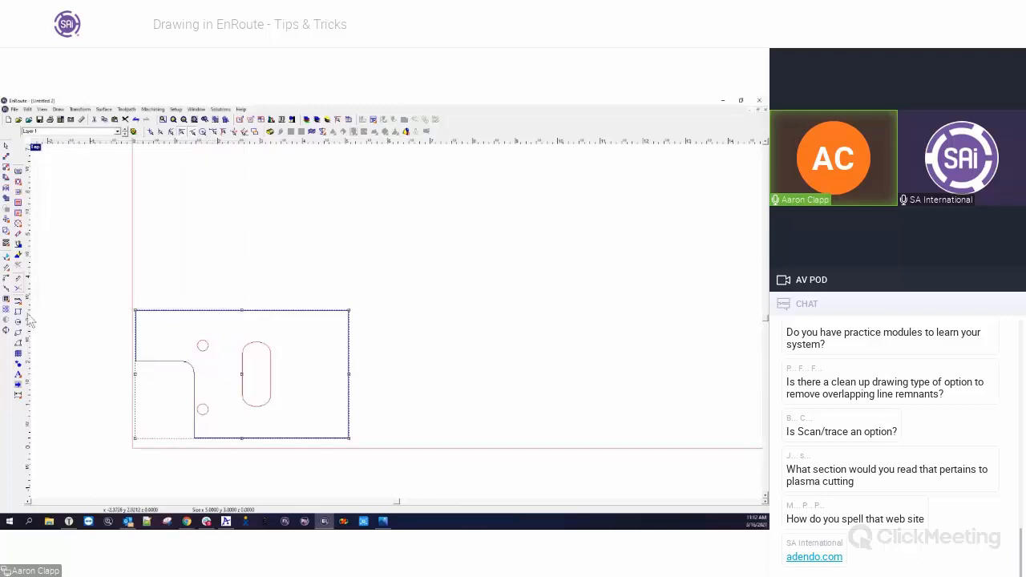
pyautogui.moveTo(23, 305)
pyautogui.moveTo(116, 260); pyautogui.dragTo(382, 455)
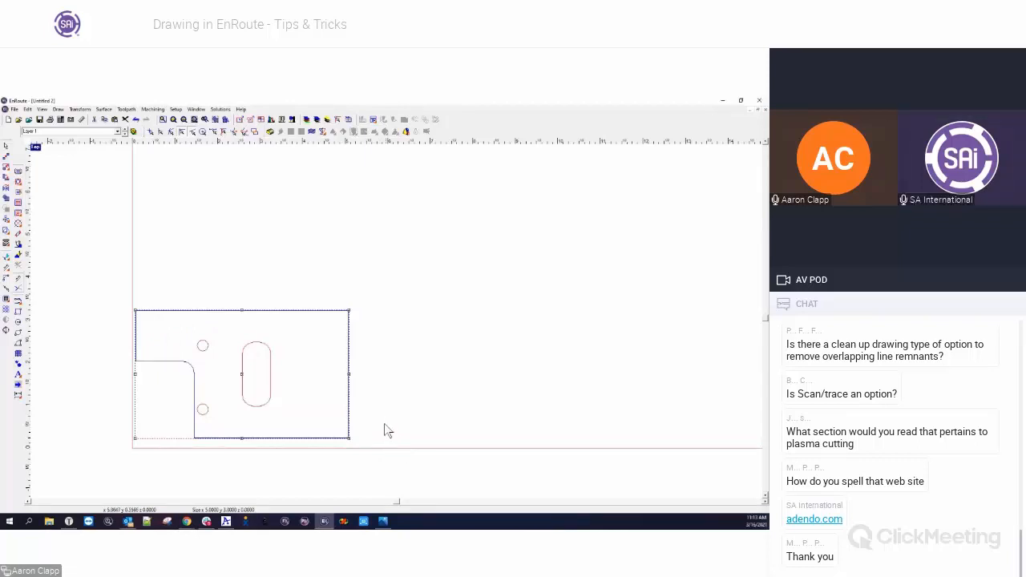
pyautogui.click(393, 415)
pyautogui.moveTo(101, 270); pyautogui.dragTo(399, 466)
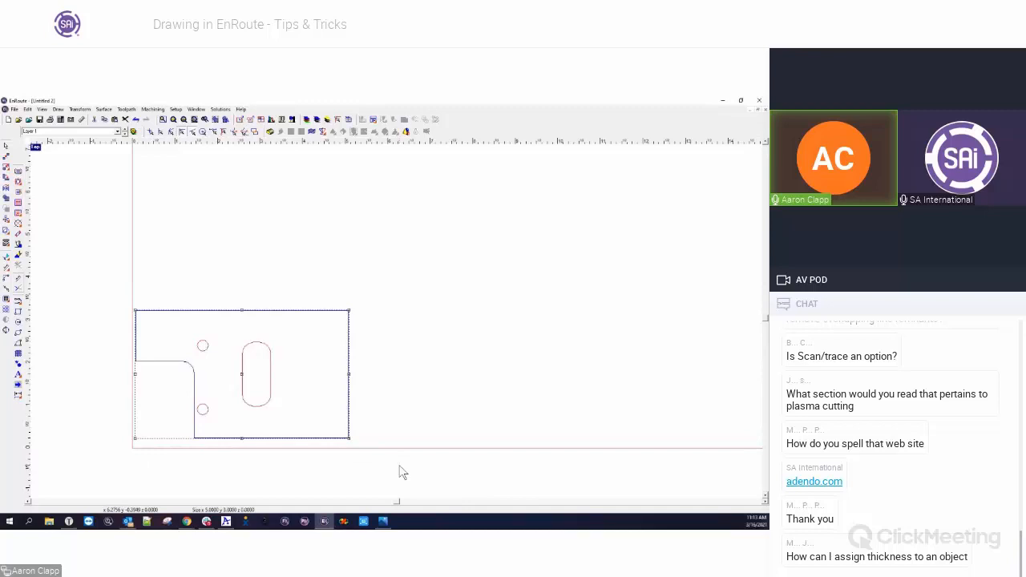
# Step: Open the EnRoute file 4291_T3_ ACRYLIC CLEAN TEST.rou from the Enroute Problem folder
pyautogui.click(18, 119)
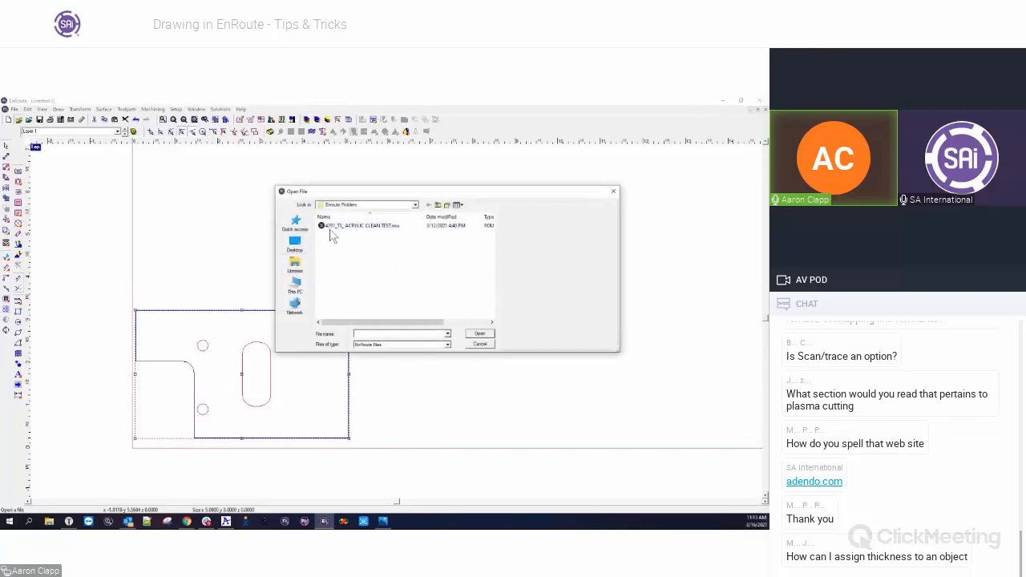
pyautogui.click(334, 228)
pyautogui.click(473, 335)
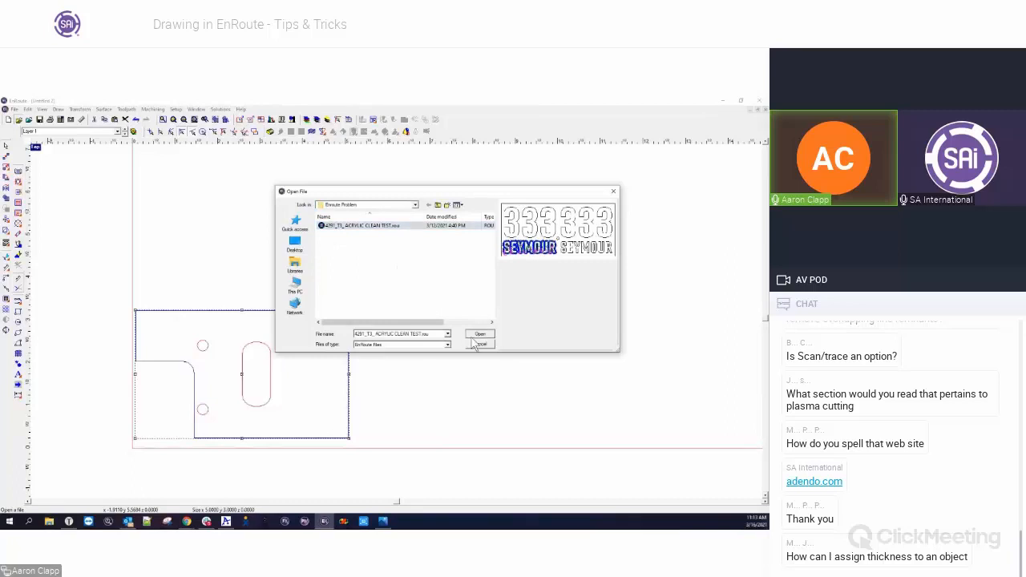
# Step: Select the lower row with both SEYMOUR words and delete its toolpaths
pyautogui.scroll(-3, 291, 260)
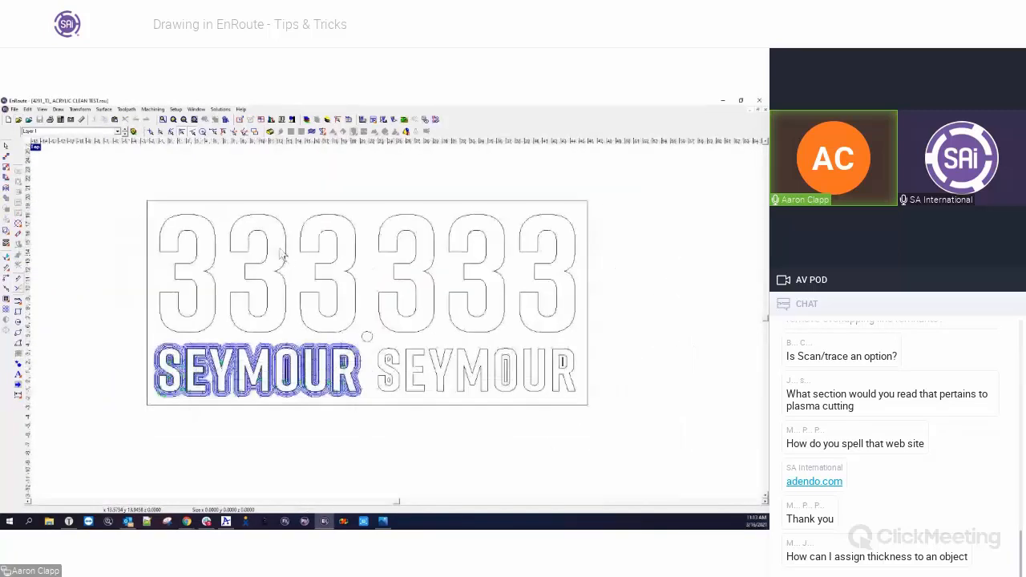
pyautogui.moveTo(134, 297); pyautogui.dragTo(576, 412)
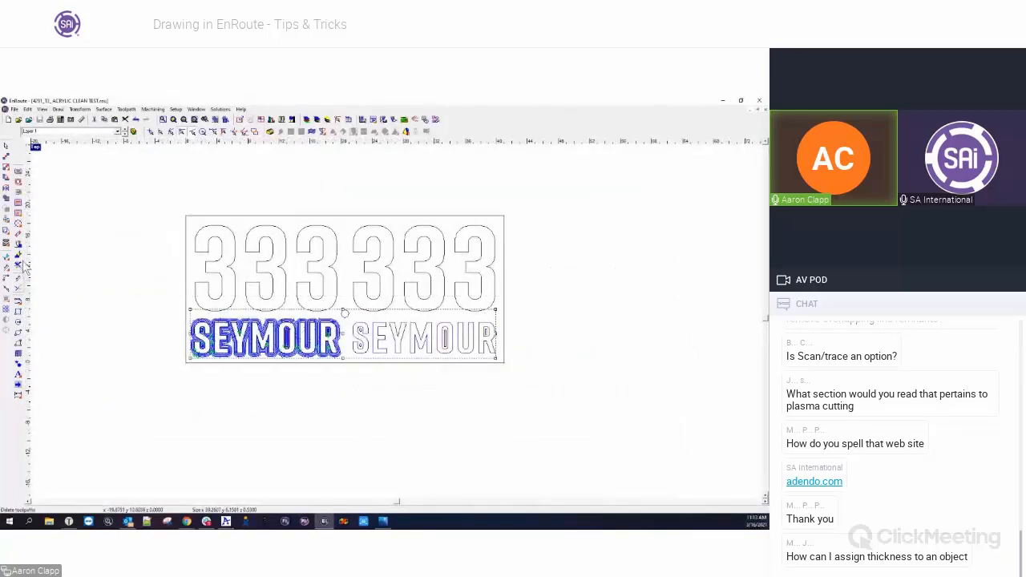
pyautogui.click(19, 269)
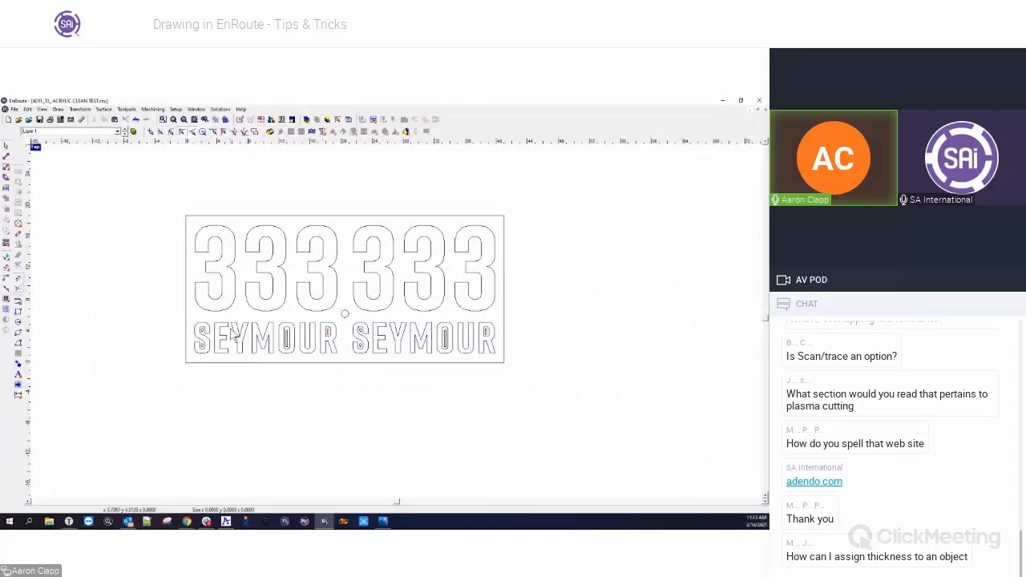
# Step: Examine the edit points of the S, Y, O and R contours in the first SEYMOUR
pyautogui.moveTo(170, 314); pyautogui.dragTo(528, 398)
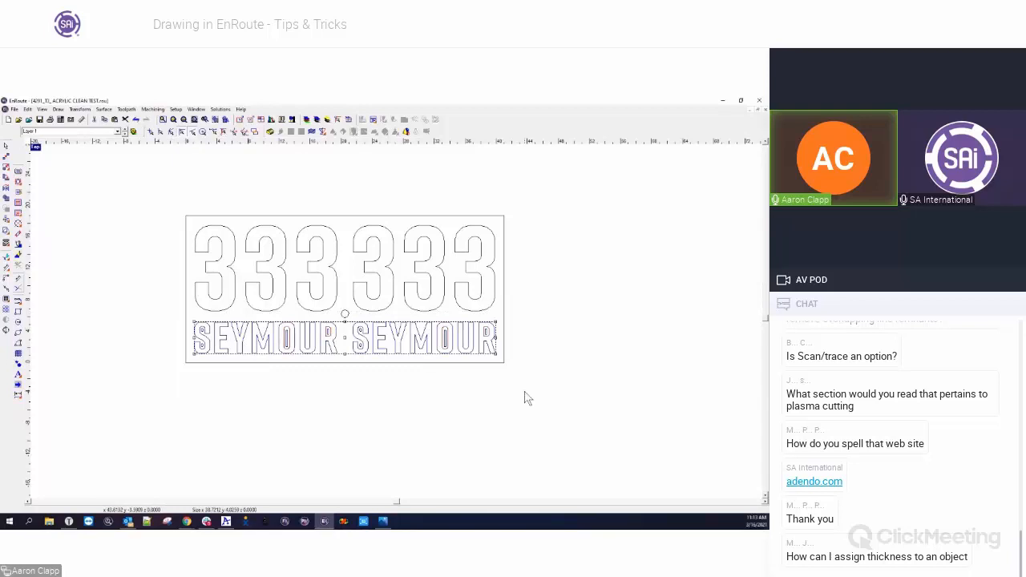
pyautogui.scroll(1, 243, 362)
pyautogui.scroll(2, 243, 362)
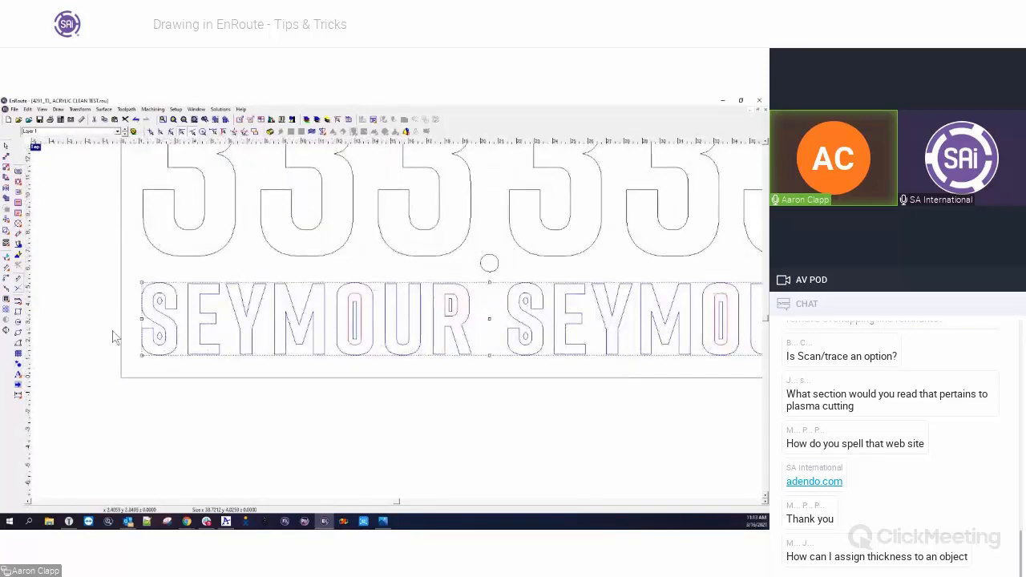
pyautogui.click(96, 251)
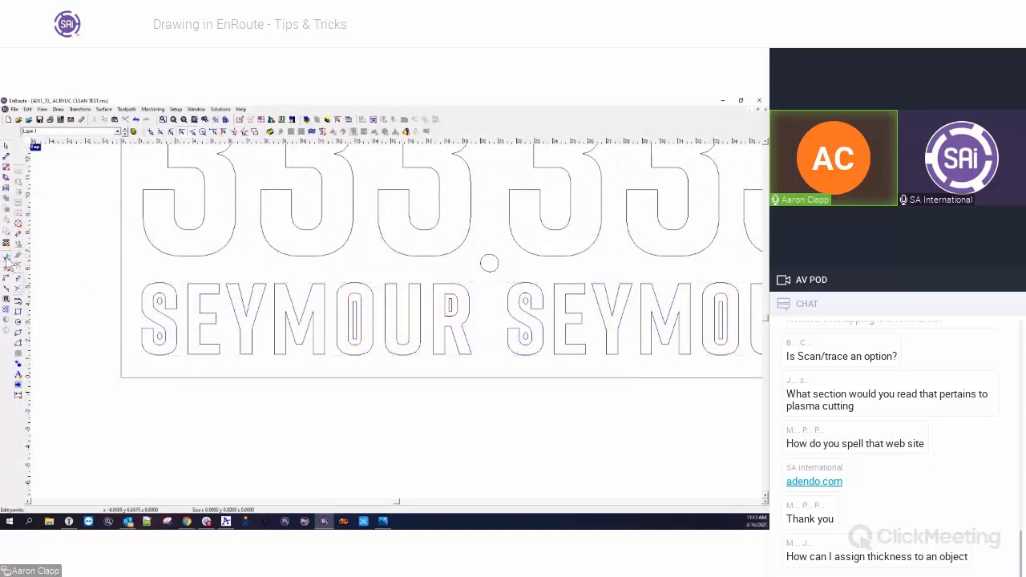
pyautogui.click(7, 258)
pyautogui.click(168, 286)
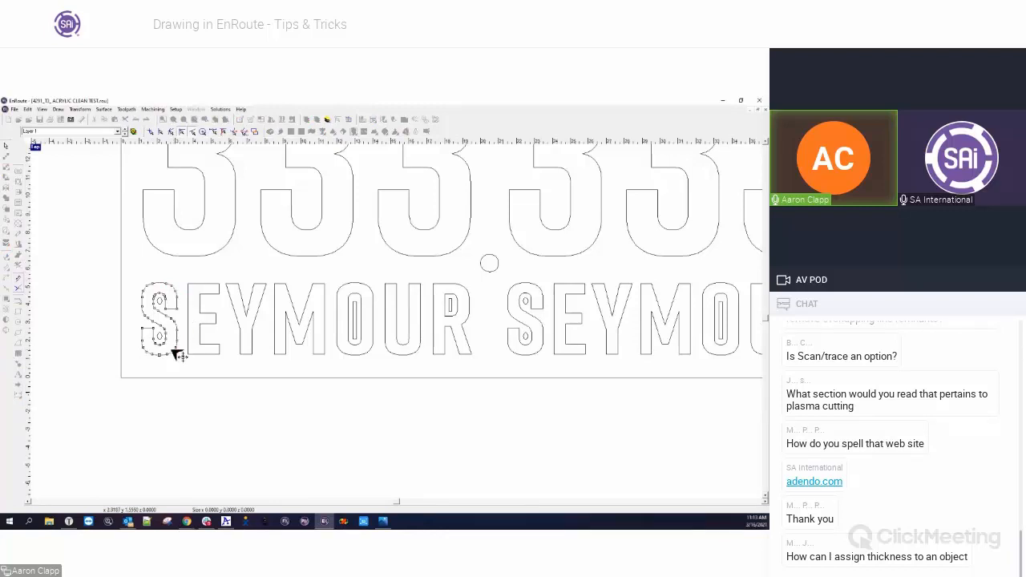
pyautogui.click(242, 317)
pyautogui.click(350, 341)
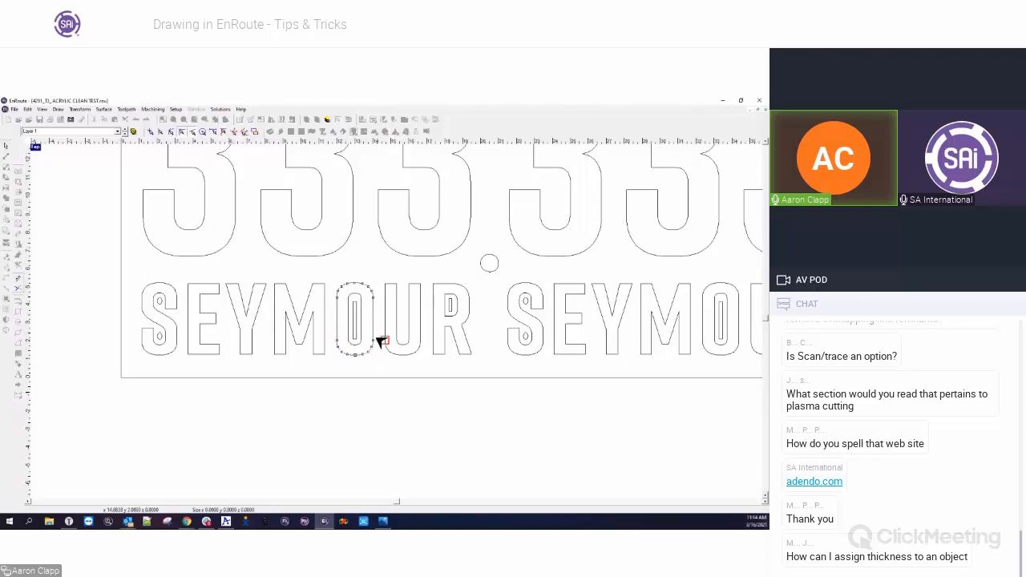
pyautogui.click(452, 303)
pyautogui.moveTo(454, 304); pyautogui.dragTo(464, 299)
pyautogui.rightClick(416, 376)
pyautogui.click(426, 383)
# Step: Select the whole plate artwork and run Cleanup on it with the proposed cleanup tolerance
pyautogui.scroll(-2, 289, 409)
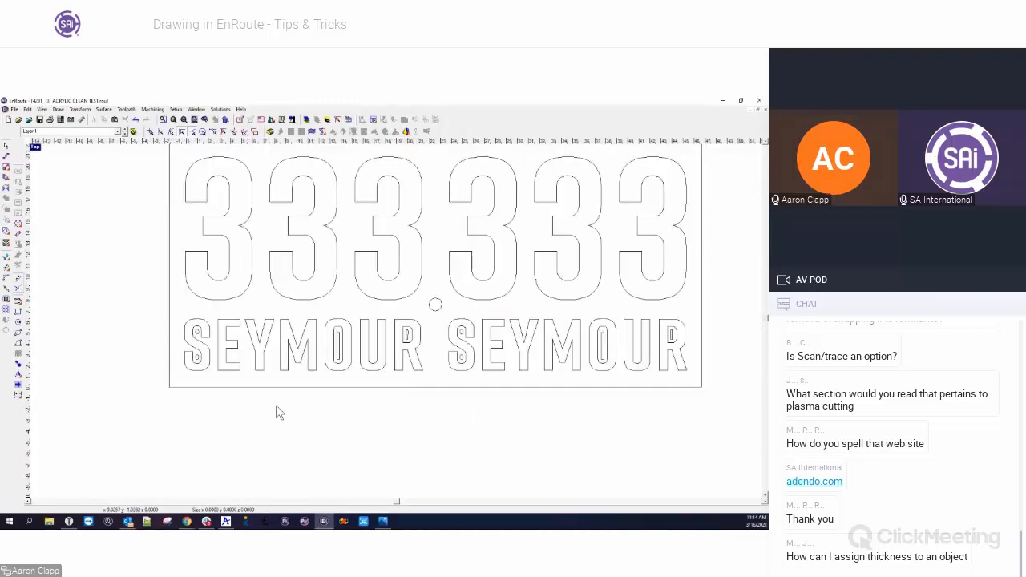
pyautogui.scroll(-2, 275, 405)
pyautogui.moveTo(194, 338); pyautogui.dragTo(551, 410)
pyautogui.moveTo(155, 206); pyautogui.dragTo(625, 457)
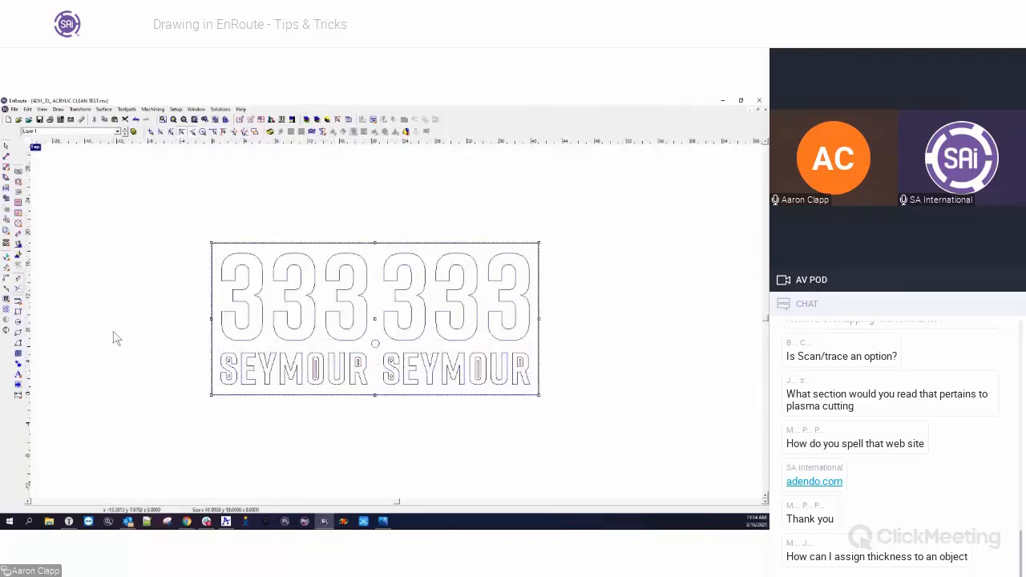
pyautogui.click(80, 109)
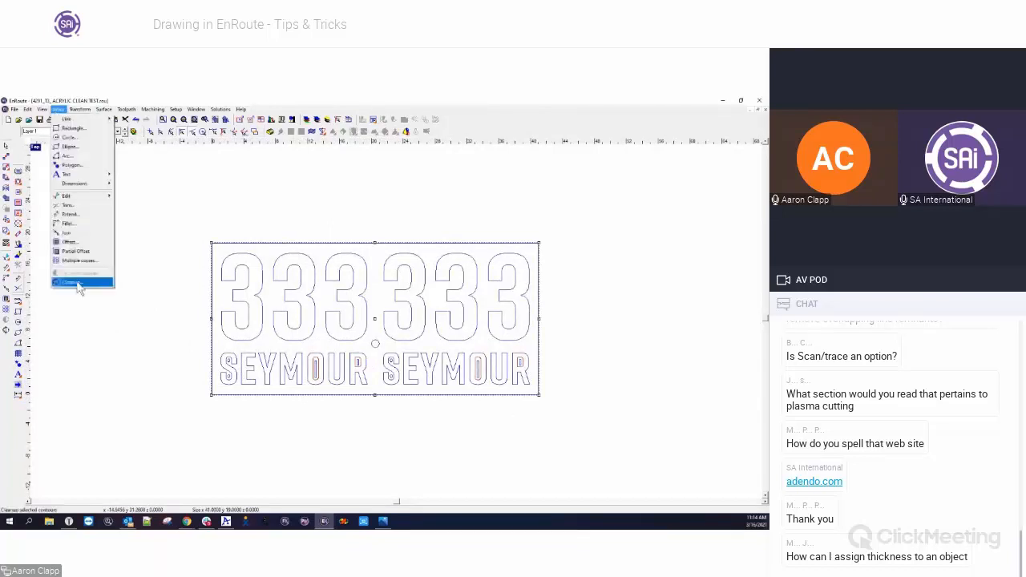
pyautogui.click(80, 281)
pyautogui.moveTo(719, 176); pyautogui.dragTo(687, 177)
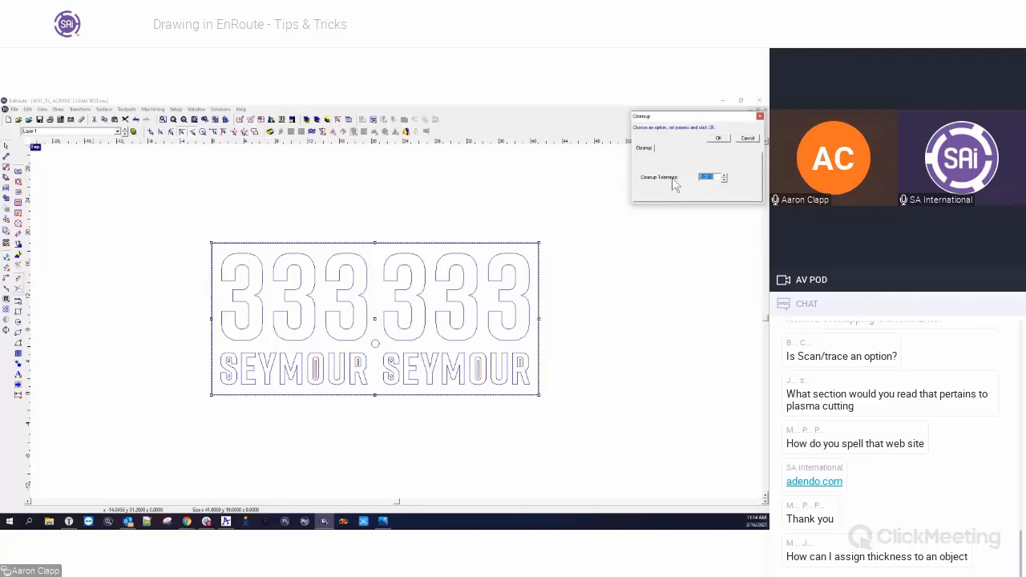
pyautogui.click(718, 138)
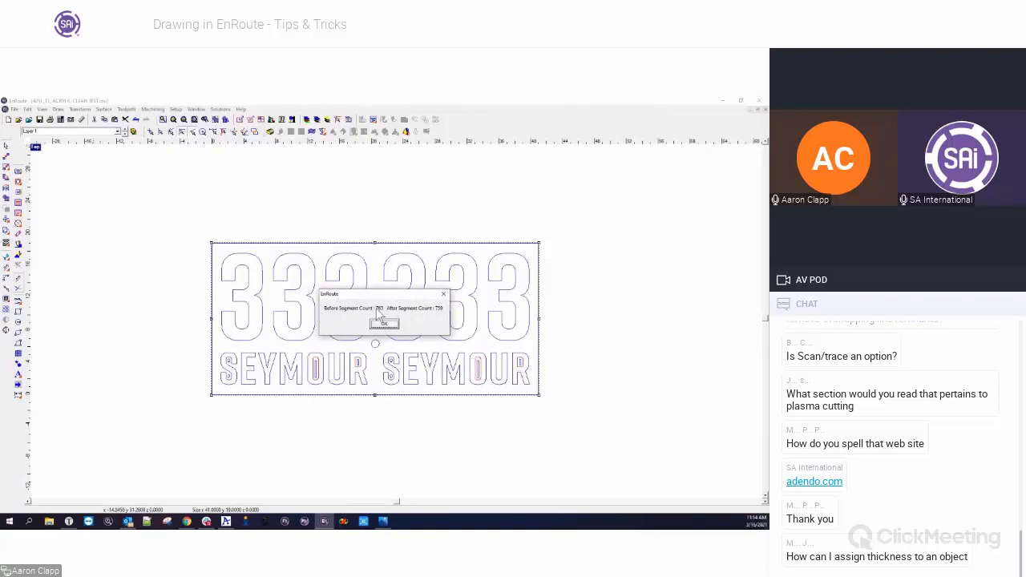
pyautogui.click(388, 324)
# Step: Run Cleanup on only the lower row with both SEYMOUR words, keeping the proposed tolerance
pyautogui.moveTo(180, 346); pyautogui.dragTo(549, 410)
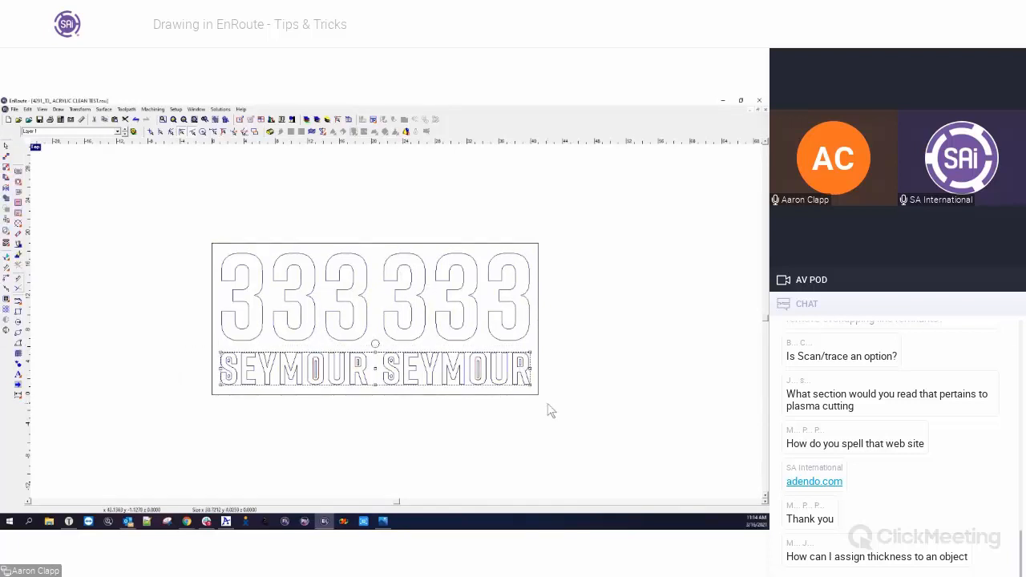
pyautogui.click(7, 332)
pyautogui.click(716, 143)
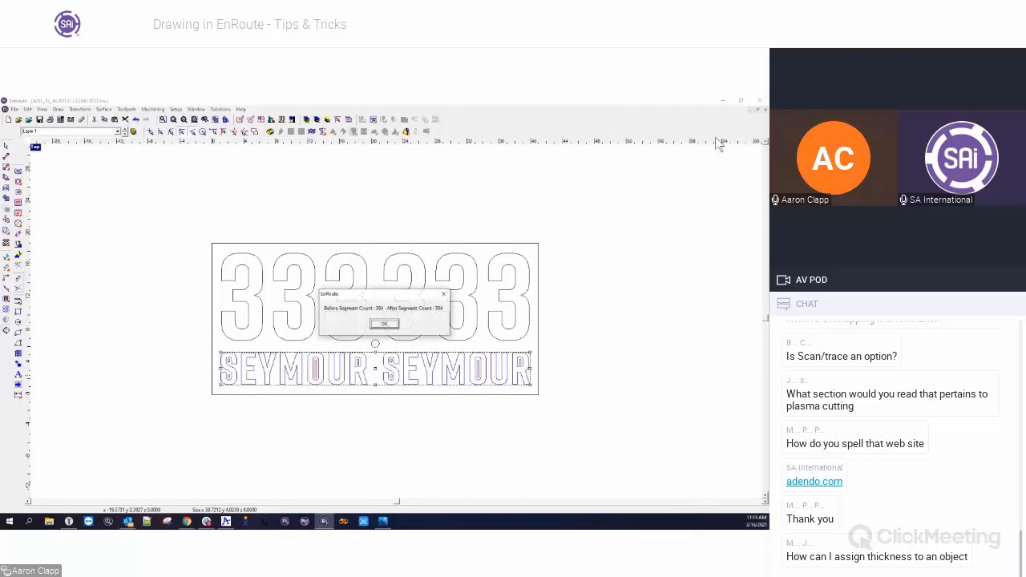
pyautogui.click(385, 323)
pyautogui.click(565, 402)
pyautogui.moveTo(183, 343); pyautogui.dragTo(670, 422)
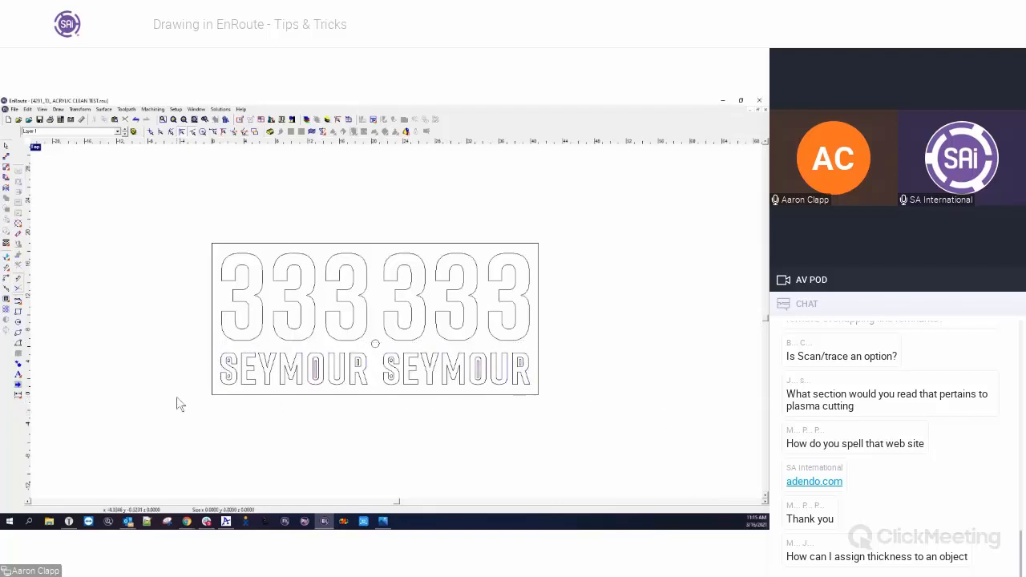
pyautogui.moveTo(166, 332); pyautogui.dragTo(635, 416)
pyautogui.click(510, 436)
pyautogui.moveTo(167, 337); pyautogui.dragTo(569, 412)
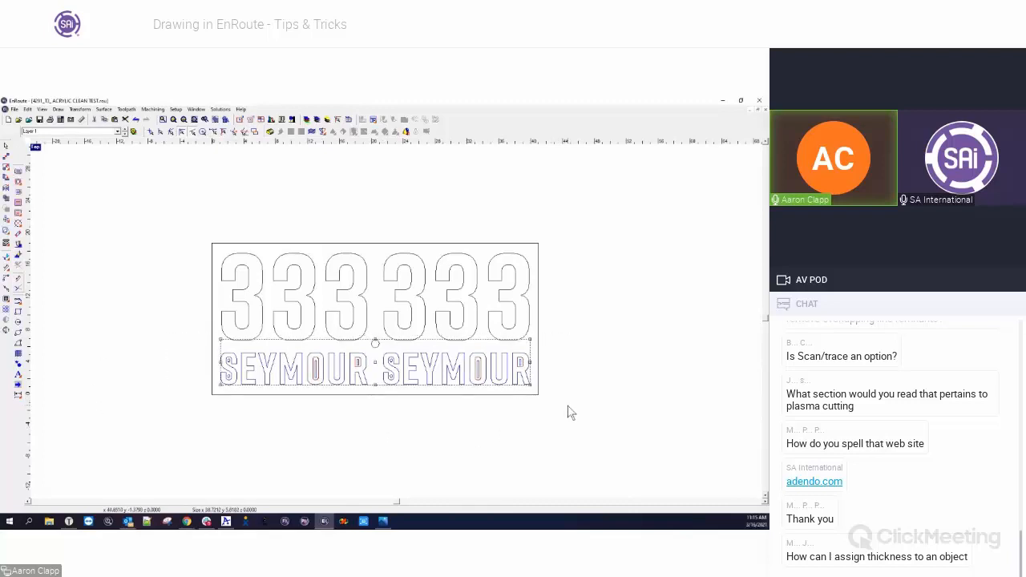
pyautogui.click(289, 396)
pyautogui.moveTo(194, 333); pyautogui.dragTo(551, 407)
pyautogui.click(411, 441)
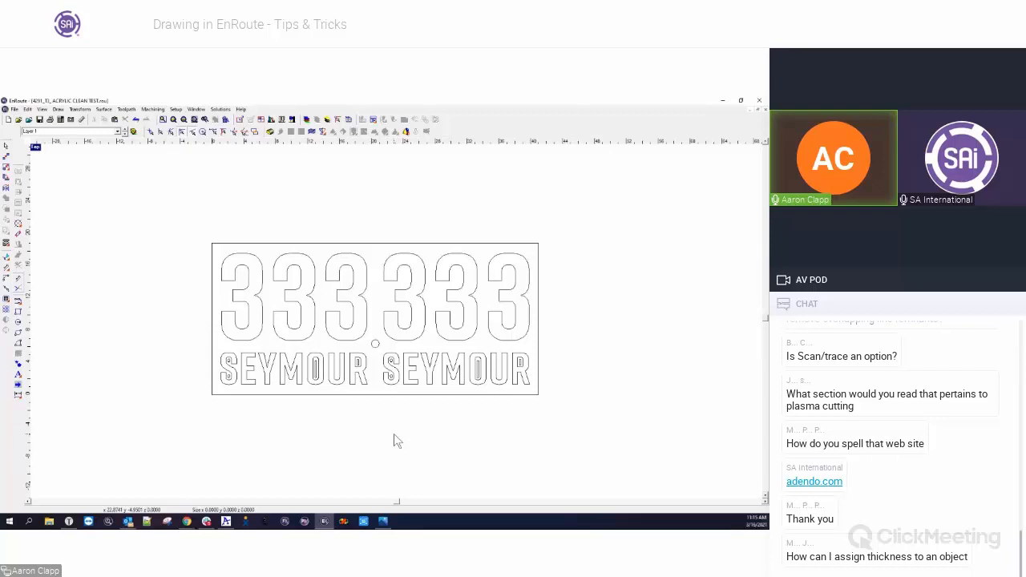
# Step: Stack a duplicate of the third 3 on the original and turn on the display of intersecting contours
pyautogui.click(354, 244)
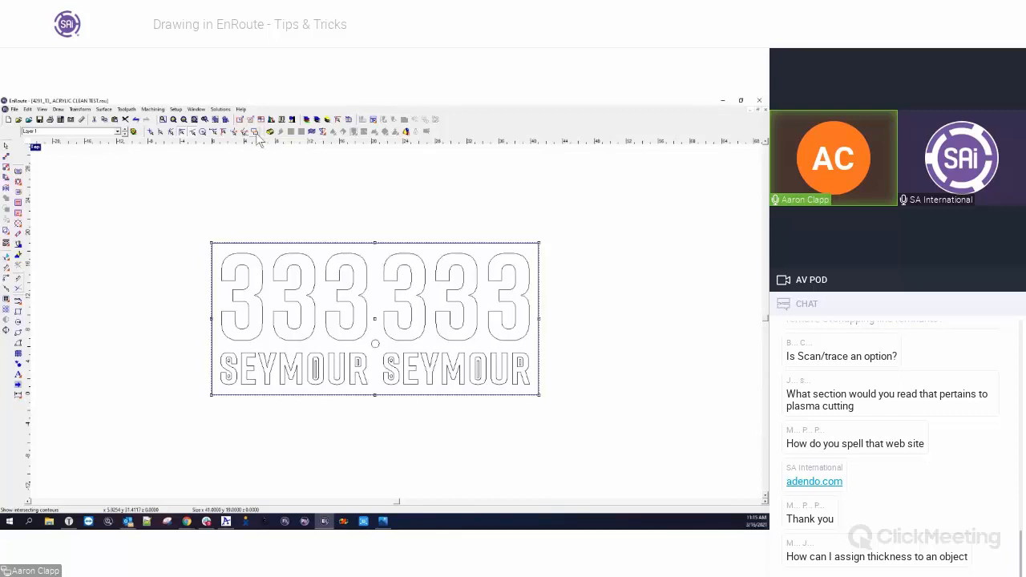
pyautogui.click(368, 271)
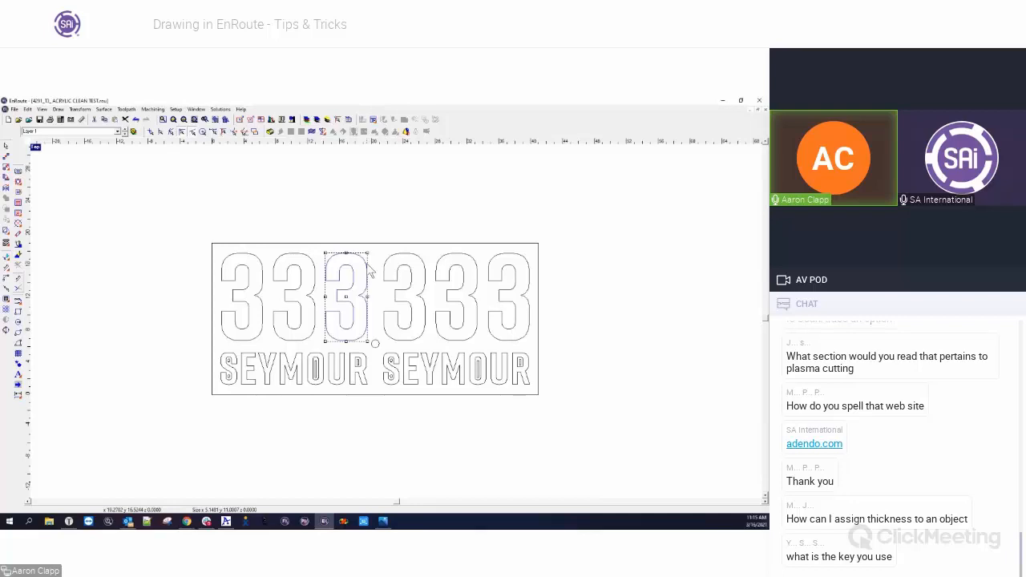
pyautogui.click(390, 230)
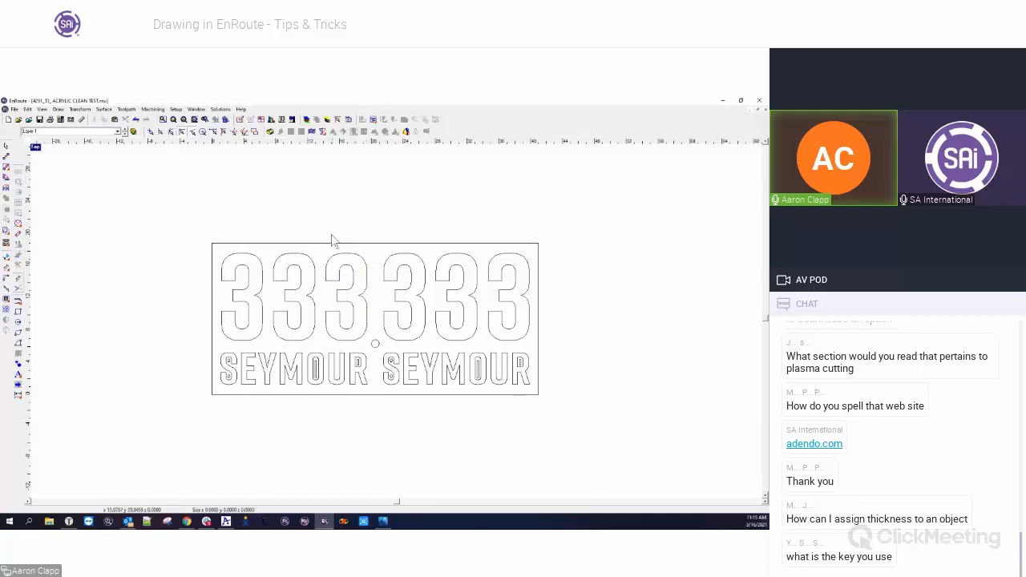
pyautogui.click(347, 264)
pyautogui.moveTo(343, 297)
pyautogui.mouseDown()
pyautogui.moveTo(364, 289)
pyautogui.moveTo(345, 290)
pyautogui.mouseUp()
pyautogui.click(345, 226)
pyautogui.moveTo(311, 214); pyautogui.dragTo(373, 360)
pyautogui.click(285, 200)
pyautogui.click(255, 133)
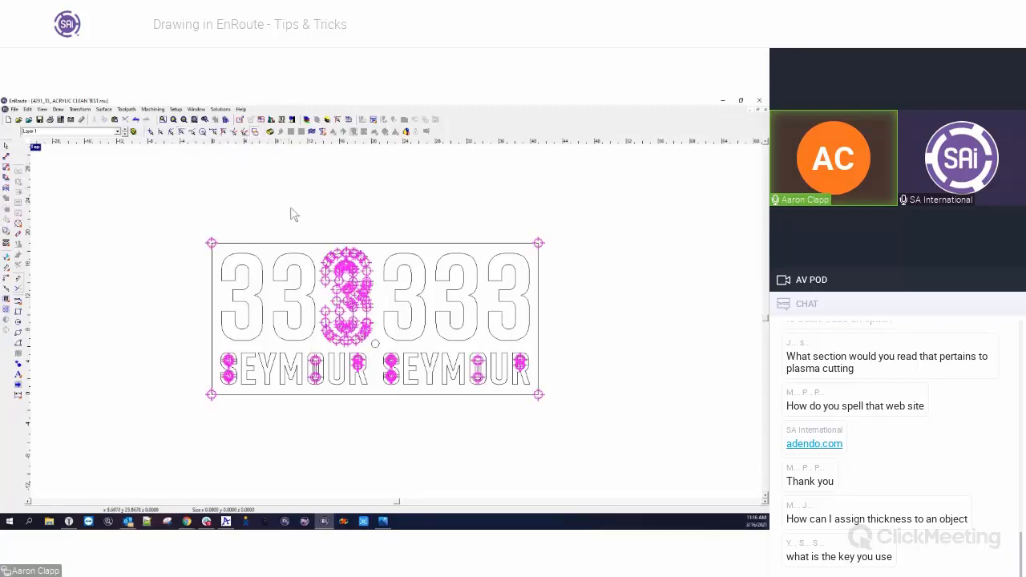
# Step: Remove the duplicate contour stacked on the third 3
pyautogui.scroll(3, 339, 289)
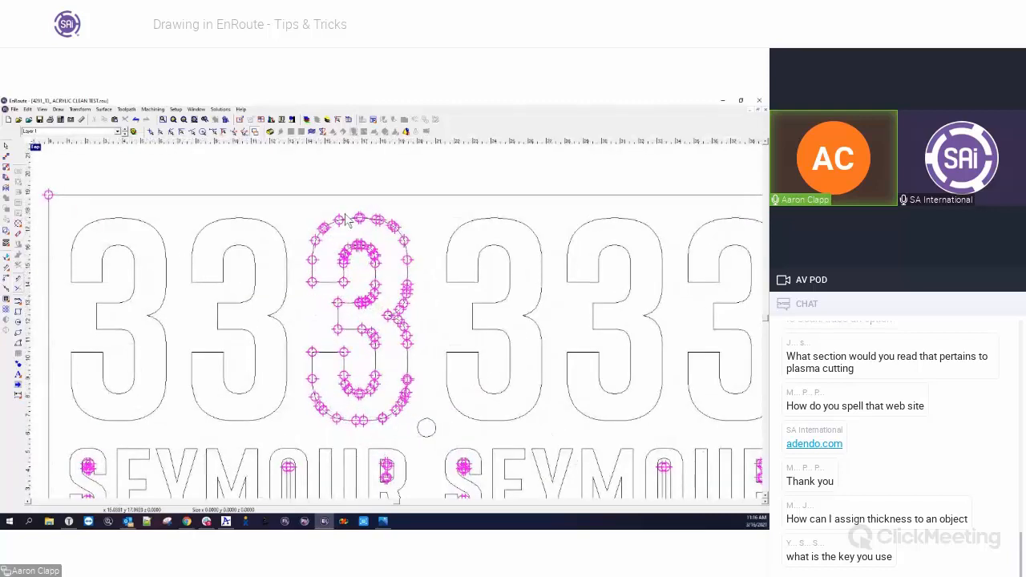
pyautogui.scroll(1, 378, 196)
pyautogui.scroll(1, 378, 196)
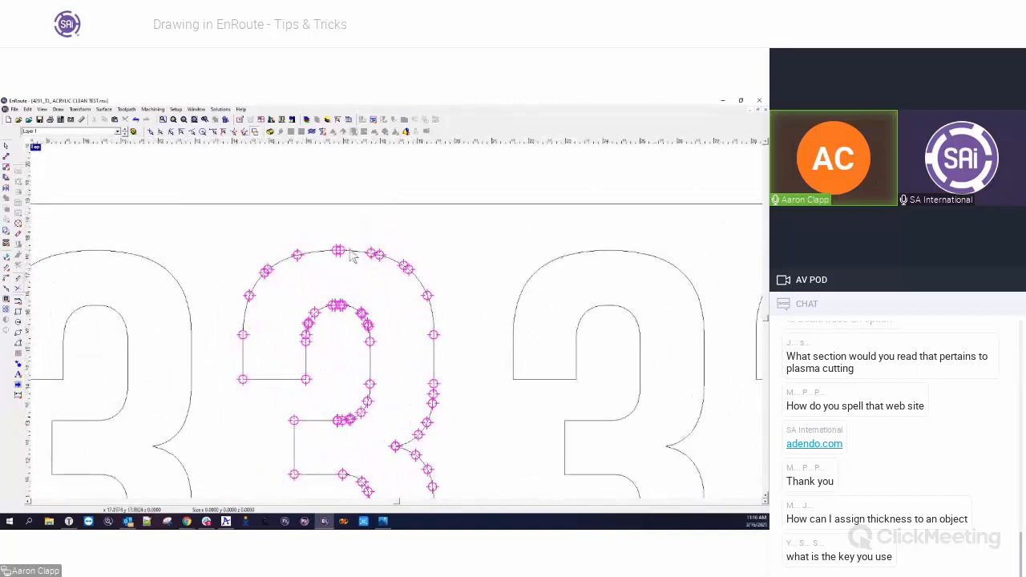
pyautogui.click(358, 256)
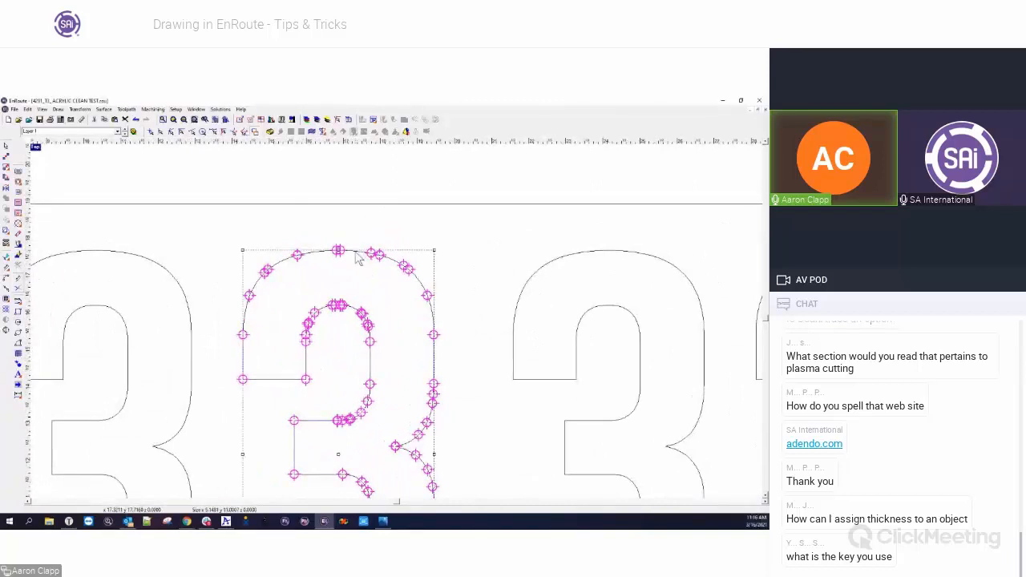
pyautogui.hotkey('ctrl', 'z')
pyautogui.scroll(-3, 444, 259)
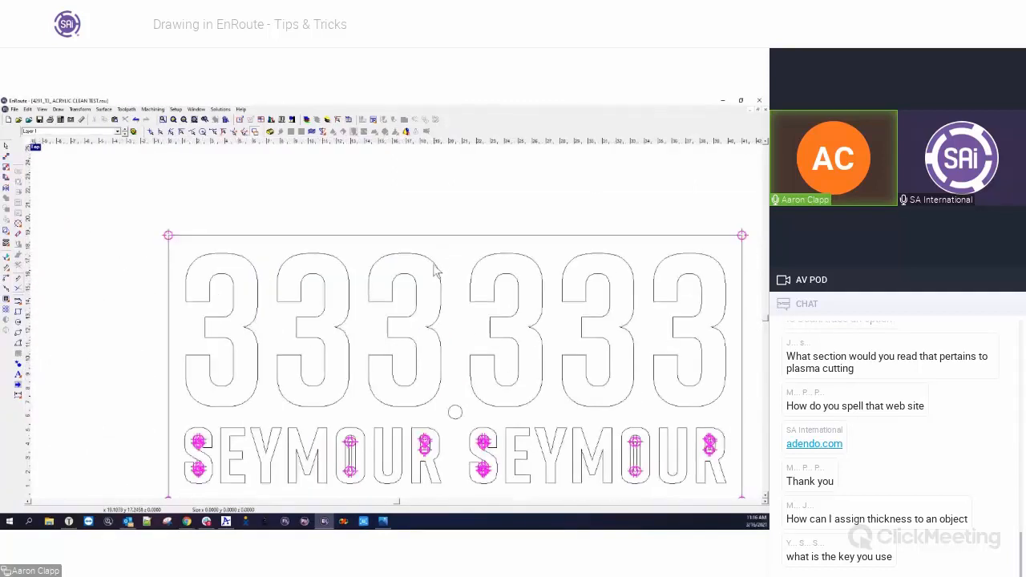
pyautogui.scroll(-3, 373, 275)
# Step: Delete the duplicate inner contours of the O and R in the second SEYMOUR
pyautogui.scroll(2, 514, 359)
pyautogui.scroll(6, 400, 348)
pyautogui.click(384, 347)
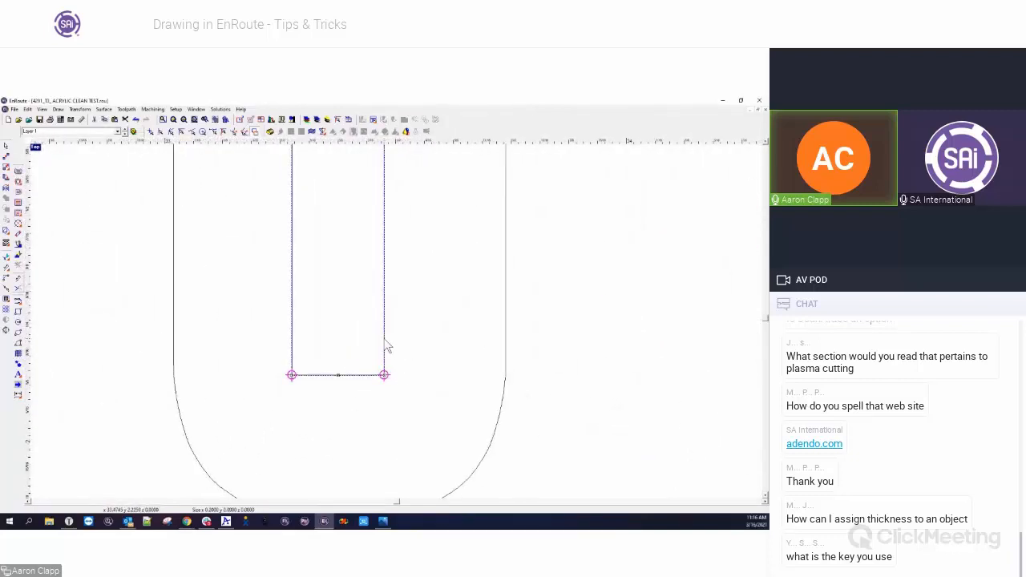
pyautogui.press('Delete')
pyautogui.scroll(-6, 384, 343)
pyautogui.click(591, 275)
pyautogui.press('Delete')
# Step: Delete the duplicate contours inside the second SEYMOUR's S and the first SEYMOUR's R
pyautogui.scroll(-2, 659, 294)
pyautogui.scroll(-2, 449, 298)
pyautogui.scroll(4, 401, 294)
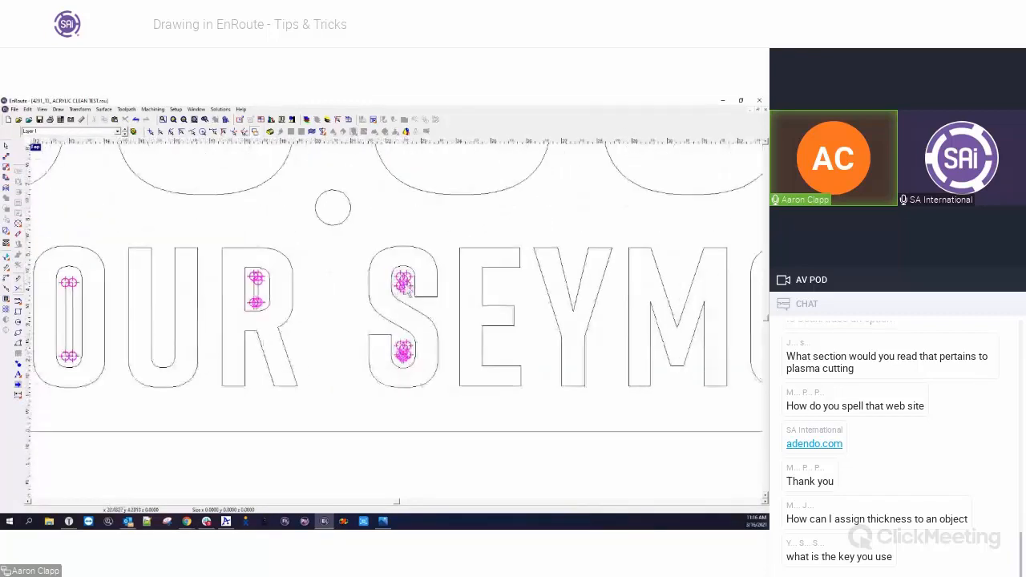
pyautogui.click(405, 351)
pyautogui.press('Delete')
pyautogui.click(257, 290)
pyautogui.press('Delete')
# Step: Delete the duplicate contours inside the O and S of the first SEYMOUR
pyautogui.scroll(-2, 317, 312)
pyautogui.scroll(-2, 217, 316)
pyautogui.scroll(2, 149, 315)
pyautogui.press('Delete')
pyautogui.scroll(1, 377, 315)
pyautogui.scroll(-2, 374, 308)
pyautogui.click(86, 299)
pyautogui.press('Delete')
pyautogui.press('Delete')
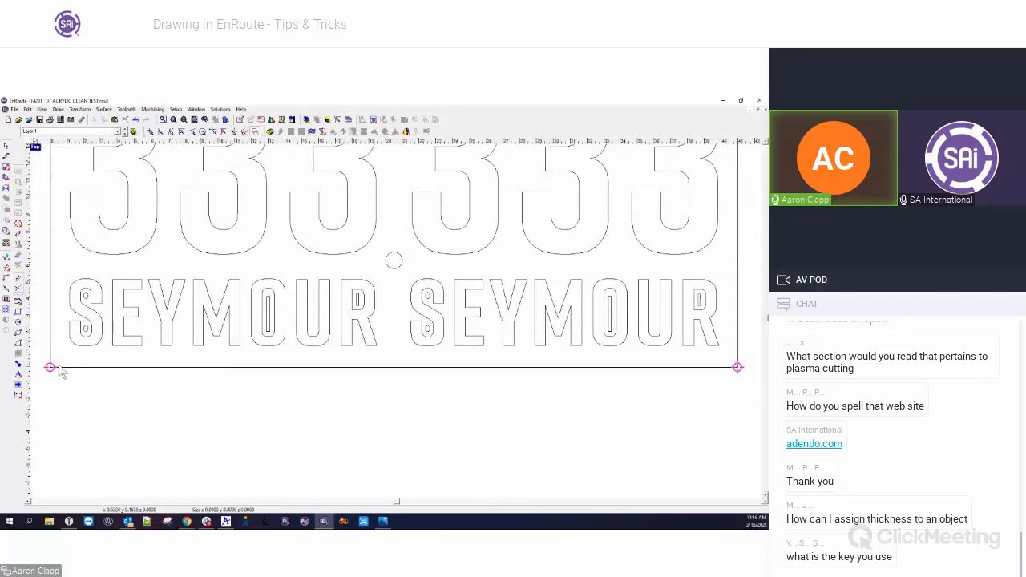
# Step: Delete the duplicate outline stacked on the plate's border
pyautogui.click(55, 370)
pyautogui.click(73, 409)
pyautogui.scroll(-2, 80, 410)
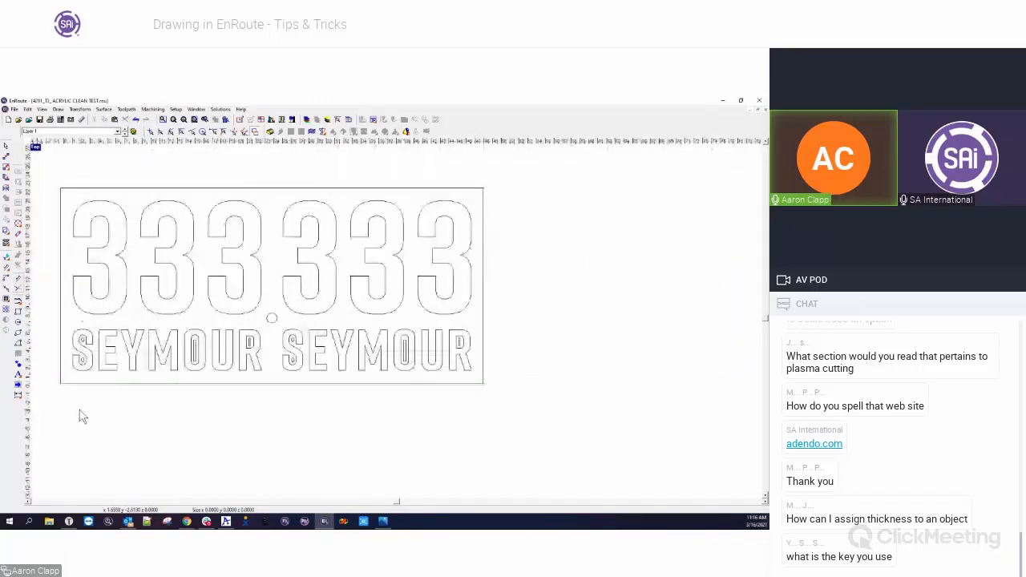
pyautogui.scroll(1, 84, 418)
pyautogui.scroll(-1, 83, 418)
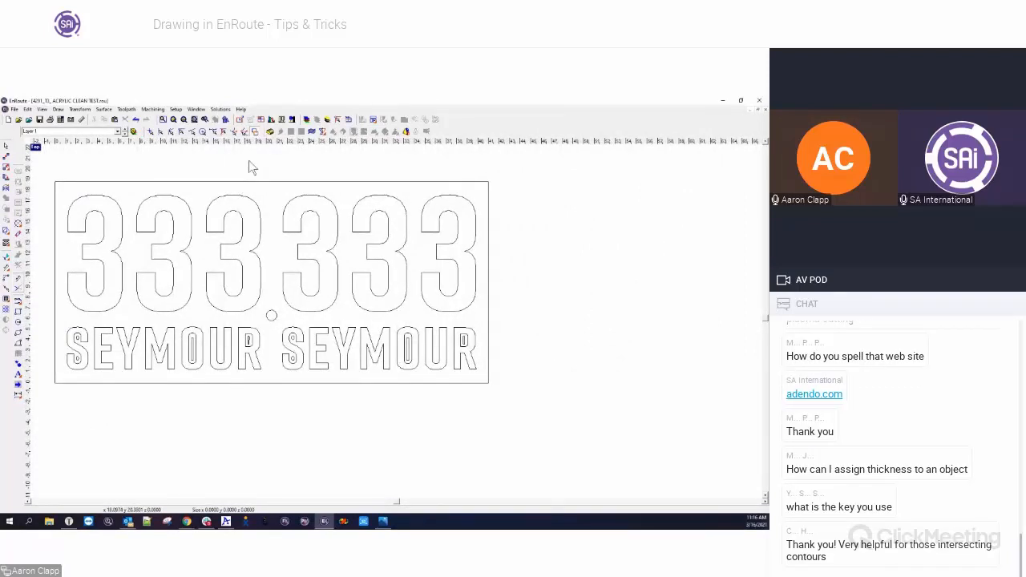
# Step: Select the entire lettering artwork with its border and delete it, leaving the plate empty
pyautogui.scroll(-2, 532, 225)
pyautogui.hotkey('ctrl', 'a')
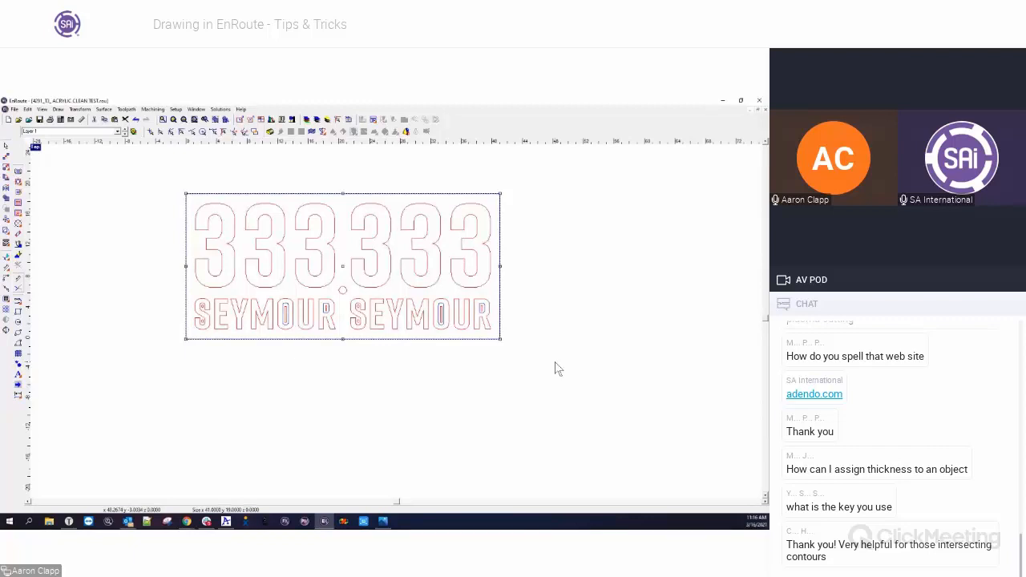
pyautogui.moveTo(175, 184); pyautogui.dragTo(583, 386)
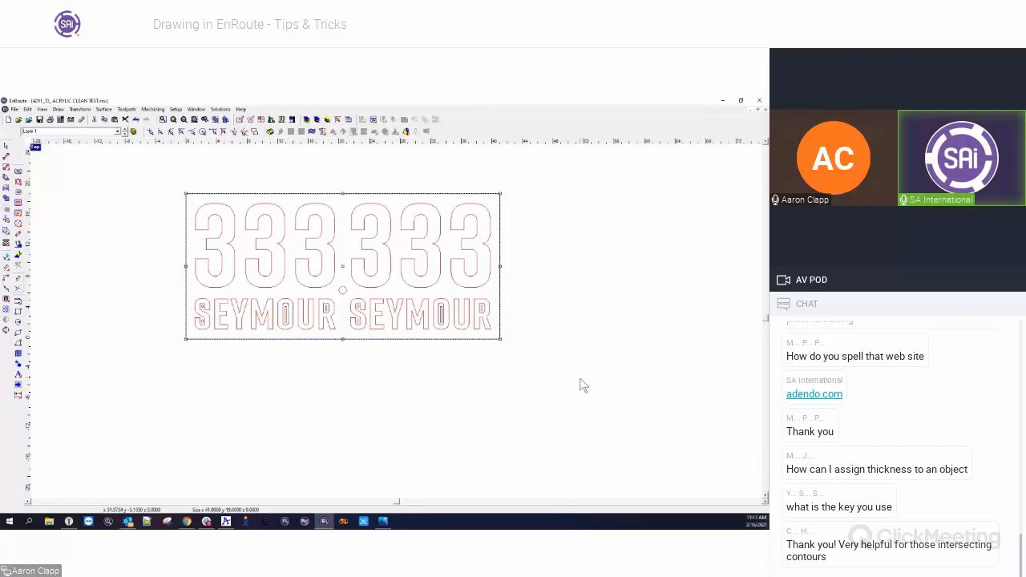
pyautogui.press('Delete')
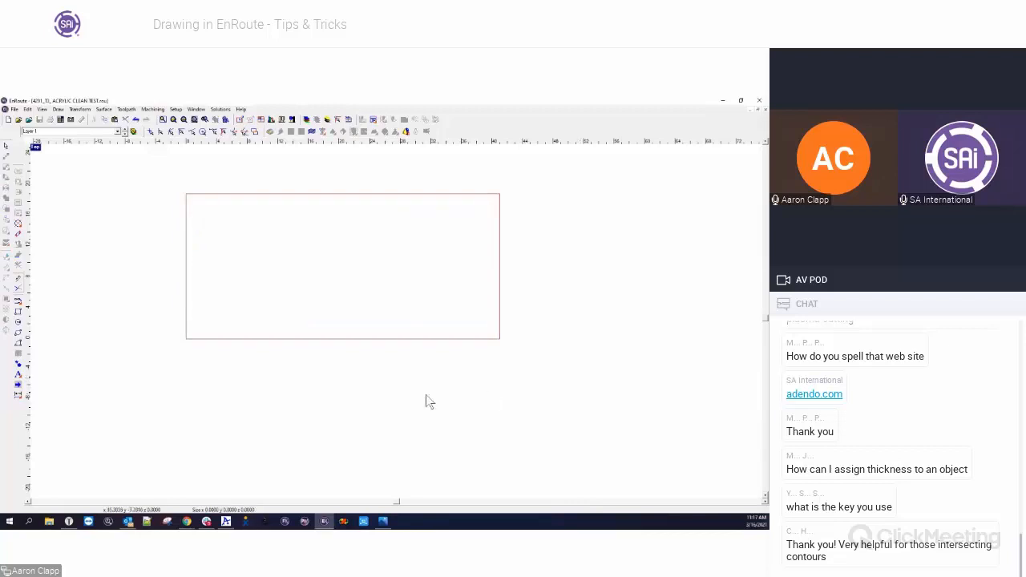
pyautogui.click(58, 110)
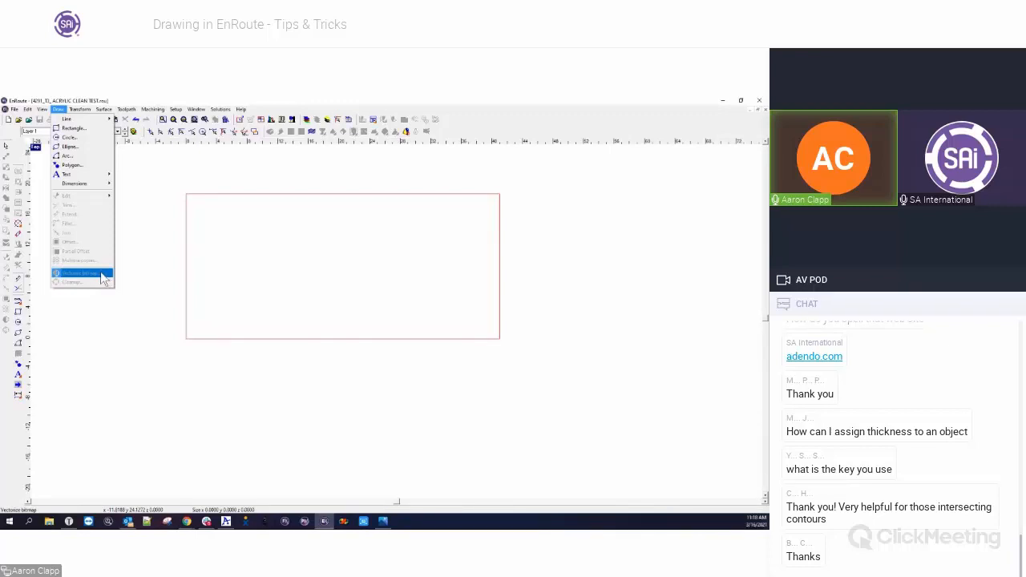
pyautogui.click(179, 250)
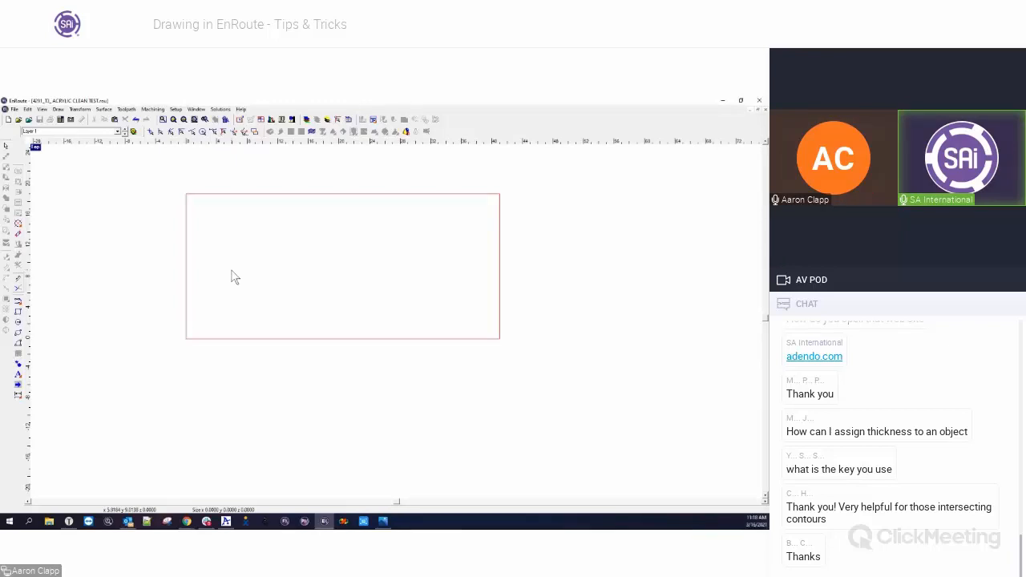
# Step: Draw a rectangle about 8.4 by 4.1 inside the plate and select it
pyautogui.click(17, 312)
pyautogui.moveTo(279, 245); pyautogui.dragTo(337, 273)
pyautogui.press('Escape')
pyautogui.moveTo(217, 259); pyautogui.dragTo(370, 312)
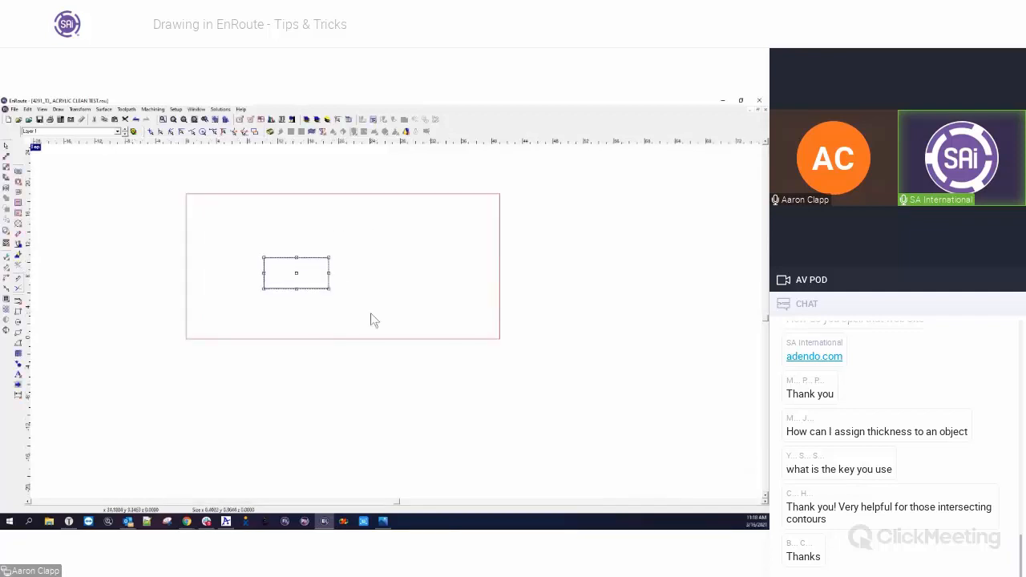
# Step: Examine the Kerf Compensation toolpath parameters for the selected rectangle and close them without applying
pyautogui.click(130, 109)
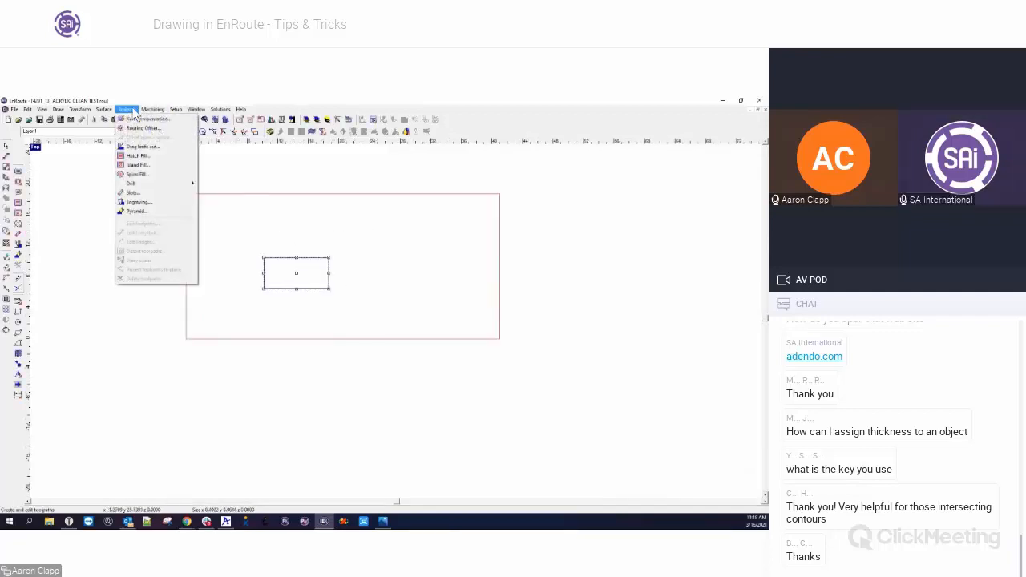
pyautogui.click(175, 120)
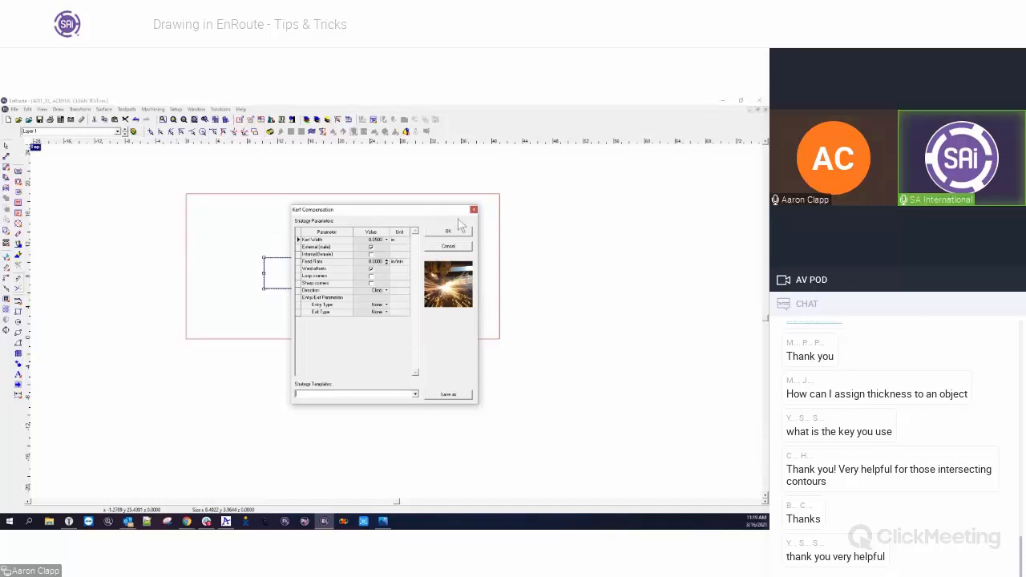
pyautogui.click(449, 247)
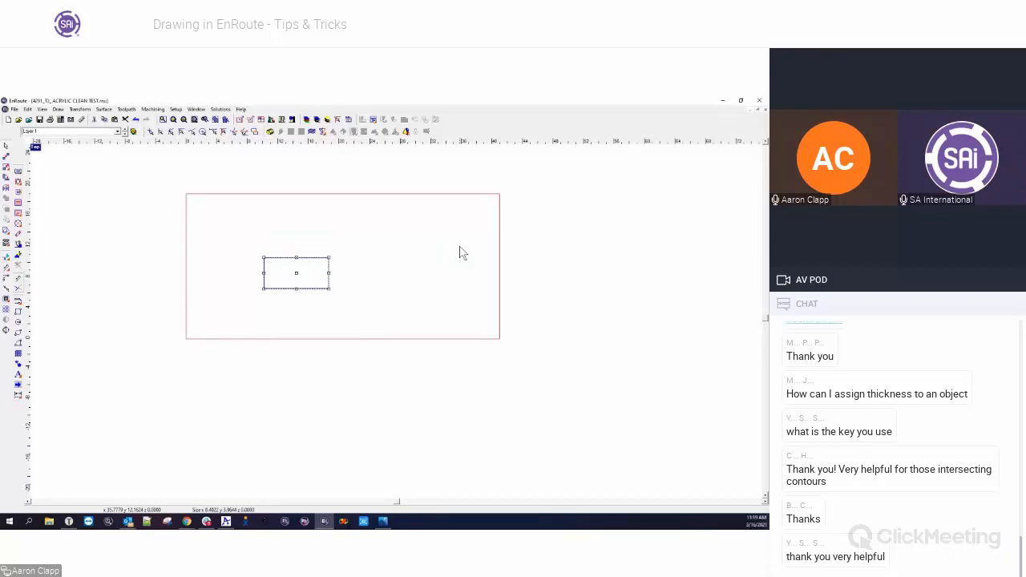
# Step: Reselect the small rectangle and switch to the four-view layout to inspect the plate's thickness in the front view
pyautogui.click(429, 273)
pyautogui.moveTo(249, 242); pyautogui.dragTo(359, 316)
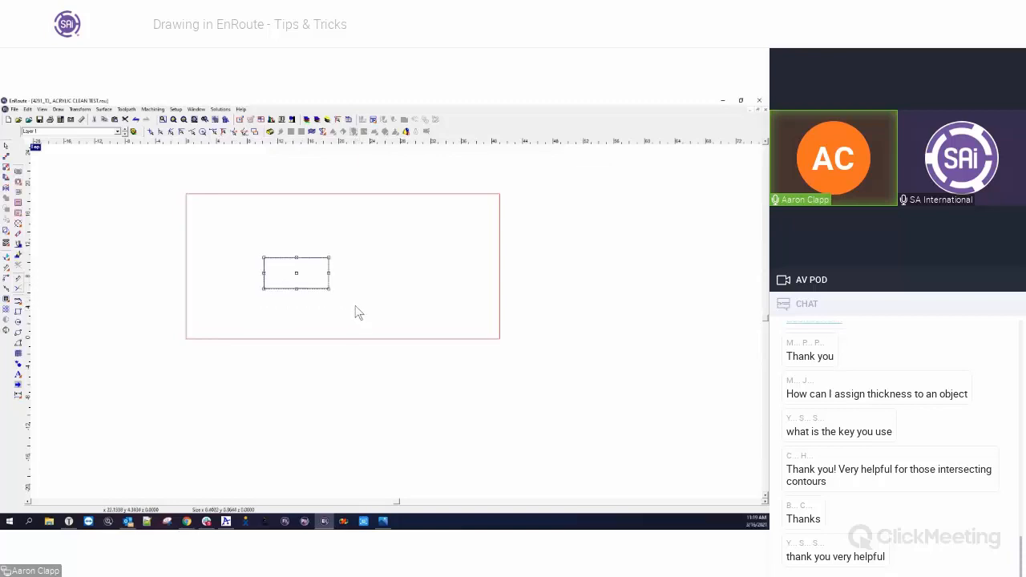
pyautogui.click(299, 270)
pyautogui.moveTo(229, 228); pyautogui.dragTo(359, 323)
pyautogui.click(35, 148)
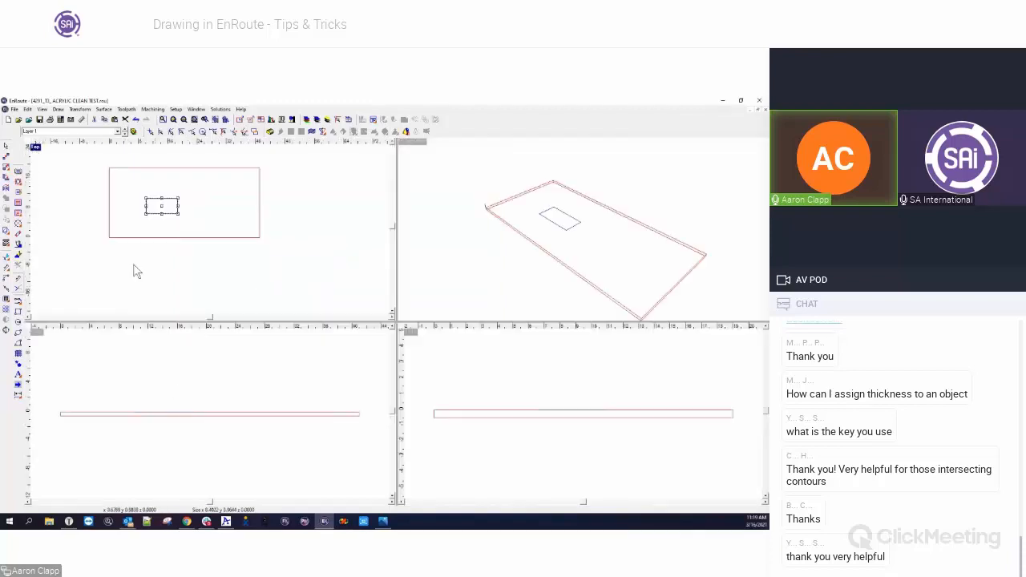
pyautogui.click(123, 428)
pyautogui.scroll(2, 125, 431)
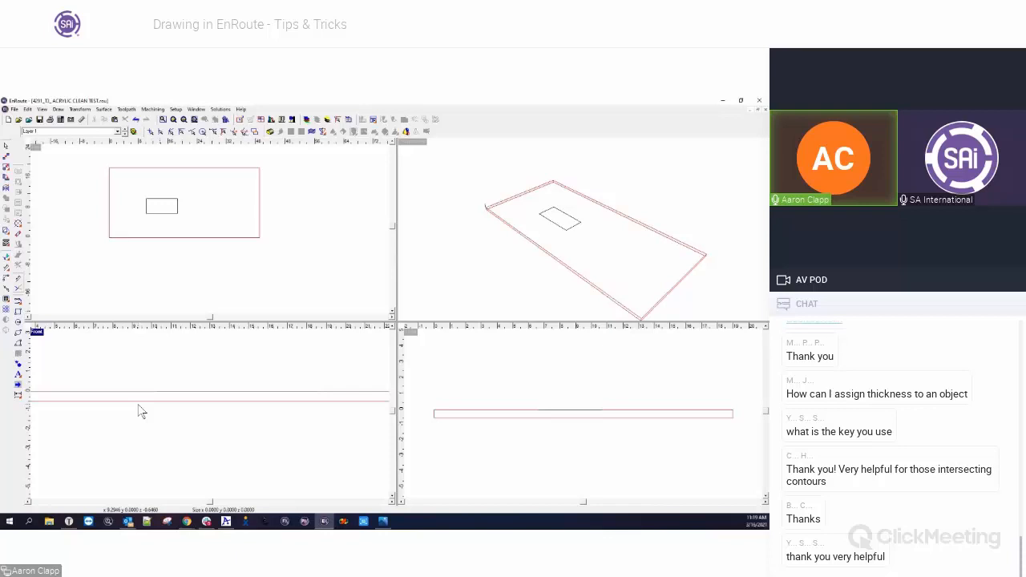
# Step: Select the small rectangle inside the plate again in the top view of the four-view layout
pyautogui.scroll(-1, 208, 294)
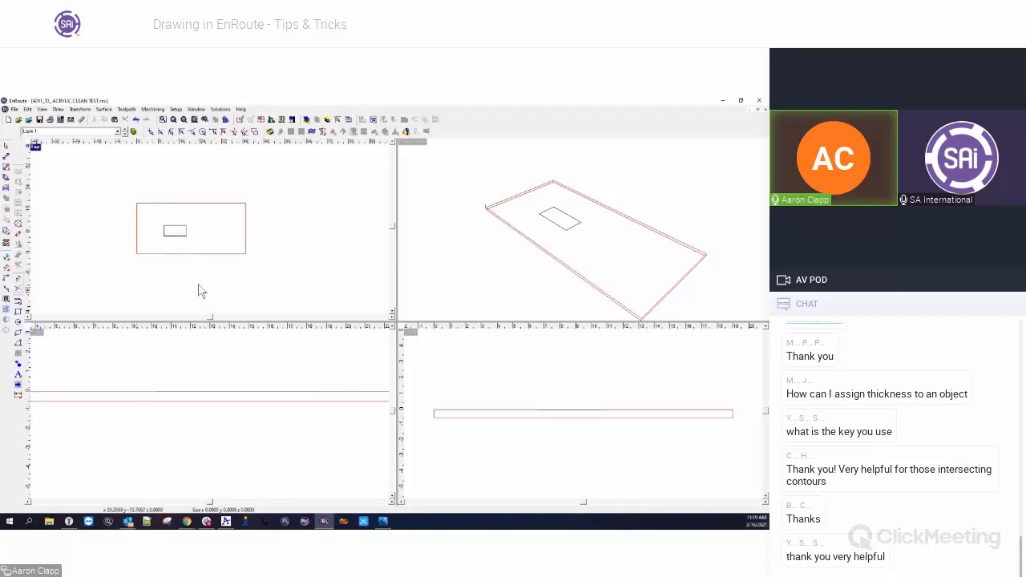
pyautogui.moveTo(130, 197); pyautogui.dragTo(272, 271)
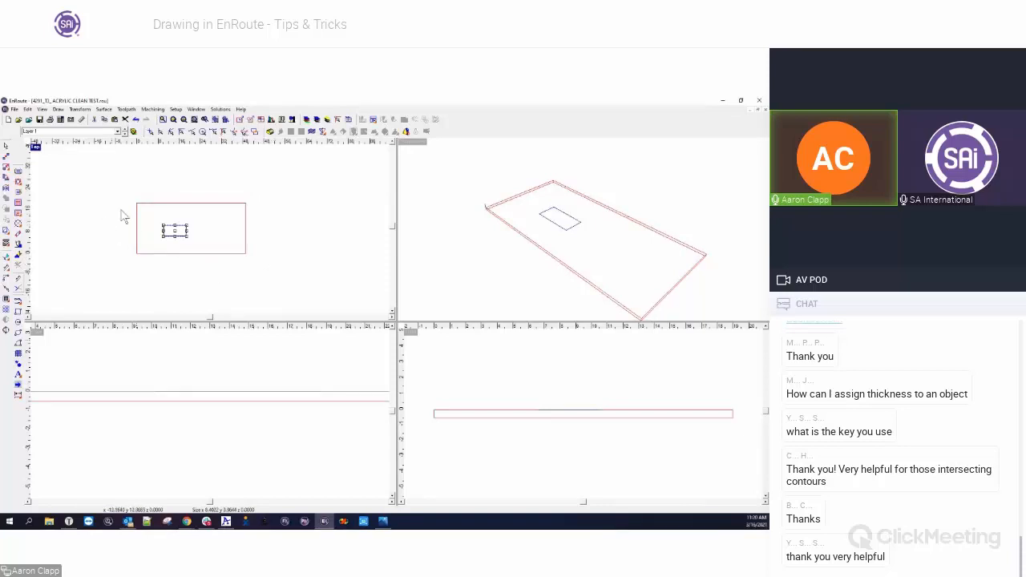
pyautogui.scroll(-1, 170, 215)
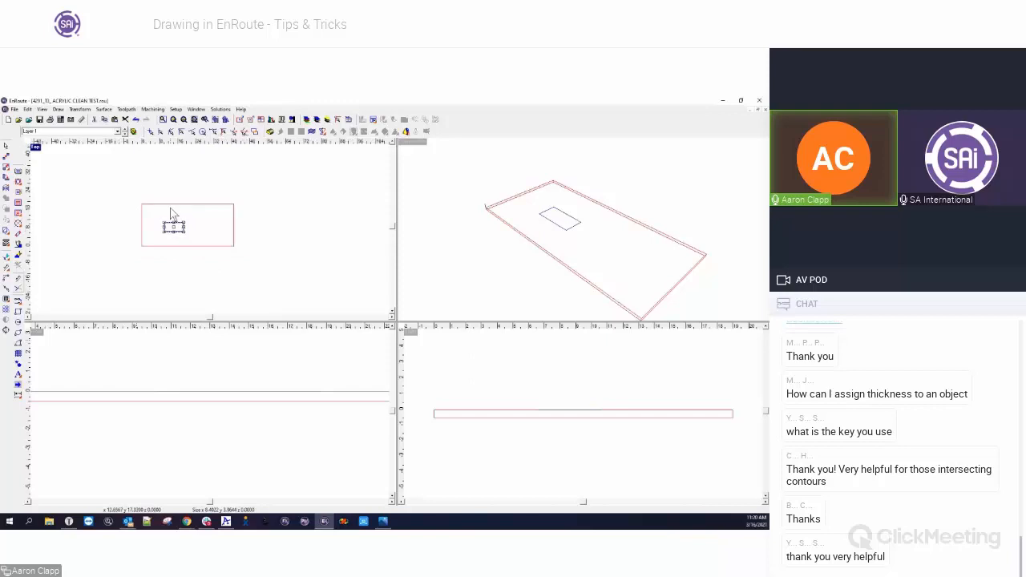
pyautogui.click(166, 257)
pyautogui.scroll(1, 168, 237)
pyautogui.scroll(1, 168, 237)
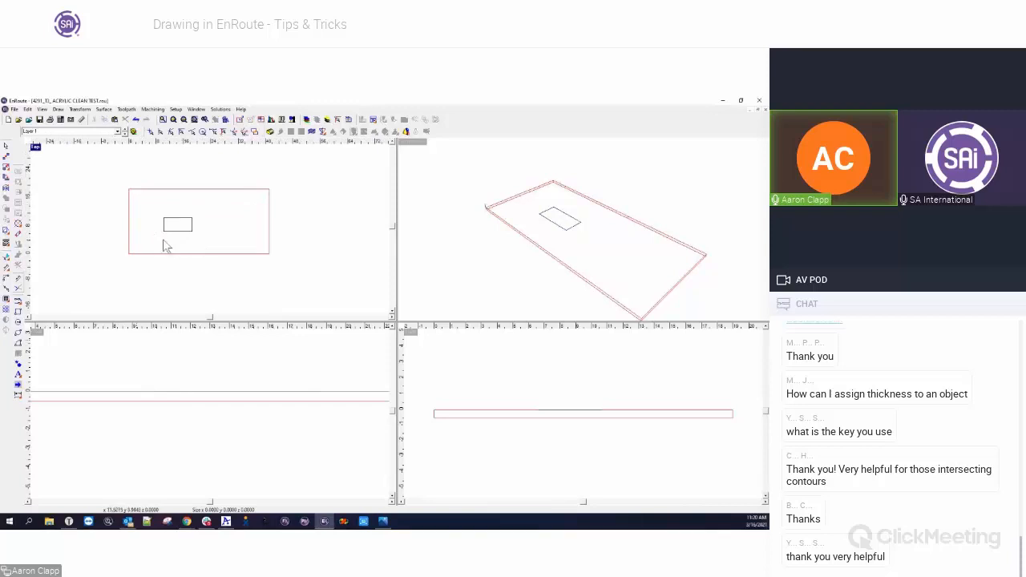
pyautogui.scroll(1, 131, 226)
pyautogui.click(210, 222)
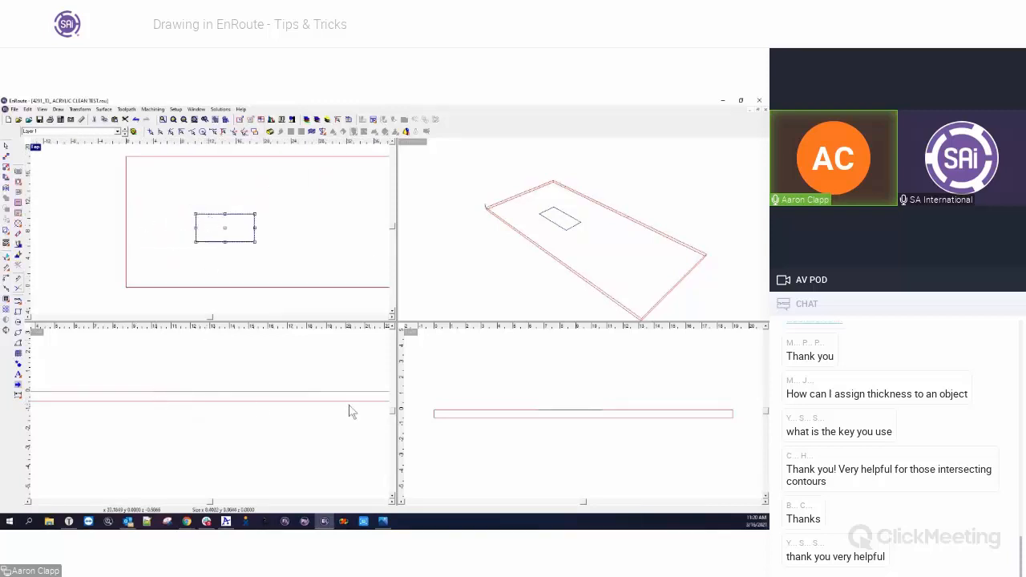